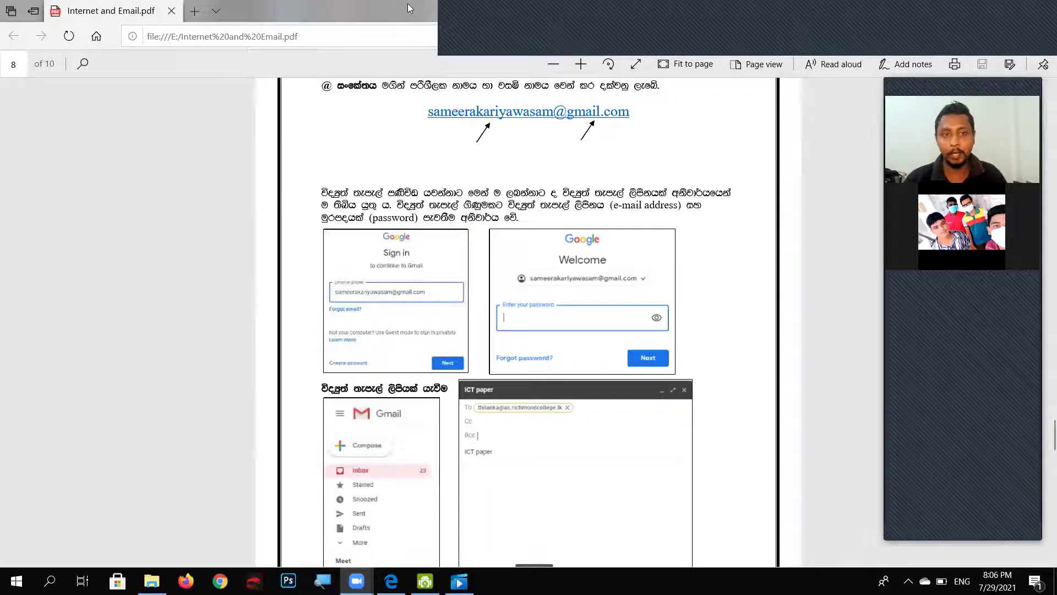
Step: Minimize the Internet and Email PDF in Edge with Win+Down to reveal the desktop
{"action": "key", "text": "super+Down"}
{"action": "key", "text": "super+Down"}
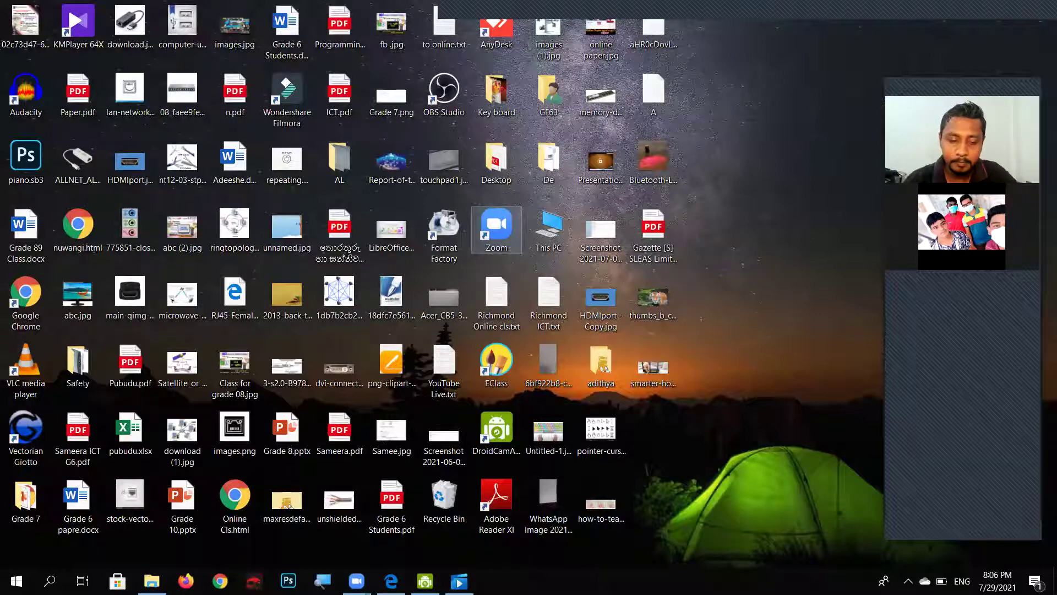
Step: Launch Google Chrome from the taskbar and bring its New Tab window to the front
{"action": "left_click", "coordinate": [219, 581]}
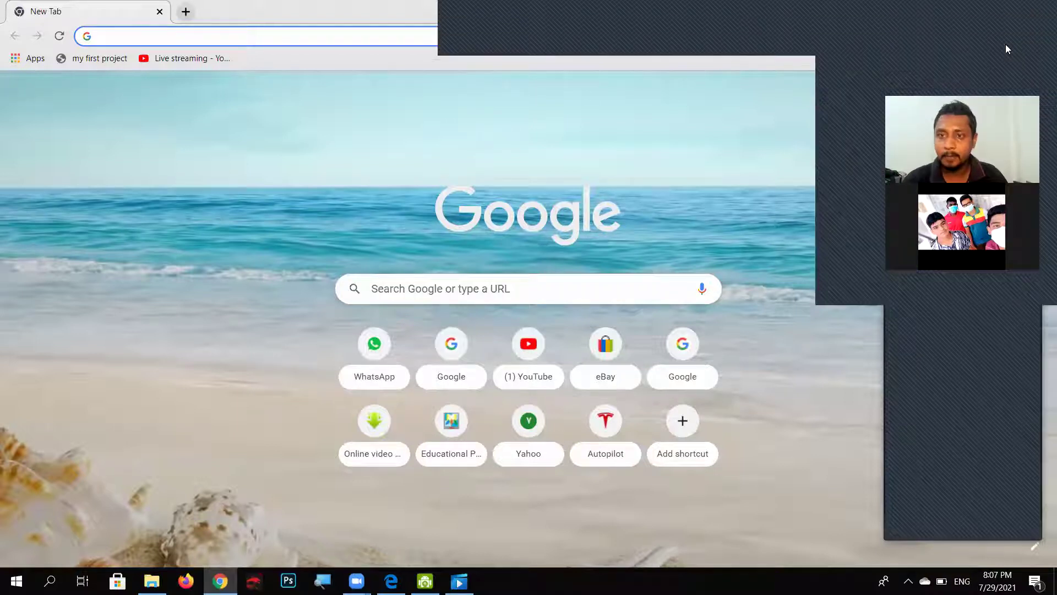
{"action": "left_click", "coordinate": [692, 14]}
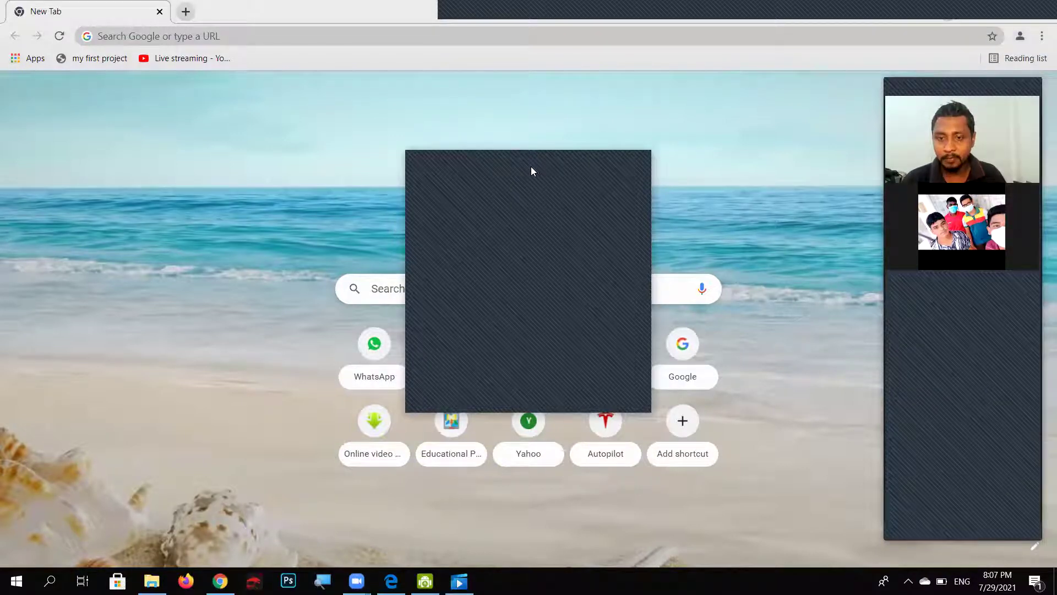
{"action": "left_click_drag", "start_coordinate": [531, 166], "coordinate": [828, 190]}
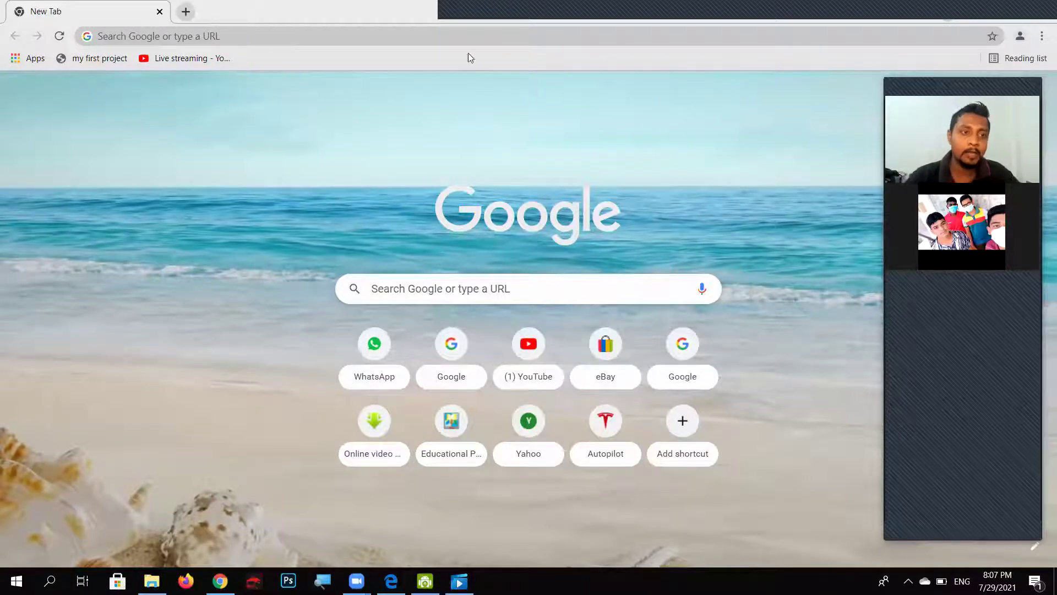
{"action": "left_click", "coordinate": [115, 36]}
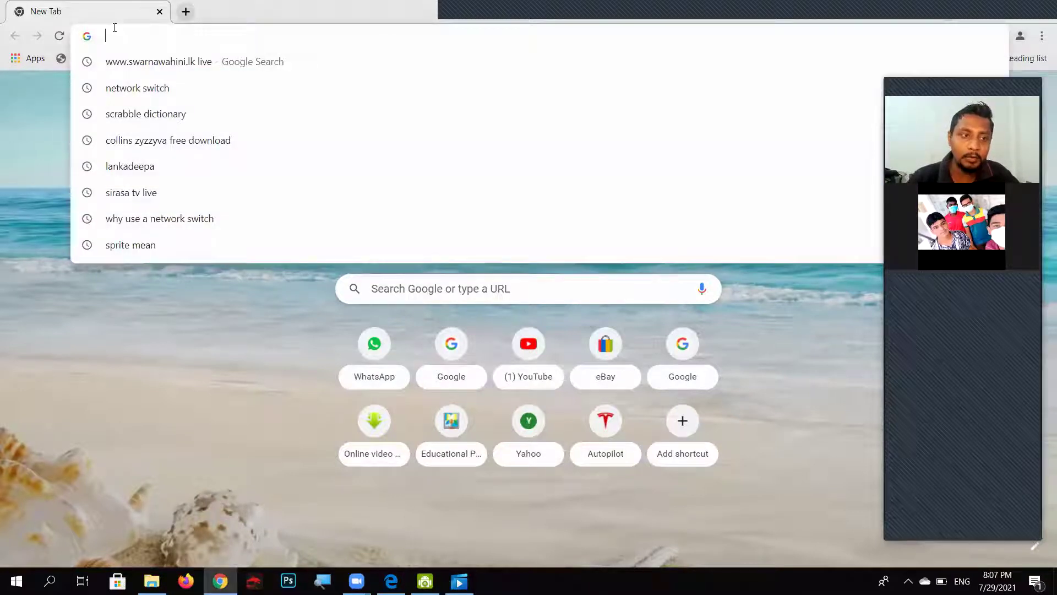
{"action": "left_click", "coordinate": [61, 167]}
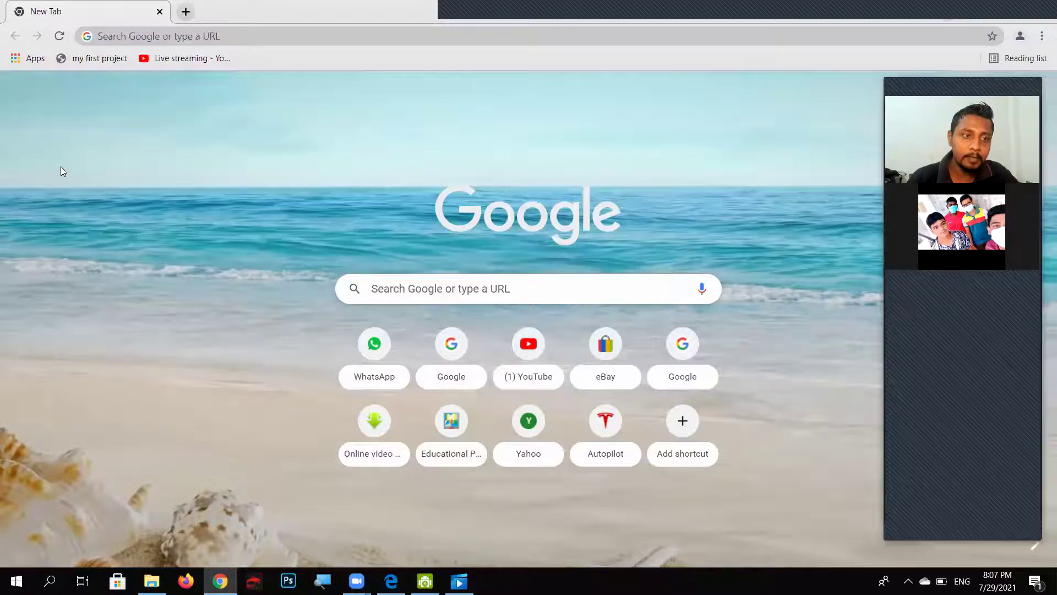
{"action": "left_click", "coordinate": [127, 36]}
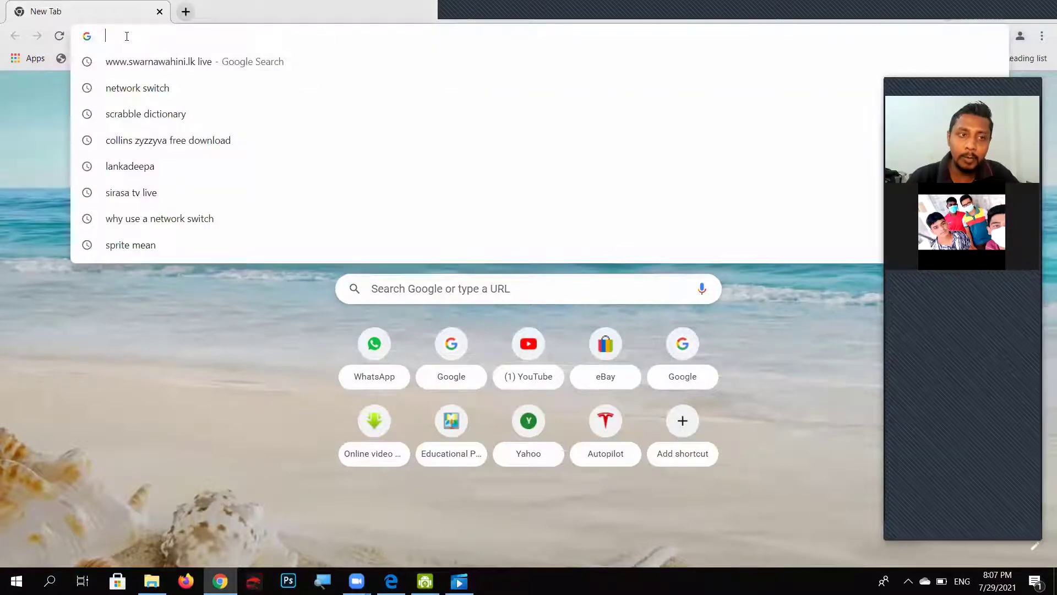
{"action": "left_click", "coordinate": [48, 121]}
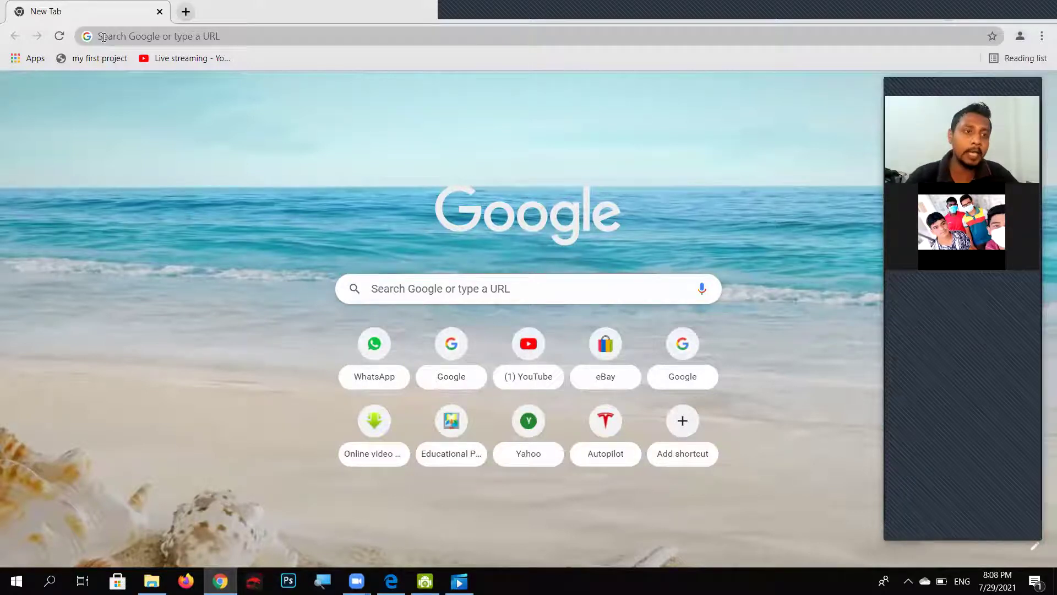
{"action": "left_click", "coordinate": [104, 35]}
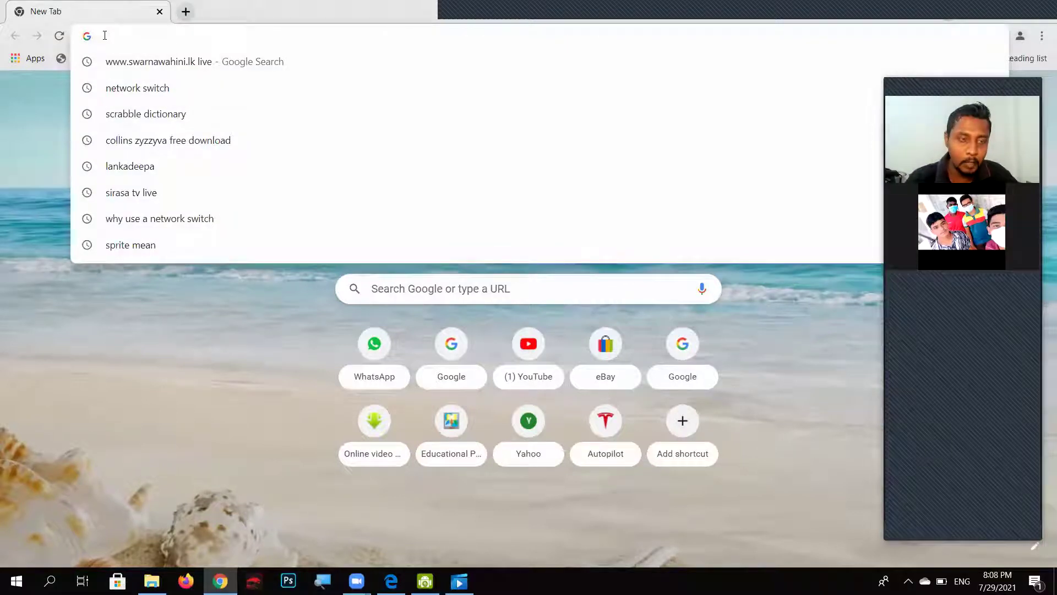
{"action": "type", "text": "www"}
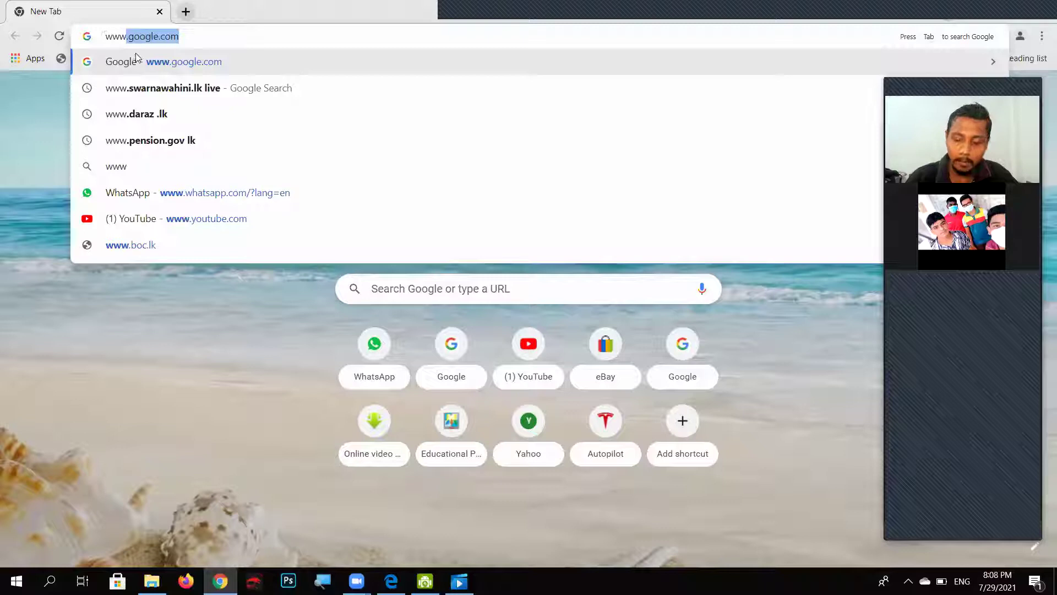
{"action": "type", "text": "."}
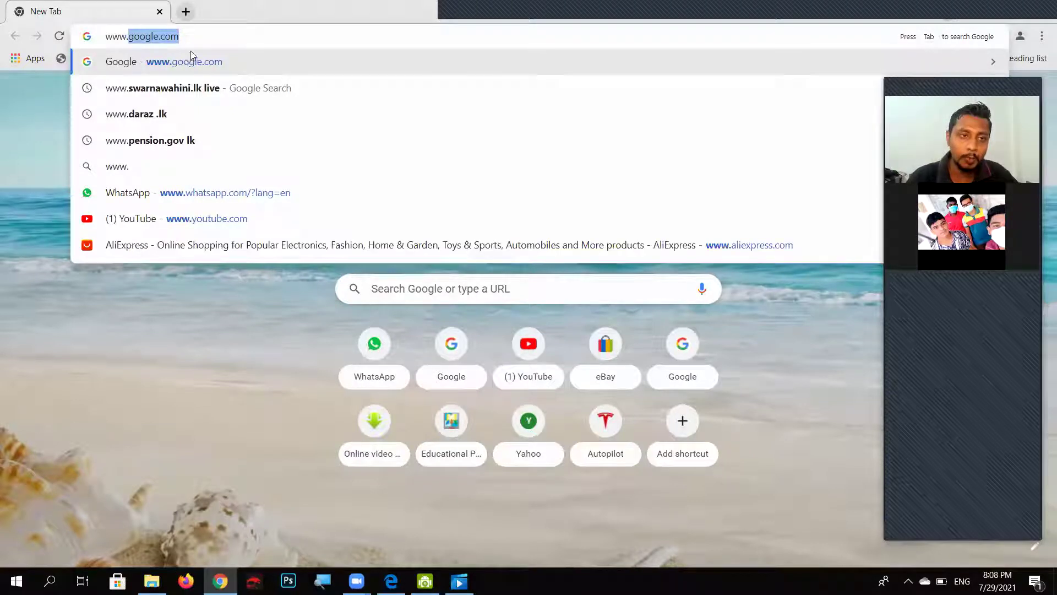
{"action": "left_click", "coordinate": [187, 54]}
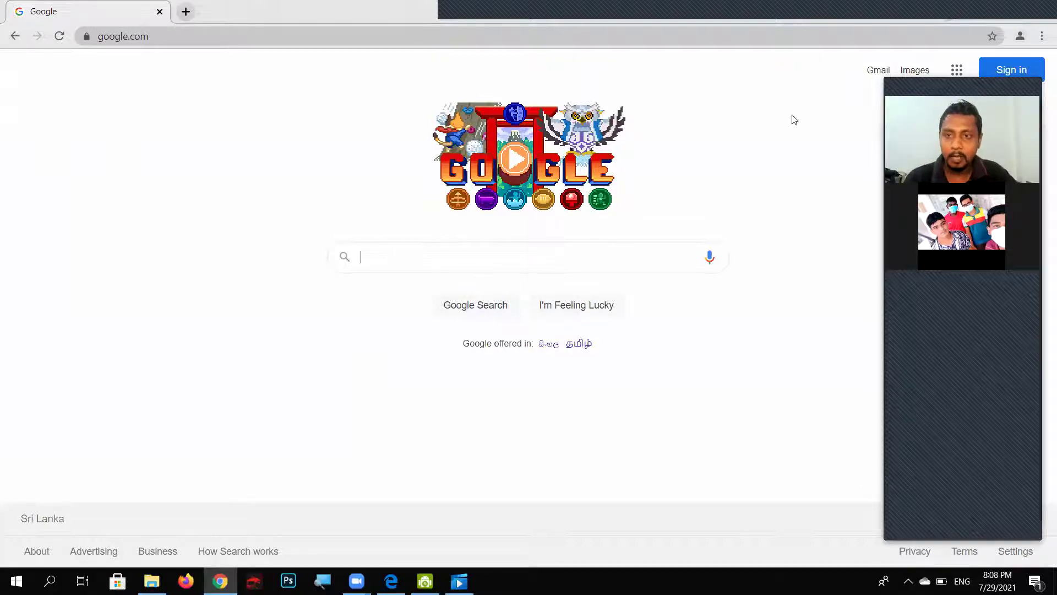
{"action": "left_click_drag", "start_coordinate": [987, 90], "coordinate": [883, 140]}
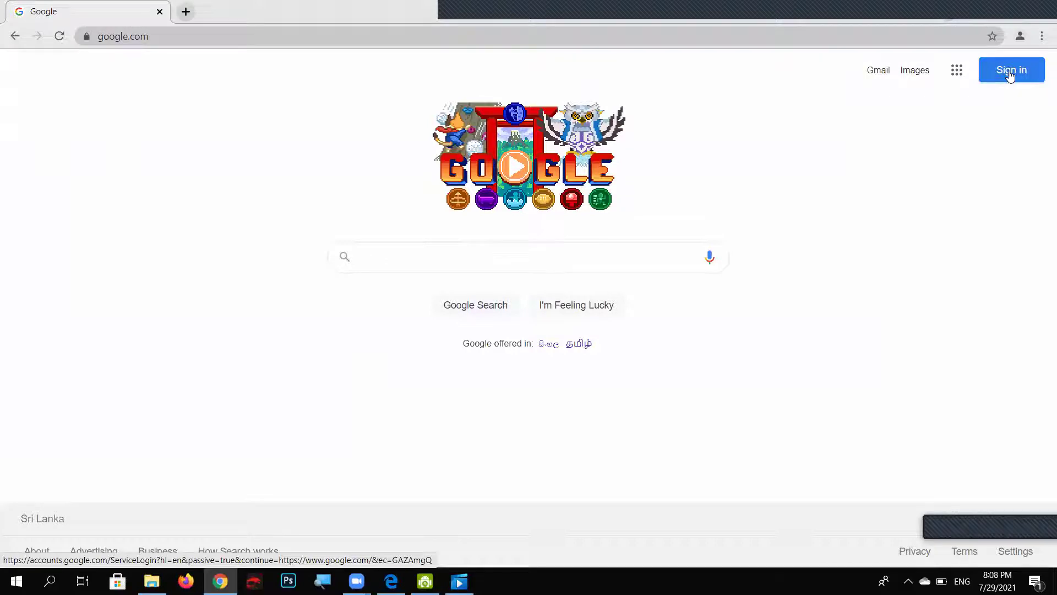
{"action": "left_click", "coordinate": [872, 77]}
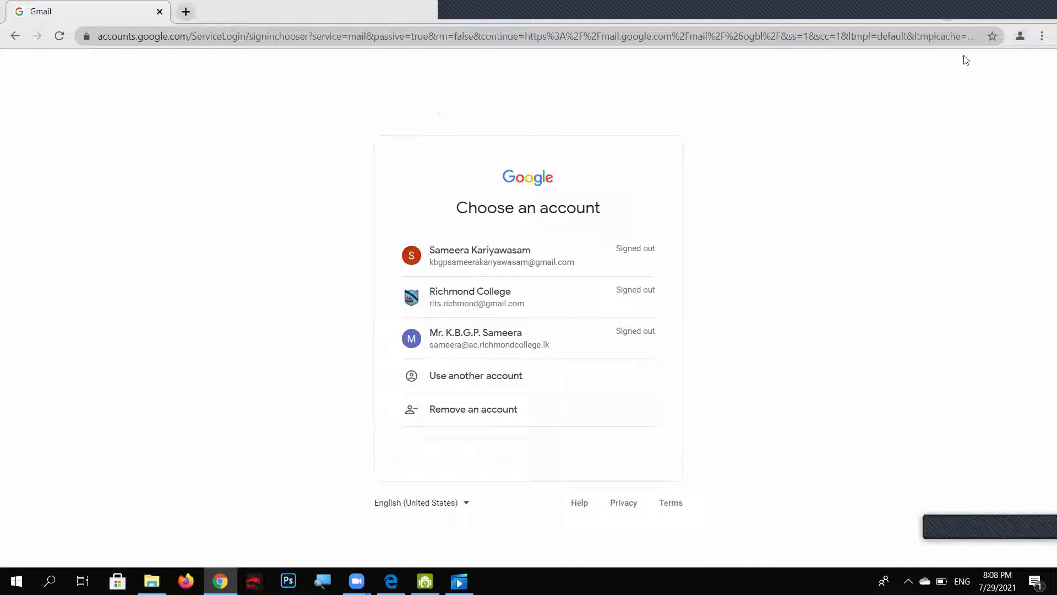
Step: Remove all three saved accounts from the Choose an account list, confirming each removal
{"action": "left_click", "coordinate": [479, 408]}
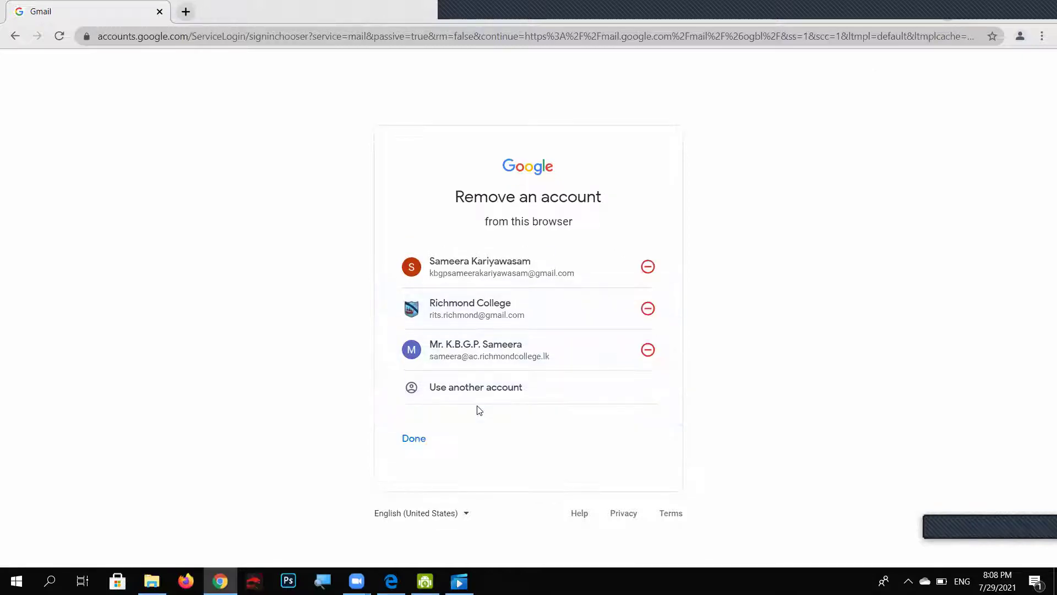
{"action": "left_click", "coordinate": [647, 351]}
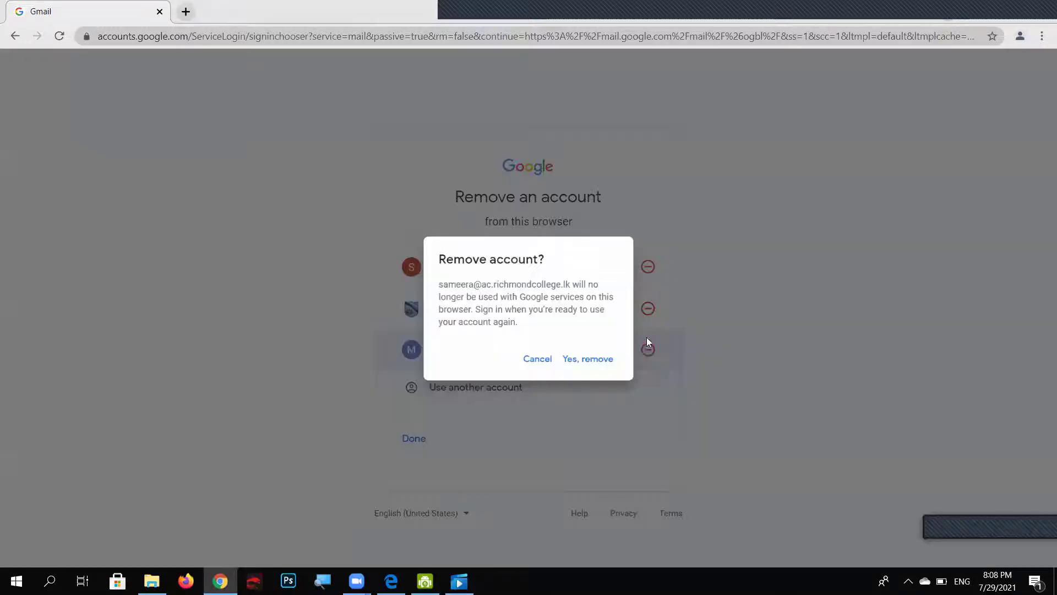
{"action": "left_click", "coordinate": [600, 378]}
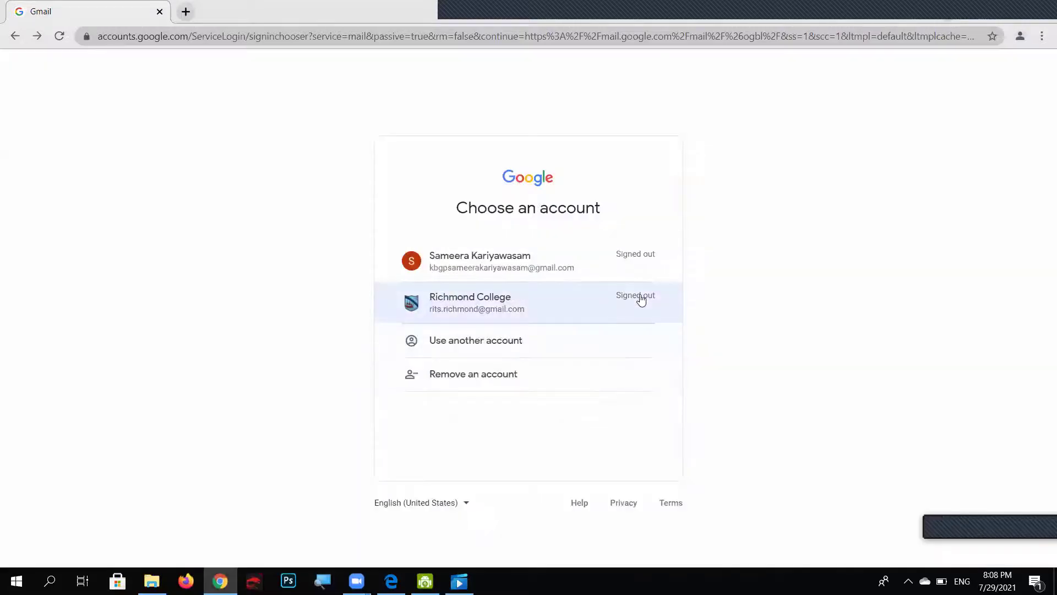
{"action": "left_click", "coordinate": [524, 382]}
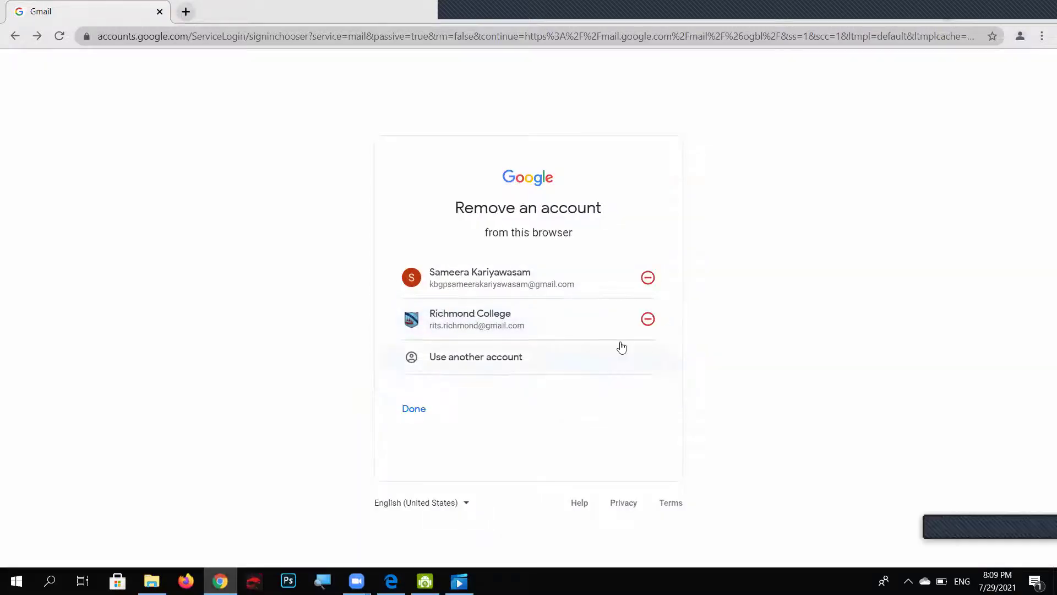
{"action": "left_click", "coordinate": [648, 319]}
{"action": "left_click", "coordinate": [594, 365]}
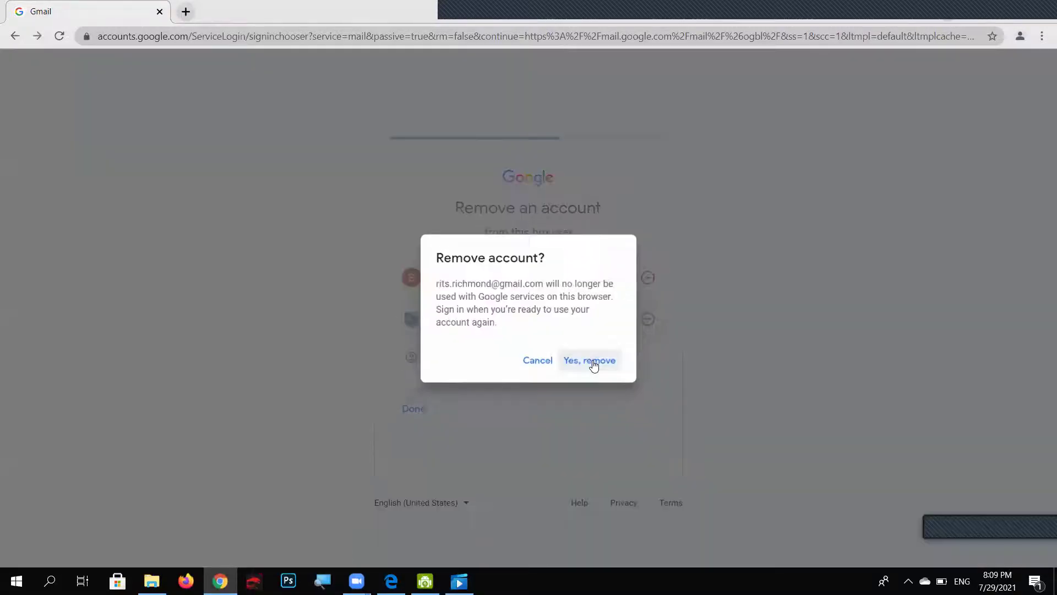
{"action": "left_click", "coordinate": [522, 347]}
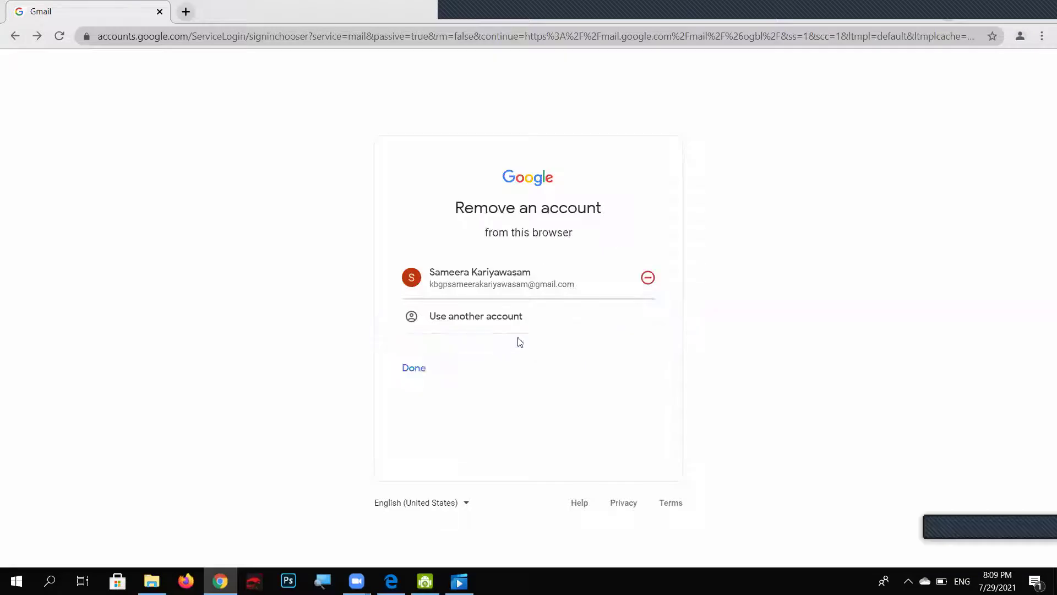
{"action": "left_click", "coordinate": [648, 278]}
{"action": "left_click", "coordinate": [614, 363]}
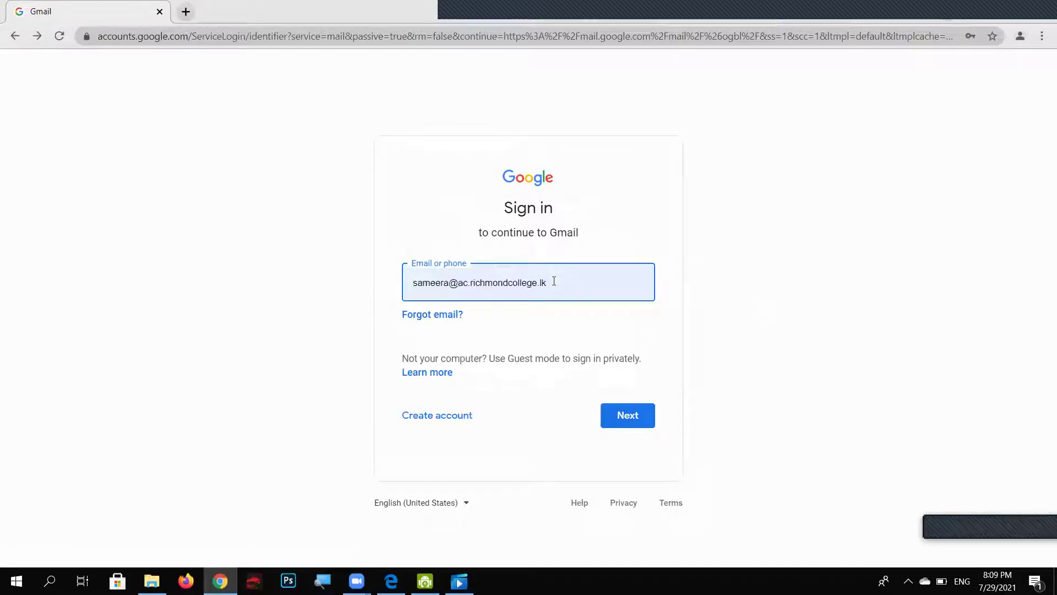
Step: Return to the Google homepage, reopen Sign in, and clear the prefilled email address
{"action": "left_click", "coordinate": [749, 327]}
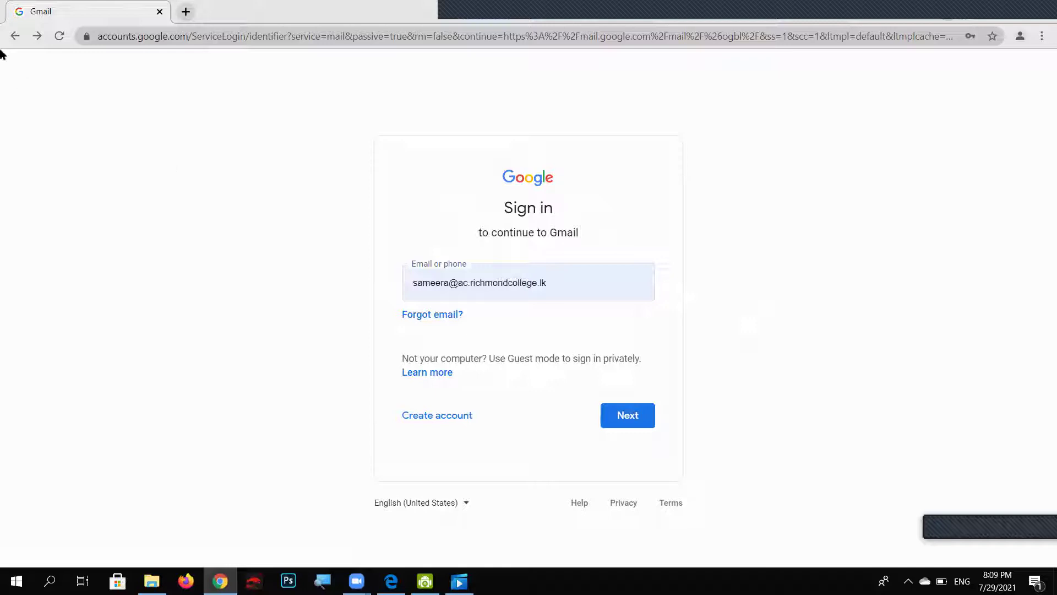
{"action": "left_click", "coordinate": [16, 37]}
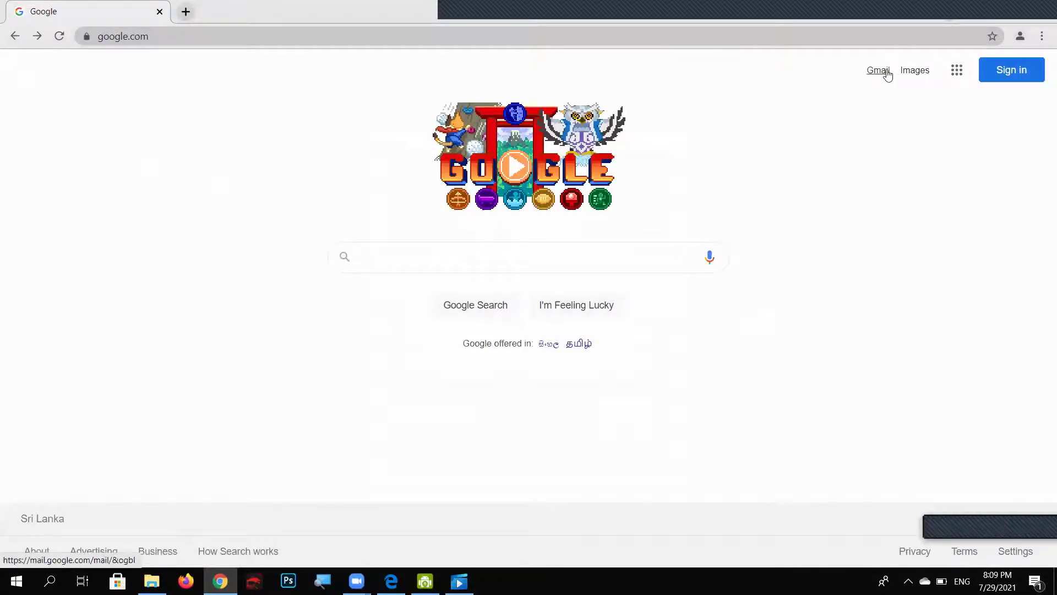
{"action": "left_click", "coordinate": [1005, 72]}
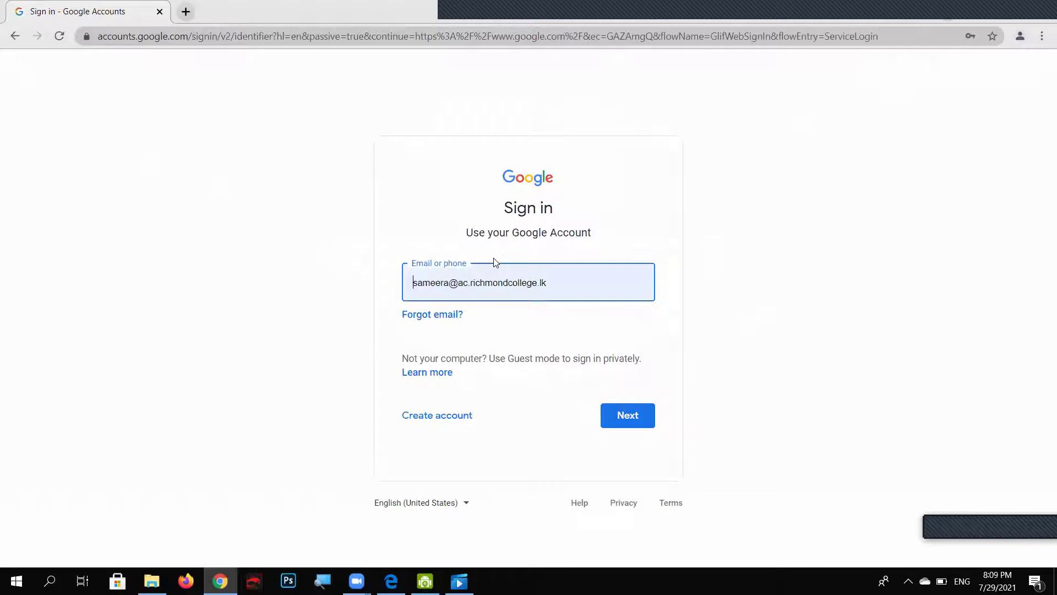
{"action": "left_click", "coordinate": [557, 287]}
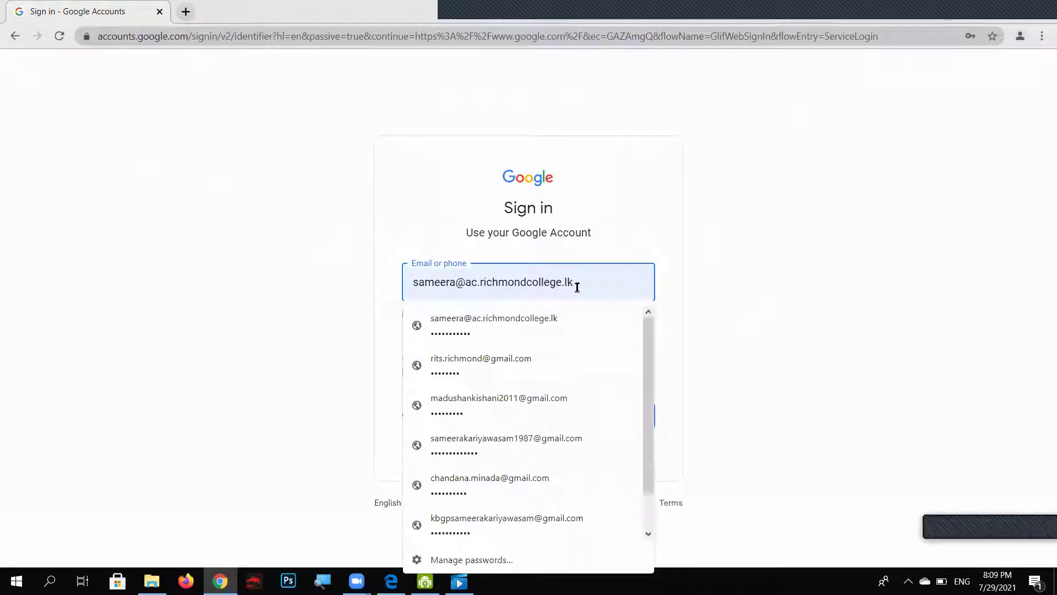
{"action": "key", "text": "BackSpace"}
{"action": "key", "text": "BackSpace"}
{"action": "key", "text": "BackSpace"}
{"action": "key", "text": "BackSpace"}
{"action": "key", "text": "BackSpace"}
{"action": "key", "text": "BackSpace"}
{"action": "key", "text": "BackSpace"}
{"action": "key", "text": "BackSpace"}
{"action": "key", "text": "BackSpace"}
{"action": "key", "text": "BackSpace"}
{"action": "key", "text": "BackSpace"}
{"action": "key", "text": "BackSpace"}
{"action": "key", "text": "BackSpace"}
{"action": "key", "text": "BackSpace"}
{"action": "key", "text": "BackSpace"}
{"action": "key", "text": "BackSpace"}
{"action": "key", "text": "BackSpace"}
{"action": "key", "text": "BackSpace"}
{"action": "key", "text": "BackSpace"}
{"action": "key", "text": "BackSpace"}
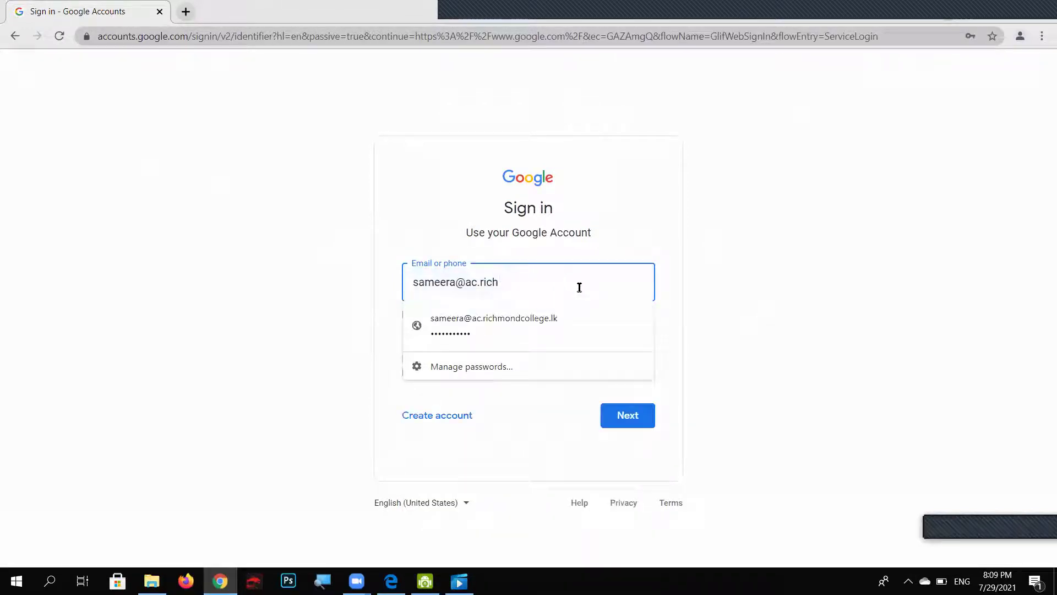
{"action": "left_click", "coordinate": [841, 352]}
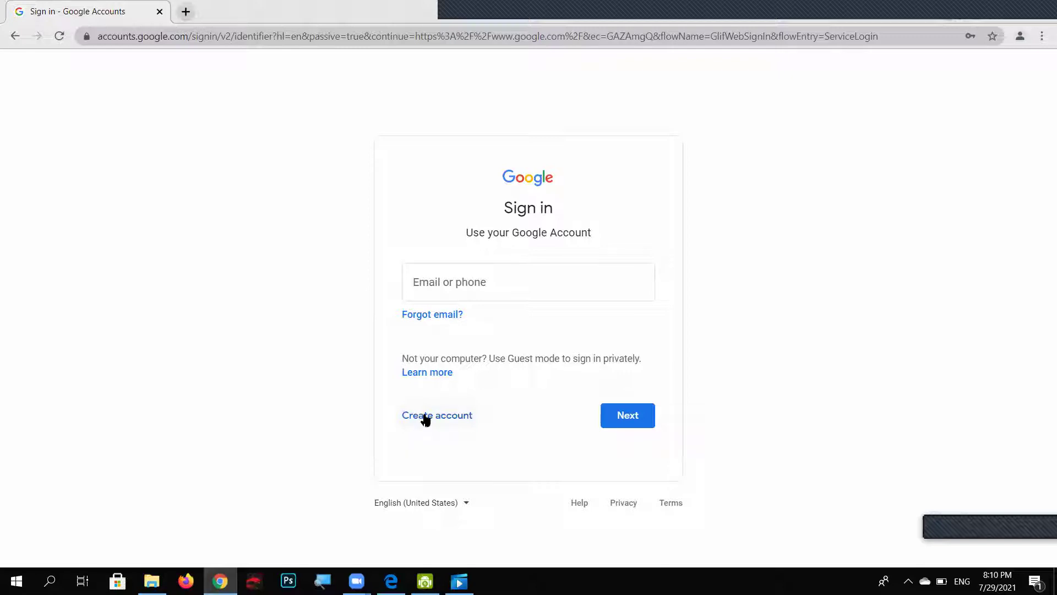
Step: Choose Create account, For myself, to get the blank sign-up form
{"action": "left_click", "coordinate": [426, 420]}
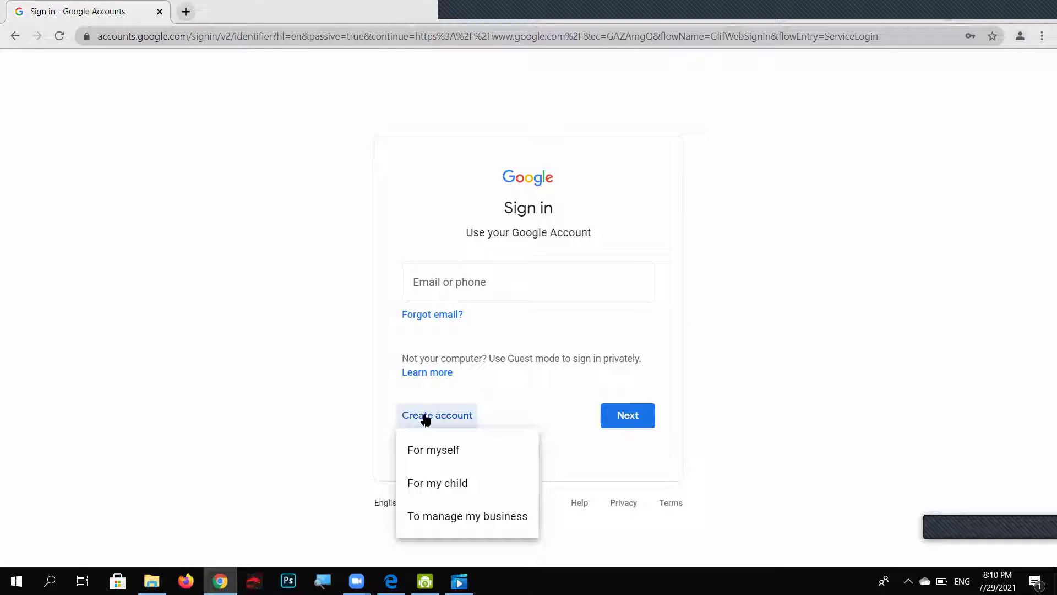
{"action": "left_click", "coordinate": [432, 450]}
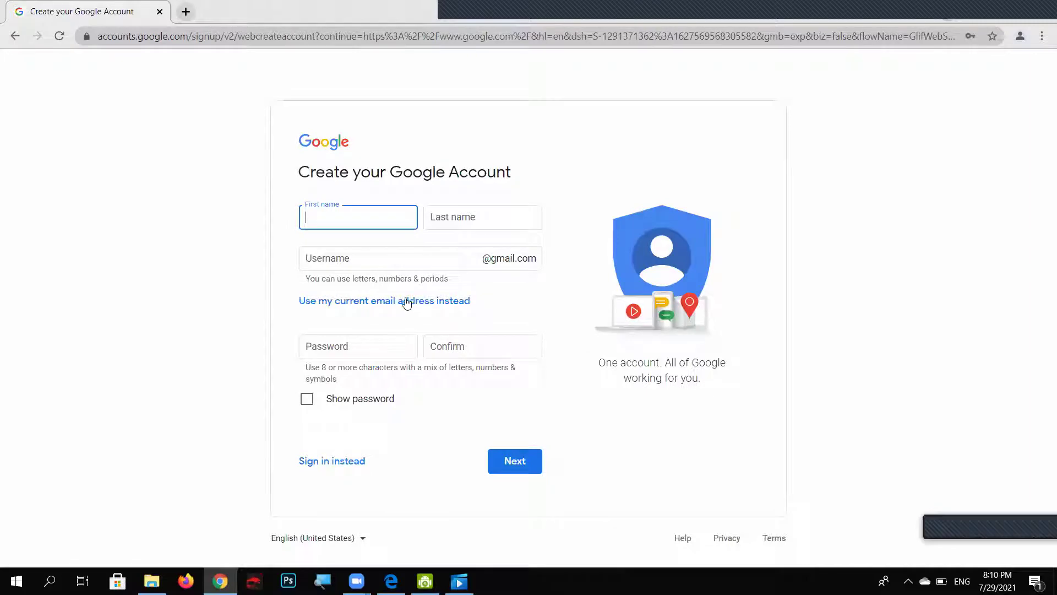
Step: Zoom the sign-up page in twice and enter Grade11 as the first name
{"action": "key", "text": "ctrl+plus"}
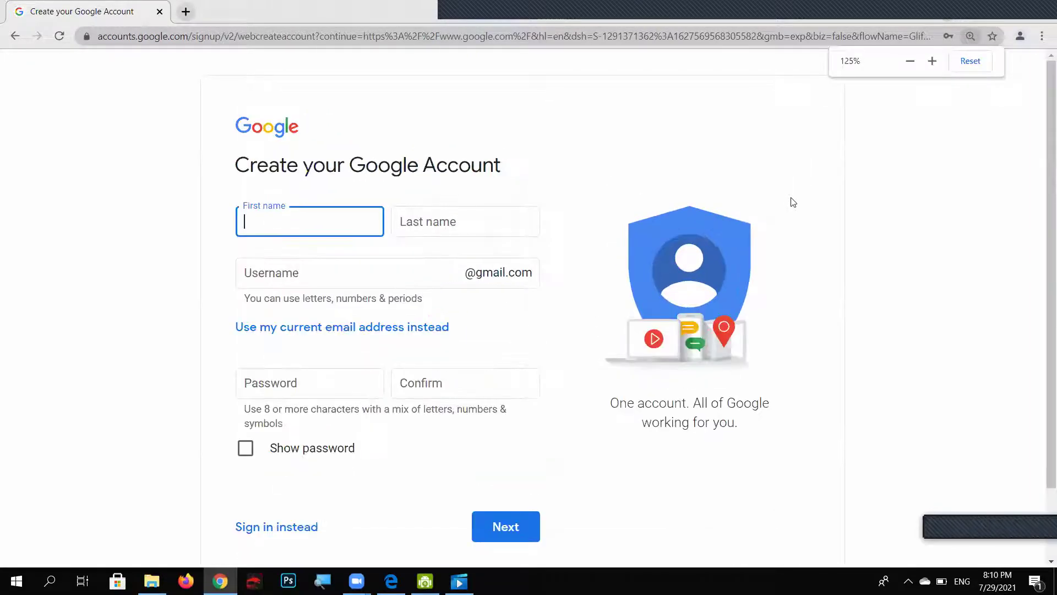
{"action": "key", "text": "ctrl+plus"}
{"action": "key", "text": "ctrl+plus"}
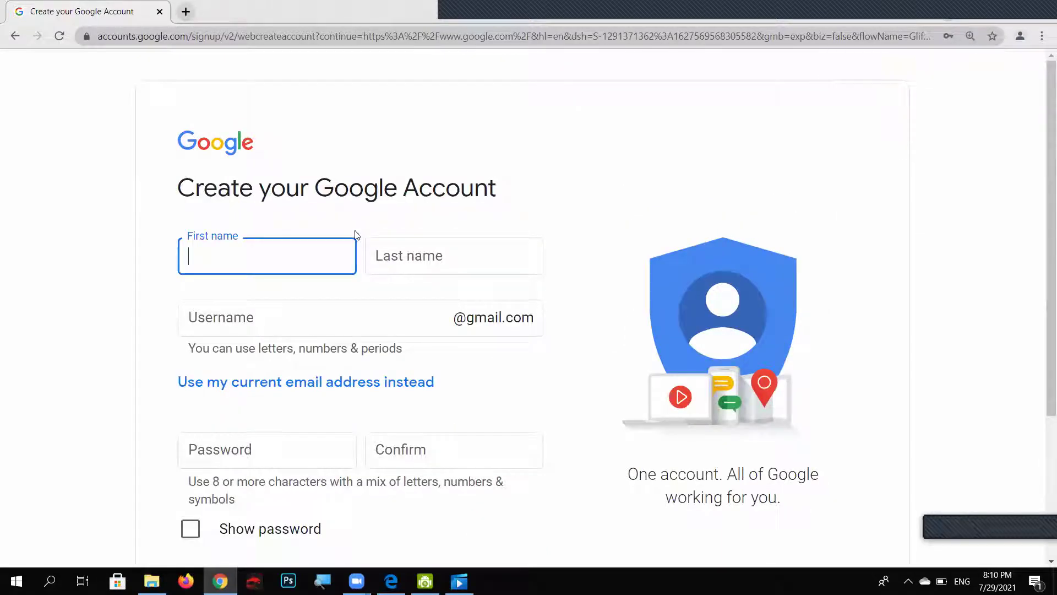
{"action": "left_click", "coordinate": [406, 249]}
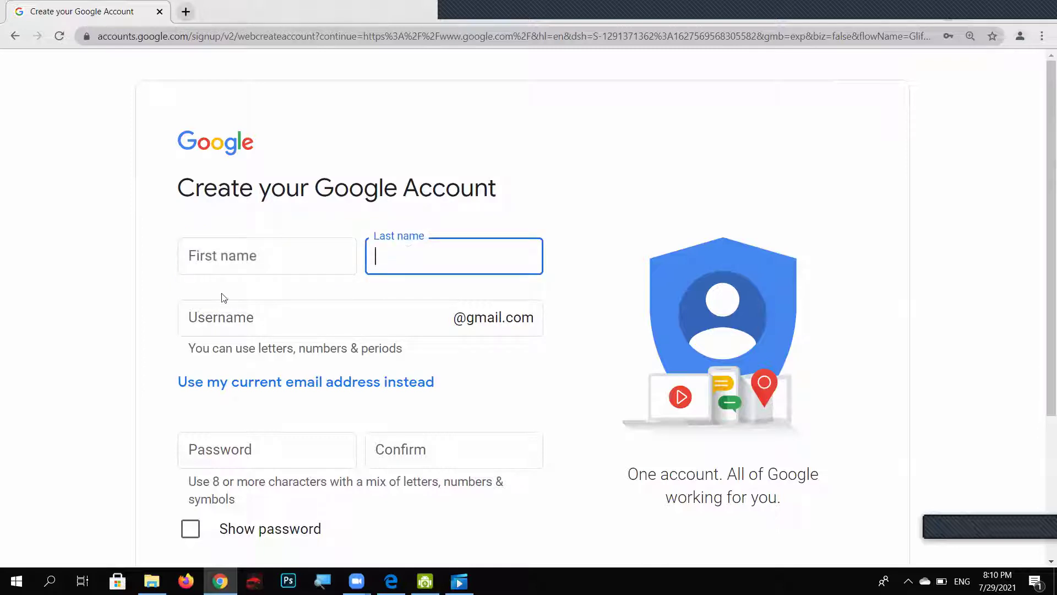
{"action": "left_click", "coordinate": [196, 317]}
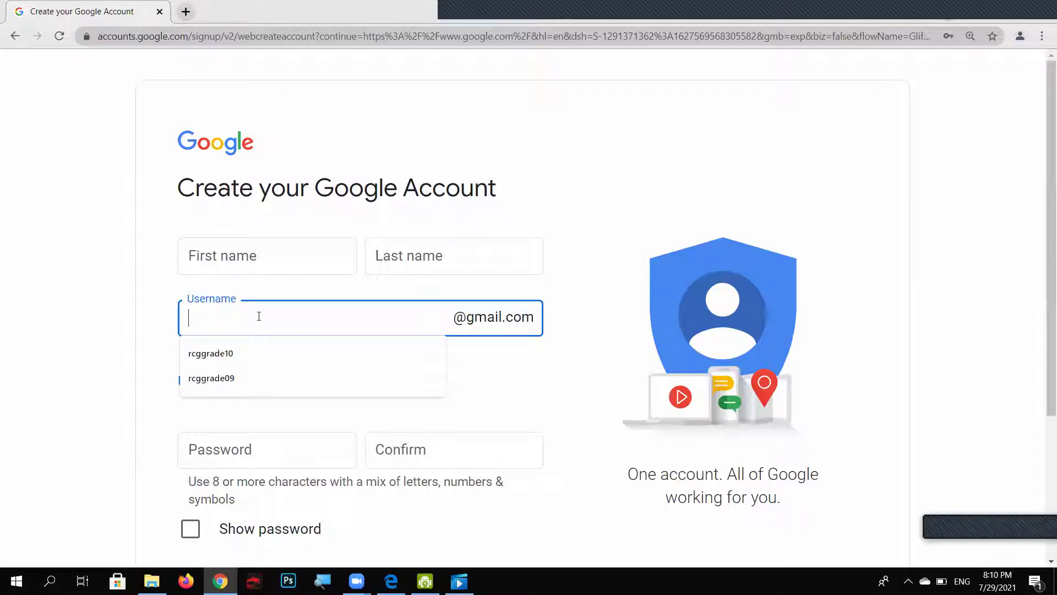
{"action": "left_click", "coordinate": [593, 292]}
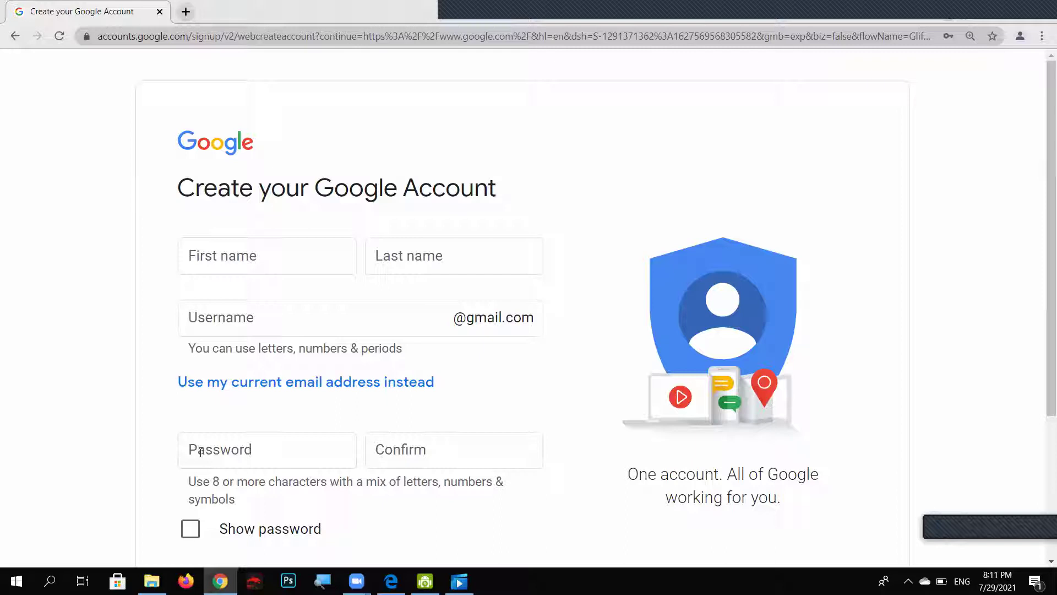
{"action": "left_click", "coordinate": [252, 263]}
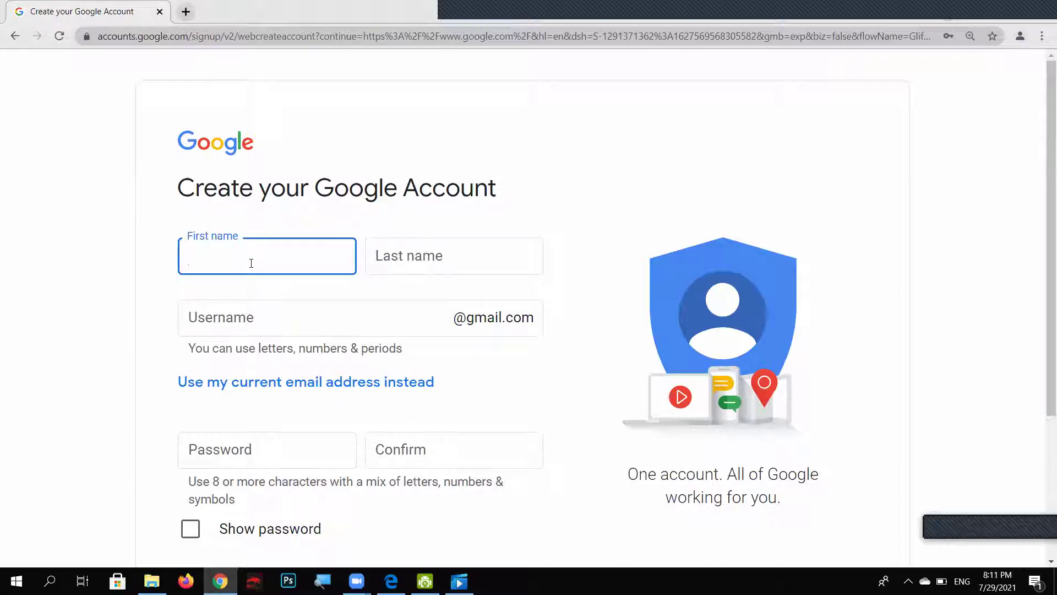
{"action": "type", "text": "Grade11"}
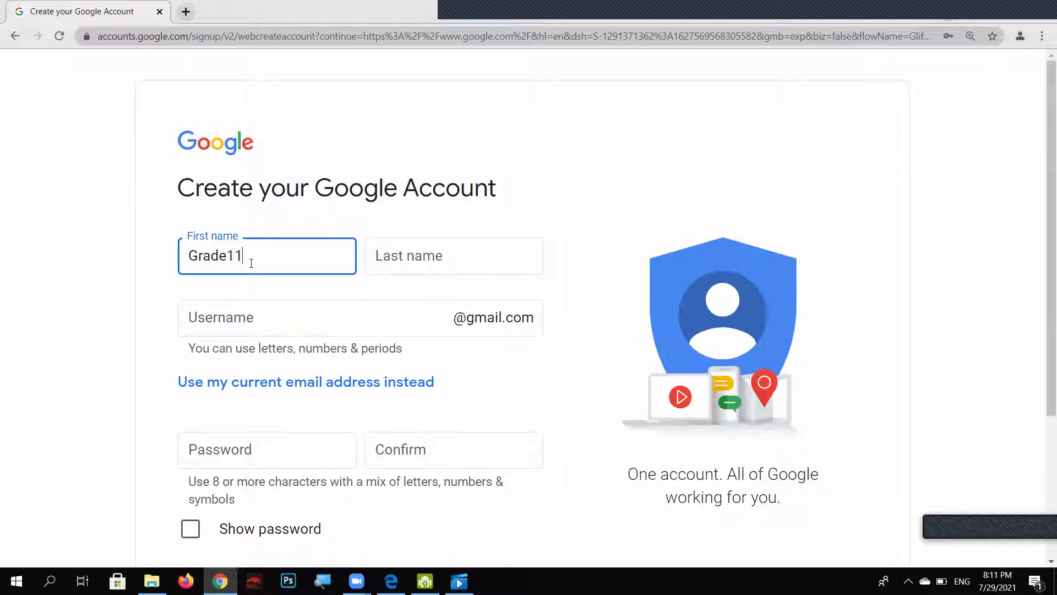
Step: Change the first name to grade11 and enter ict as the last name
{"action": "left_click", "coordinate": [197, 256]}
{"action": "key", "text": "BackSpace"}
{"action": "type", "text": "g"}
{"action": "left_click", "coordinate": [380, 256]}
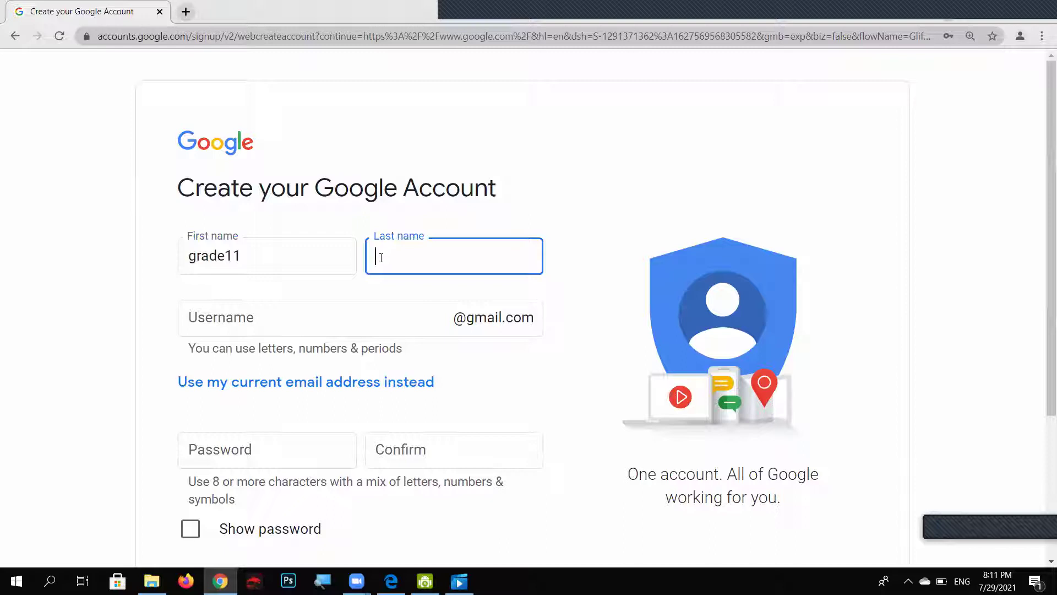
{"action": "type", "text": "ict"}
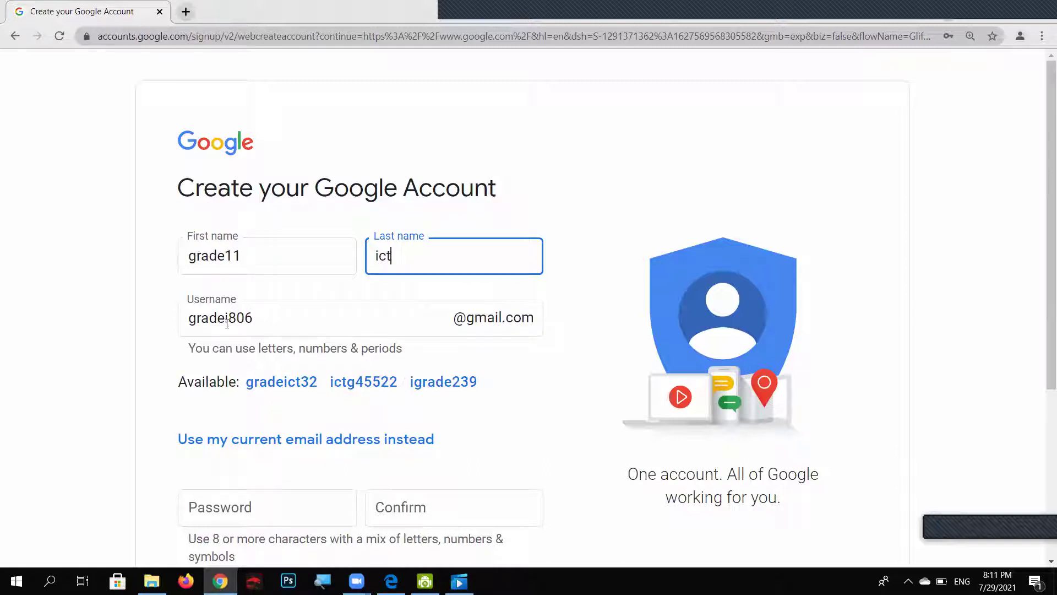
Step: Edit the suggested username to end in 11ict and move on to the password
{"action": "left_click", "coordinate": [268, 320]}
{"action": "key", "text": "BackSpace"}
{"action": "key", "text": "BackSpace"}
{"action": "key", "text": "BackSpace"}
{"action": "key", "text": "BackSpace"}
{"action": "type", "text": "11"}
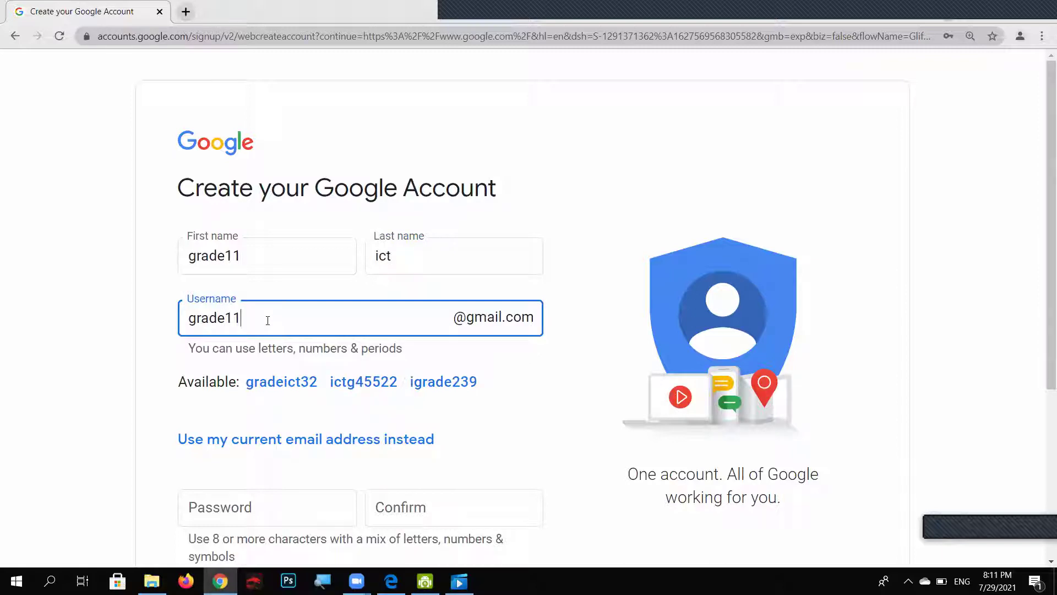
{"action": "type", "text": "ict"}
{"action": "left_click", "coordinate": [266, 508]}
{"action": "left_click", "coordinate": [502, 438]}
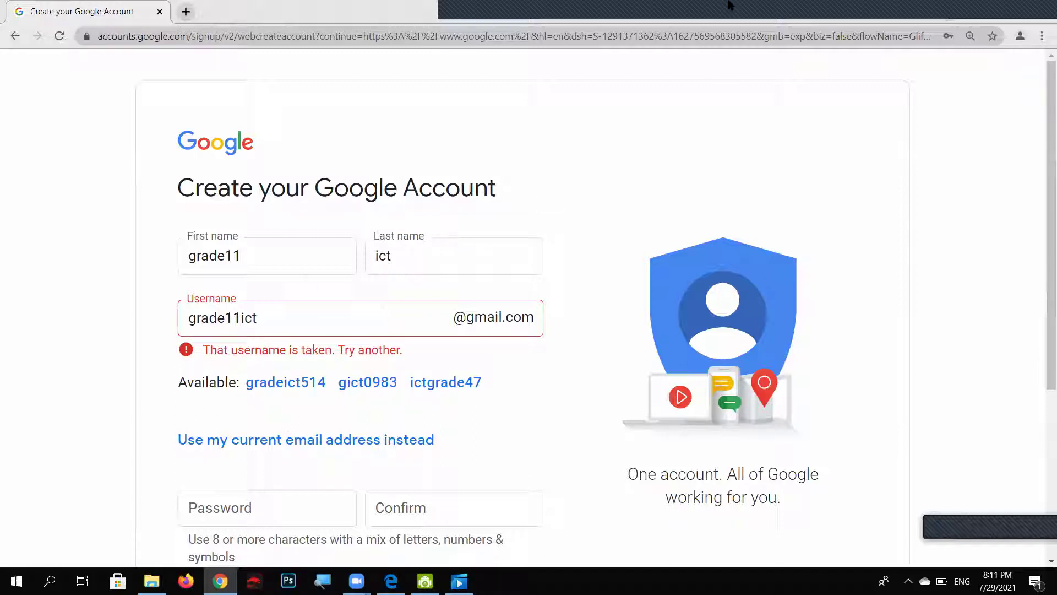
{"action": "mouse_move", "coordinate": [729, 5]}
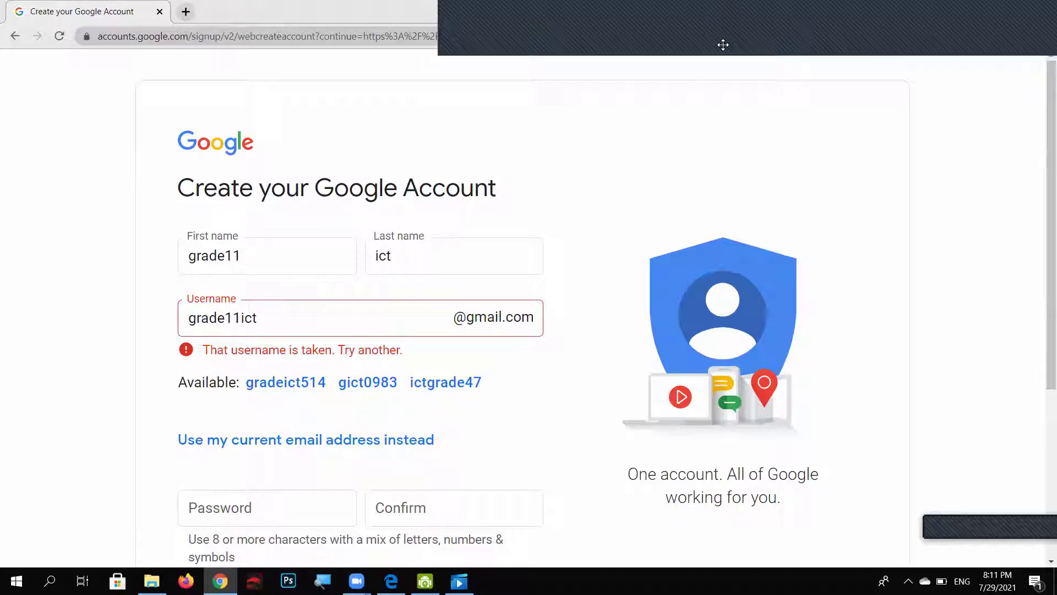
Step: Rework the taken username by moving ict to its beginning
{"action": "left_click", "coordinate": [262, 317]}
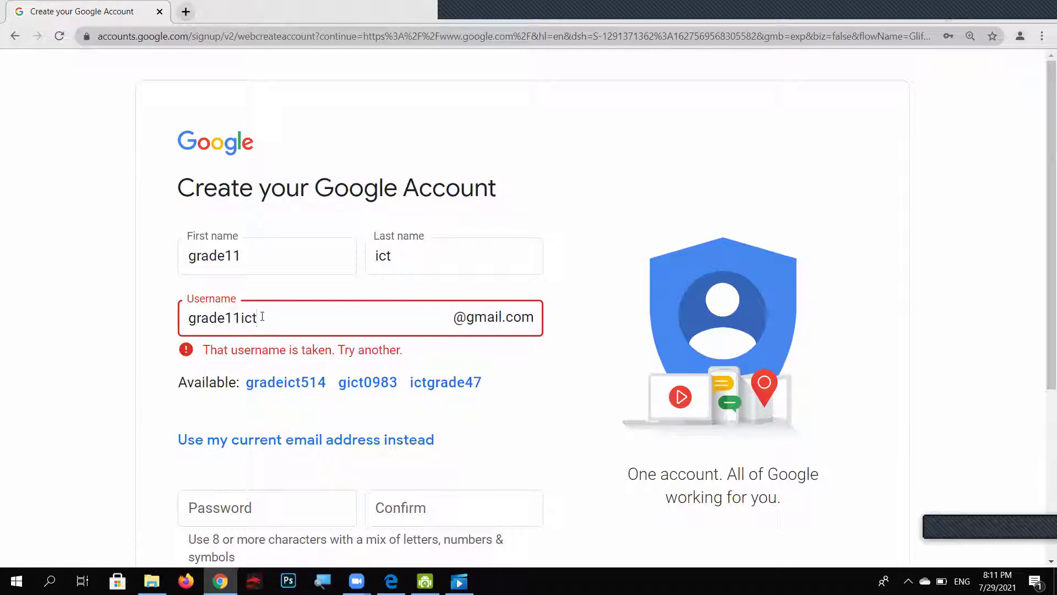
{"action": "key", "text": "BackSpace"}
{"action": "key", "text": "BackSpace"}
{"action": "key", "text": "BackSpace"}
{"action": "left_click", "coordinate": [191, 319]}
{"action": "type", "text": "ict"}
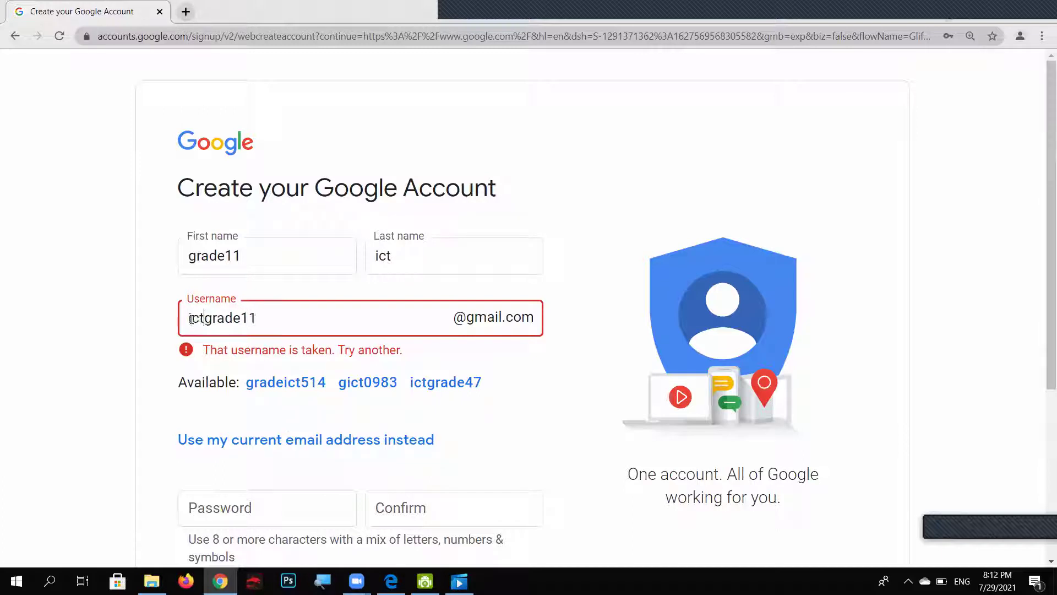
{"action": "left_click", "coordinate": [234, 500]}
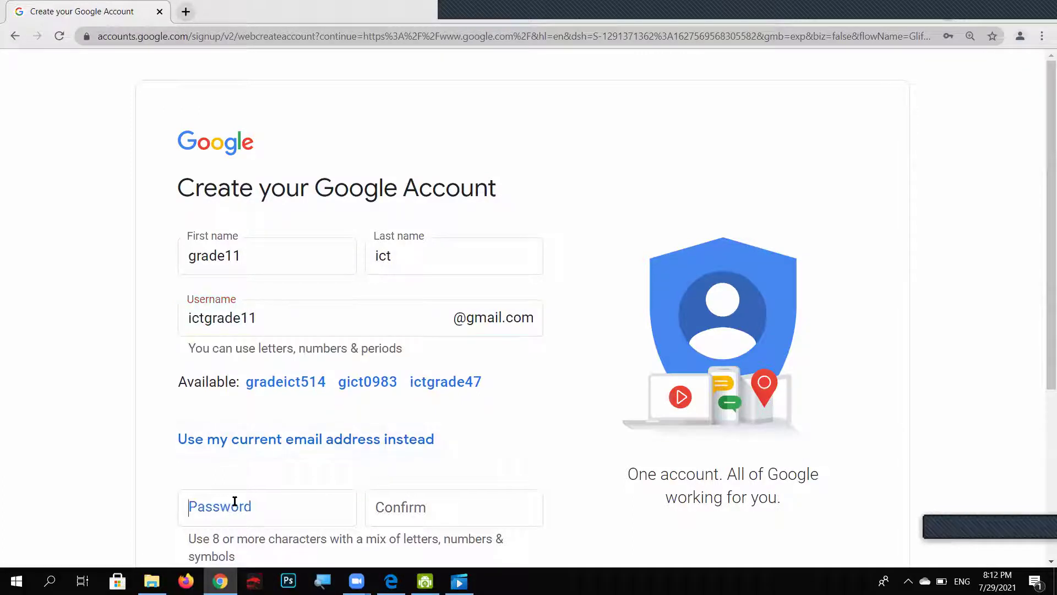
{"action": "left_click", "coordinate": [435, 505]}
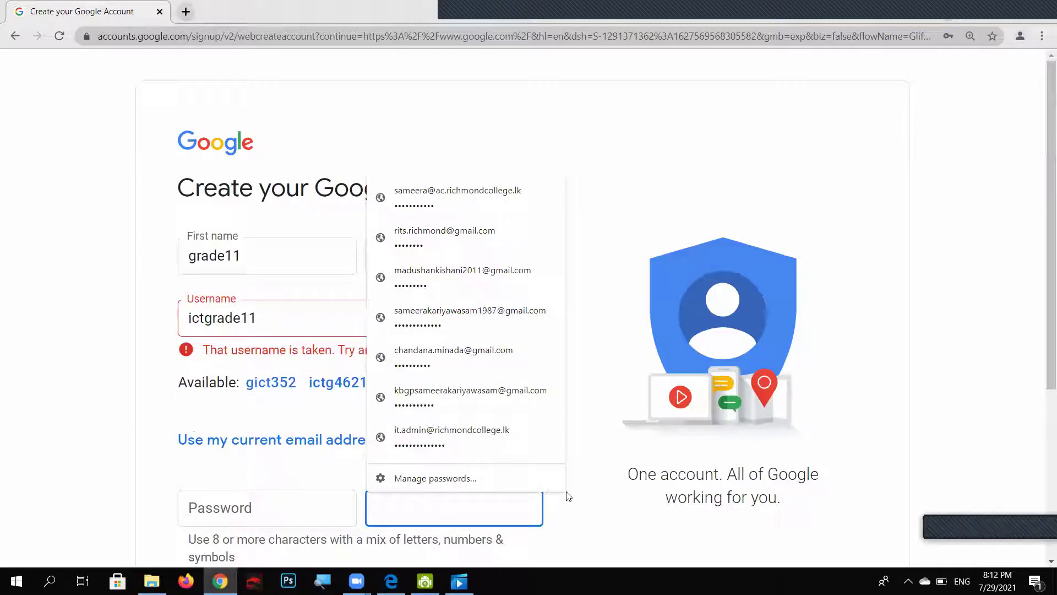
{"action": "left_click", "coordinate": [594, 472]}
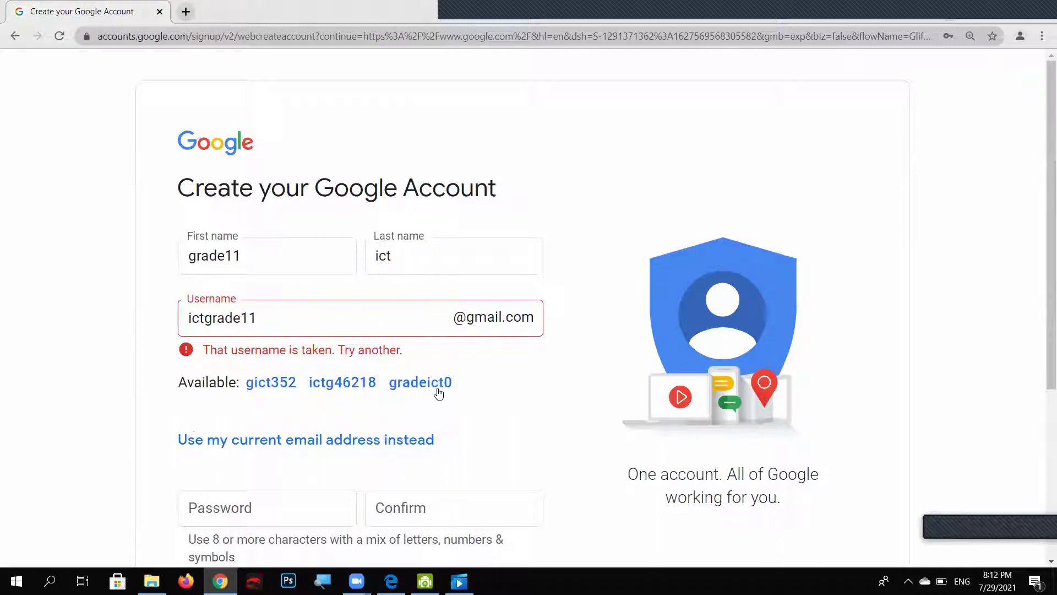
{"action": "left_click", "coordinate": [292, 316]}
{"action": "key", "text": "BackSpace"}
{"action": "key", "text": "BackSpace"}
{"action": "key", "text": "BackSpace"}
{"action": "key", "text": "BackSpace"}
{"action": "key", "text": "BackSpace"}
{"action": "key", "text": "BackSpace"}
{"action": "key", "text": "BackSpace"}
{"action": "key", "text": "BackSpace"}
{"action": "key", "text": "BackSpace"}
{"action": "key", "text": "BackSpace"}
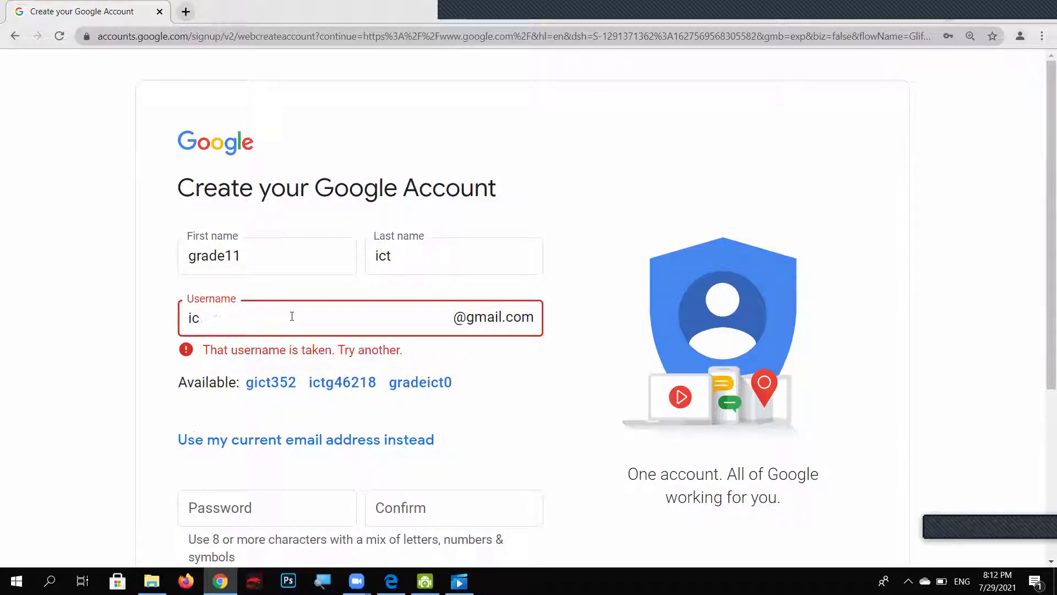
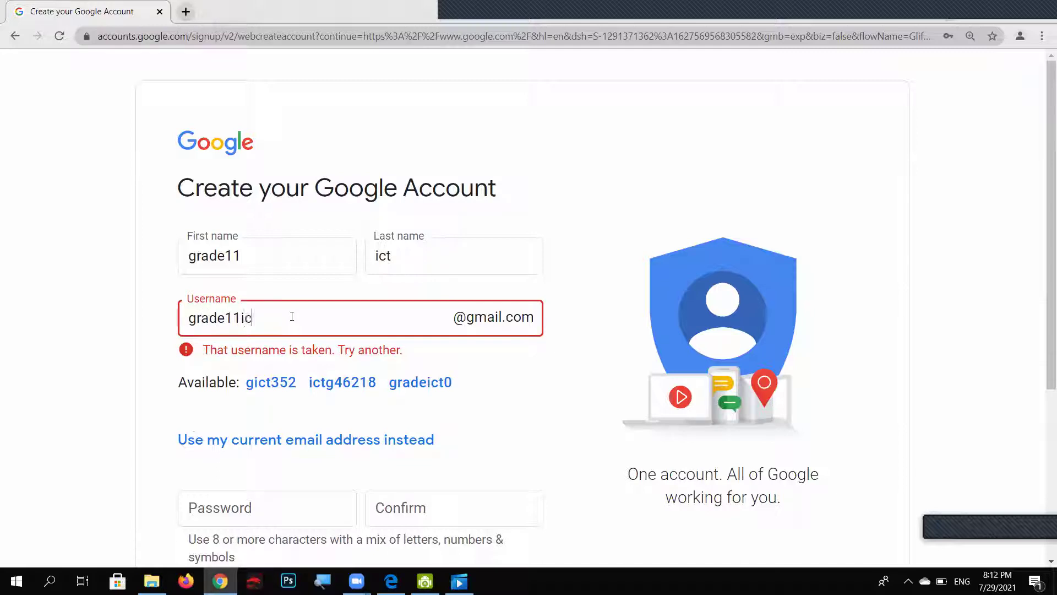
{"action": "left_click", "coordinate": [513, 395]}
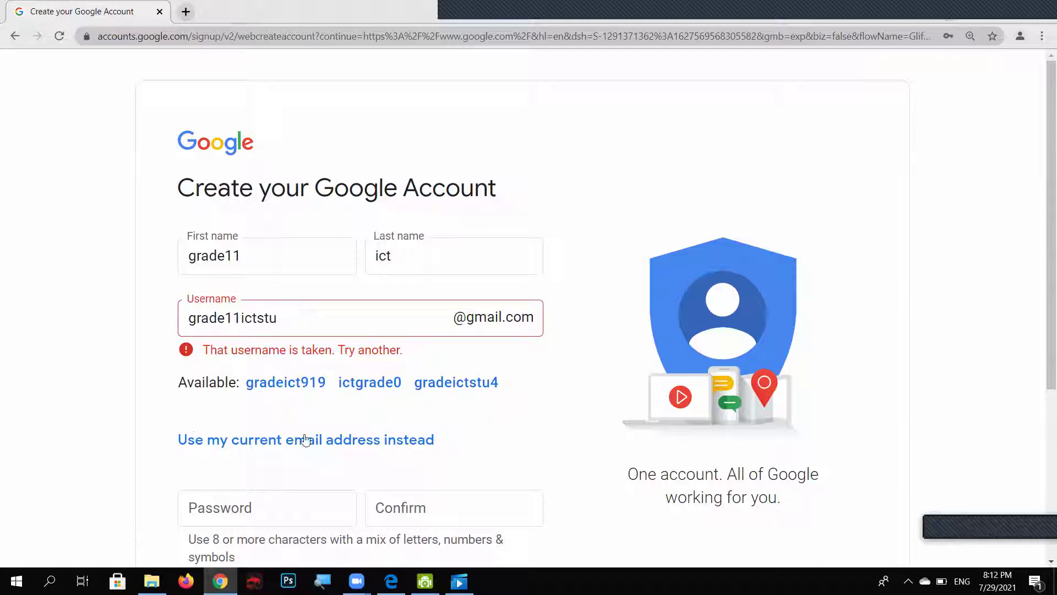
{"action": "left_click", "coordinate": [427, 517]}
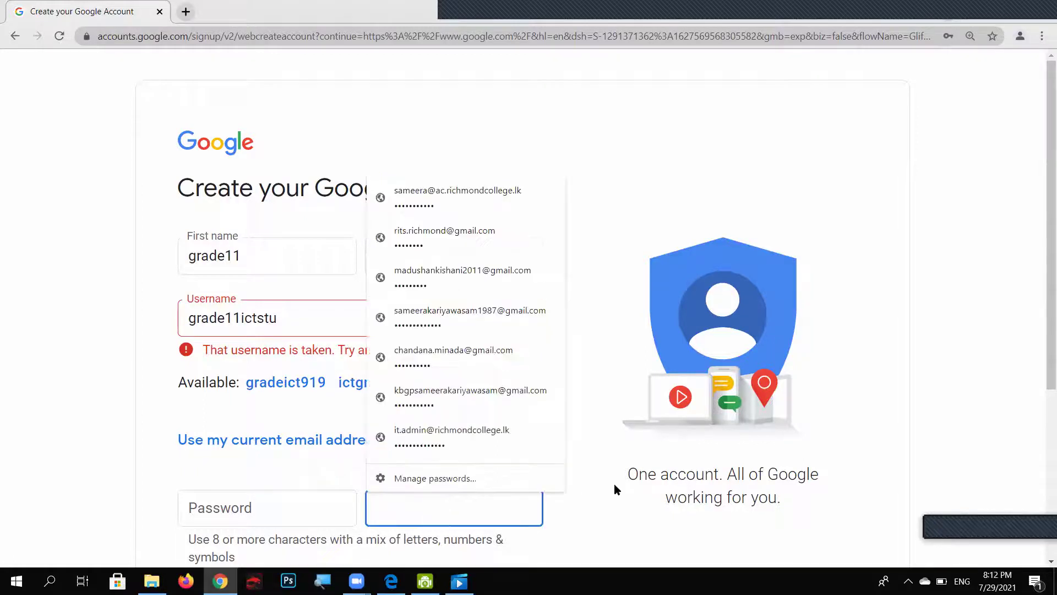
{"action": "left_click", "coordinate": [614, 484]}
{"action": "left_click", "coordinate": [324, 308]}
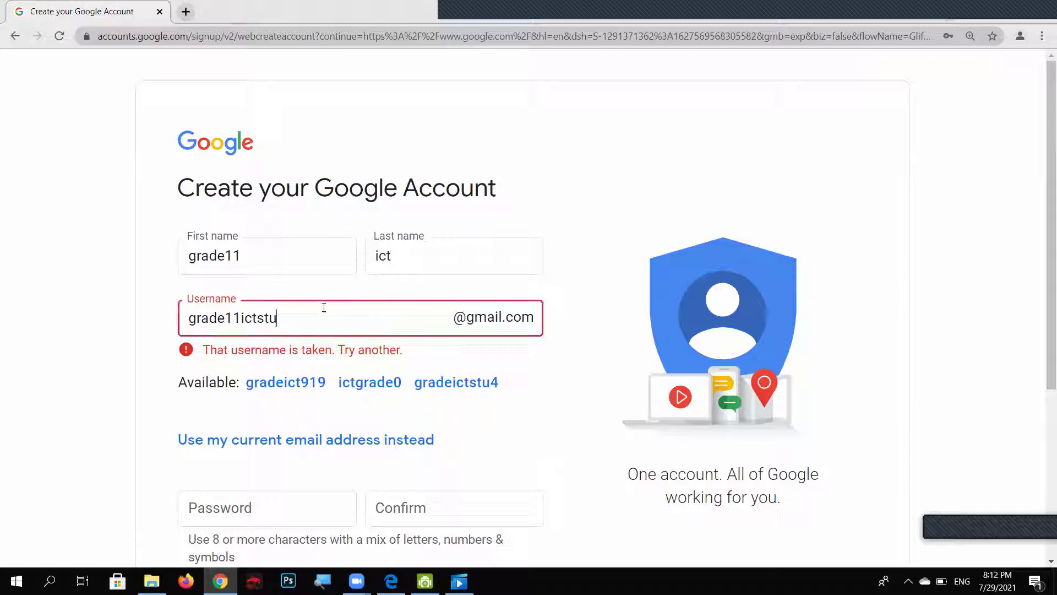
{"action": "left_click", "coordinate": [359, 344]}
Step: Add trailing g's to the username, then trim back to an accepted username
{"action": "left_click", "coordinate": [281, 319]}
{"action": "type", "text": "ggggggggggggggggg"}
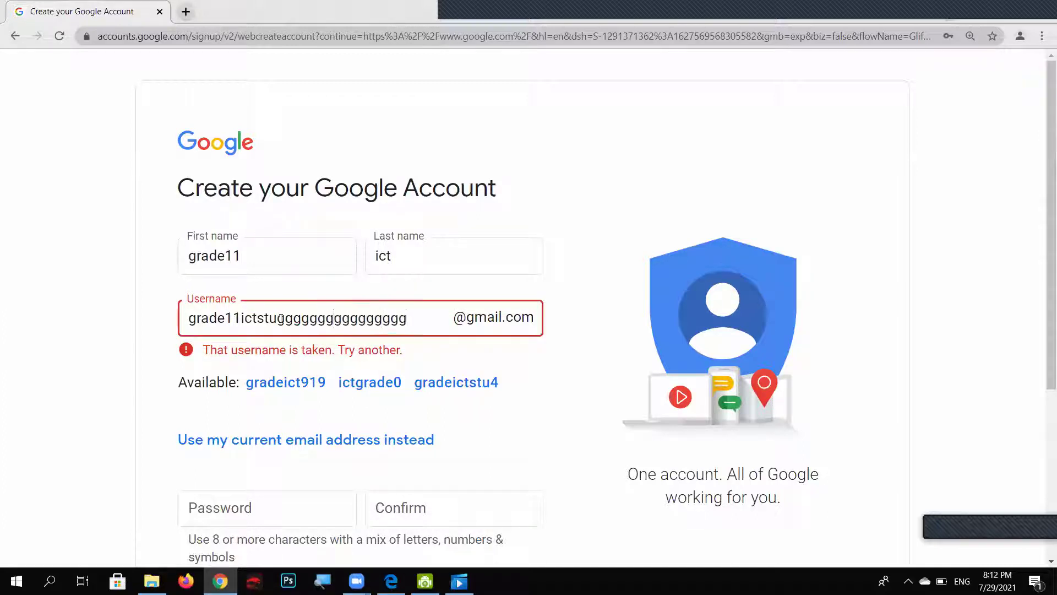
{"action": "left_click", "coordinate": [312, 500]}
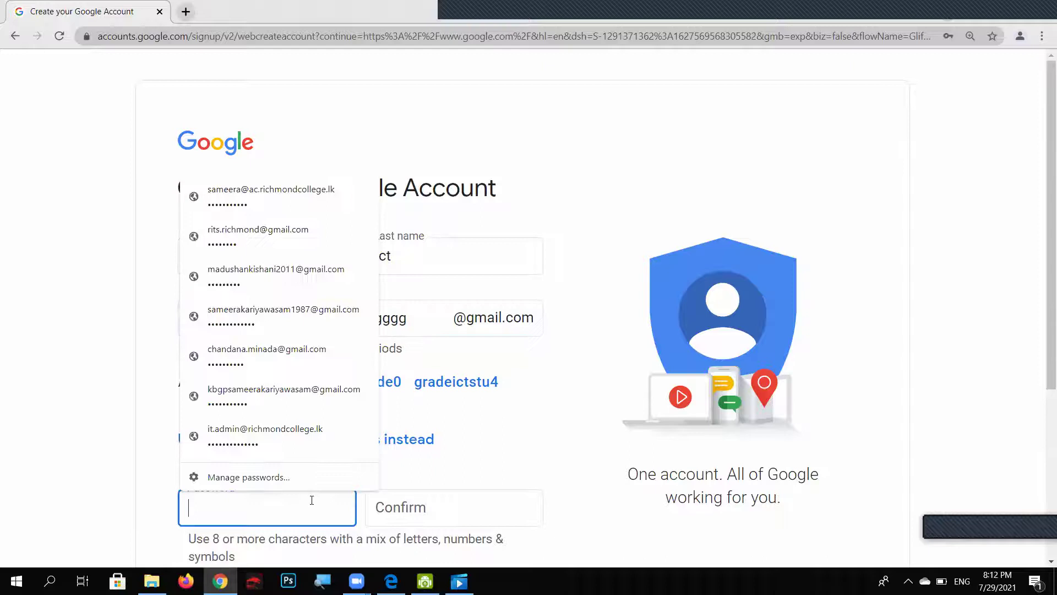
{"action": "left_click", "coordinate": [414, 512]}
{"action": "left_click", "coordinate": [612, 398]}
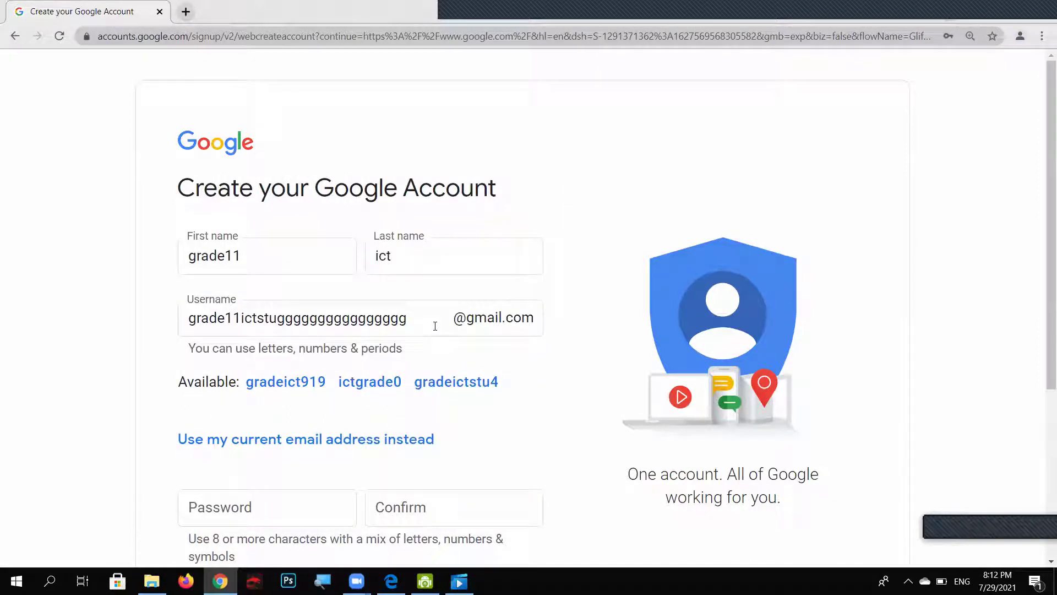
{"action": "left_click", "coordinate": [414, 322]}
{"action": "key", "text": "BackSpace"}
{"action": "key", "text": "BackSpace"}
{"action": "key", "text": "BackSpace"}
{"action": "key", "text": "BackSpace"}
{"action": "key", "text": "BackSpace"}
{"action": "key", "text": "BackSpace"}
{"action": "key", "text": "BackSpace"}
{"action": "key", "text": "BackSpace"}
{"action": "key", "text": "BackSpace"}
{"action": "key", "text": "BackSpace"}
{"action": "key", "text": "BackSpace"}
{"action": "key", "text": "BackSpace"}
{"action": "key", "text": "BackSpace"}
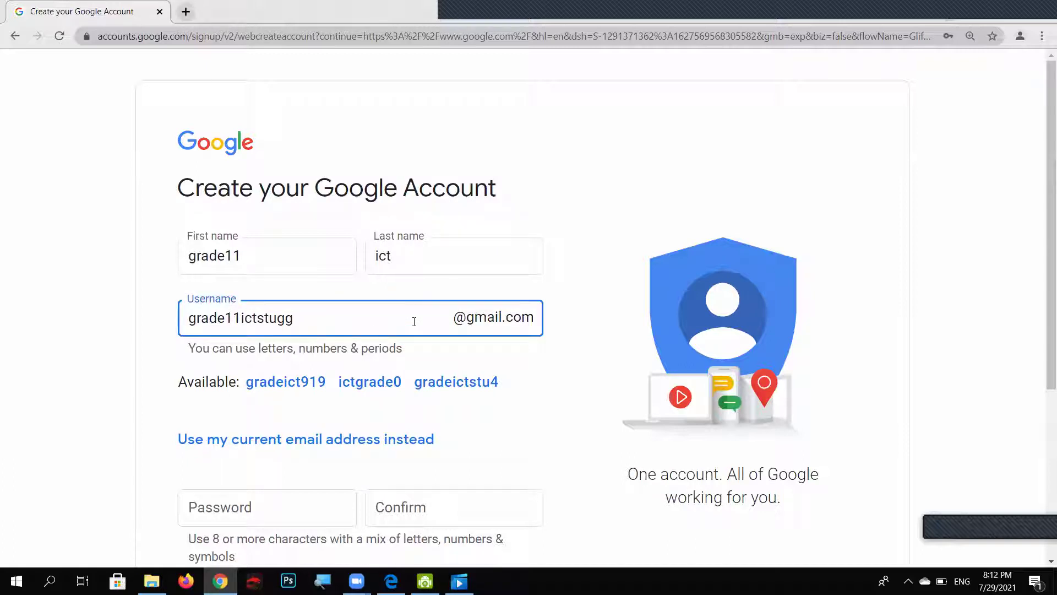
{"action": "key", "text": "BackSpace"}
{"action": "left_click", "coordinate": [495, 507]}
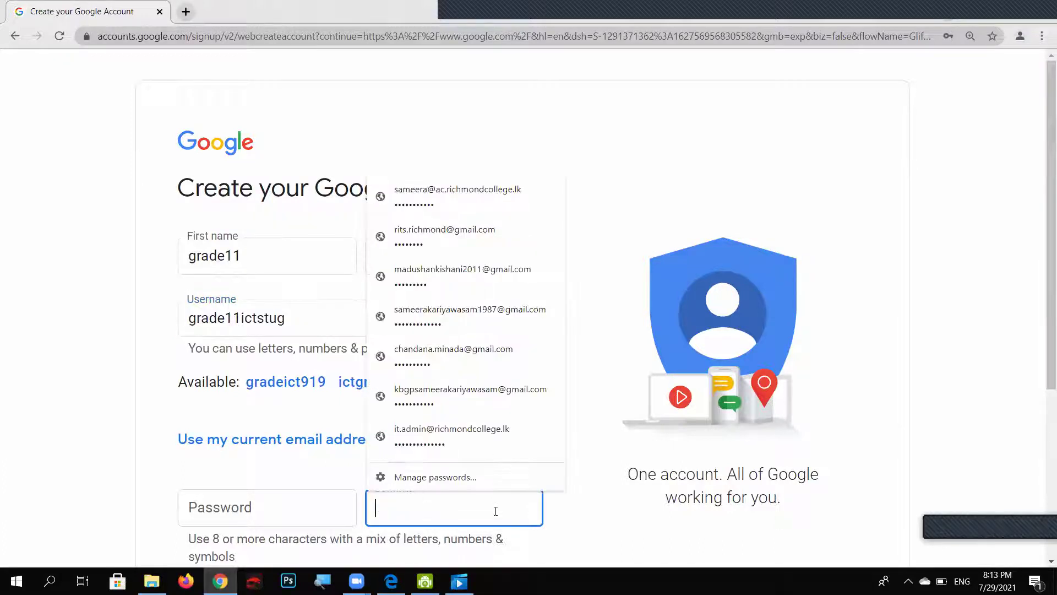
{"action": "left_click", "coordinate": [579, 525]}
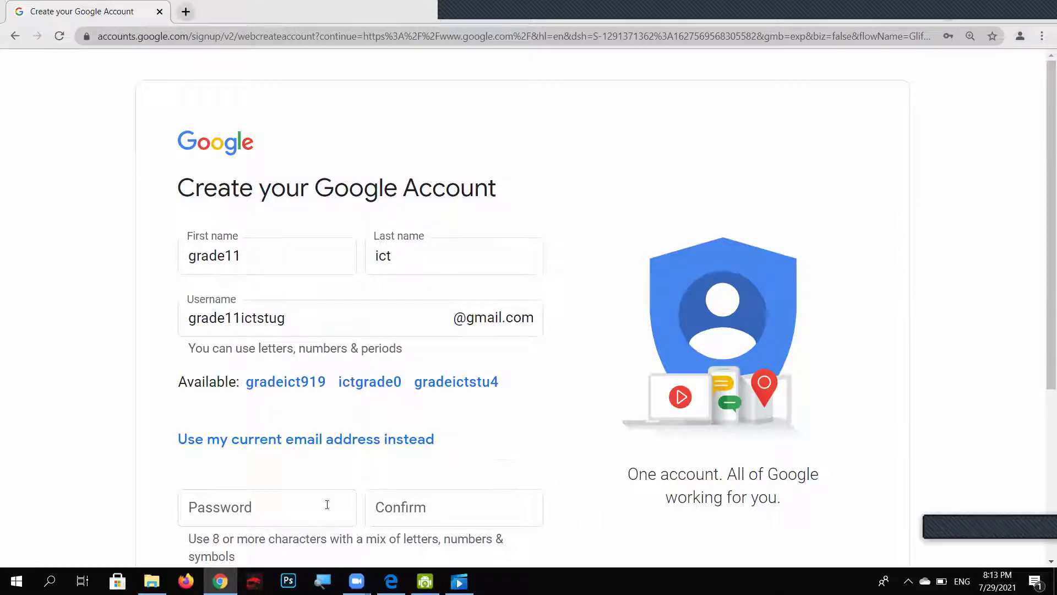
Step: Enter the account password in both Password and Confirm fields, then scroll down to Next
{"action": "left_click", "coordinate": [294, 517]}
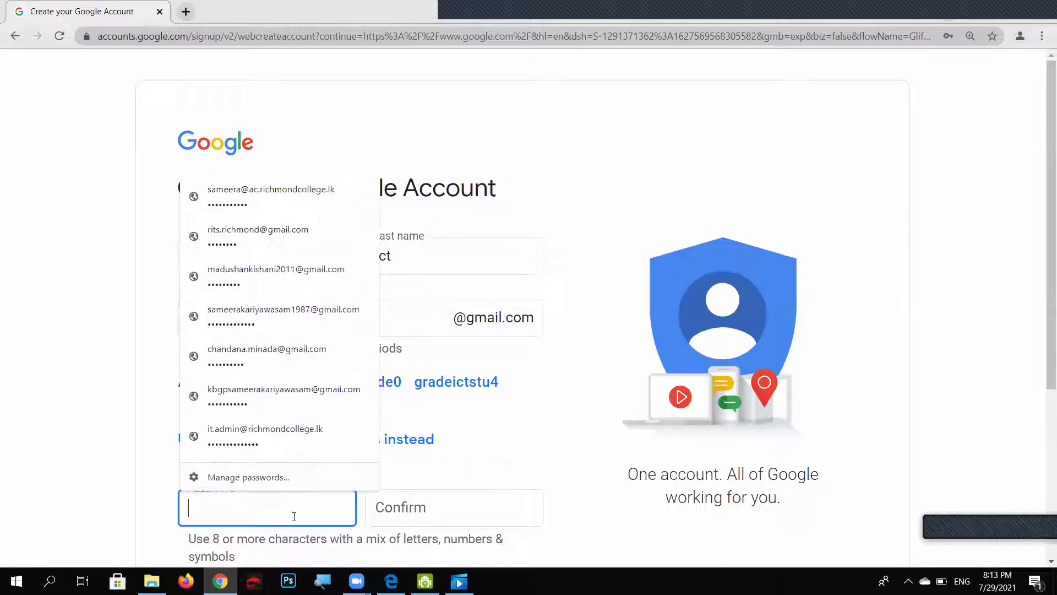
{"action": "left_click", "coordinate": [488, 471]}
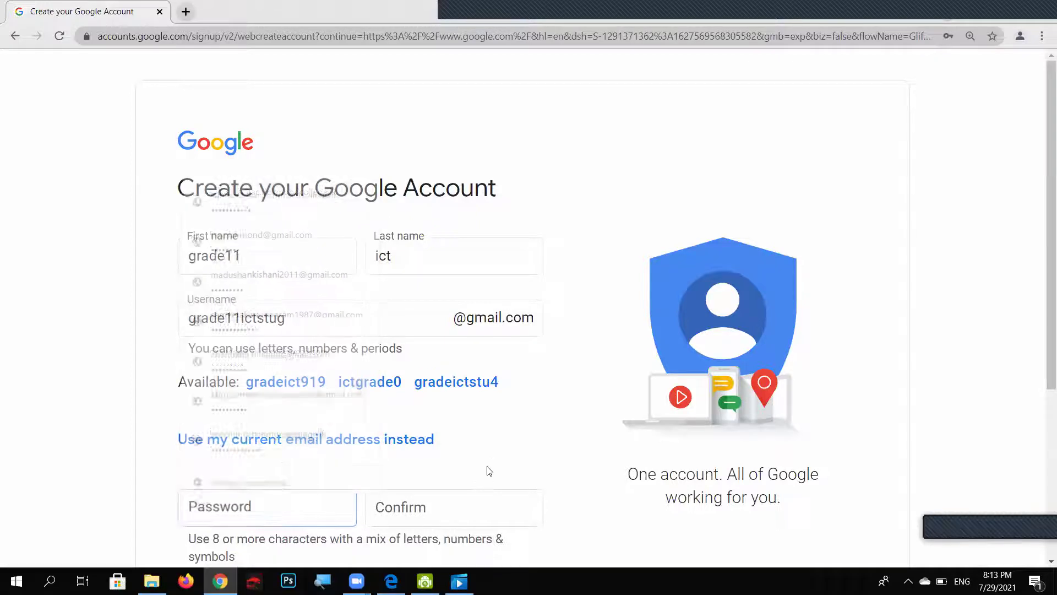
{"action": "left_click", "coordinate": [308, 515]}
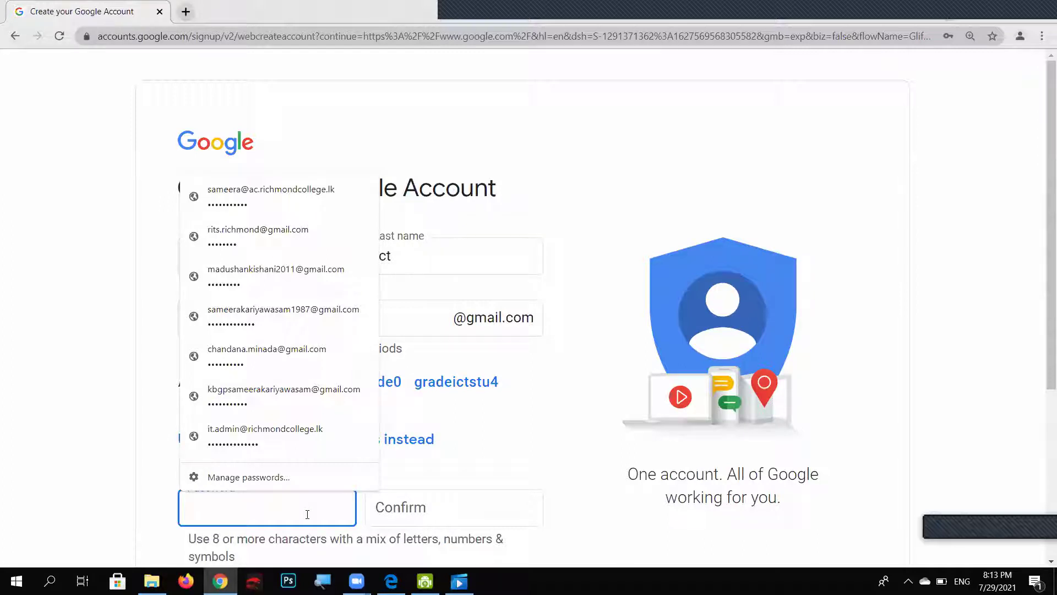
{"action": "type", "text": "••••"}
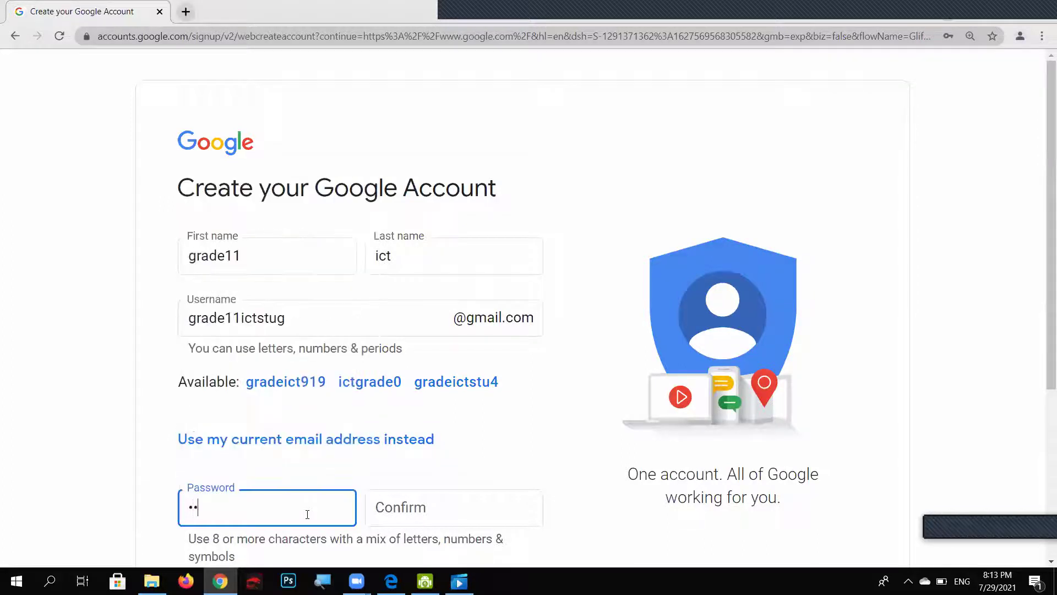
{"action": "type", "text": "••••"}
{"action": "left_click", "coordinate": [391, 506]}
{"action": "left_click", "coordinate": [596, 539]}
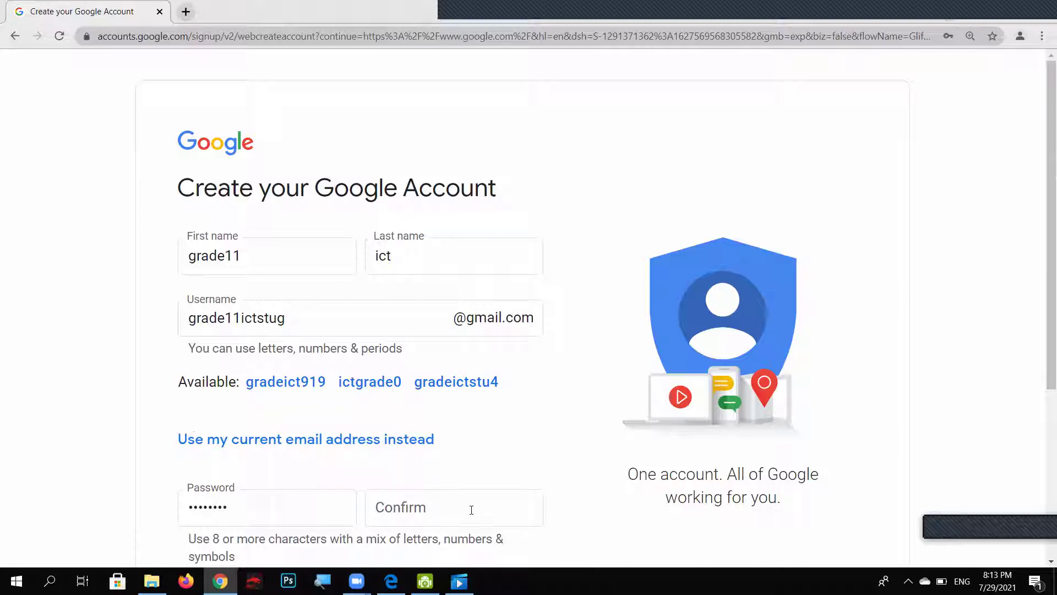
{"action": "left_click", "coordinate": [432, 513]}
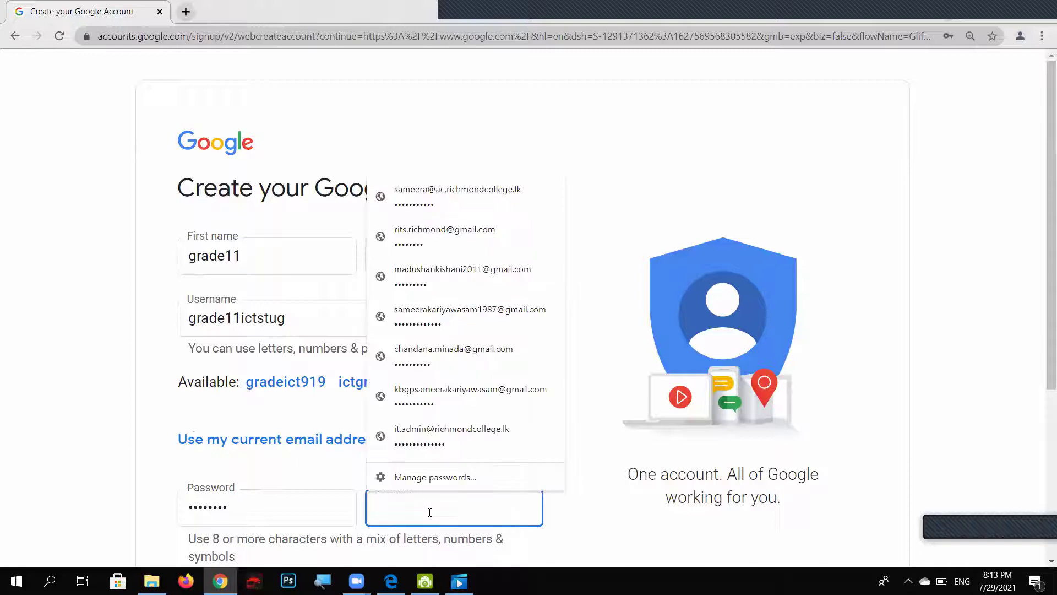
{"action": "type", "text": "••••••••"}
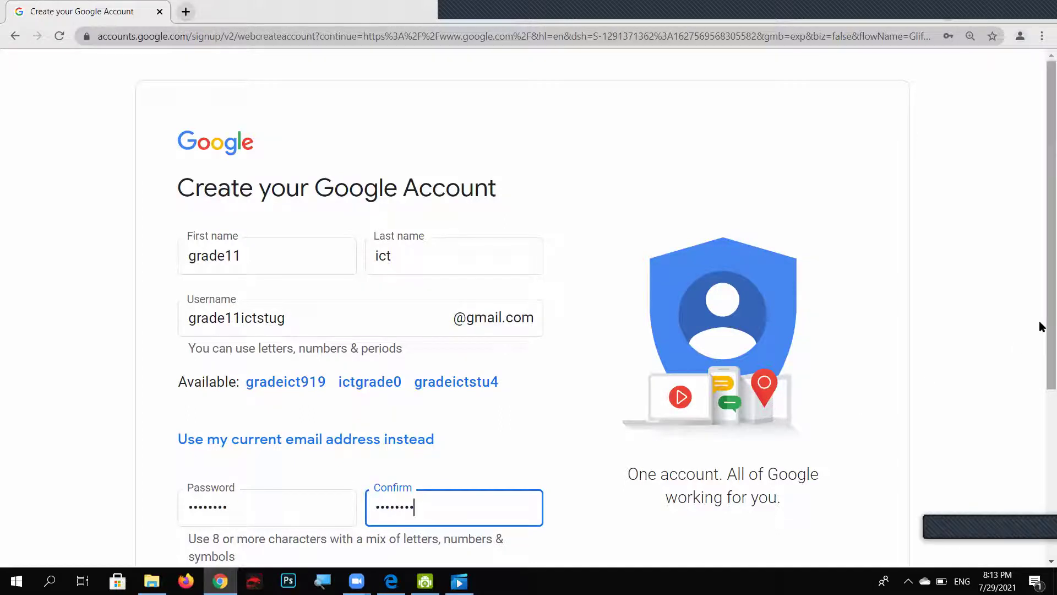
{"action": "scroll", "coordinate": [1041, 418], "scroll_direction": "down", "scroll_amount": 3}
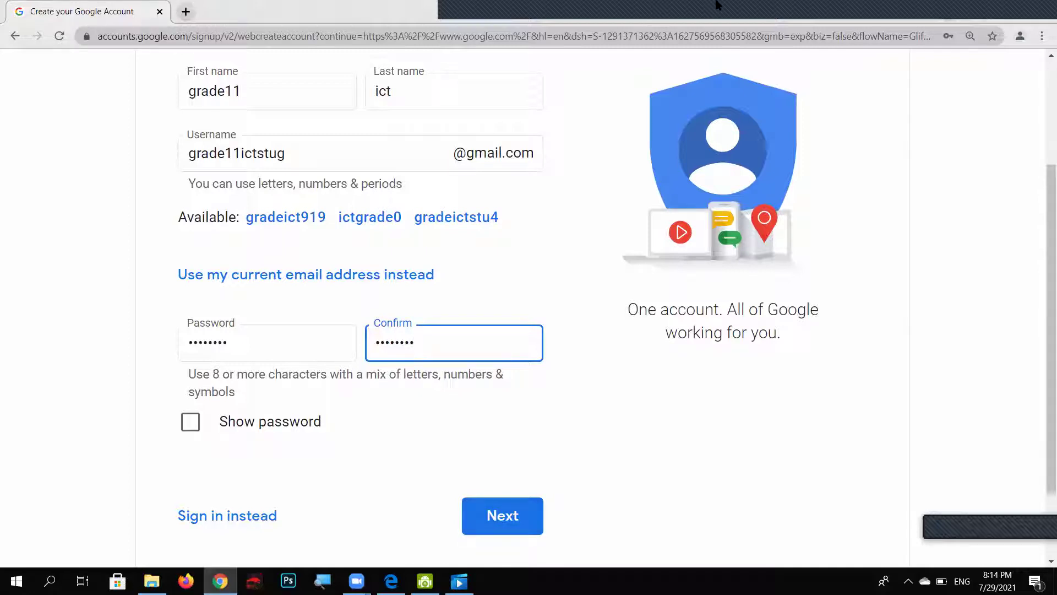
Step: Submit the form, enter a new password and confirmation, and submit again, getting a mismatch error
{"action": "left_click", "coordinate": [511, 515]}
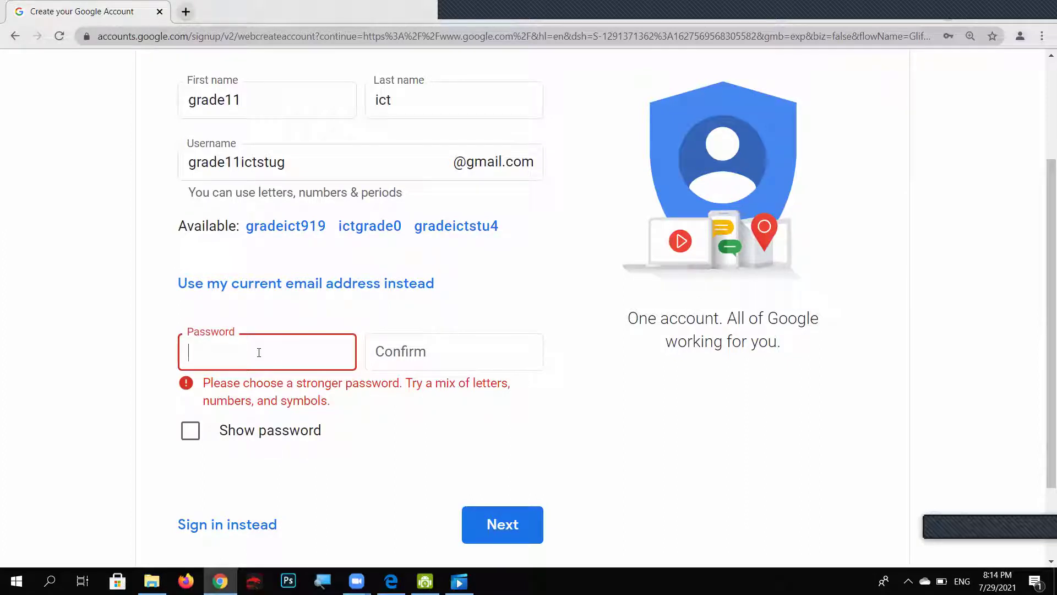
{"action": "type", "text": "••••••••••••"}
{"action": "left_click", "coordinate": [392, 352]}
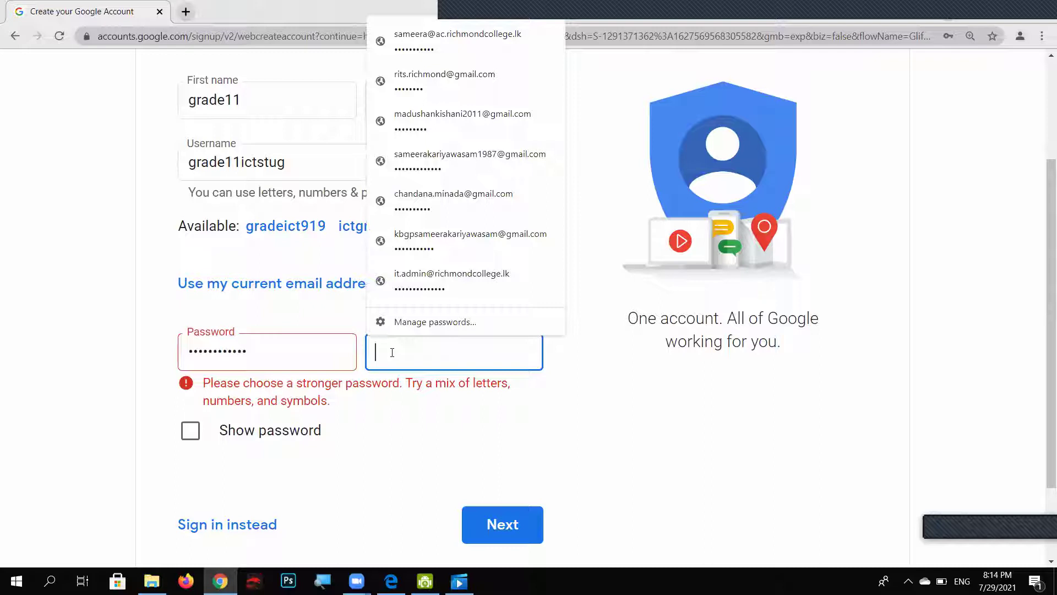
{"action": "type", "text": "•••••••"}
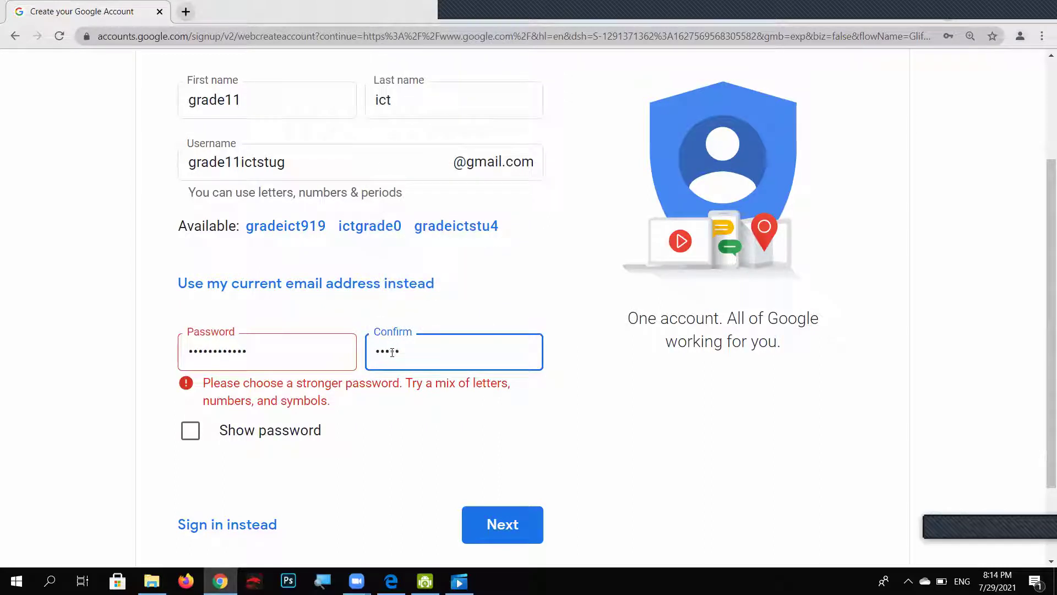
{"action": "type", "text": "•••••••"}
{"action": "left_click", "coordinate": [503, 528]}
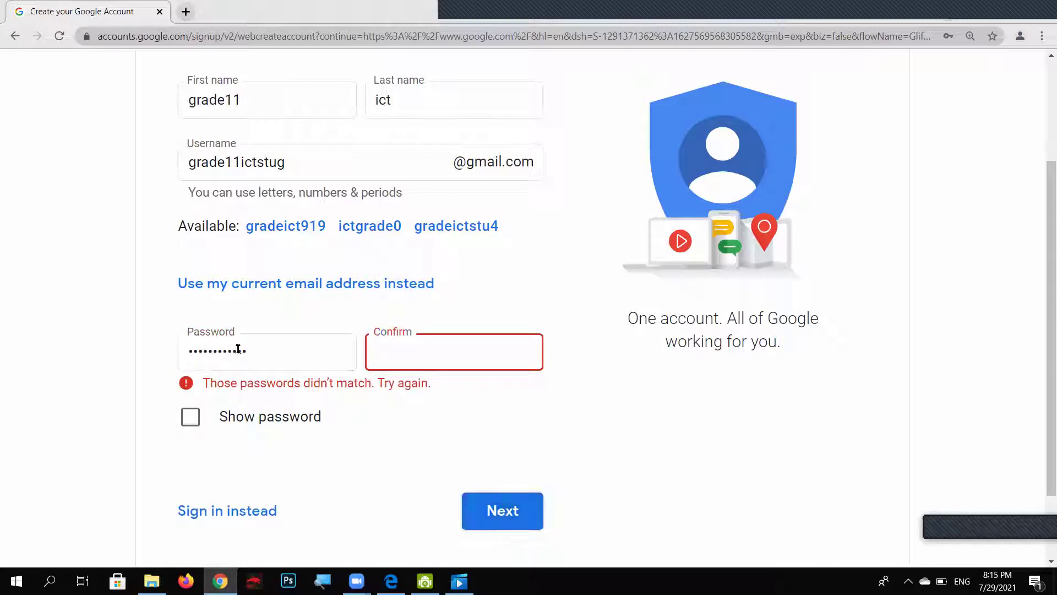
Step: Replace the rejected password with a new one, retype it in Confirm, and submit
{"action": "left_click", "coordinate": [257, 354]}
{"action": "key", "text": "BackSpace"}
{"action": "key", "text": "BackSpace"}
{"action": "key", "text": "BackSpace"}
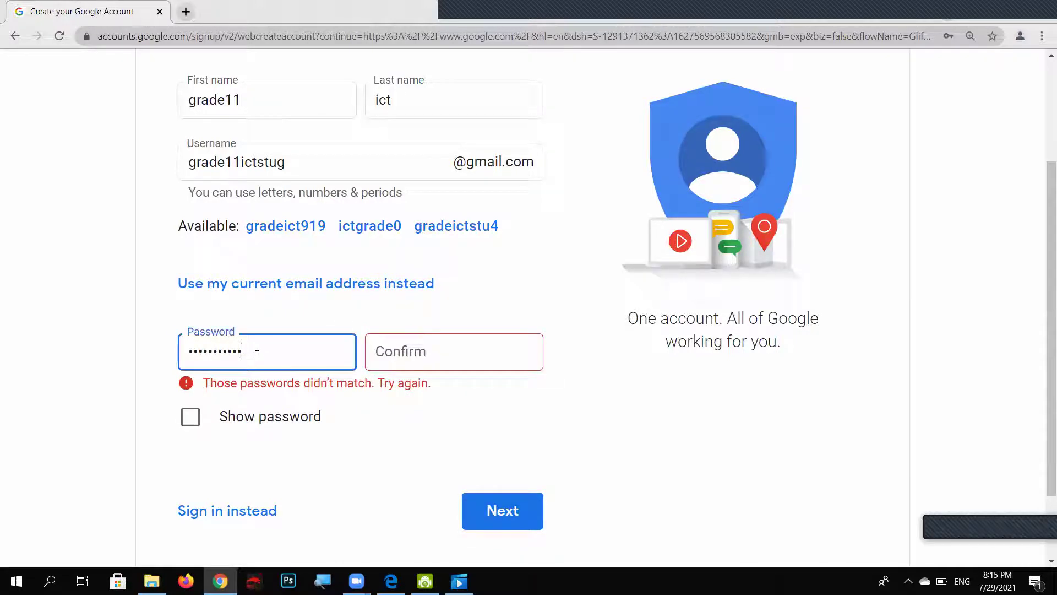
{"action": "key", "text": "BackSpace"}
{"action": "key", "text": "BackSpace"}
{"action": "key", "text": "BackSpace"}
{"action": "key", "text": "BackSpace"}
{"action": "key", "text": "BackSpace"}
{"action": "key", "text": "BackSpace"}
{"action": "key", "text": "BackSpace"}
{"action": "key", "text": "BackSpace"}
{"action": "key", "text": "BackSpace"}
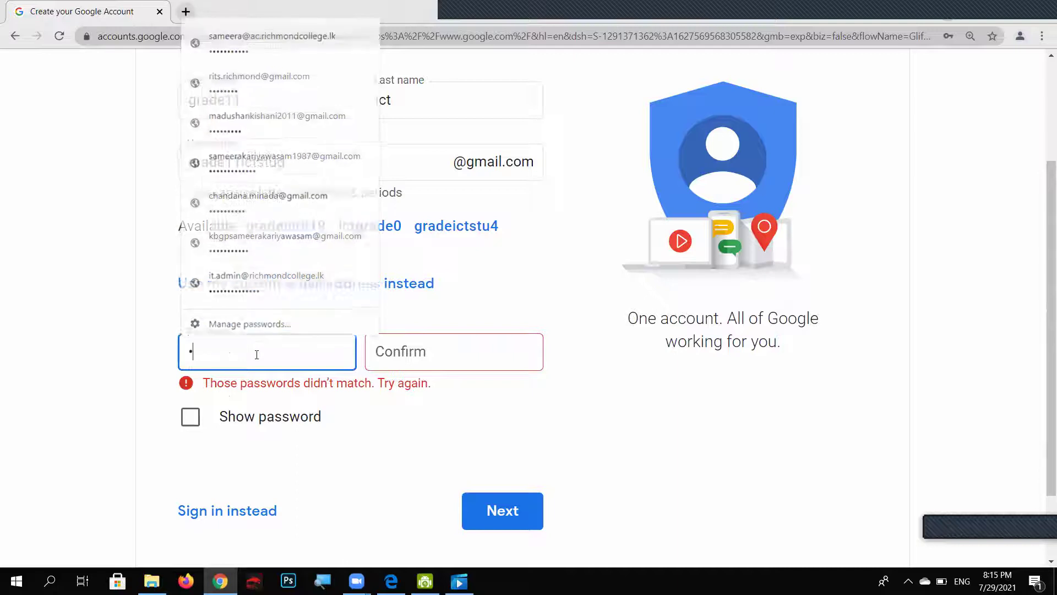
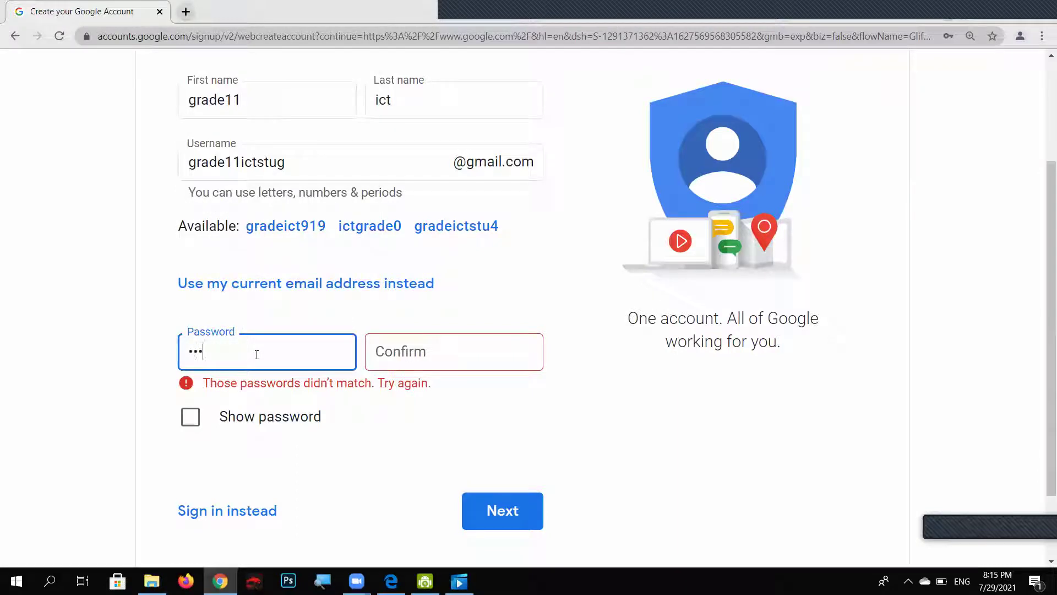
{"action": "left_click", "coordinate": [407, 359]}
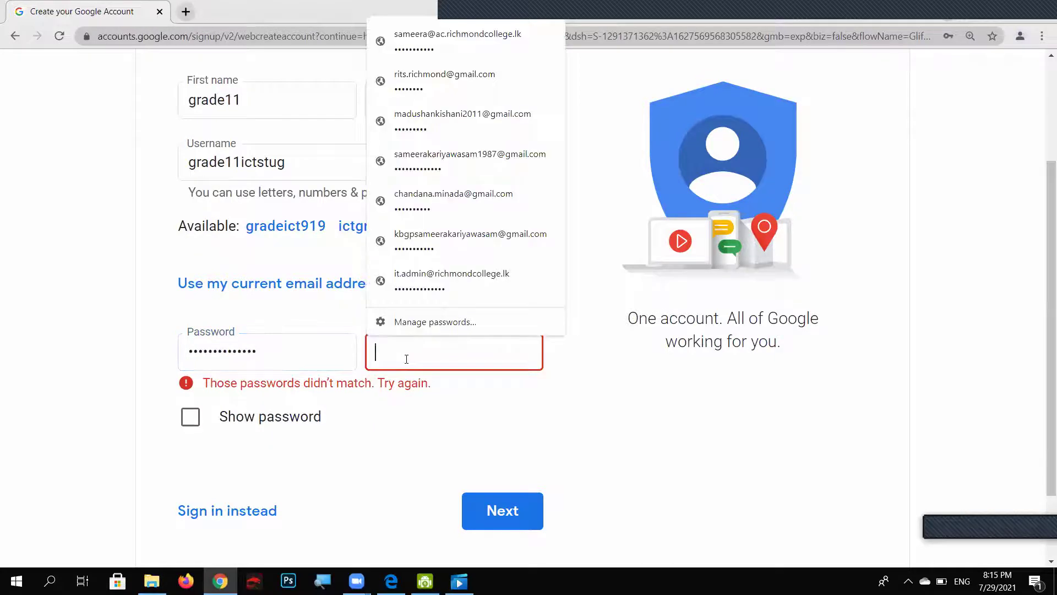
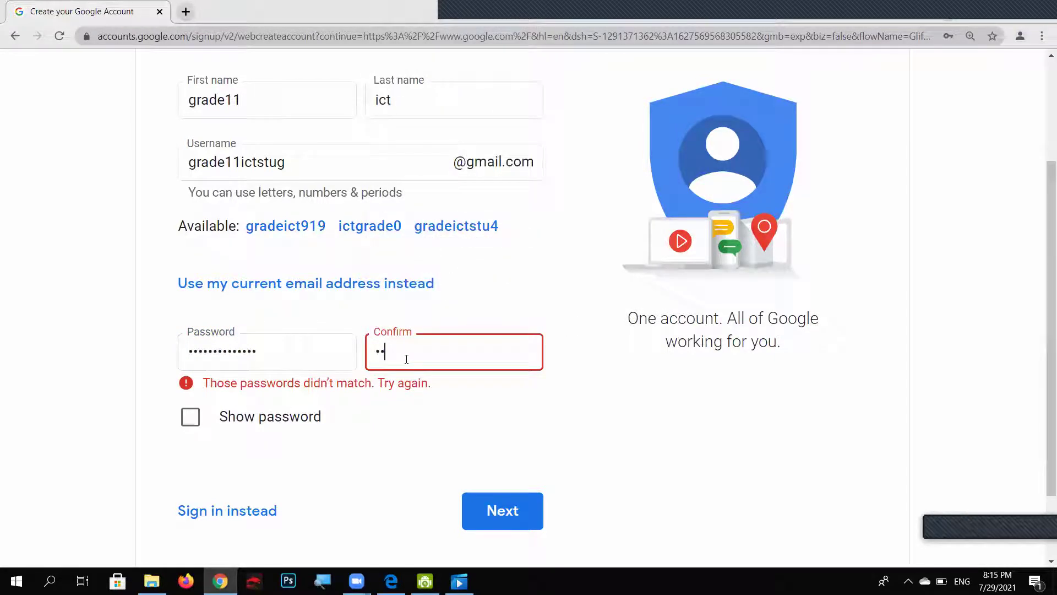
{"action": "left_click", "coordinate": [498, 511]}
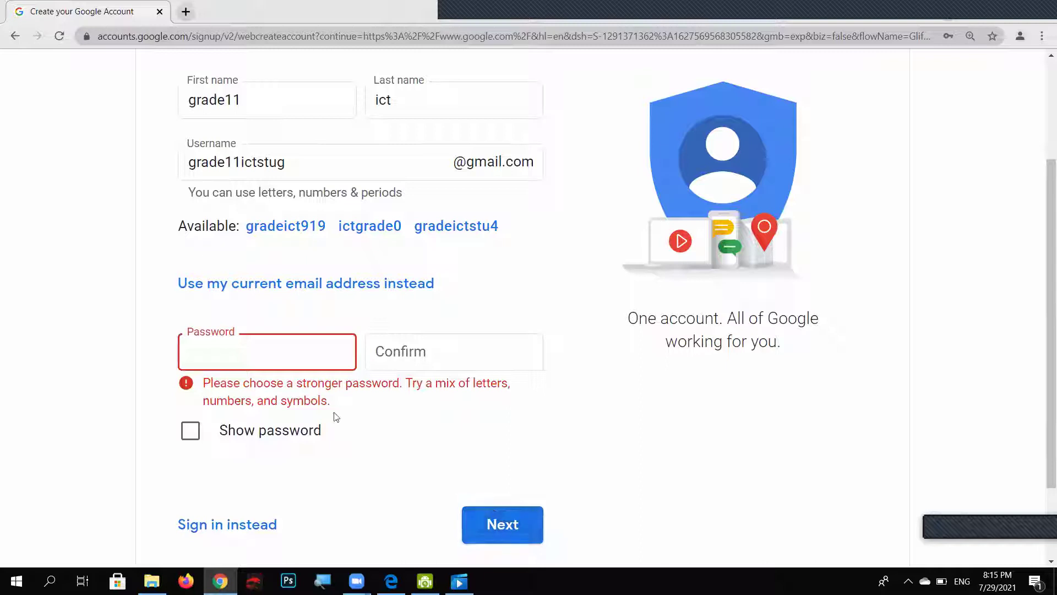
Step: Try another password and confirmation pair, dismissing the saved-password suggestions, and submit it
{"action": "left_click", "coordinate": [288, 358]}
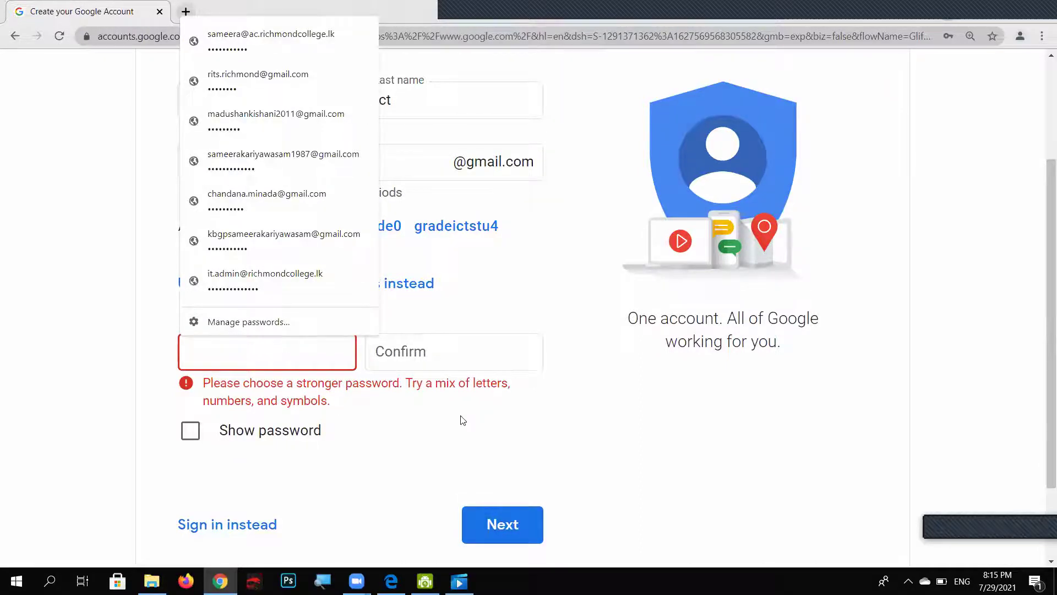
{"action": "left_click", "coordinate": [451, 414]}
{"action": "left_click", "coordinate": [276, 349]}
{"action": "type", "text": "••••••"}
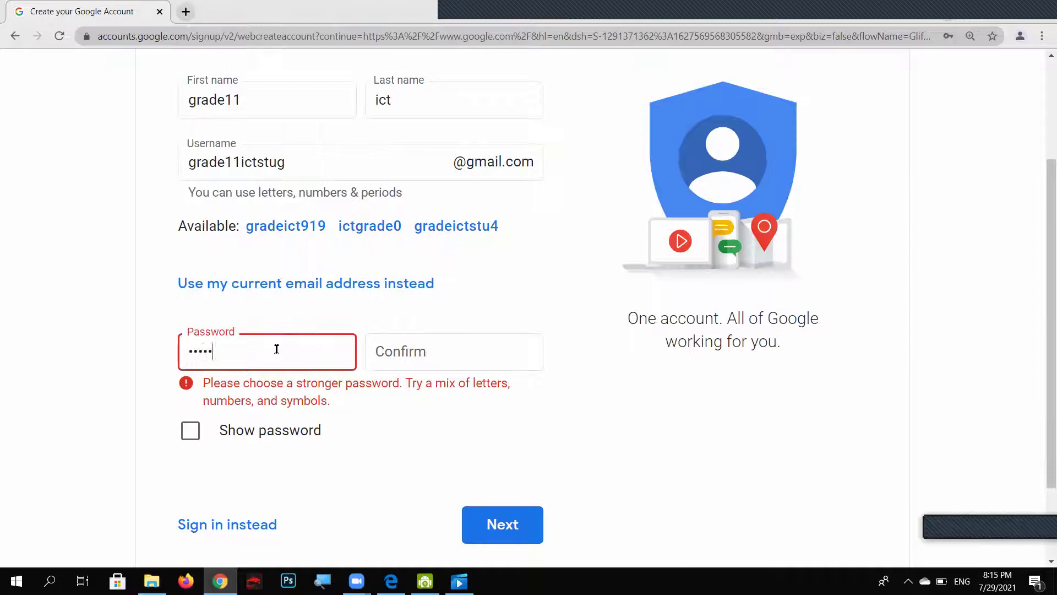
{"action": "type", "text": "••"}
{"action": "left_click", "coordinate": [398, 351]}
{"action": "type", "text": "••••••"}
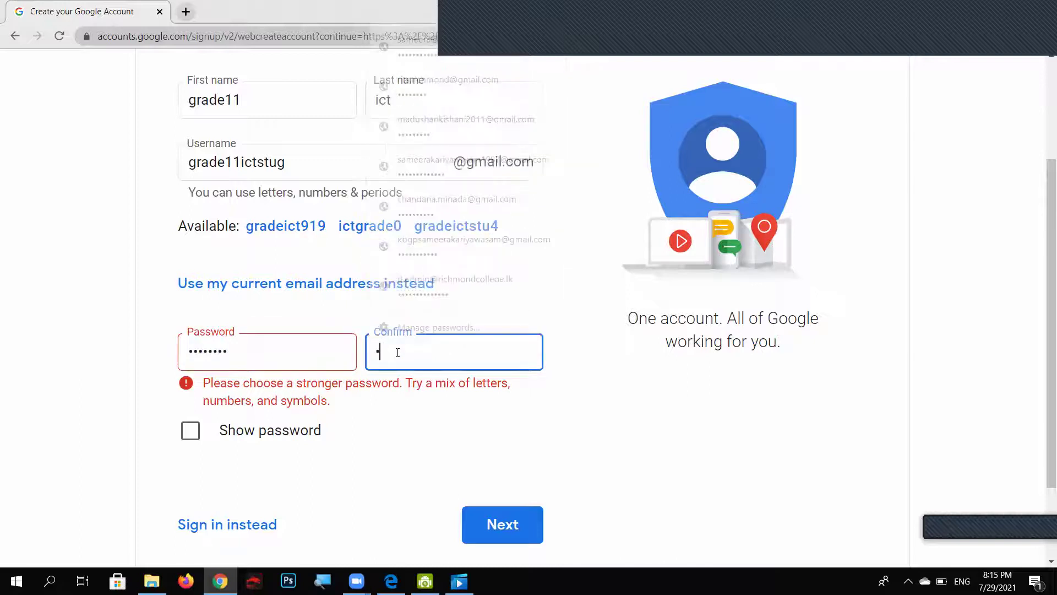
{"action": "key", "text": "BackSpace"}
{"action": "type", "text": "••"}
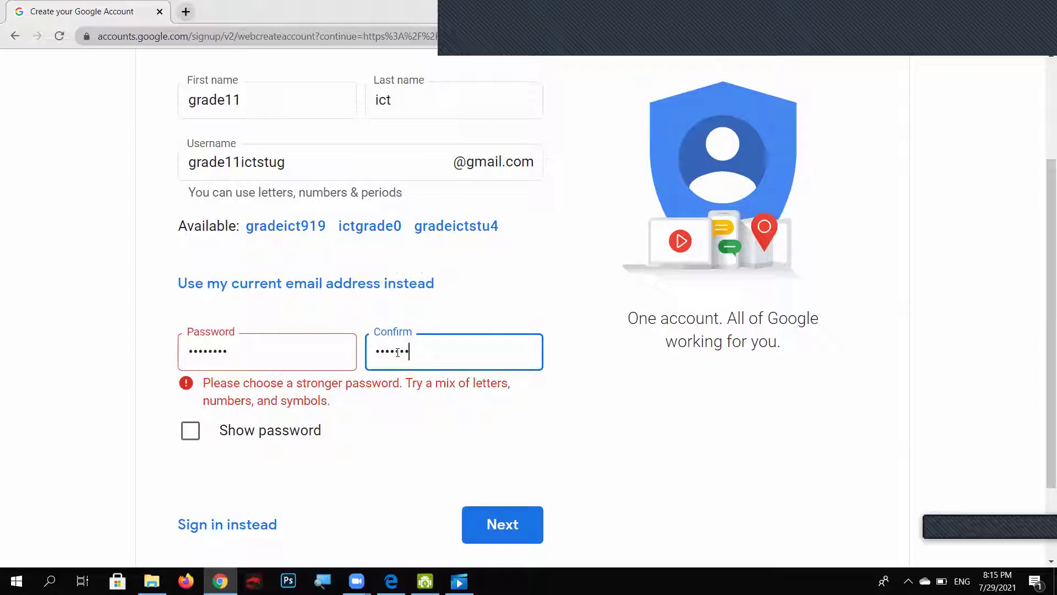
{"action": "type", "text": "•"}
{"action": "left_click", "coordinate": [501, 523]}
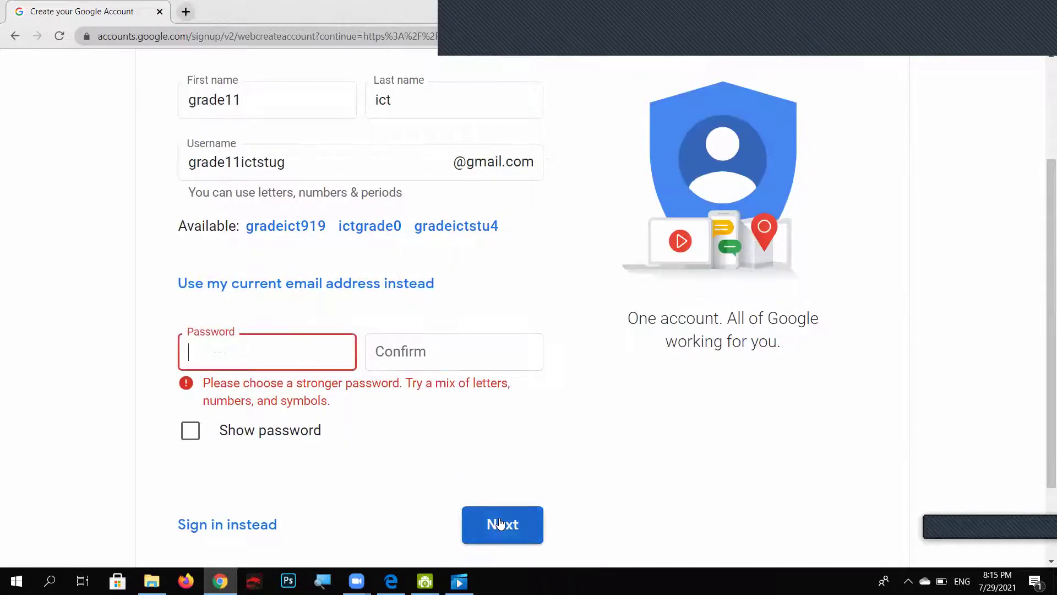
Step: Enter a longer password in both fields and submit it
{"action": "left_click", "coordinate": [286, 355]}
{"action": "type", "text": "••••••"}
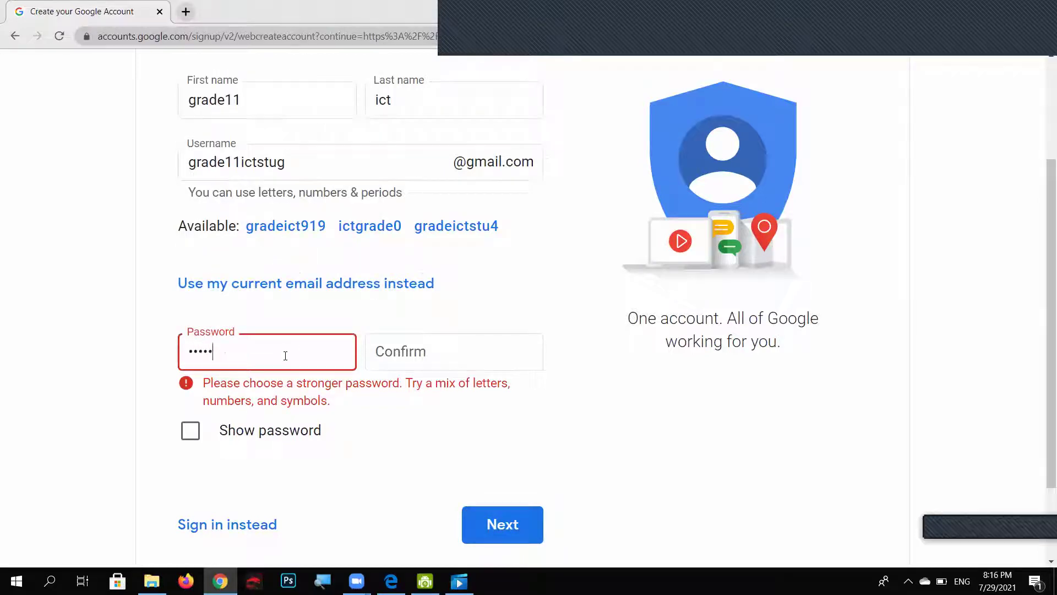
{"action": "key", "text": "BackSpace"}
{"action": "key", "text": "BackSpace"}
{"action": "key", "text": "BackSpace"}
{"action": "key", "text": "BackSpace"}
{"action": "key", "text": "BackSpace"}
{"action": "key", "text": "BackSpace"}
{"action": "type", "text": "•••"}
{"action": "key", "text": "BackSpace"}
{"action": "key", "text": "BackSpace"}
{"action": "key", "text": "BackSpace"}
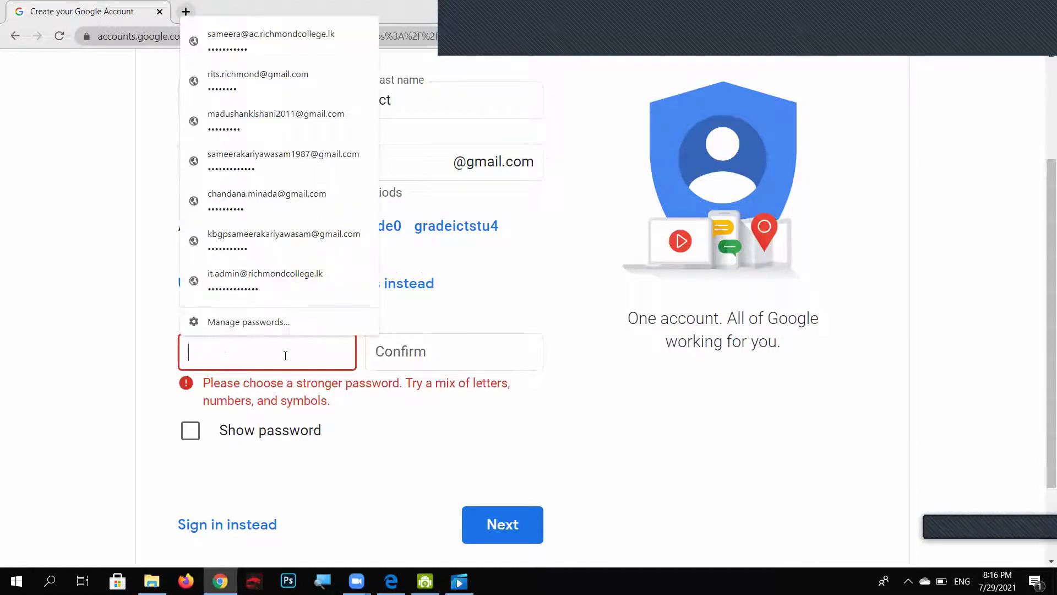
{"action": "type", "text": "••••"}
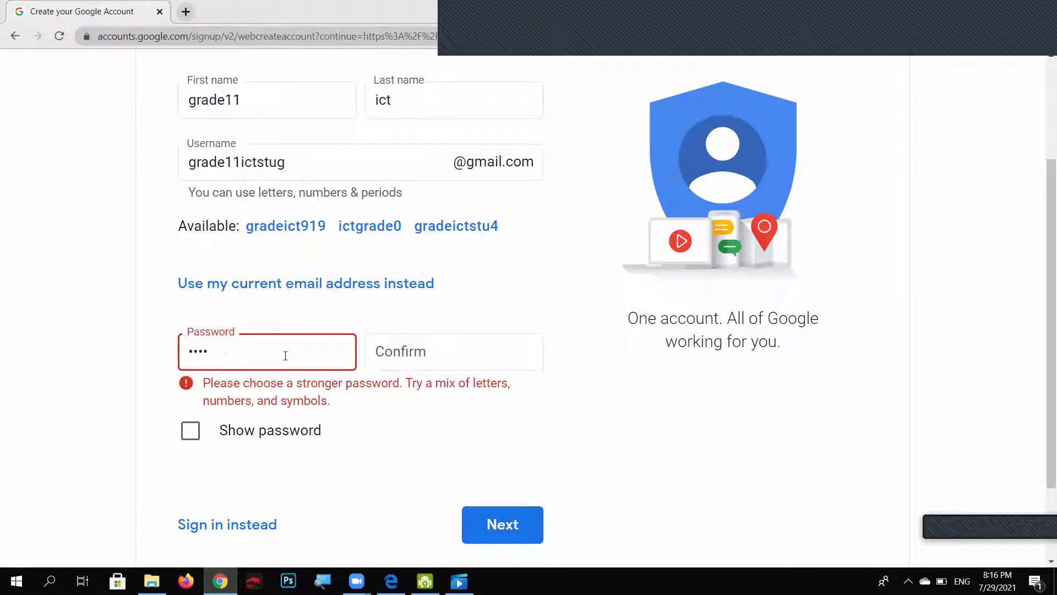
{"action": "type", "text": "•••••••••••••••"}
{"action": "left_click", "coordinate": [395, 356]}
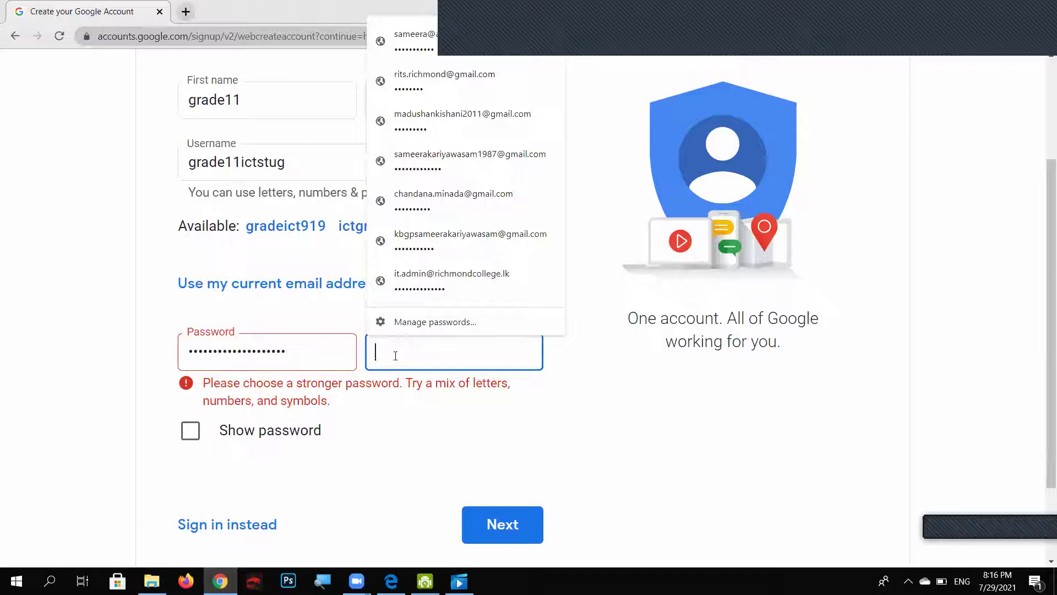
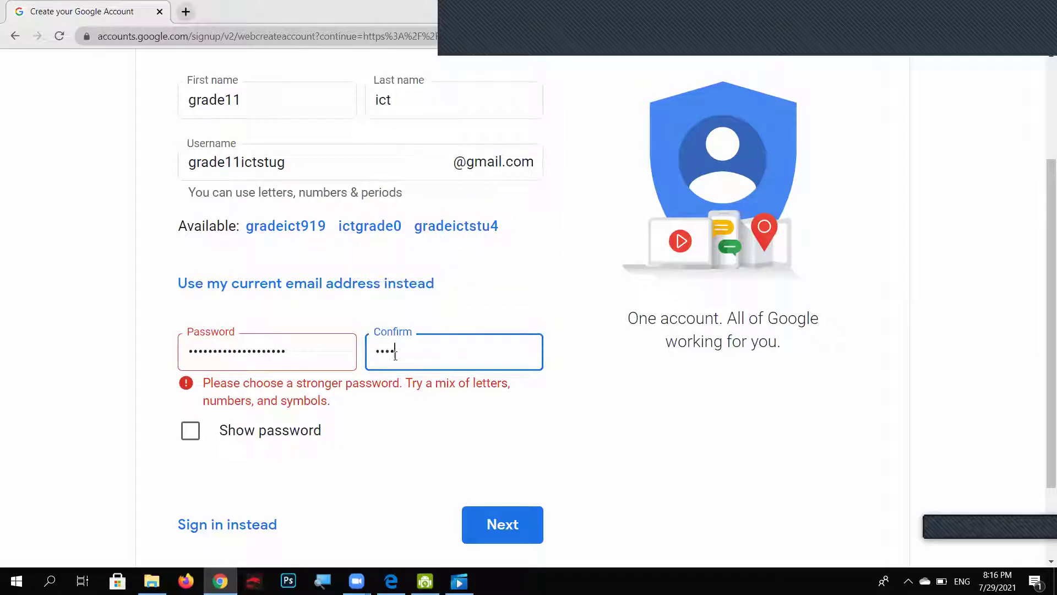
{"action": "left_click", "coordinate": [487, 531]}
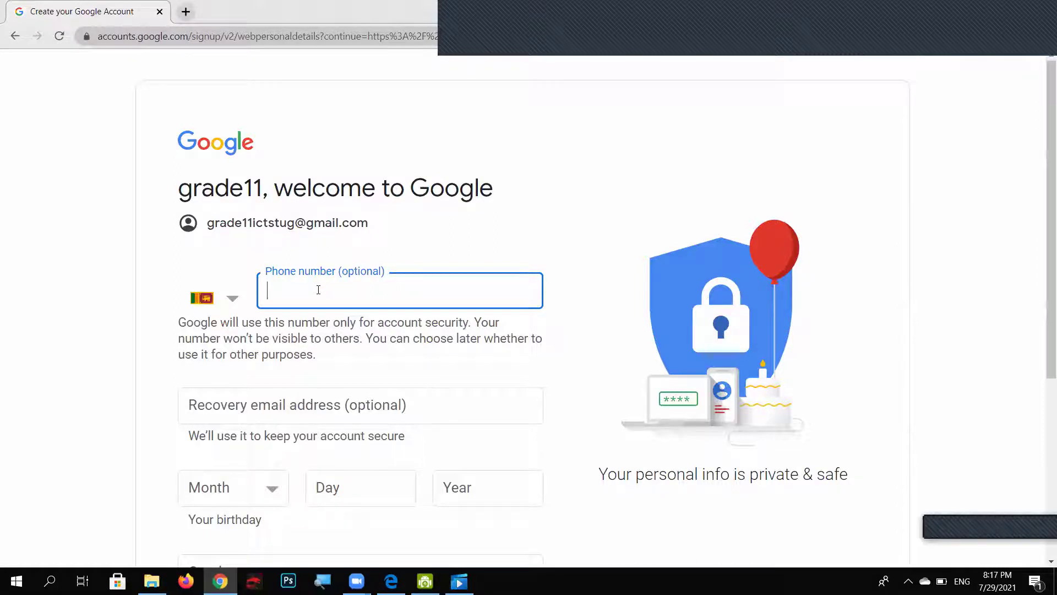
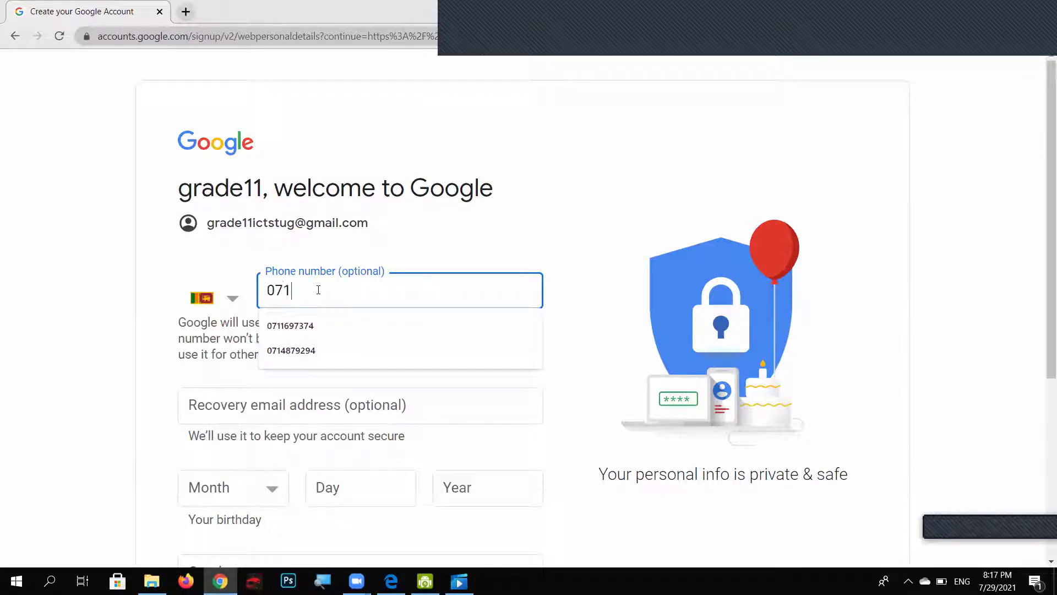
Step: Fill in the phone number from the saved suggestion and scroll down to the birthday fields
{"action": "left_click", "coordinate": [308, 330]}
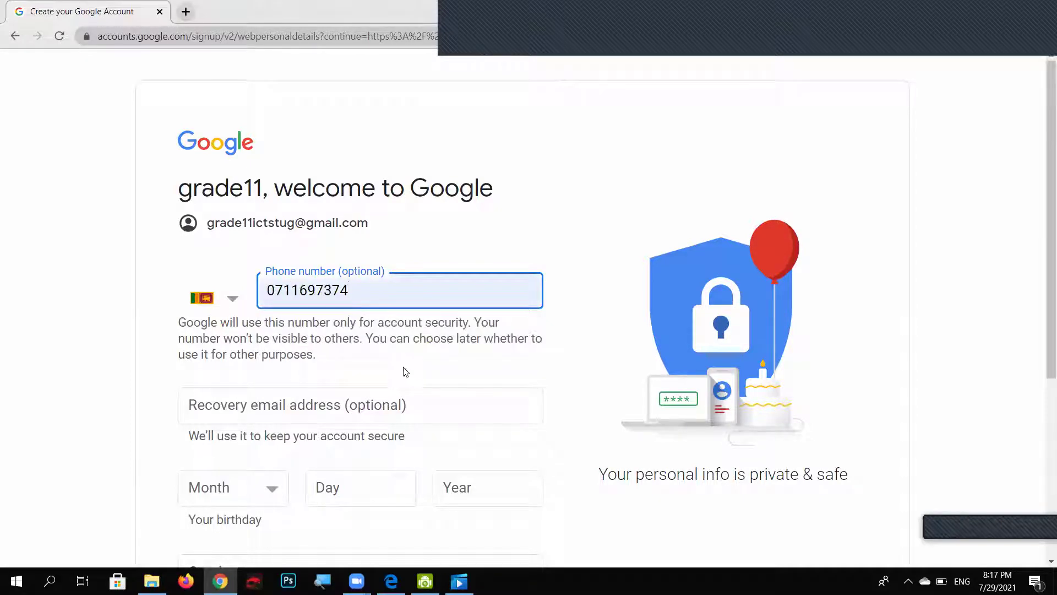
{"action": "left_click_drag", "start_coordinate": [1041, 260], "coordinate": [1041, 331]}
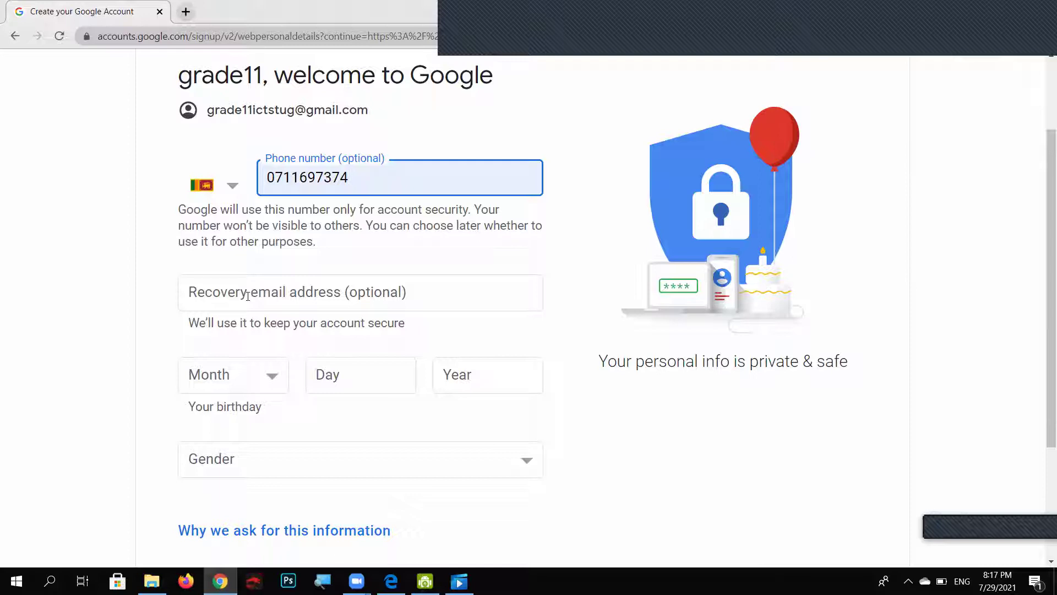
Step: Set the birthday to January 21, 2000
{"action": "left_click", "coordinate": [267, 380]}
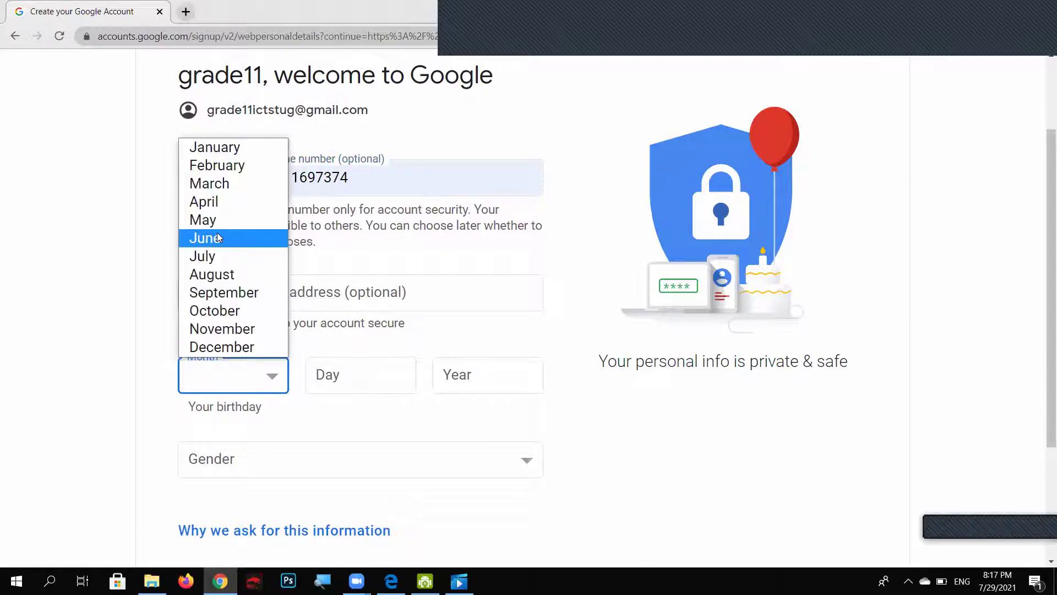
{"action": "left_click", "coordinate": [223, 148]}
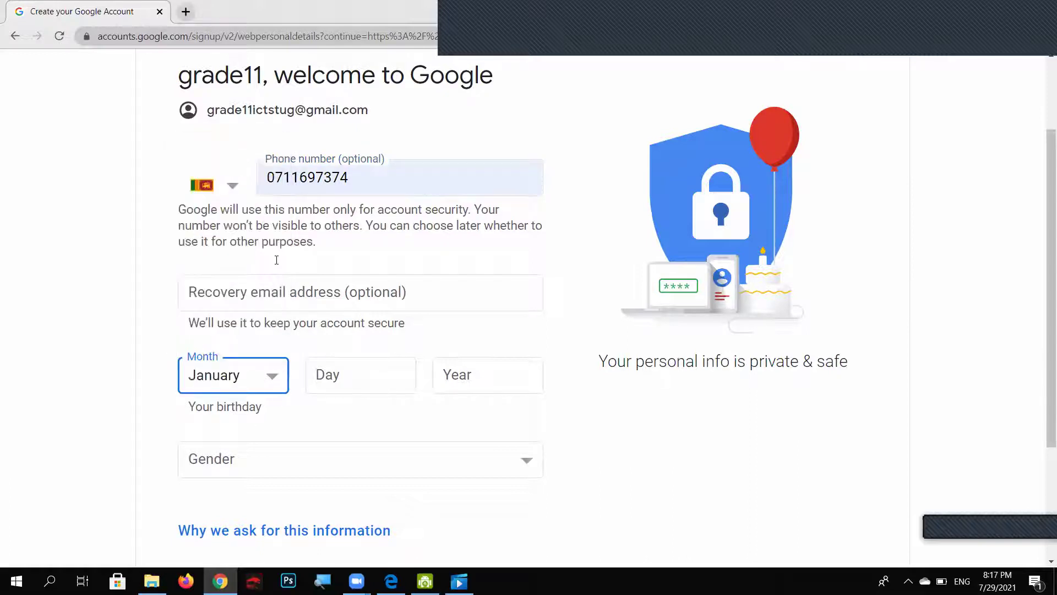
{"action": "left_click", "coordinate": [338, 377]}
{"action": "type", "text": "21"}
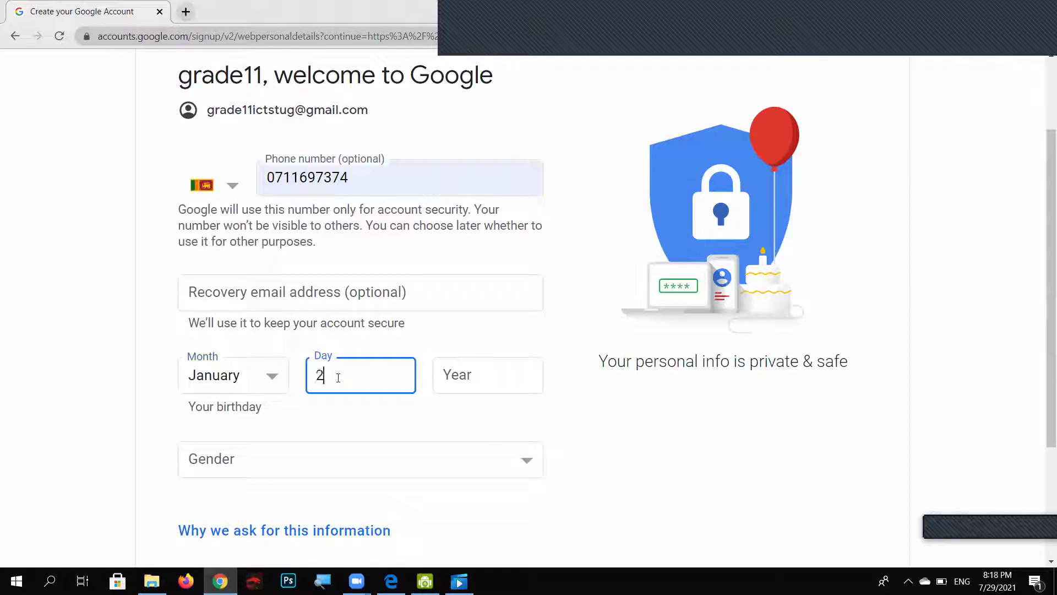
{"action": "left_click", "coordinate": [452, 379]}
{"action": "type", "text": "2000"}
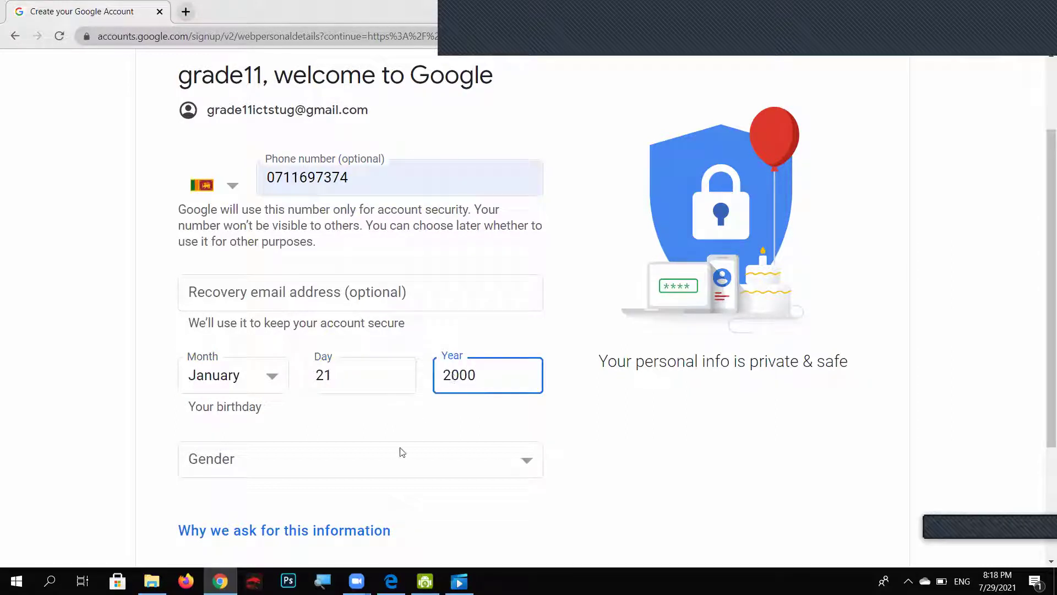
Step: Choose Male as the gender and submit the personal details
{"action": "left_click", "coordinate": [412, 458]}
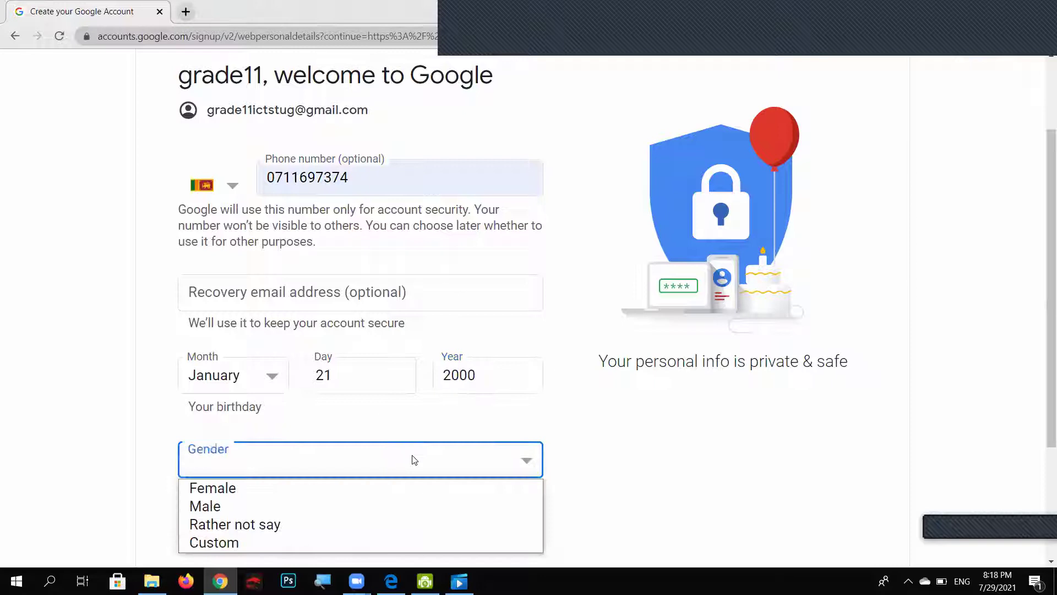
{"action": "left_click", "coordinate": [356, 504]}
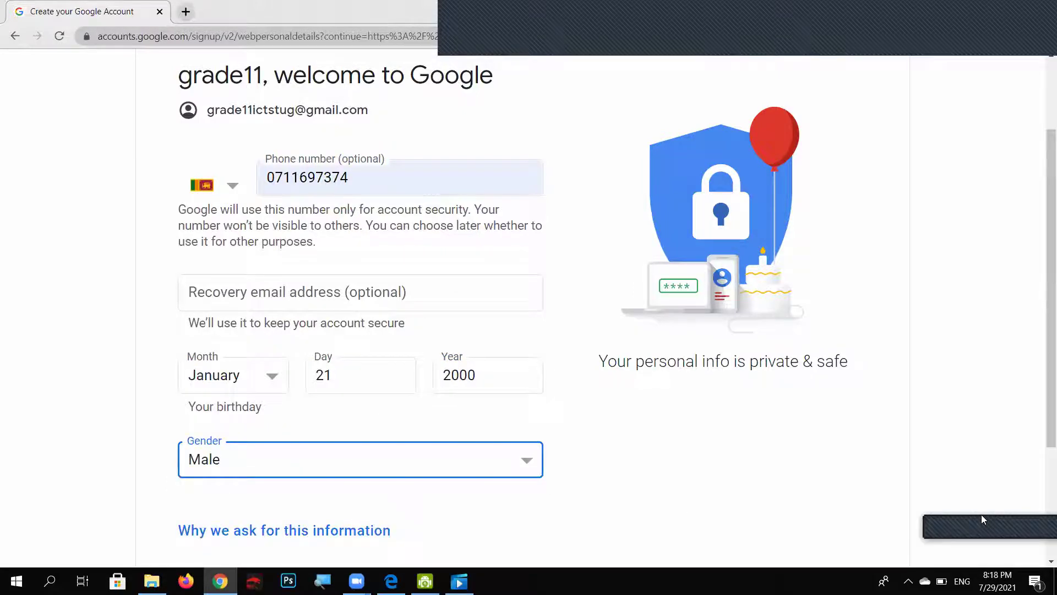
{"action": "left_click", "coordinate": [1043, 561]}
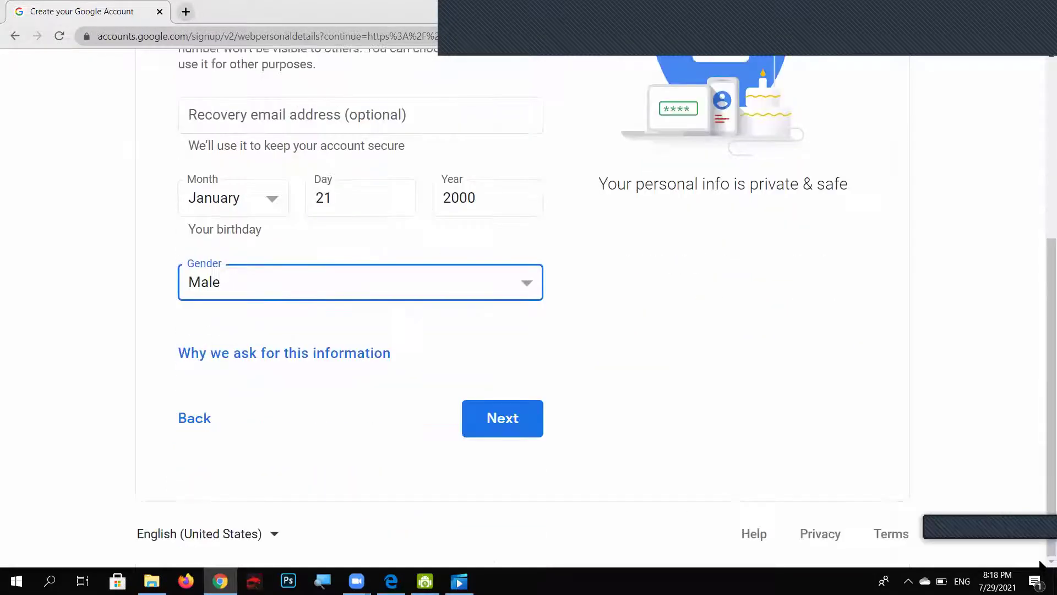
{"action": "left_click", "coordinate": [503, 429]}
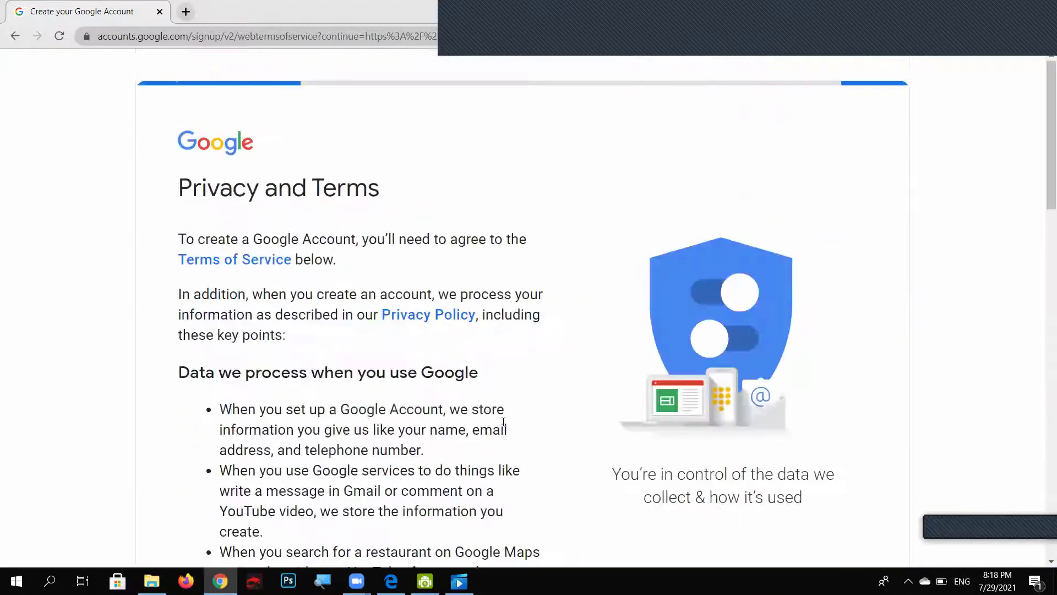
Step: Scroll to the bottom of Privacy and Terms and click I agree
{"action": "mouse_move", "coordinate": [1043, 155]}
{"action": "left_mouse_down"}
{"action": "mouse_move", "coordinate": [1042, 493]}
{"action": "mouse_move", "coordinate": [1041, 134]}
{"action": "mouse_move", "coordinate": [1041, 492]}
{"action": "left_mouse_up"}
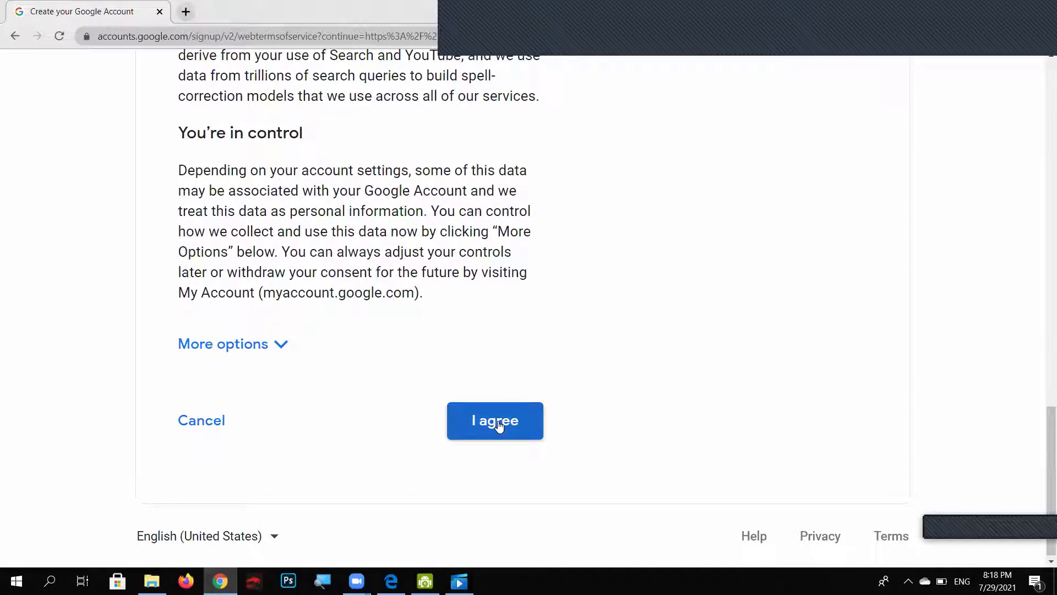
{"action": "left_click", "coordinate": [499, 426]}
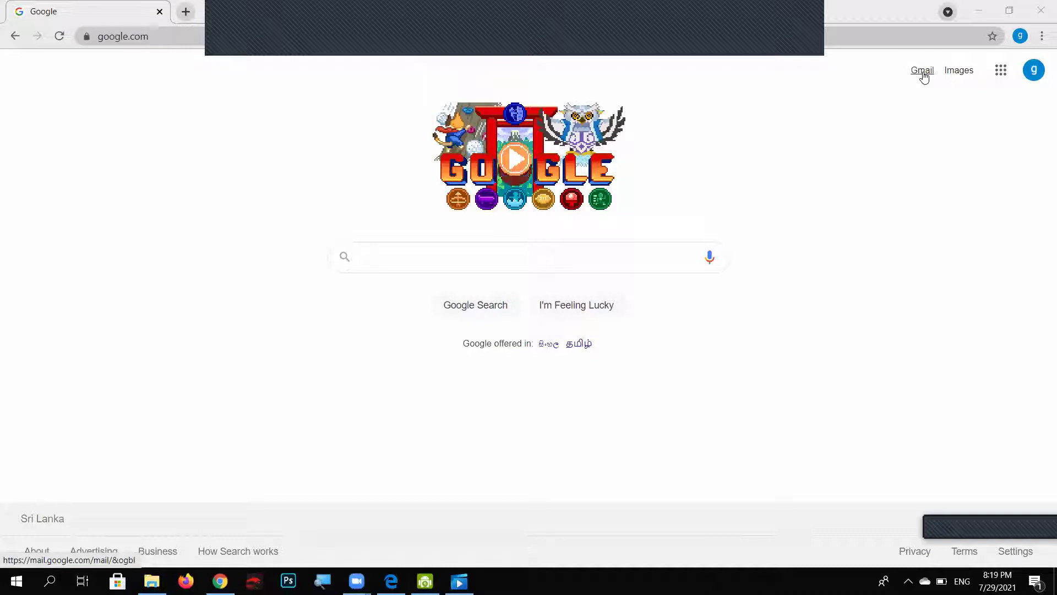
Step: Open Gmail, close the popup and the Google Meet promotion, and open the Google welcome email
{"action": "left_click", "coordinate": [923, 70]}
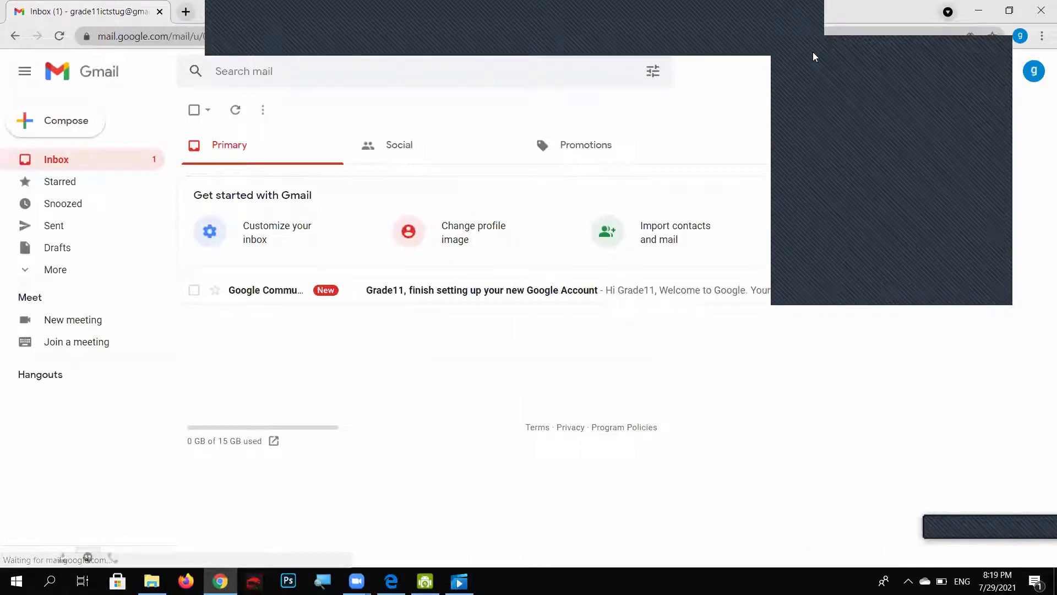
{"action": "left_click", "coordinate": [814, 53]}
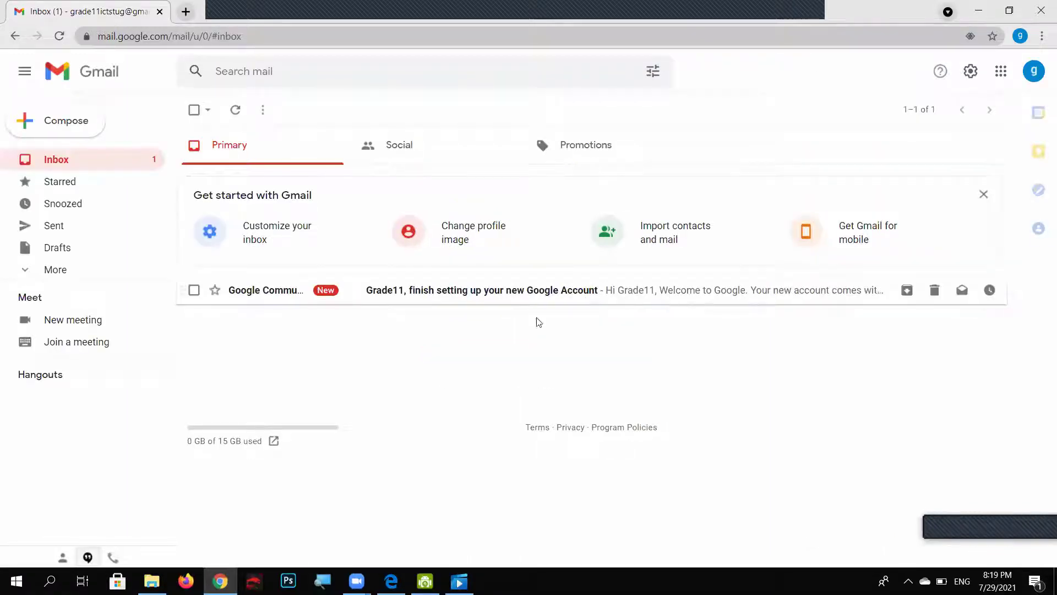
{"action": "left_click", "coordinate": [275, 298]}
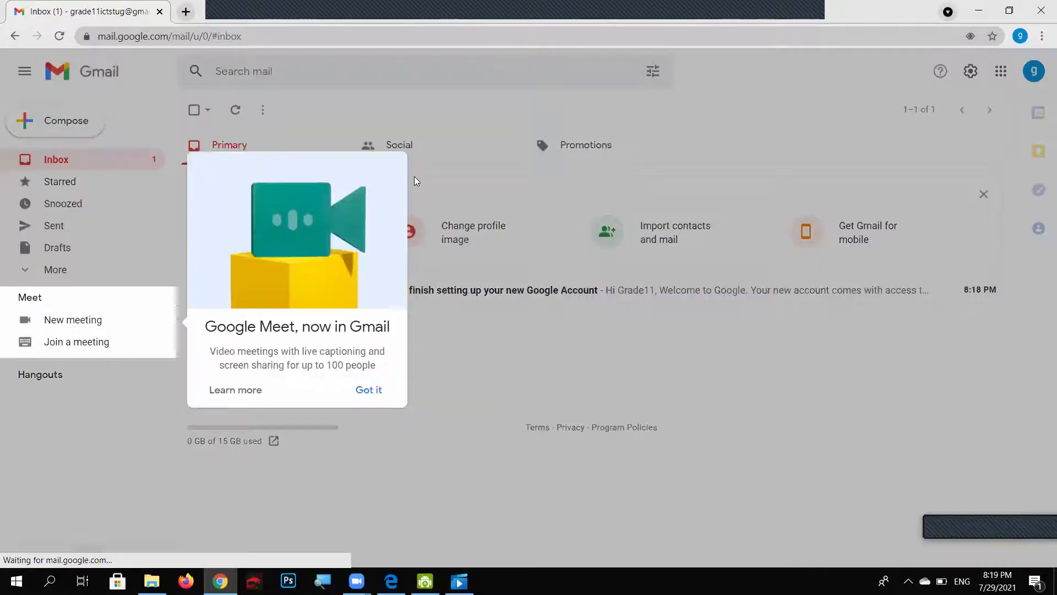
{"action": "left_click", "coordinate": [370, 392]}
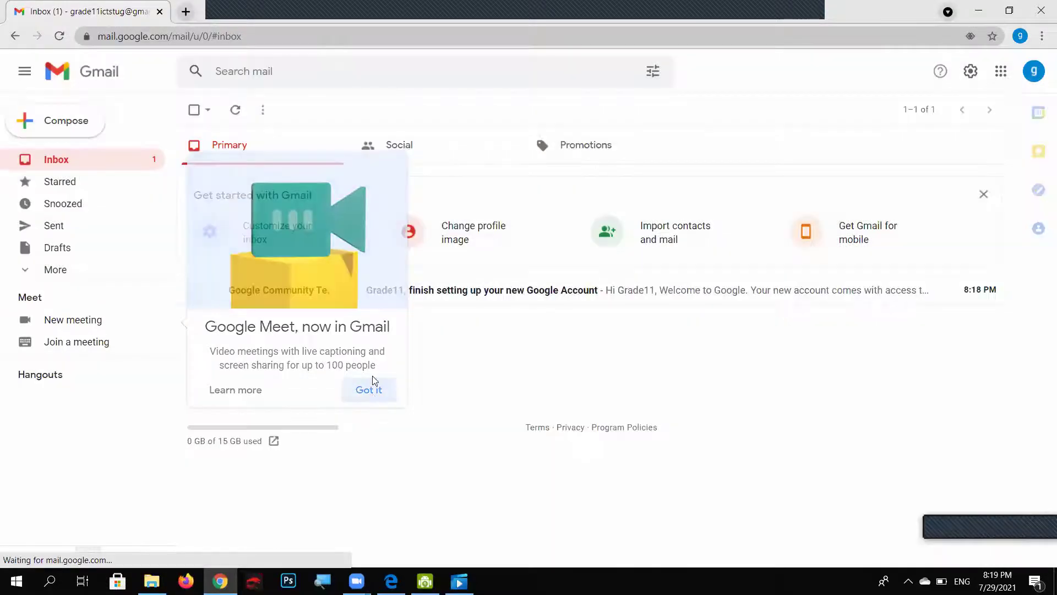
{"action": "left_click", "coordinate": [399, 297]}
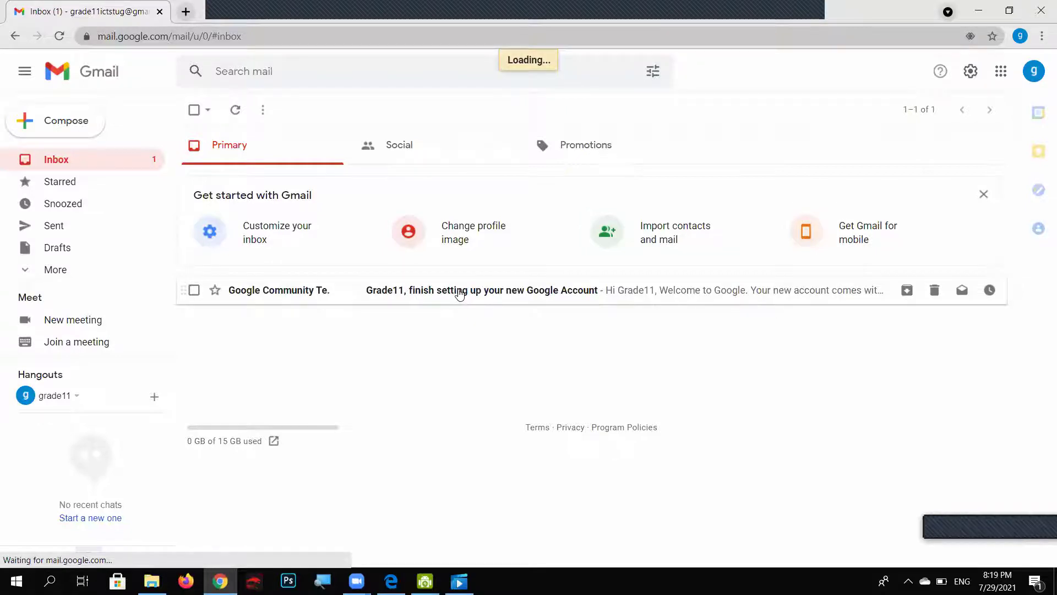
{"action": "left_click", "coordinate": [459, 295]}
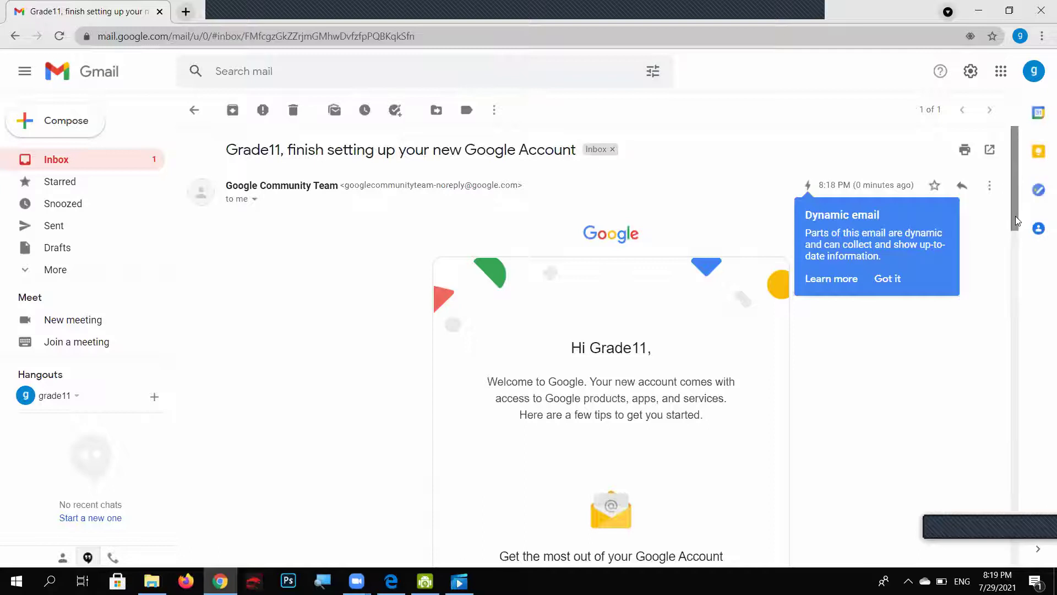
Step: Scroll through the welcome email, return to the top, and dismiss the Dynamic email tip
{"action": "scroll", "coordinate": [1025, 247], "scroll_direction": "down", "scroll_amount": 3}
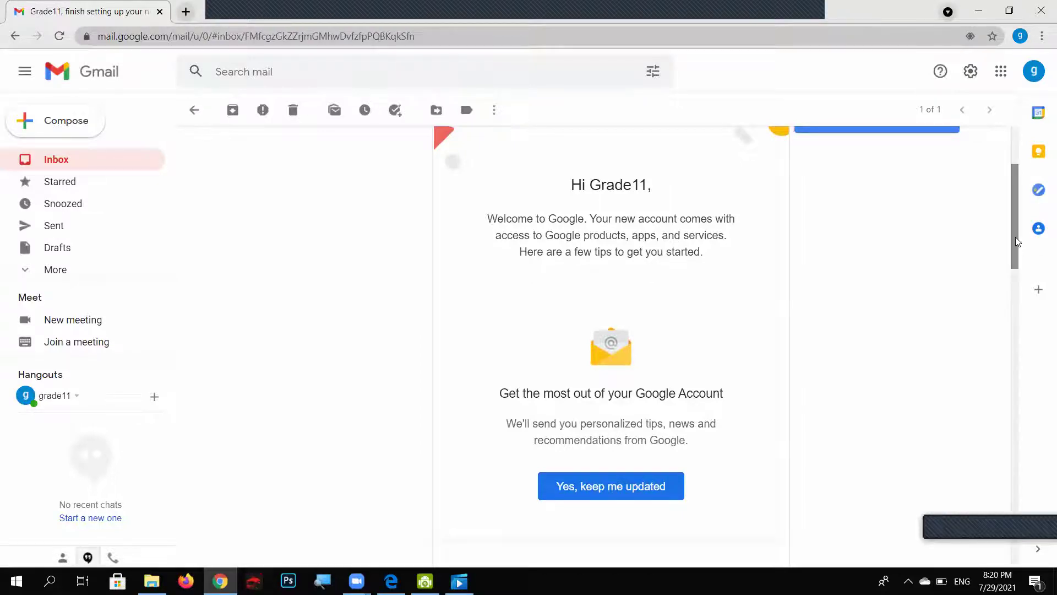
{"action": "scroll", "coordinate": [1016, 237], "scroll_direction": "down", "scroll_amount": 5}
{"action": "scroll", "coordinate": [1034, 360], "scroll_direction": "down", "scroll_amount": 4}
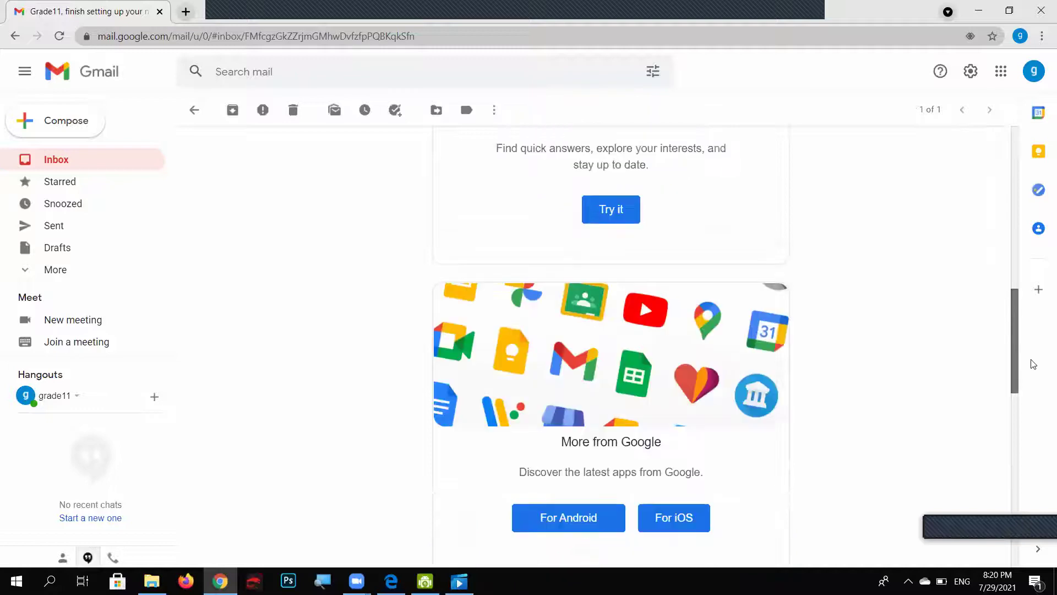
{"action": "scroll", "coordinate": [1032, 361], "scroll_direction": "down", "scroll_amount": 4}
{"action": "scroll", "coordinate": [1040, 437], "scroll_direction": "down", "scroll_amount": 5}
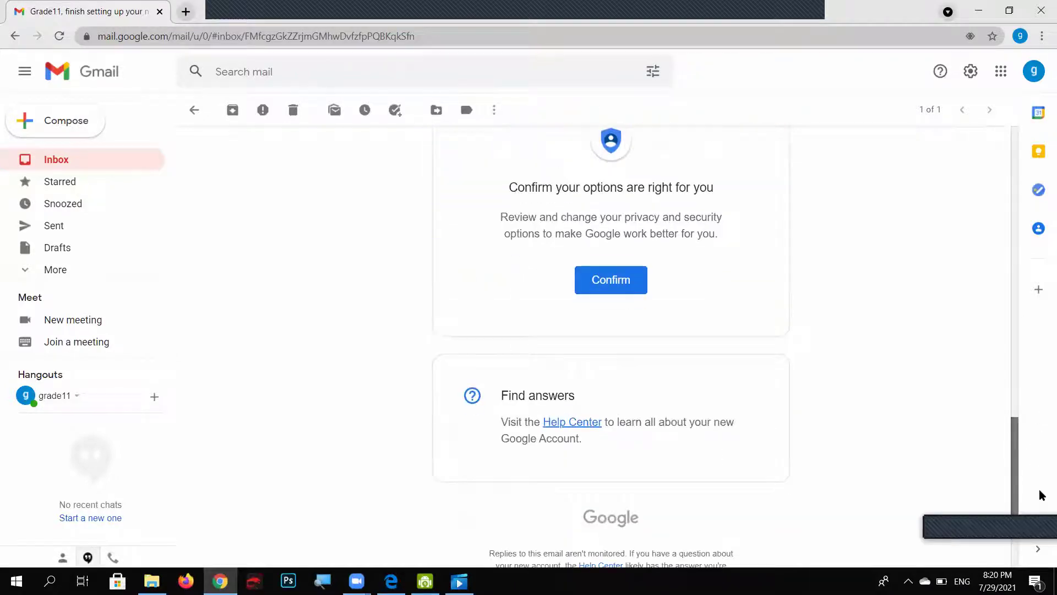
{"action": "left_click", "coordinate": [1016, 184]}
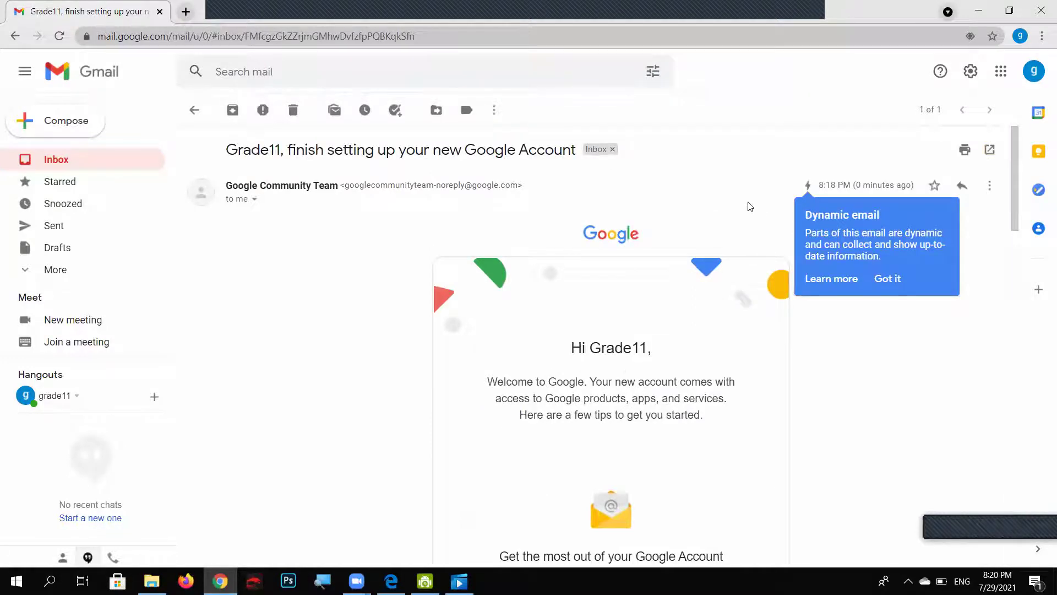
{"action": "left_click", "coordinate": [876, 280]}
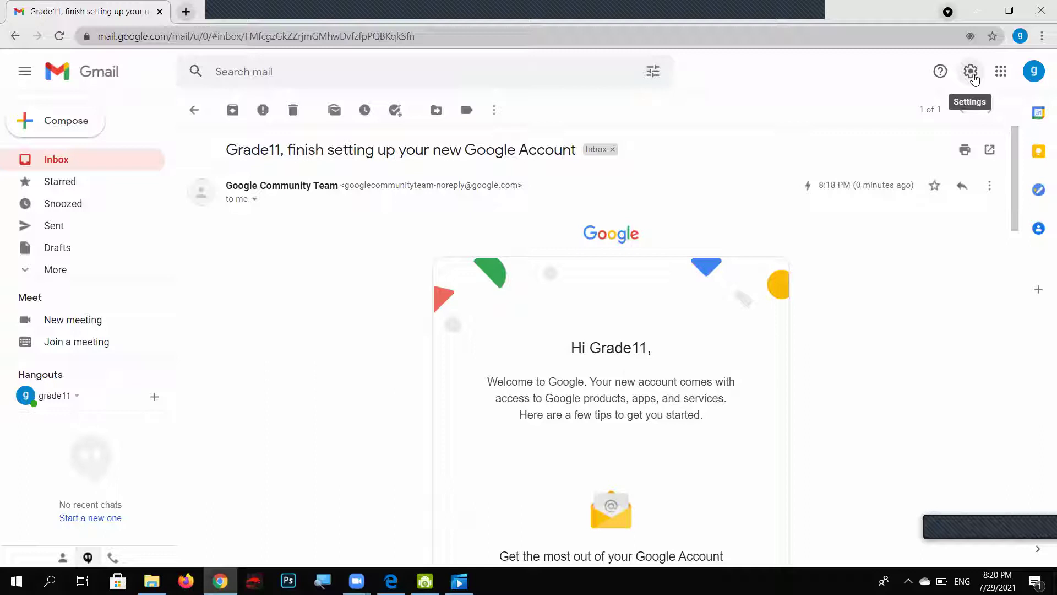
Step: Browse the Quick settings panel, then reopen it and show all themes
{"action": "left_click", "coordinate": [972, 72]}
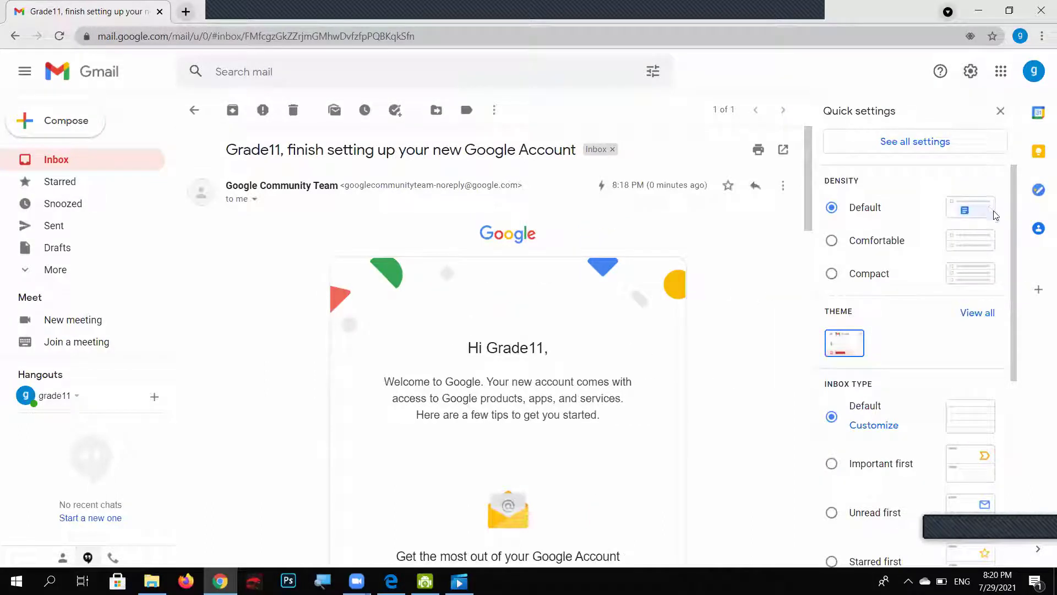
{"action": "scroll", "coordinate": [1015, 235], "scroll_direction": "down", "scroll_amount": 1}
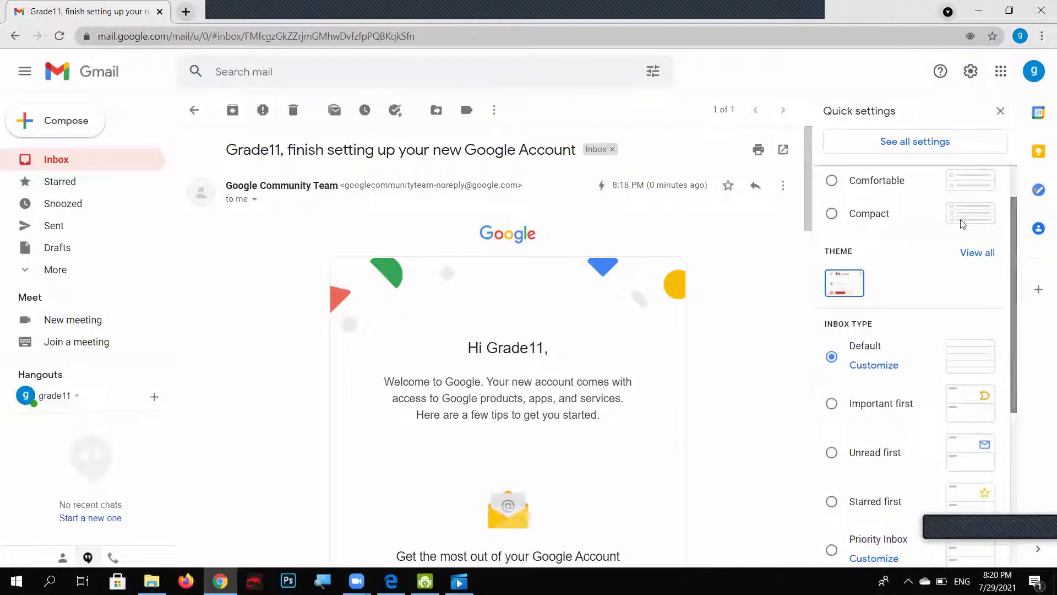
{"action": "scroll", "coordinate": [1015, 278], "scroll_direction": "down", "scroll_amount": 1}
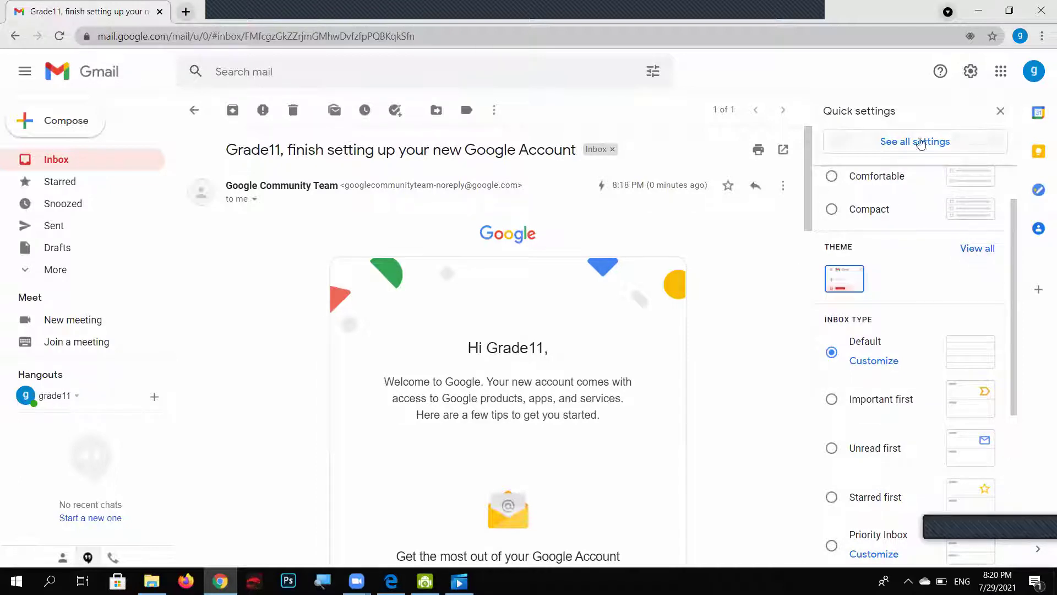
{"action": "left_click", "coordinate": [1000, 110]}
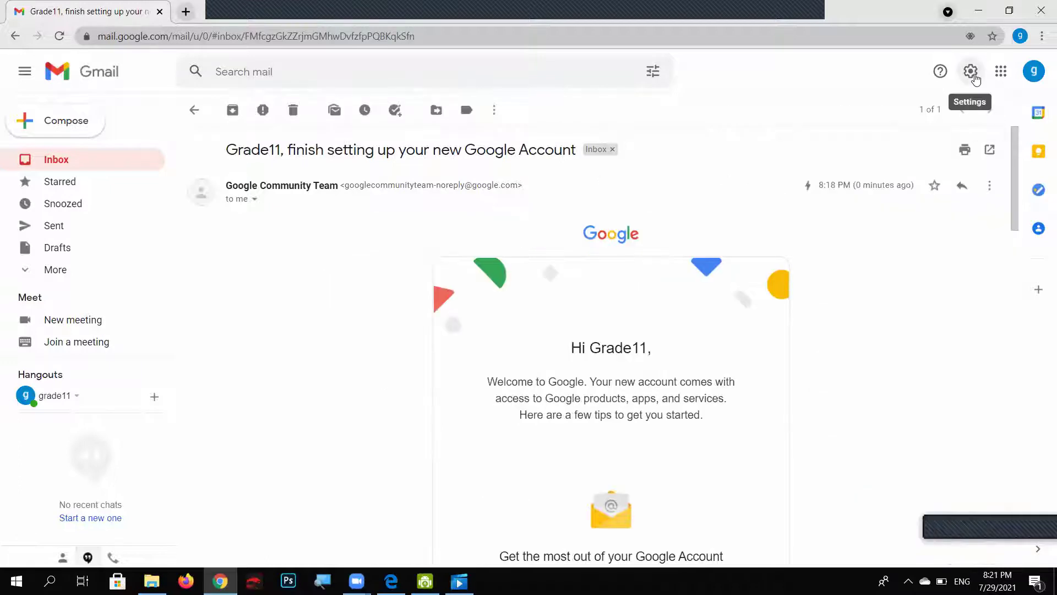
{"action": "left_click", "coordinate": [971, 71]}
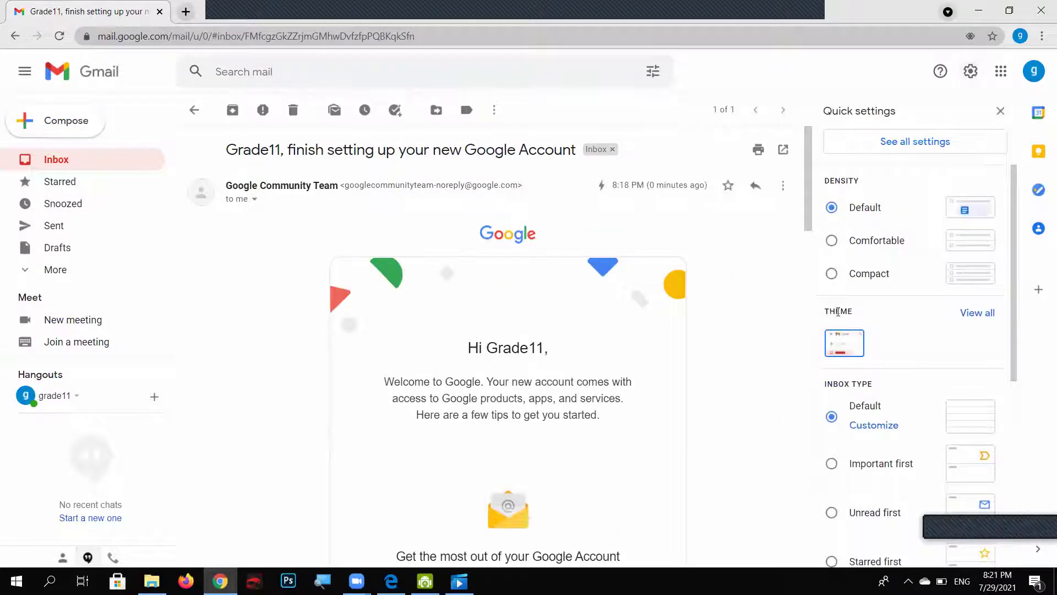
{"action": "left_click", "coordinate": [970, 319]}
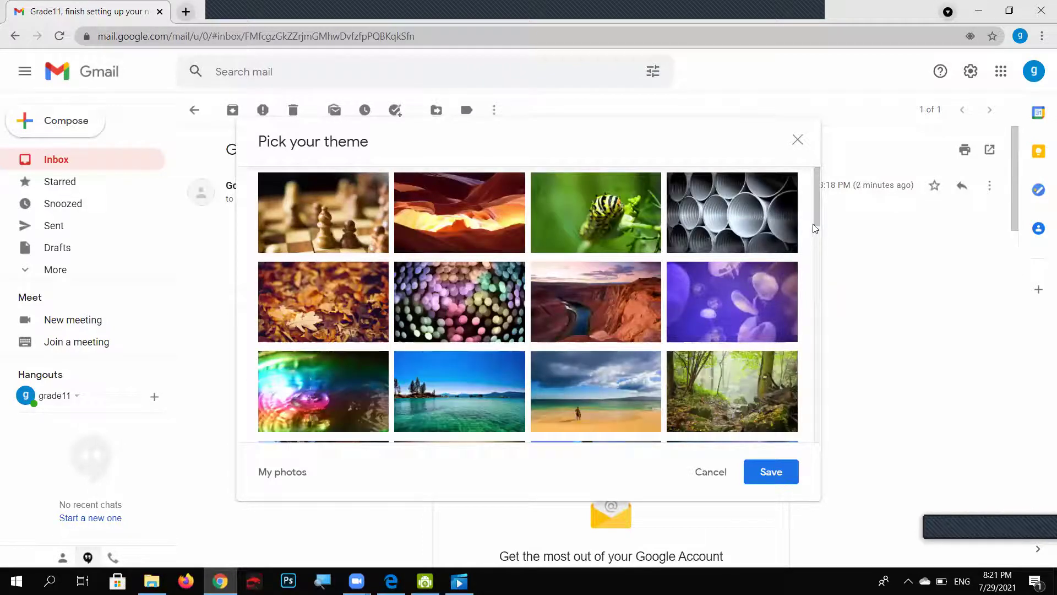
Step: Scroll the theme gallery, pick the blue sea Ocean photo, and save it
{"action": "left_click_drag", "start_coordinate": [815, 221], "coordinate": [871, 439]}
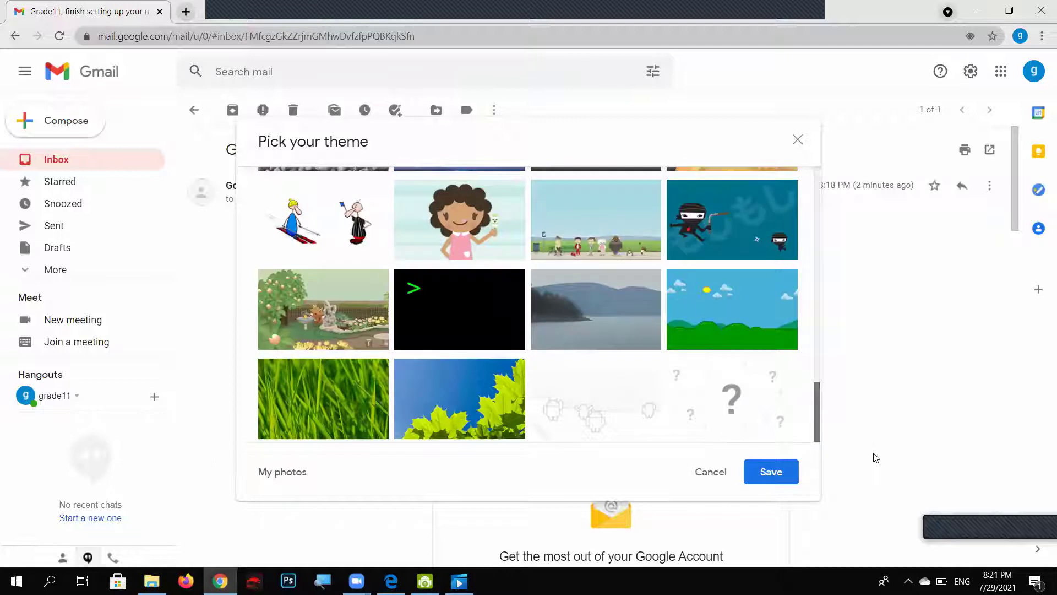
{"action": "left_click_drag", "start_coordinate": [874, 442], "coordinate": [867, 387]}
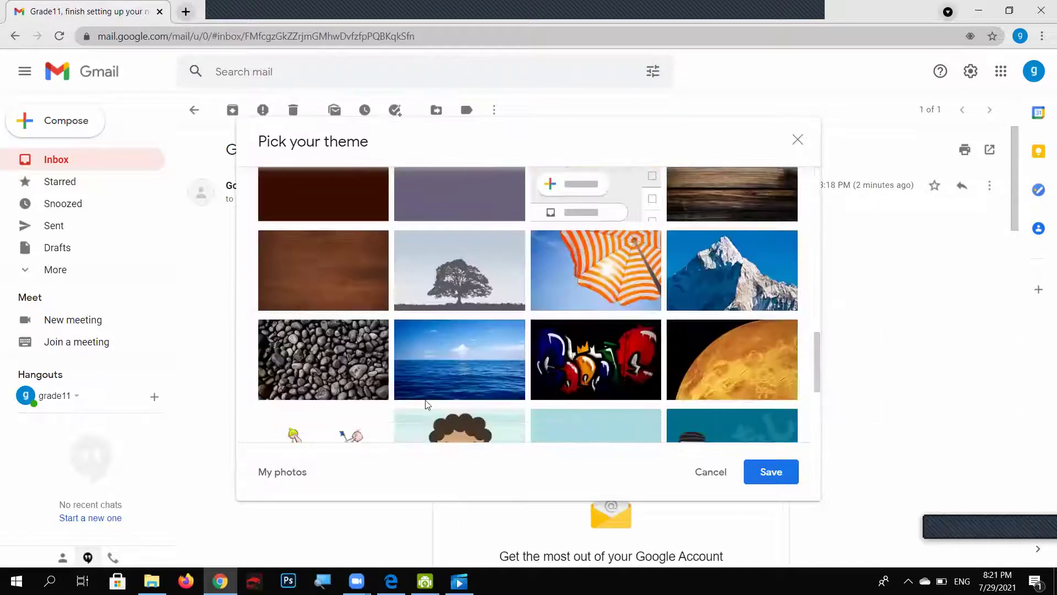
{"action": "left_click", "coordinate": [459, 371]}
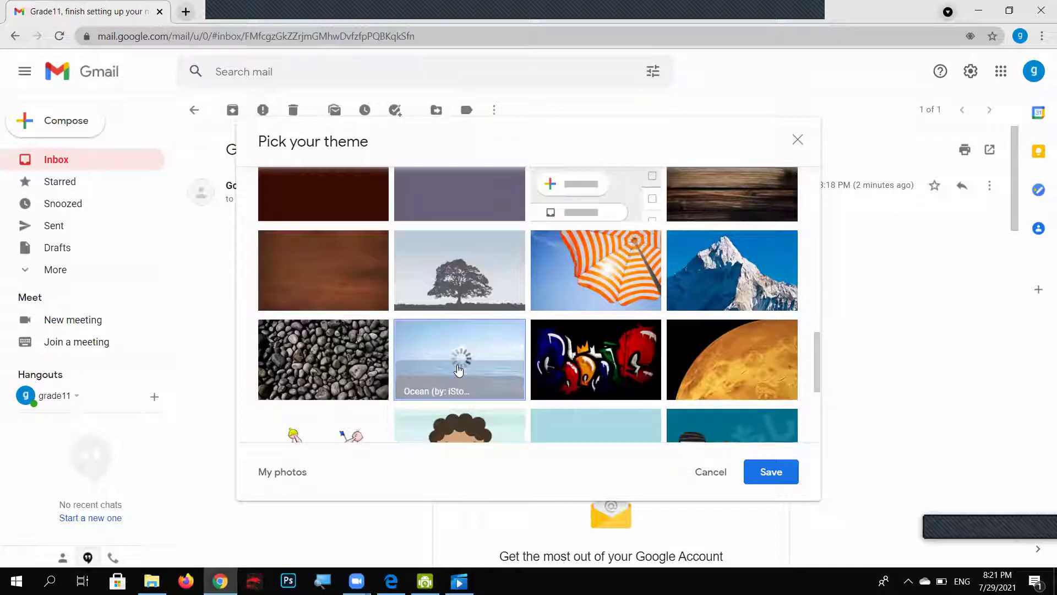
{"action": "left_click", "coordinate": [770, 473]}
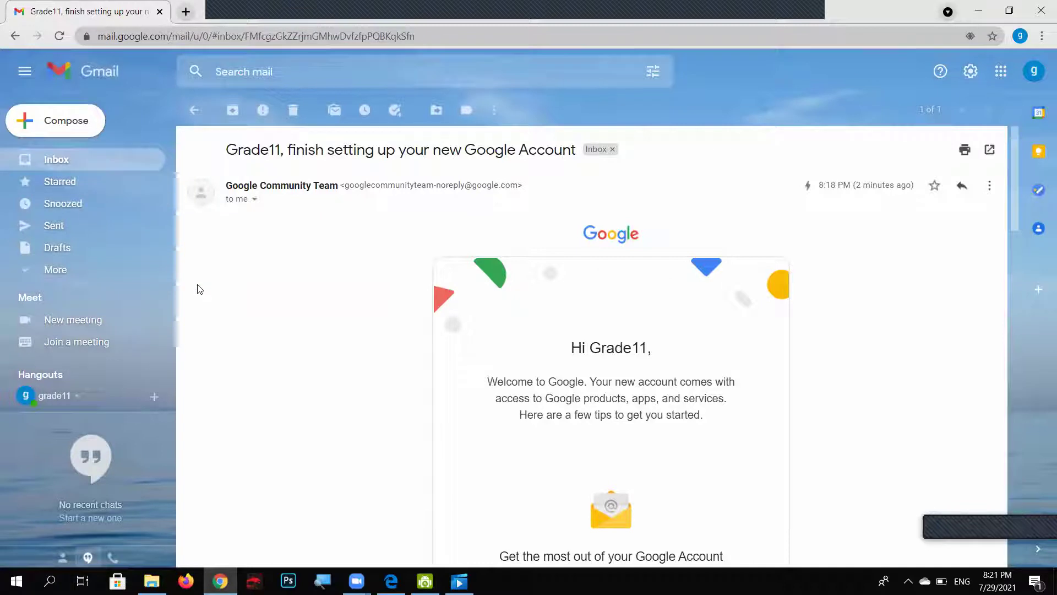
Step: Return to the Inbox and briefly zoom in with Windows Magnifier before closing it
{"action": "left_click", "coordinate": [51, 160]}
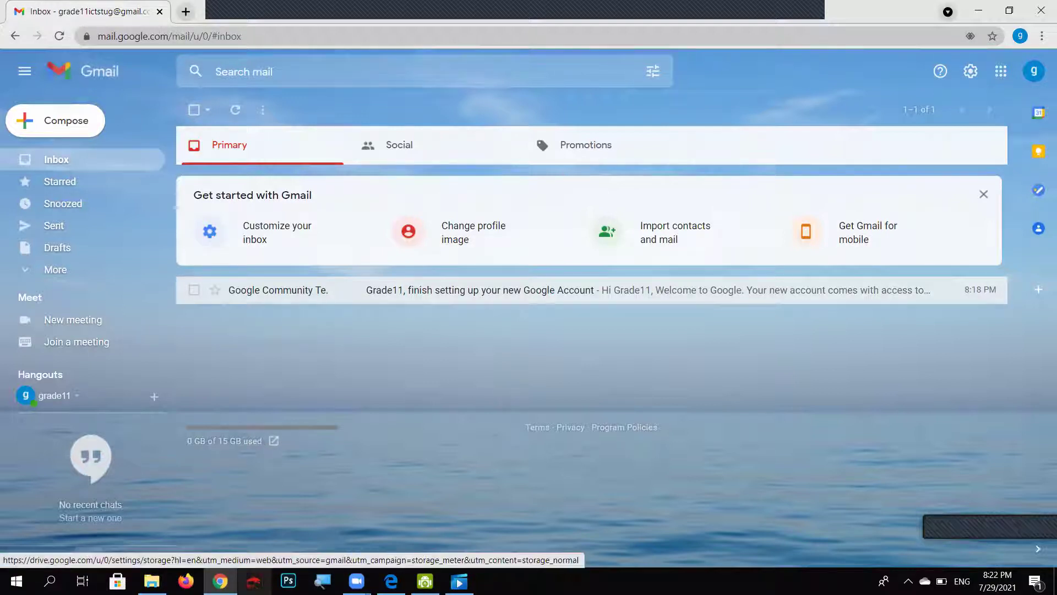
{"action": "key", "text": "super+plus"}
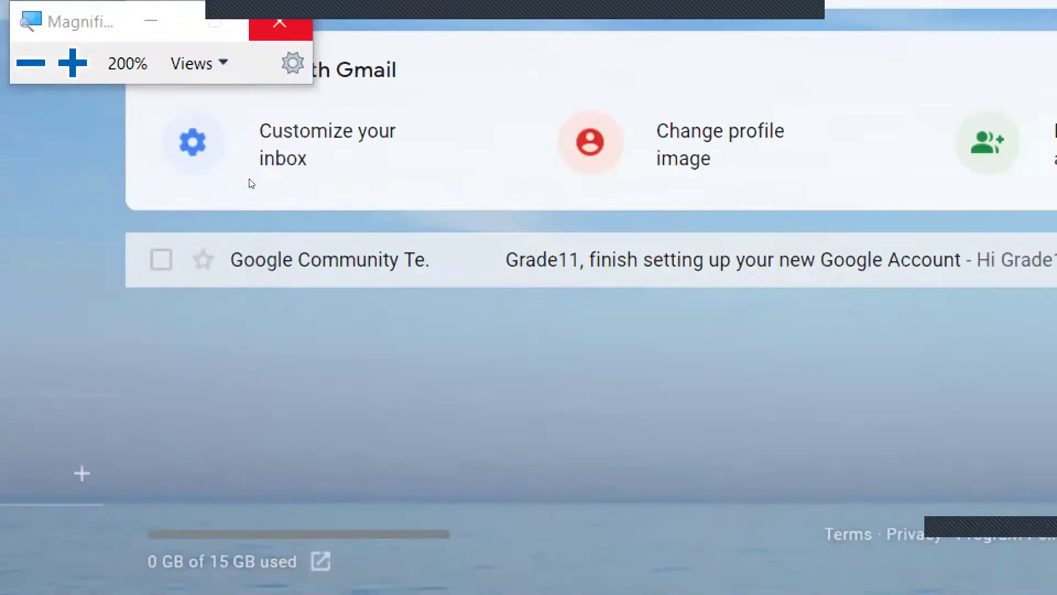
{"action": "key", "text": "super+Escape"}
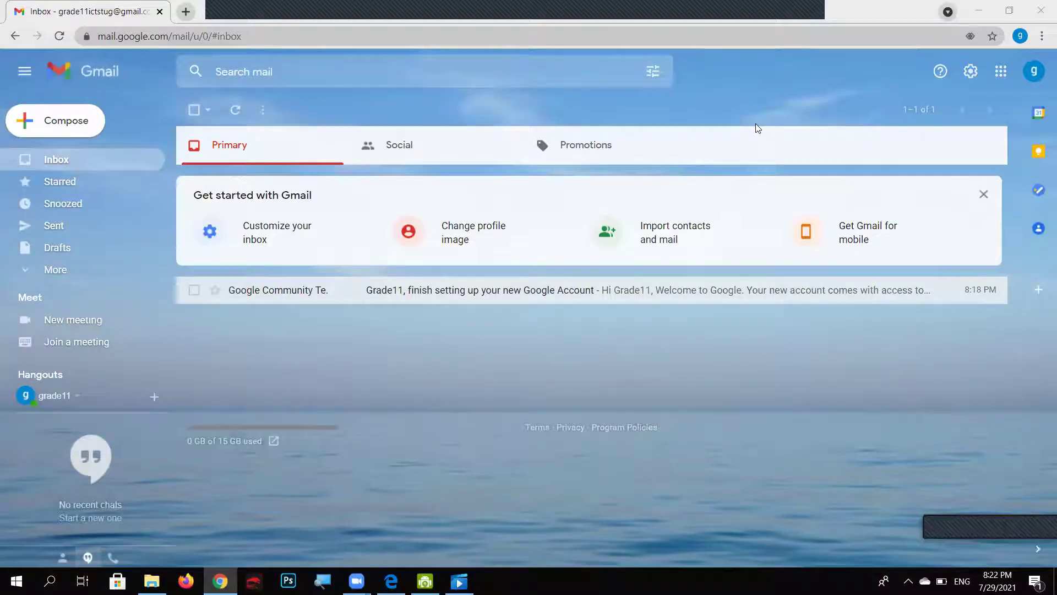
Step: Minimize the Gmail Chrome window and close the leftover window covering the desktop
{"action": "left_click", "coordinate": [980, 11]}
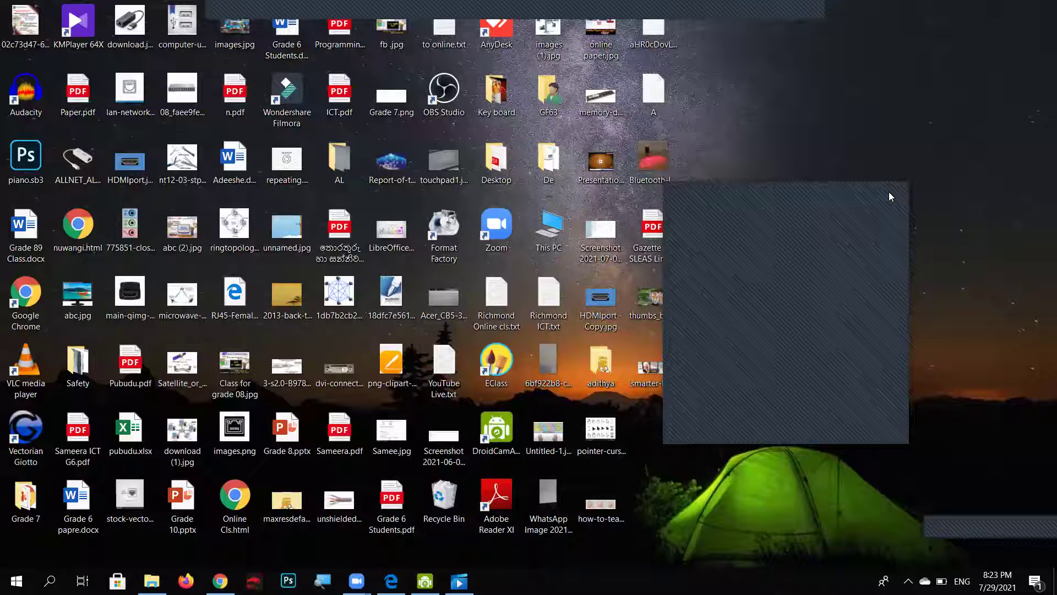
{"action": "left_click", "coordinate": [889, 192]}
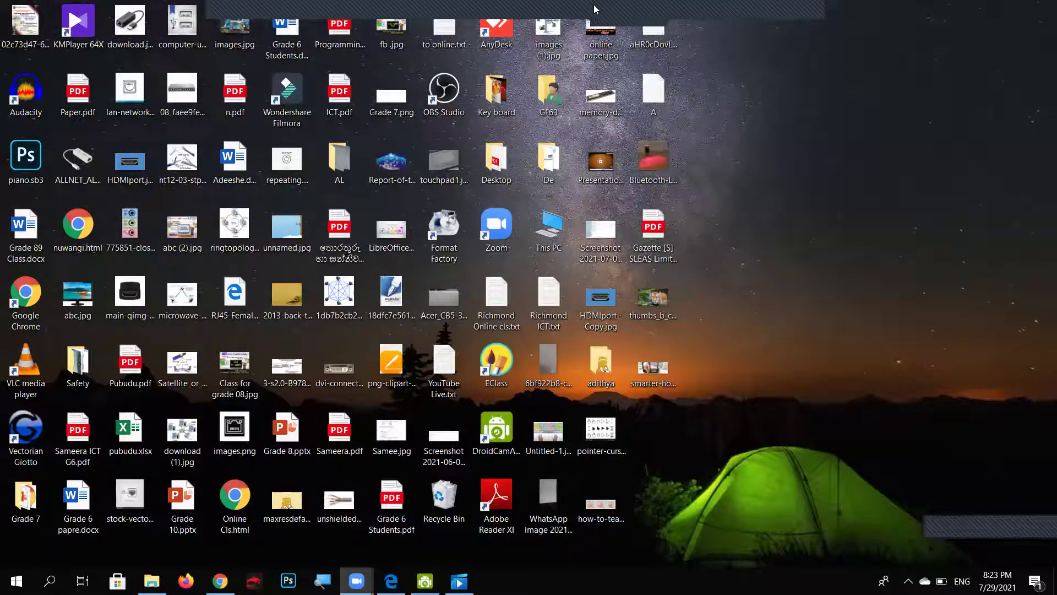
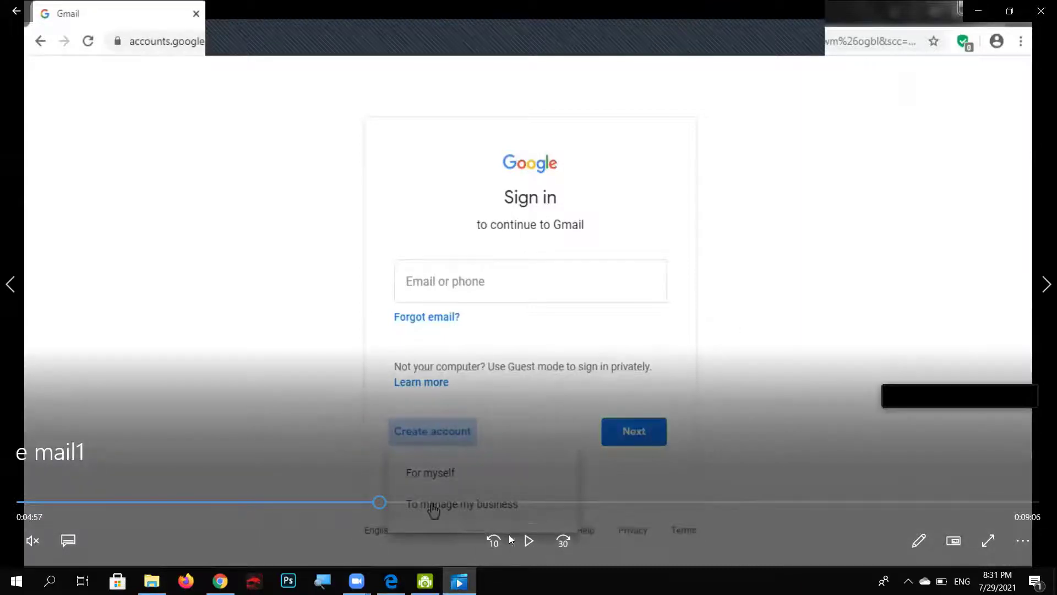
Step: Play the recording, pause at 0:05:07, then resume until the Create your Google Account form appears
{"action": "left_click", "coordinate": [528, 541]}
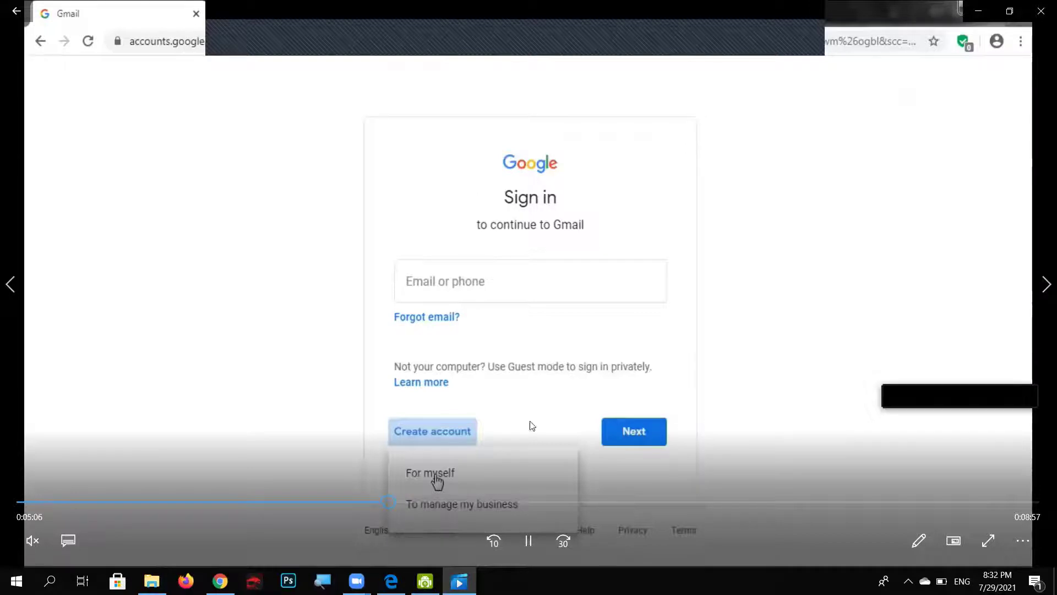
{"action": "left_click", "coordinate": [527, 545]}
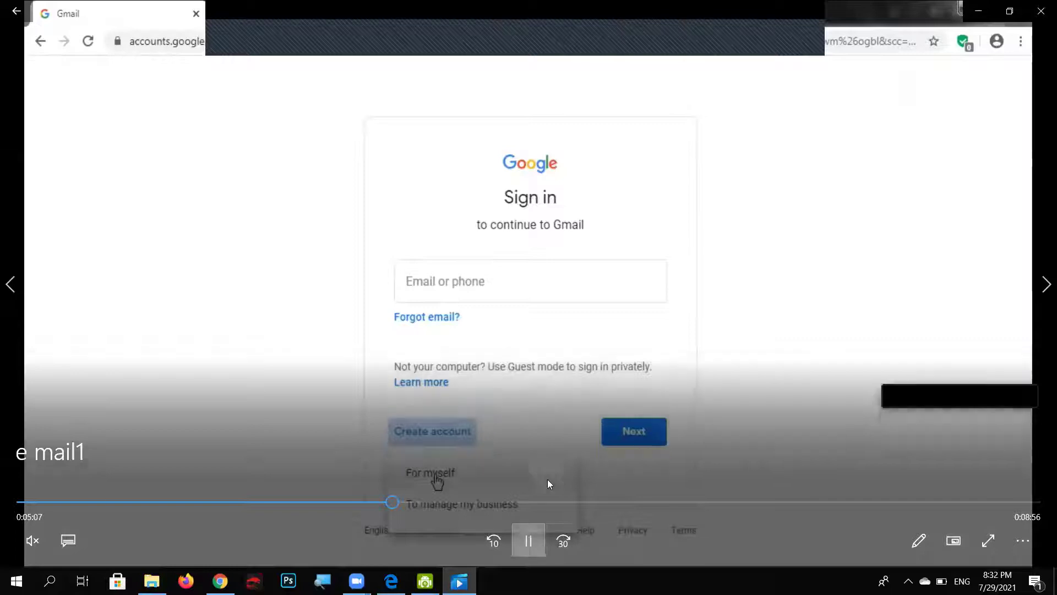
{"action": "key", "text": "space"}
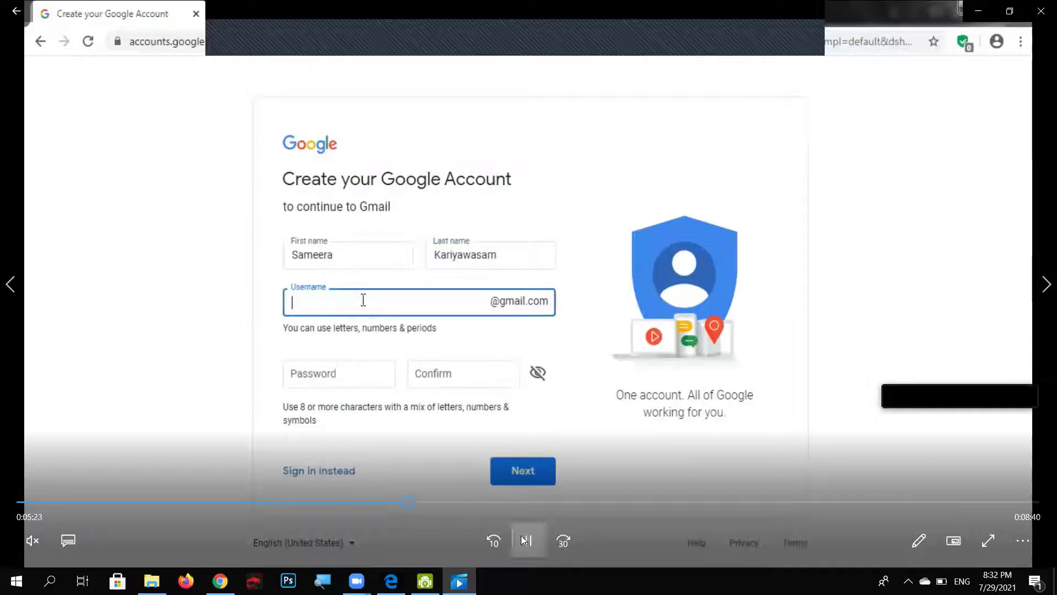
Step: Skip ahead on the seek bar to the password step, pause at 0:06:03, then resume playback
{"action": "left_click", "coordinate": [424, 499]}
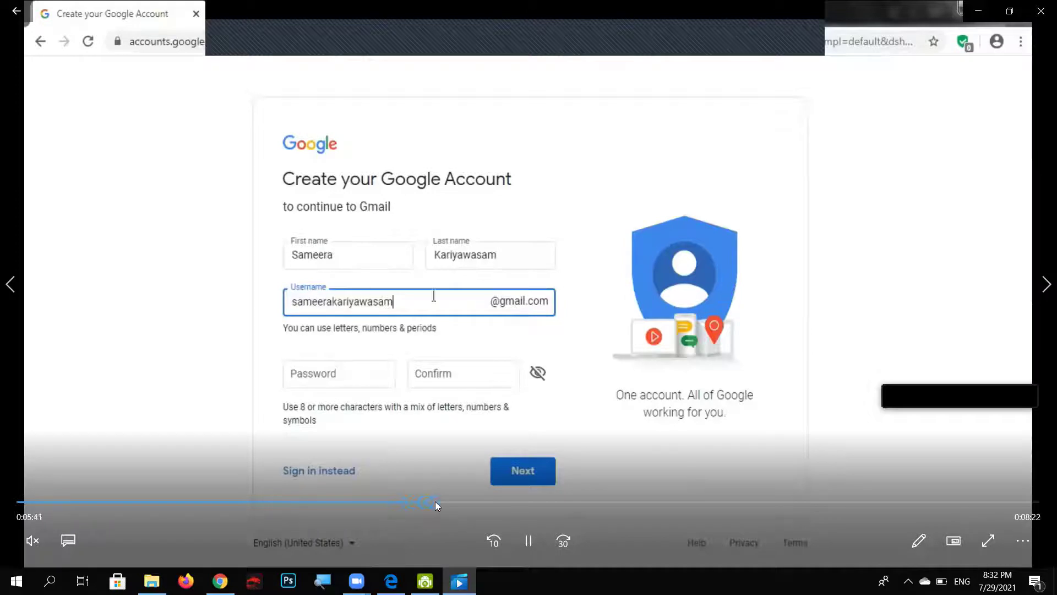
{"action": "left_click", "coordinate": [447, 503]}
{"action": "left_click", "coordinate": [456, 504]}
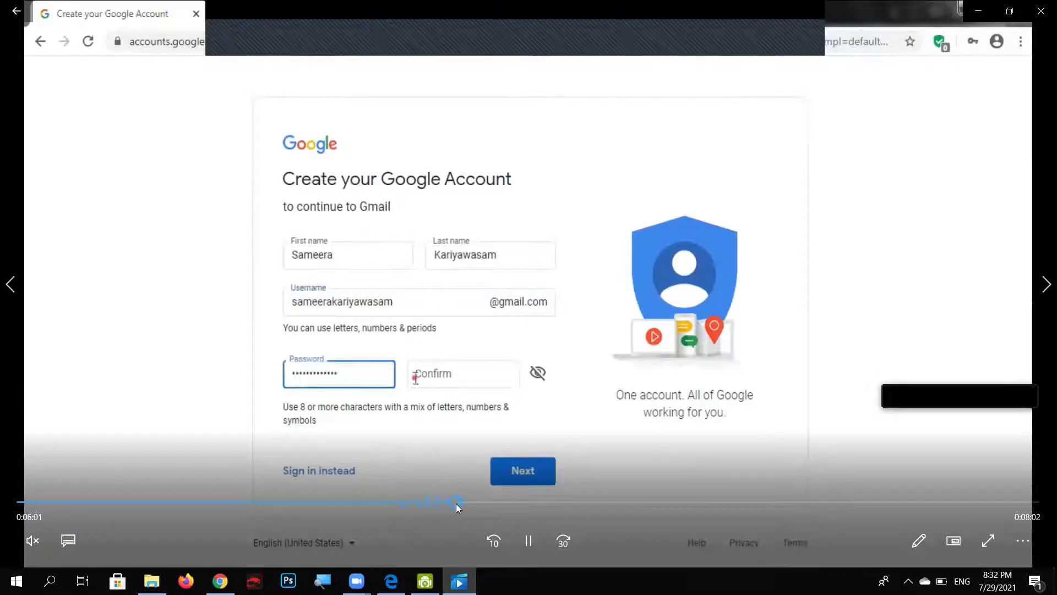
{"action": "left_click", "coordinate": [528, 543]}
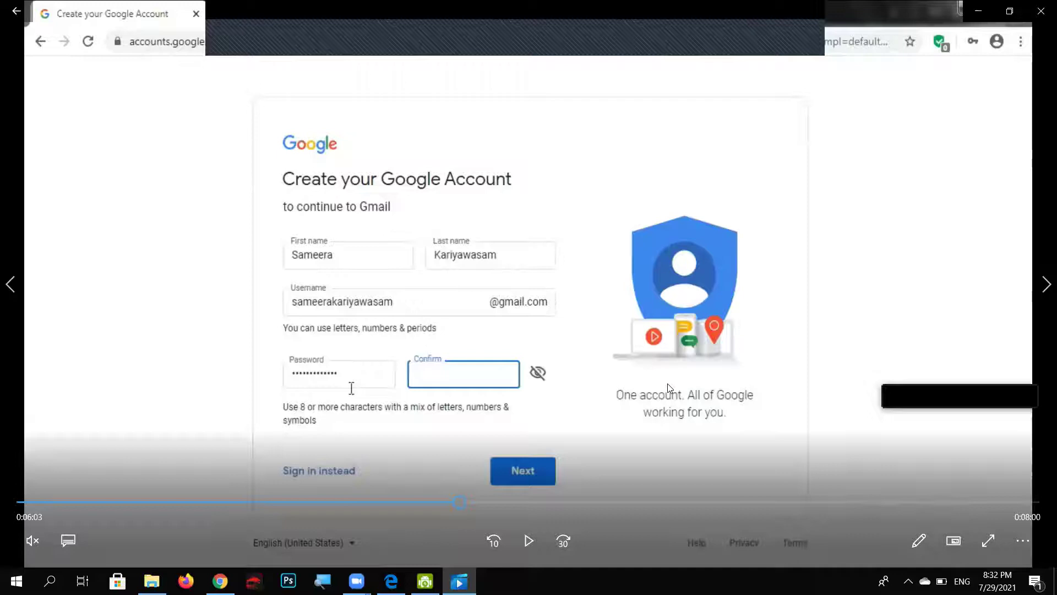
{"action": "left_click", "coordinate": [542, 535]}
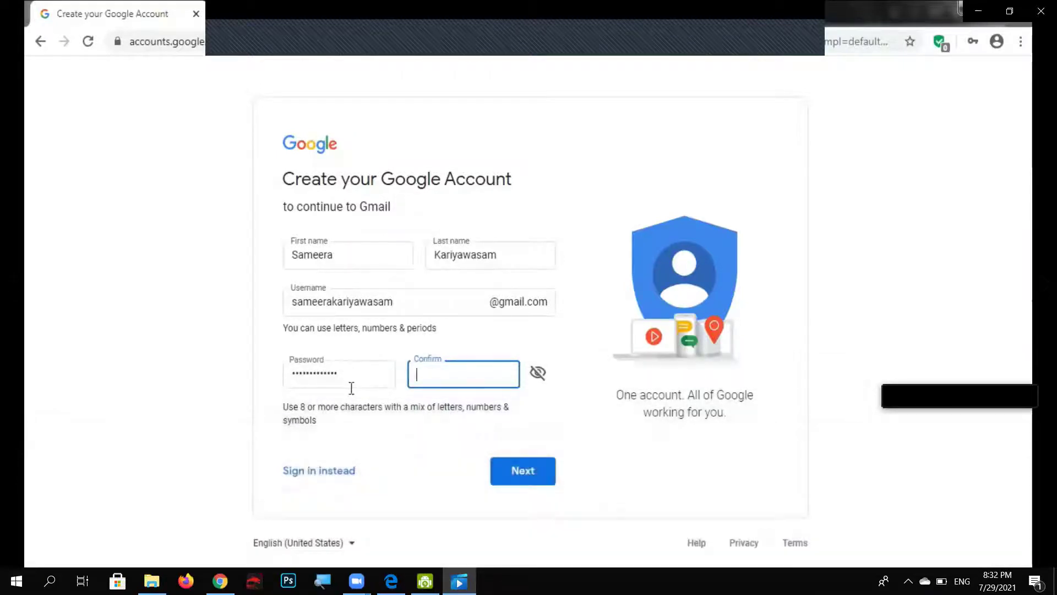
{"action": "mouse_move", "coordinate": [610, 395]}
Step: Jump ahead to Google's welcome page and pause the recording on the Gmail inbox
{"action": "mouse_move", "coordinate": [549, 518]}
{"action": "left_click_drag", "start_coordinate": [488, 501], "coordinate": [594, 506]}
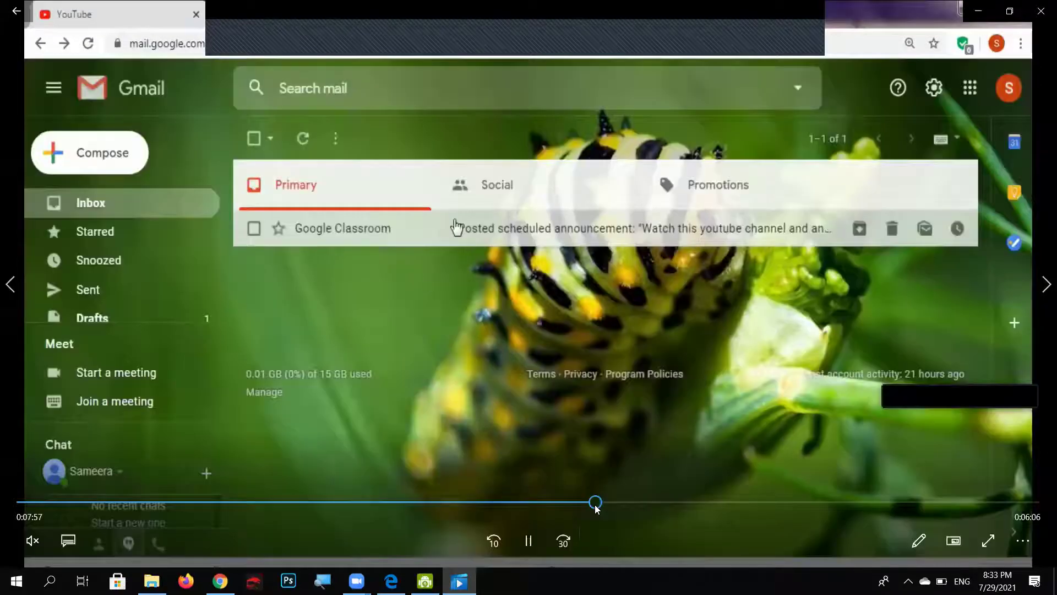
{"action": "left_click", "coordinate": [527, 543]}
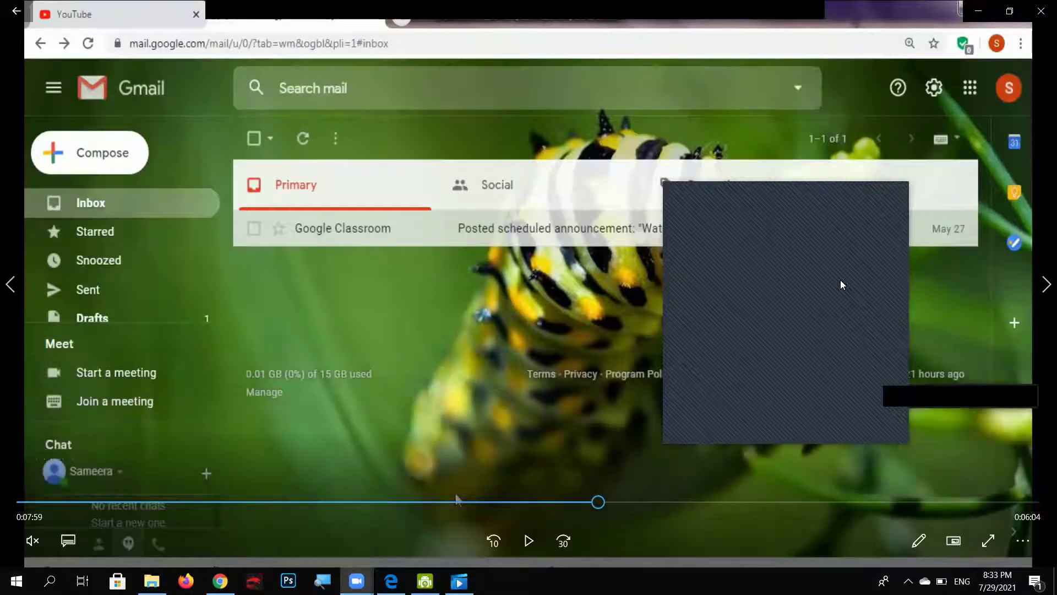
Step: Move the Zoom meeting window aside and open the speaker volume controls
{"action": "left_click", "coordinate": [827, 195]}
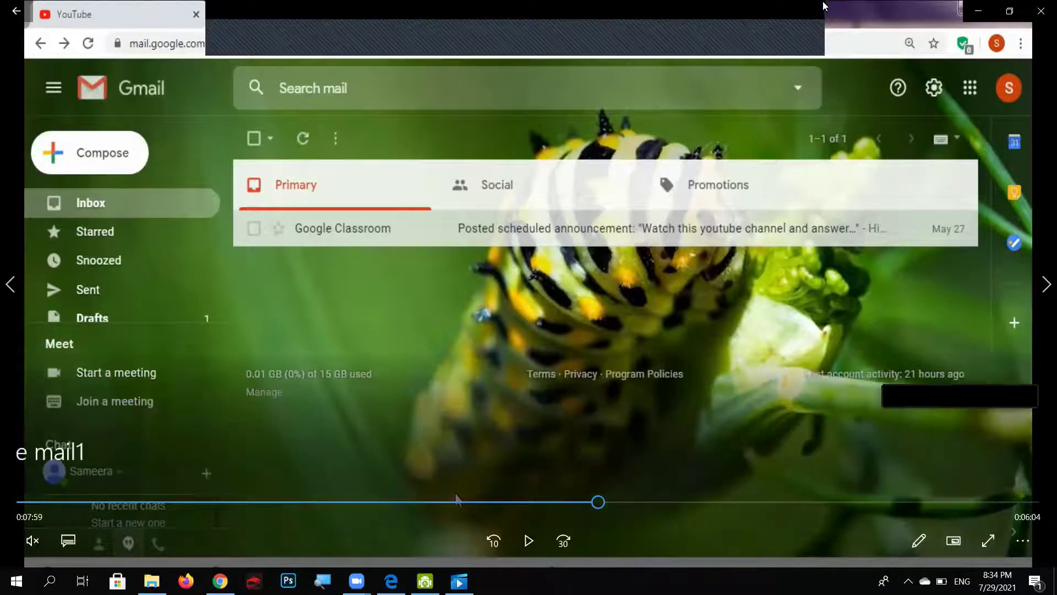
{"action": "left_click", "coordinate": [804, 32]}
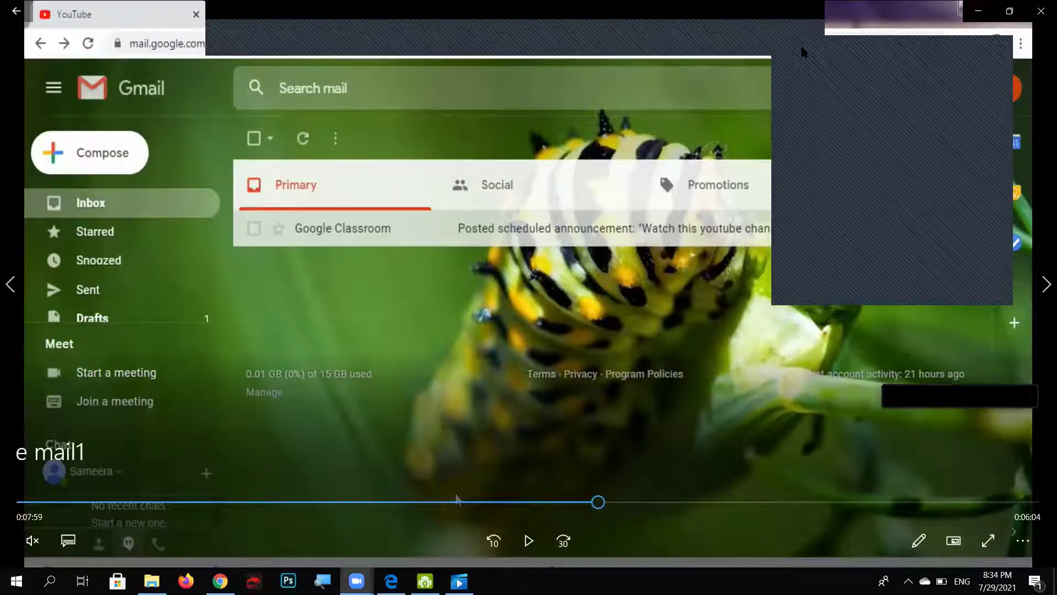
{"action": "left_click_drag", "start_coordinate": [802, 52], "coordinate": [765, 185]}
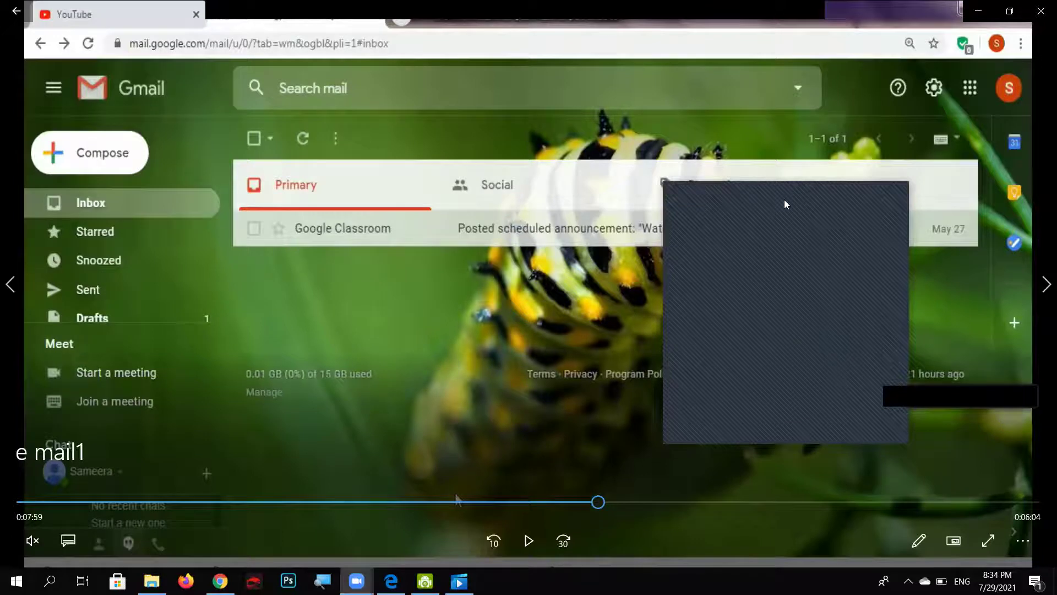
{"action": "left_click_drag", "start_coordinate": [784, 200], "coordinate": [843, 196]}
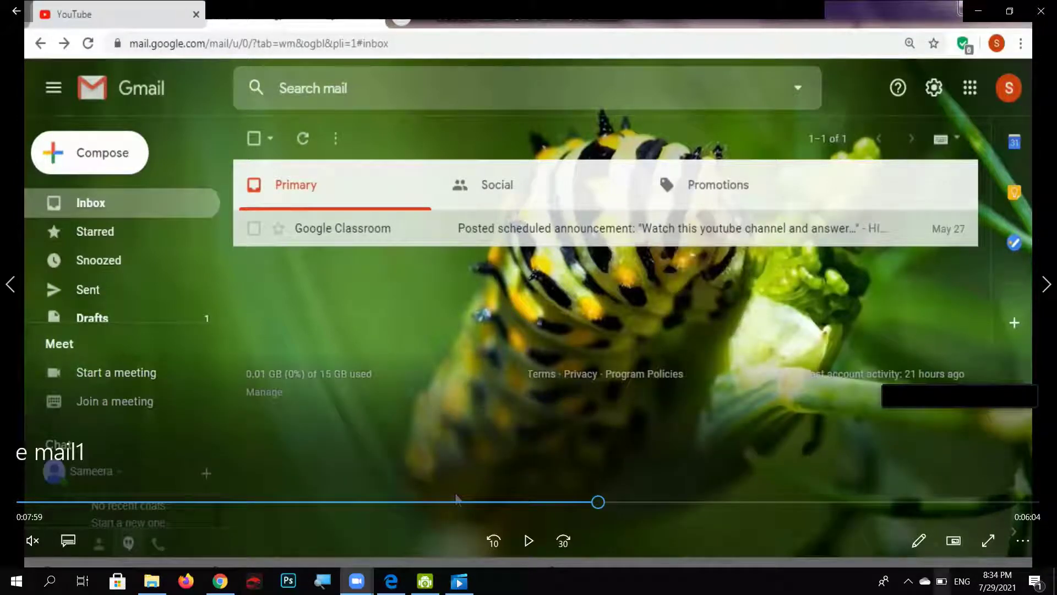
{"action": "left_click", "coordinate": [908, 581]}
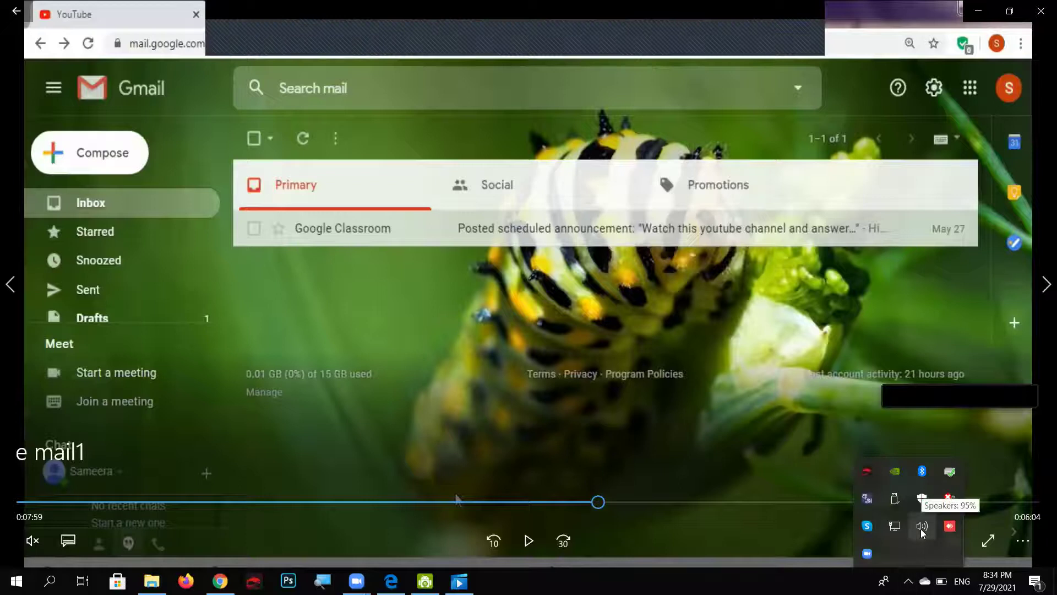
{"action": "left_click", "coordinate": [921, 527]}
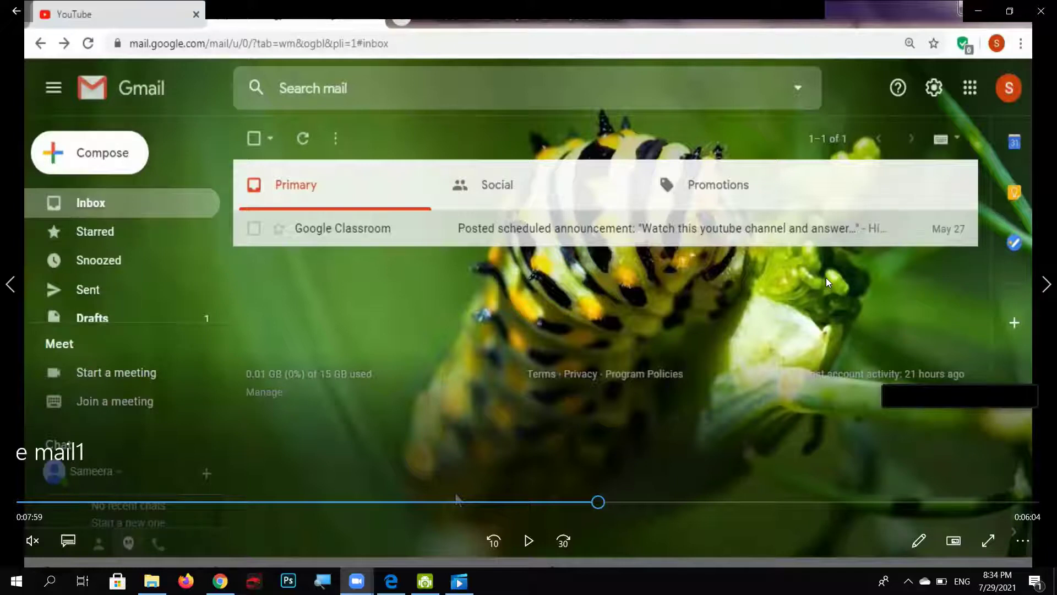
Step: Dismiss the Zoom chat panel covering the lesson video and resume playback
{"action": "left_click", "coordinate": [522, 541]}
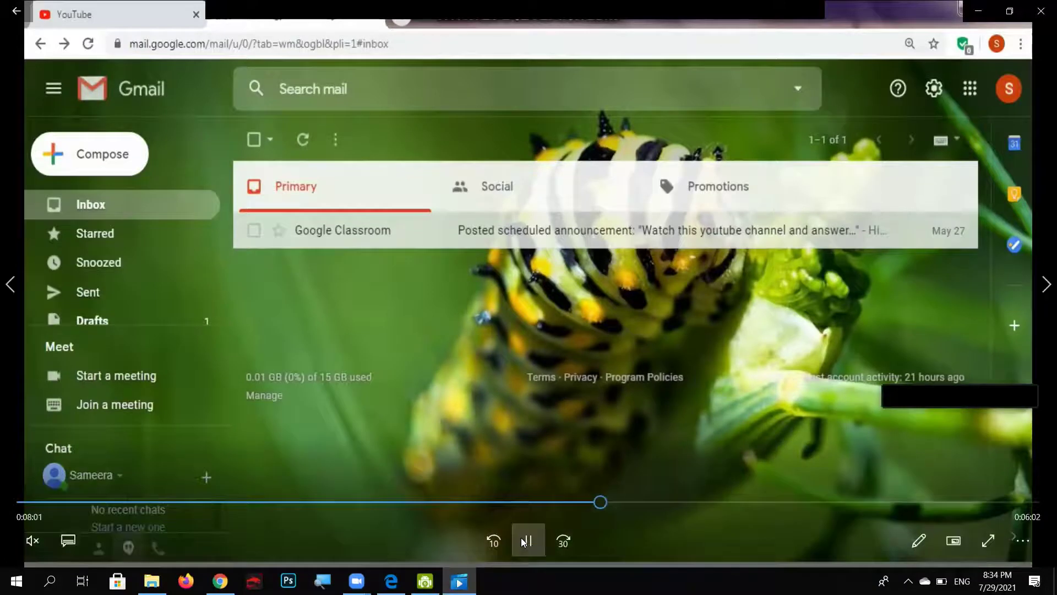
{"action": "left_click", "coordinate": [523, 541]}
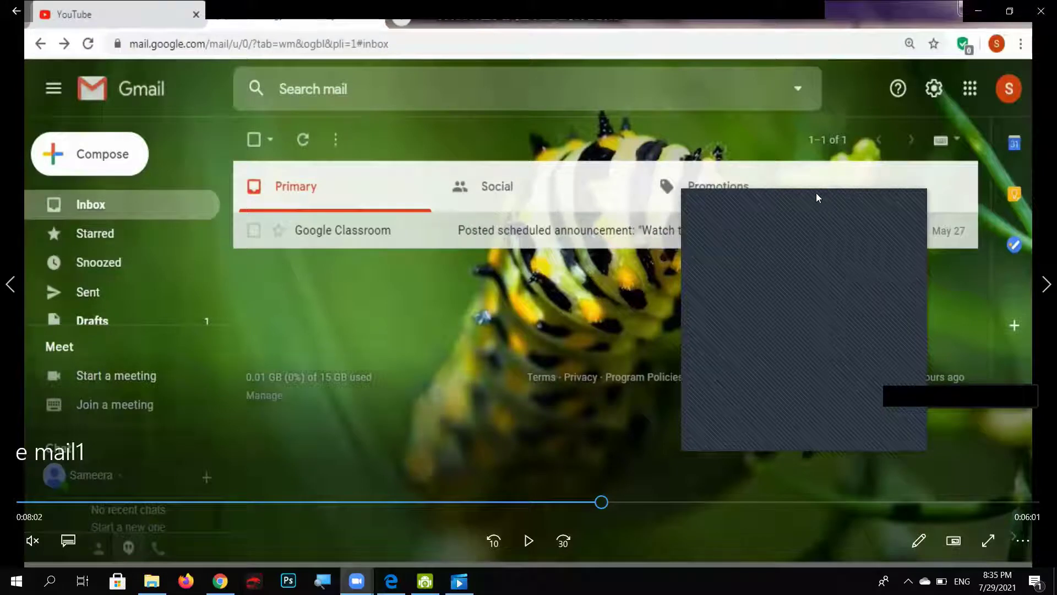
{"action": "left_click", "coordinate": [912, 199]}
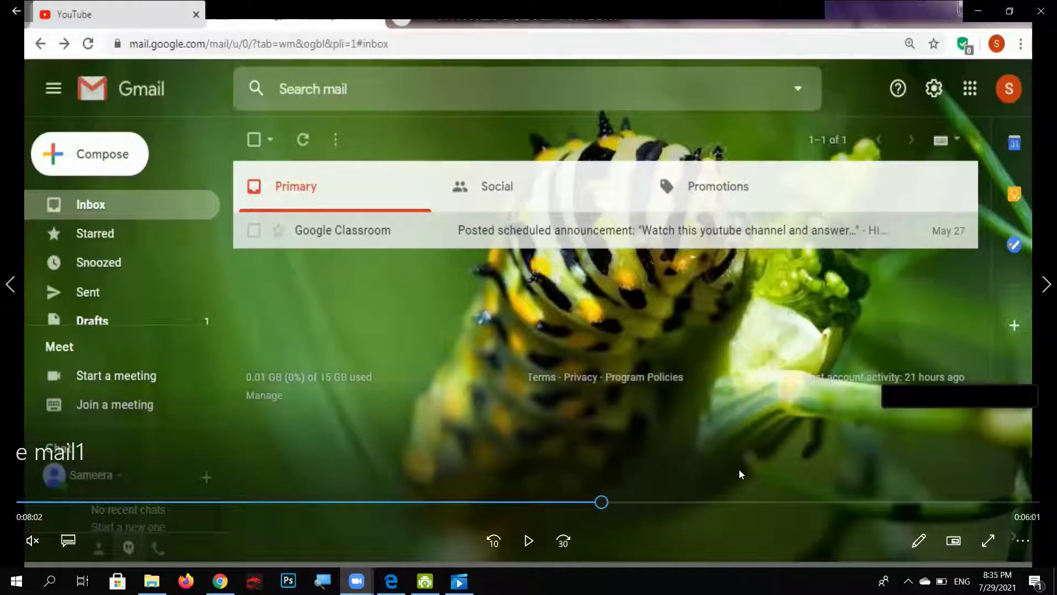
{"action": "left_click", "coordinate": [530, 540]}
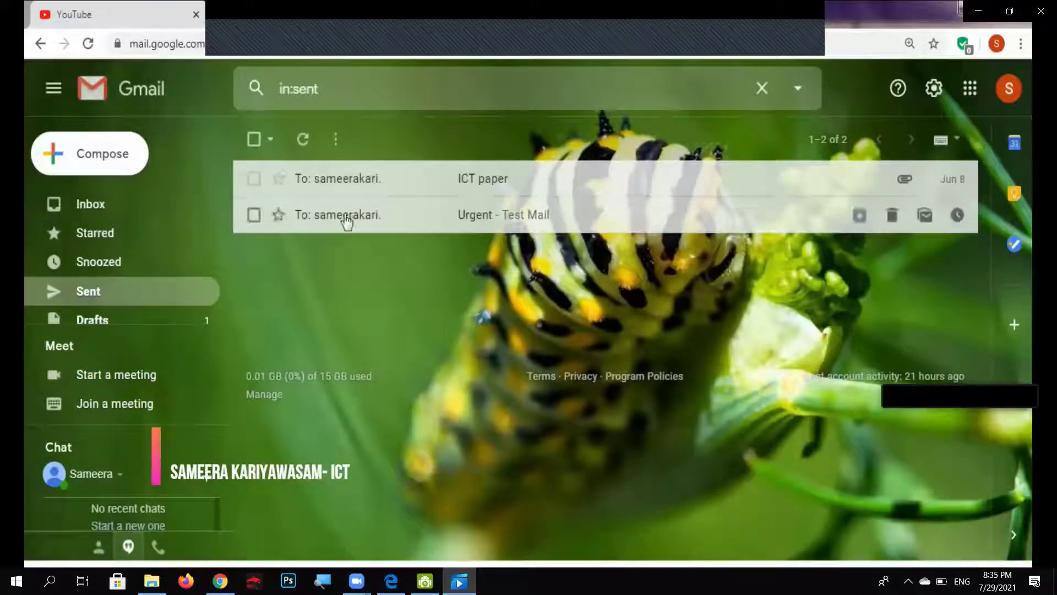
Step: Skip ahead to the Drafts view, pause at 0:08:39, and minimize the Movies & TV player
{"action": "mouse_move", "coordinate": [419, 389]}
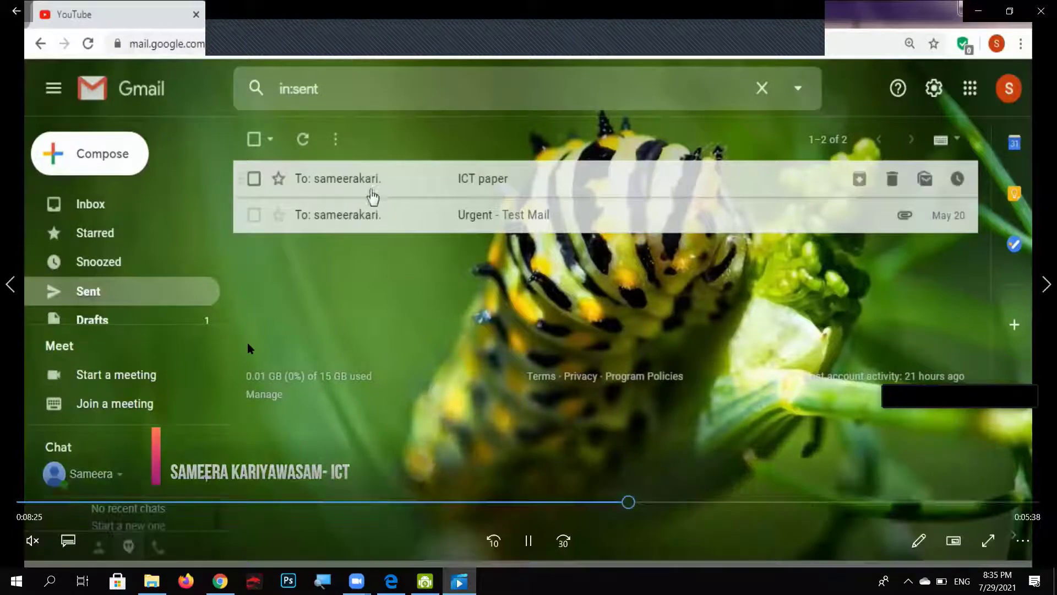
{"action": "left_click", "coordinate": [642, 502]}
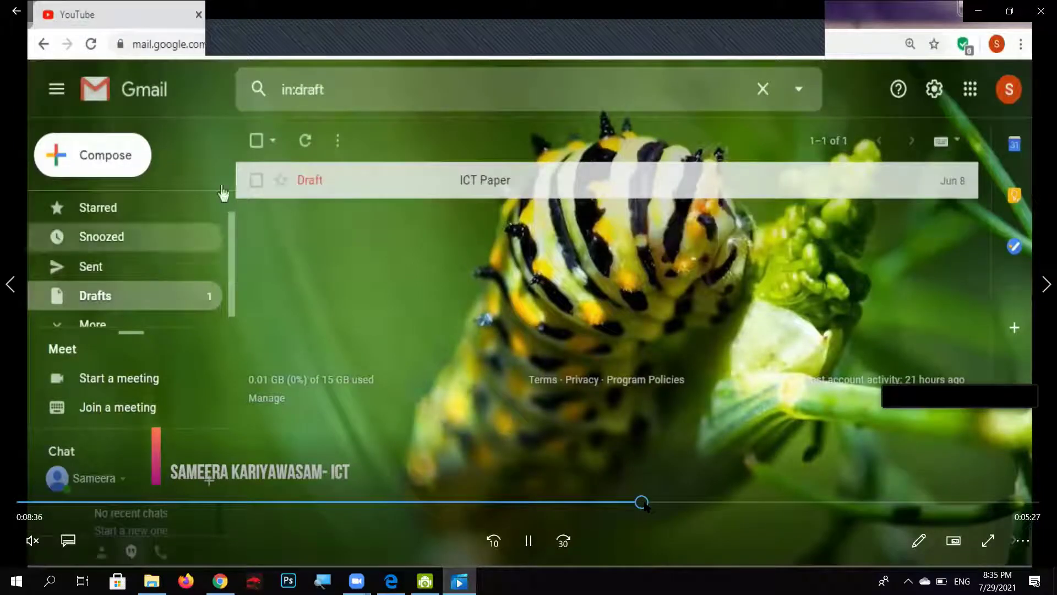
{"action": "left_click", "coordinate": [528, 541]}
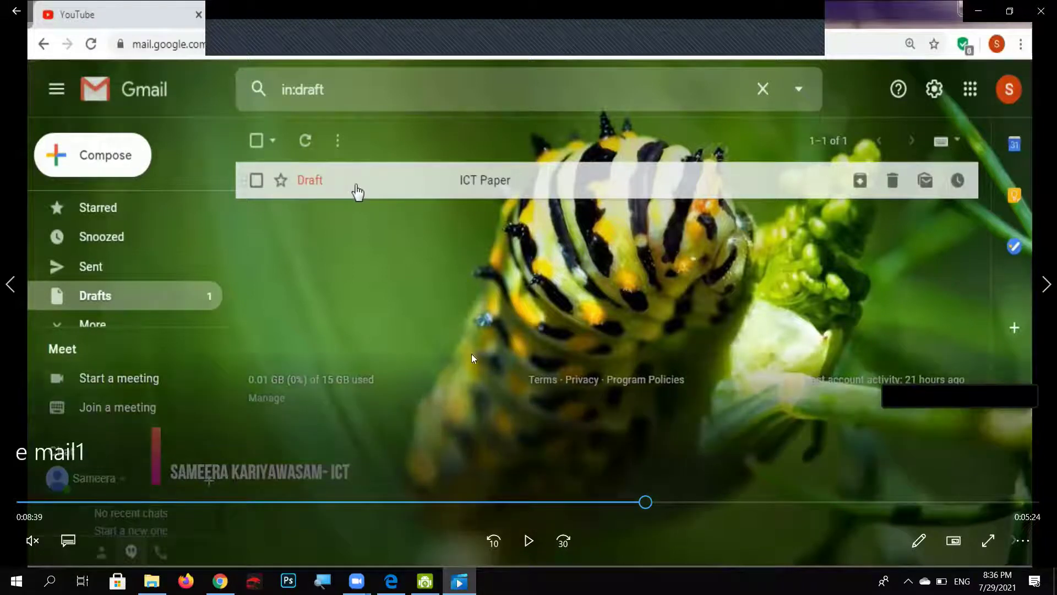
{"action": "left_click", "coordinate": [975, 11]}
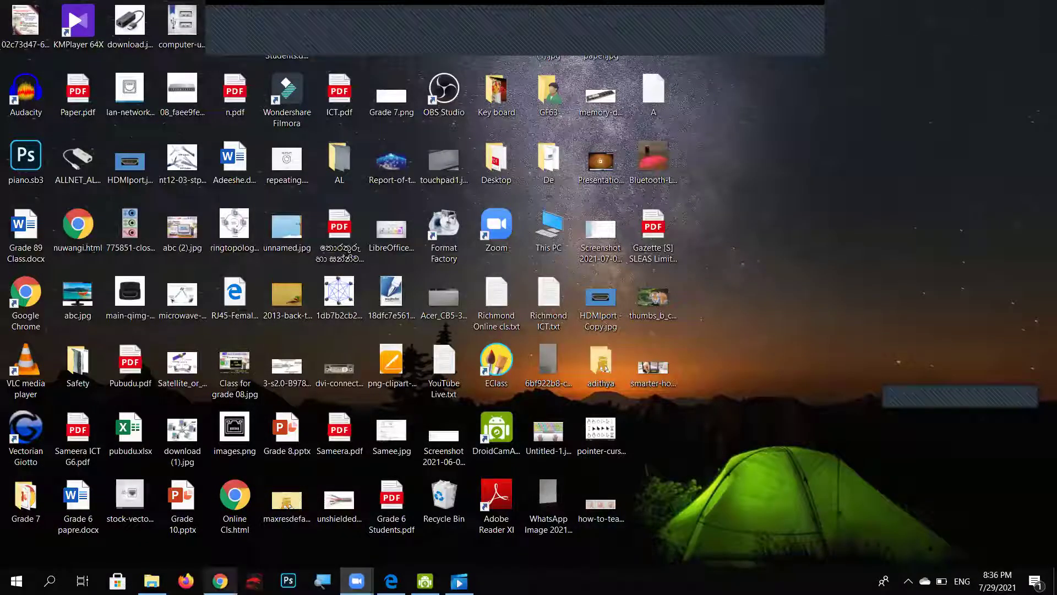
Step: Switch to Chrome and view Gmail's empty Sent folder, then its empty Drafts folder
{"action": "left_click", "coordinate": [220, 580]}
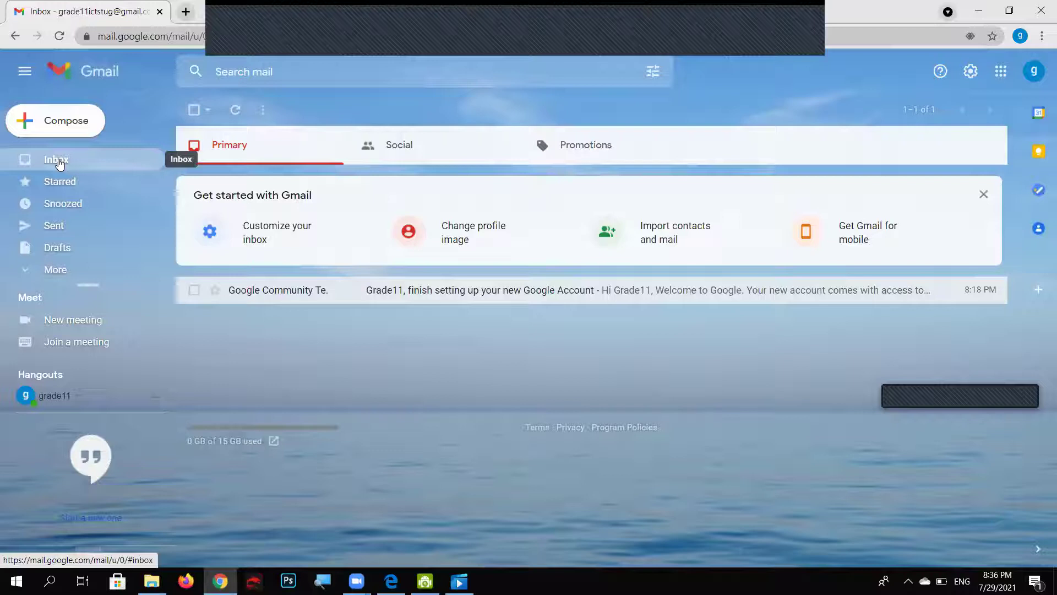
{"action": "left_click", "coordinate": [55, 226]}
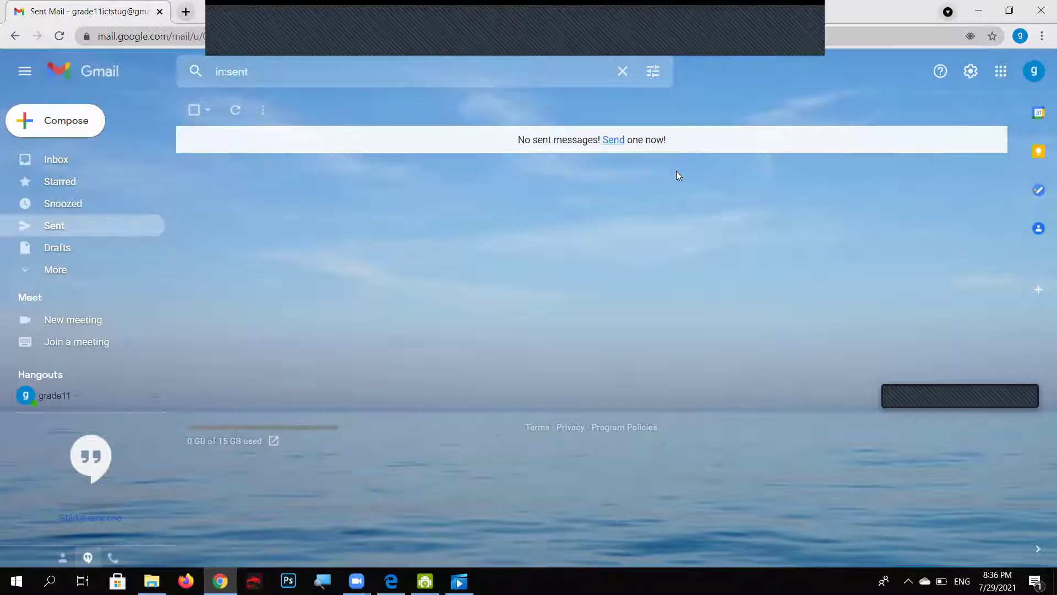
{"action": "left_click", "coordinate": [44, 249]}
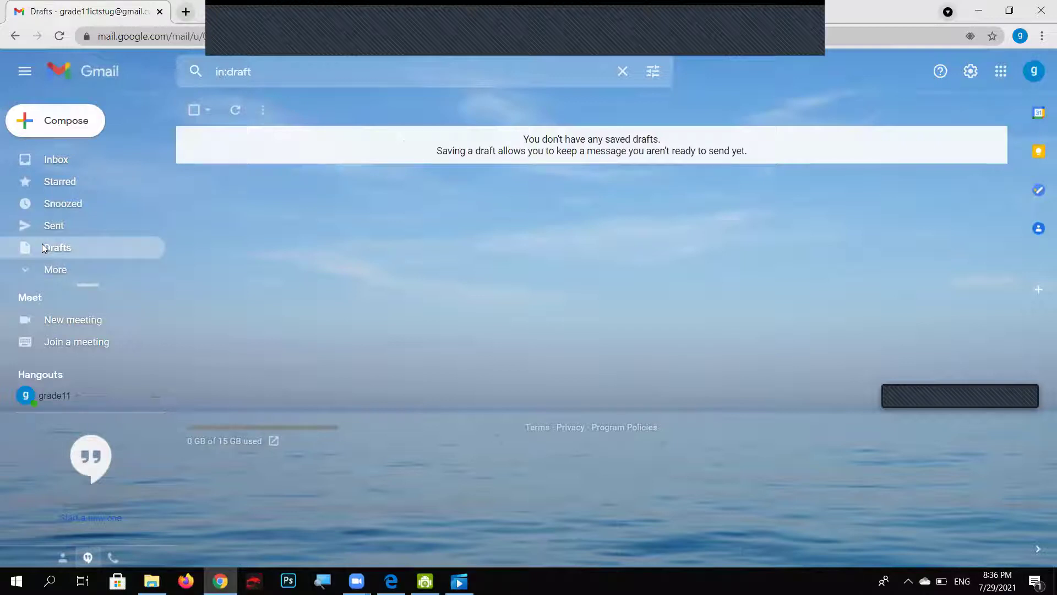
Step: Expand Gmail's folder list with More, scroll the sidebar, and turn on Magnifier
{"action": "left_click", "coordinate": [28, 271]}
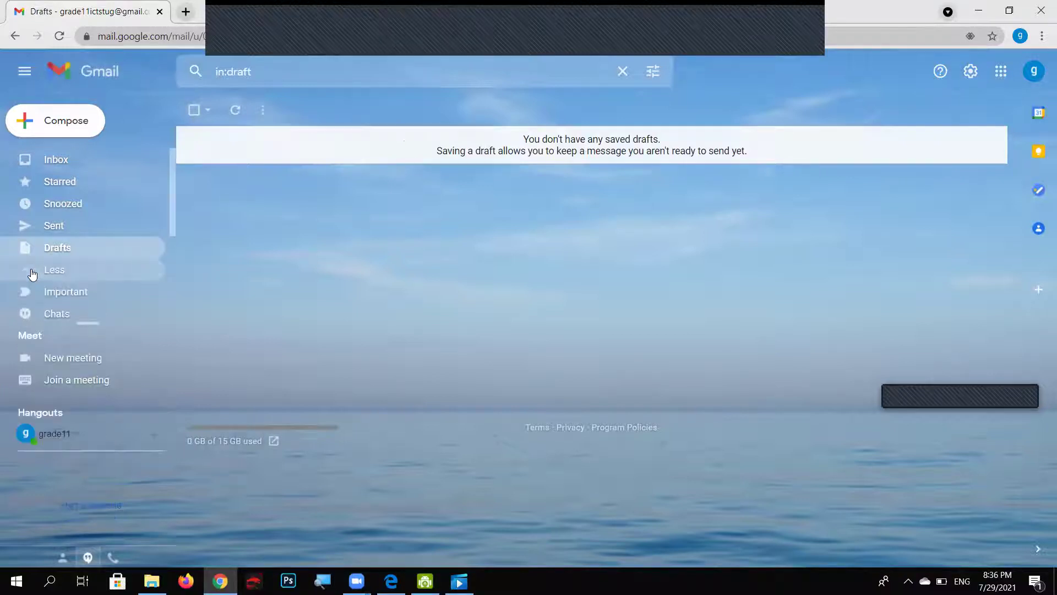
{"action": "left_click_drag", "start_coordinate": [176, 207], "coordinate": [184, 284]}
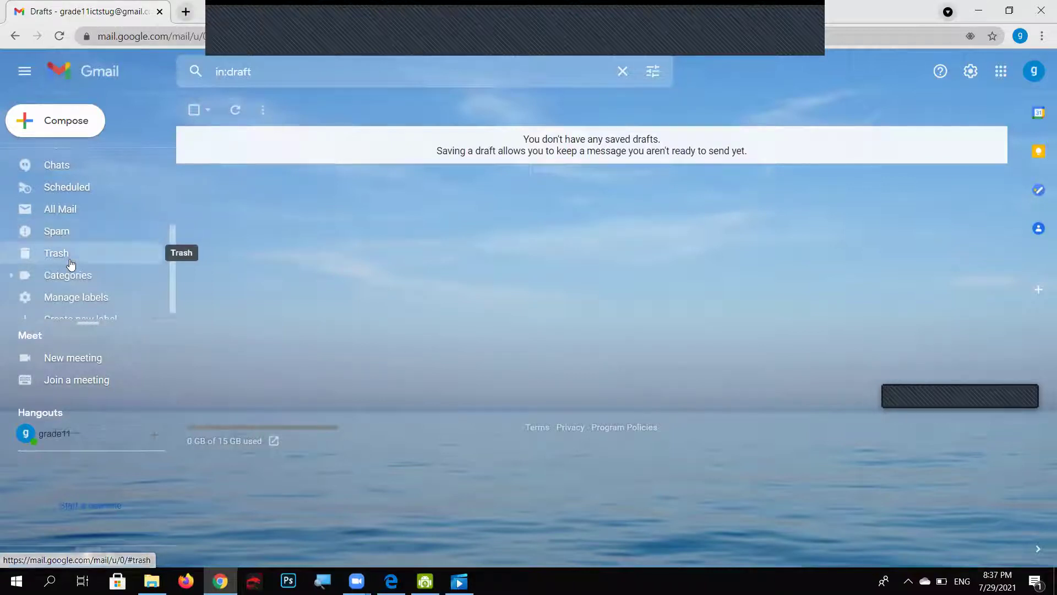
{"action": "left_click", "coordinate": [322, 581]}
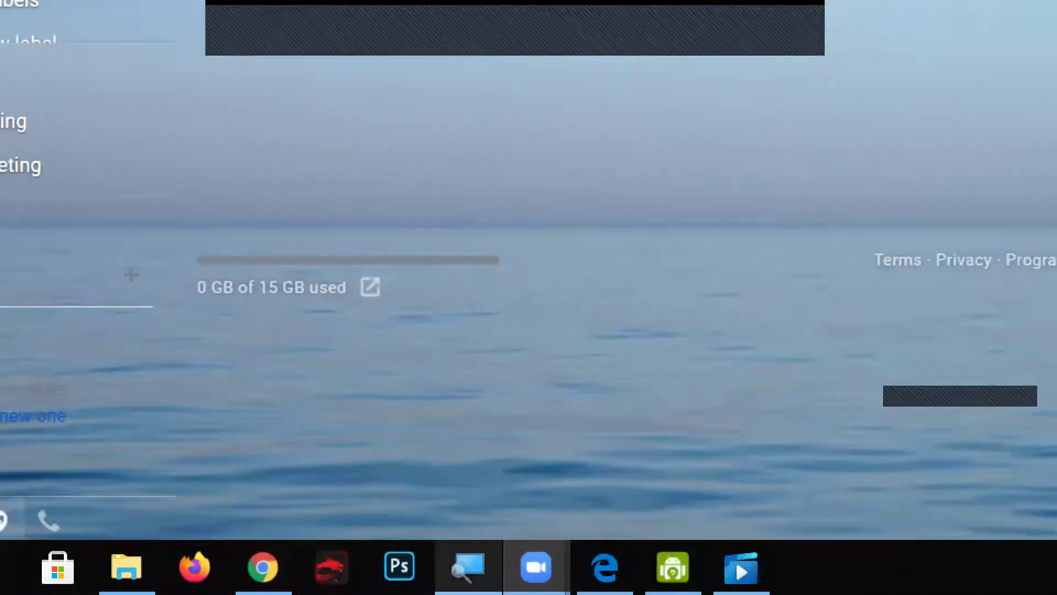
Step: Close Magnifier from its taskbar menu and minimize the Zoom Chat window
{"action": "right_click", "coordinate": [468, 567]}
{"action": "left_click", "coordinate": [396, 505]}
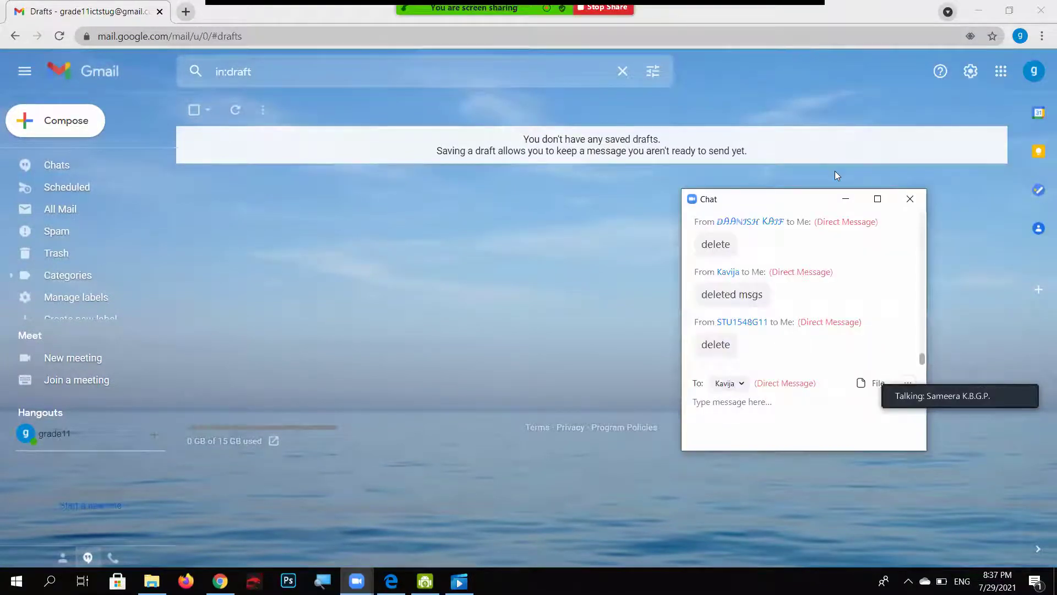
{"action": "left_click", "coordinate": [847, 202]}
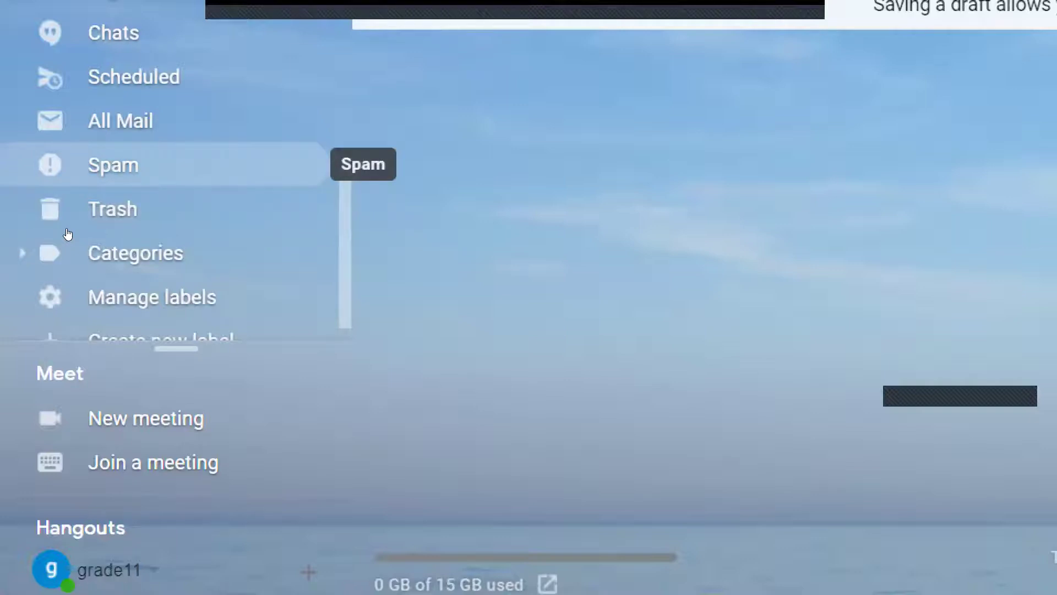
Step: Open the empty Spam folder, close Magnifier, and close the Zoom Chat window
{"action": "left_click", "coordinate": [113, 165]}
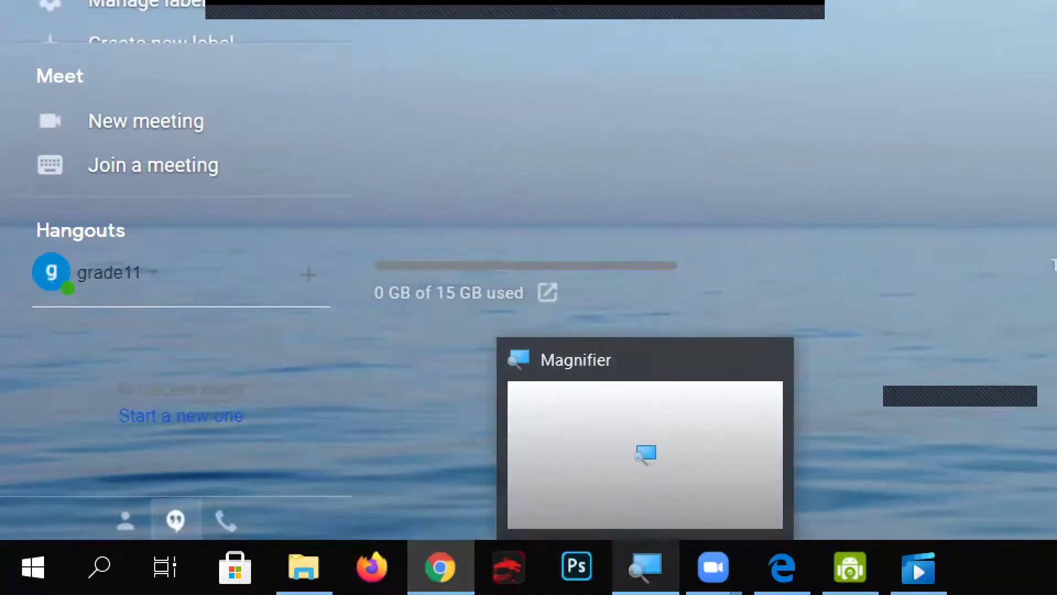
{"action": "right_click", "coordinate": [645, 568]}
{"action": "left_click", "coordinate": [574, 520]}
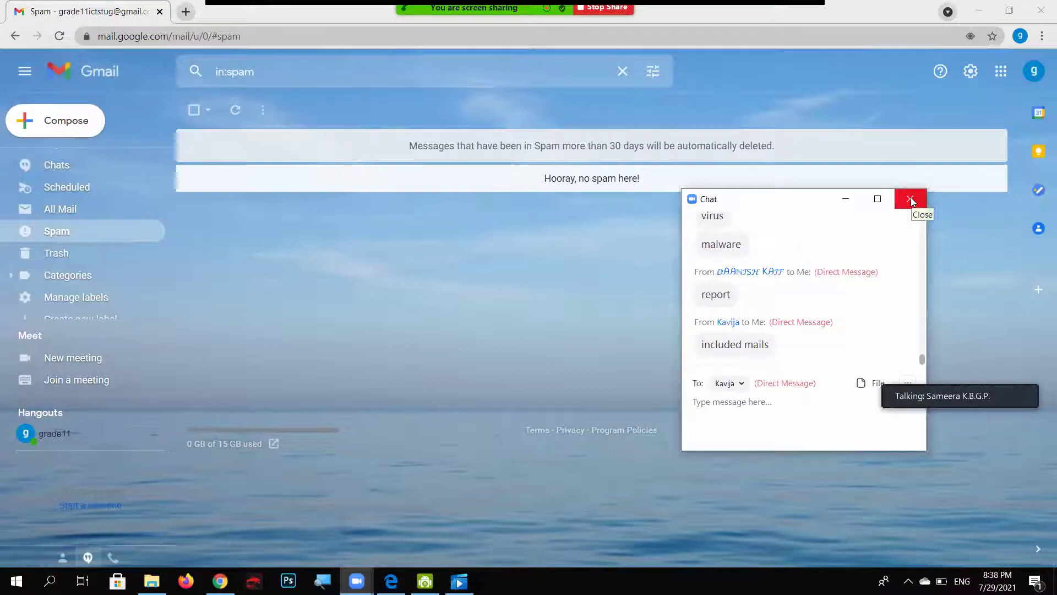
{"action": "left_click", "coordinate": [911, 201]}
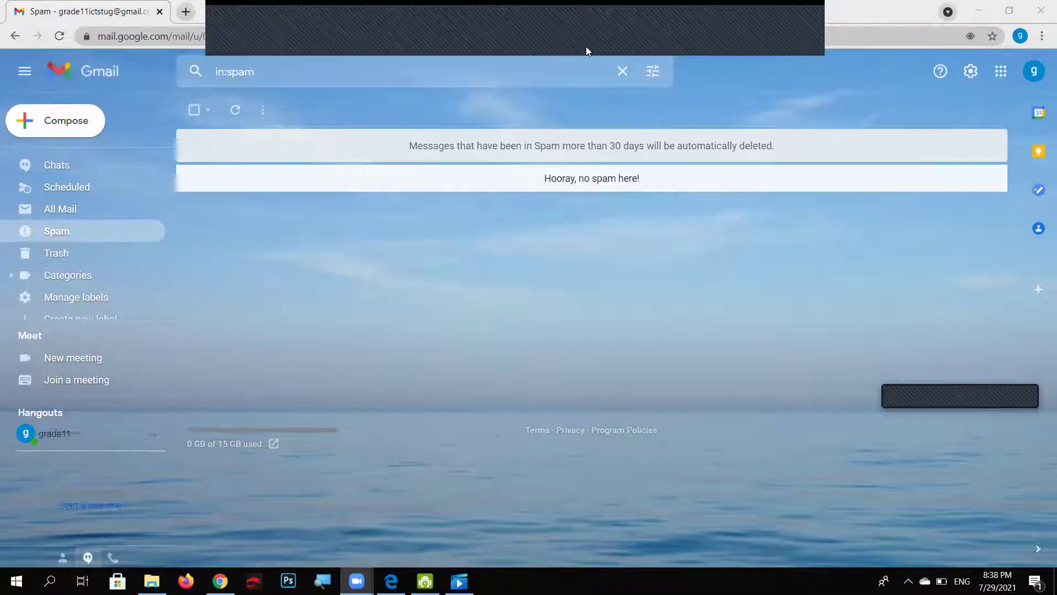
Step: Place a 'Junk' text annotation in the middle of the Spam page
{"action": "left_click", "coordinate": [401, 283]}
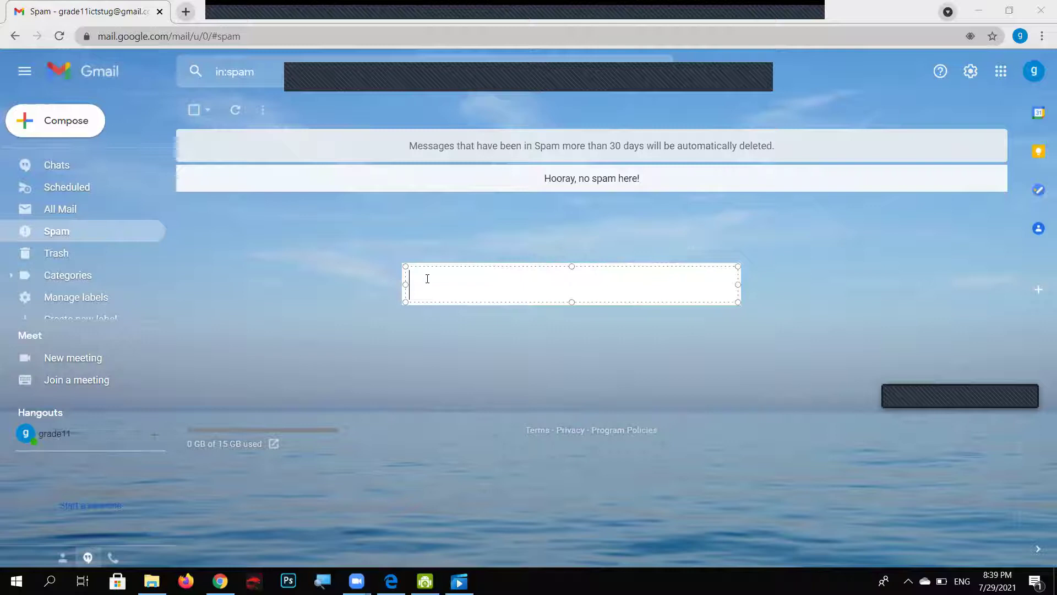
{"action": "type", "text": "J"}
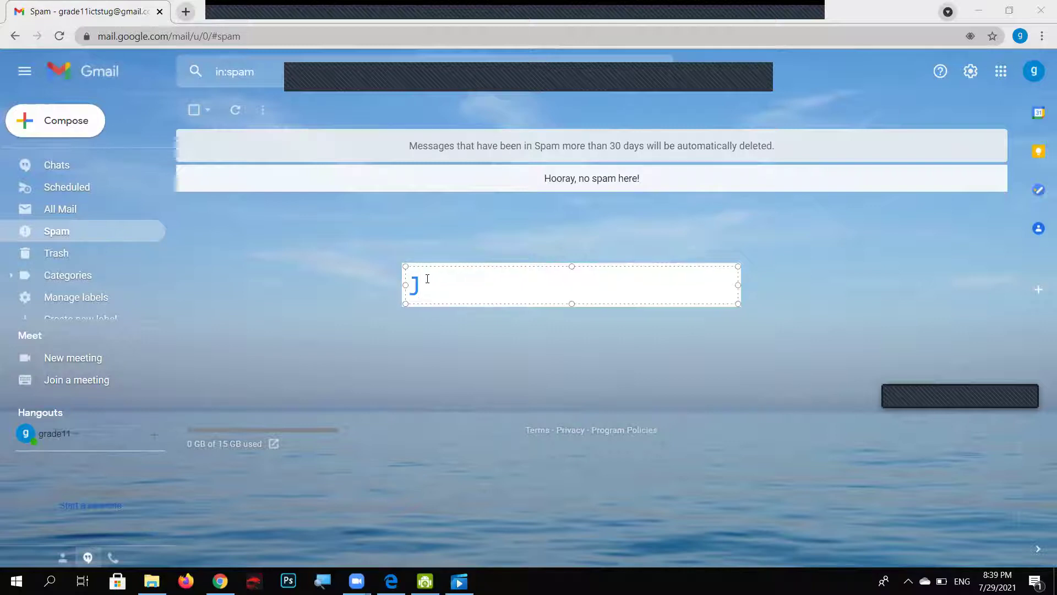
{"action": "type", "text": "unk"}
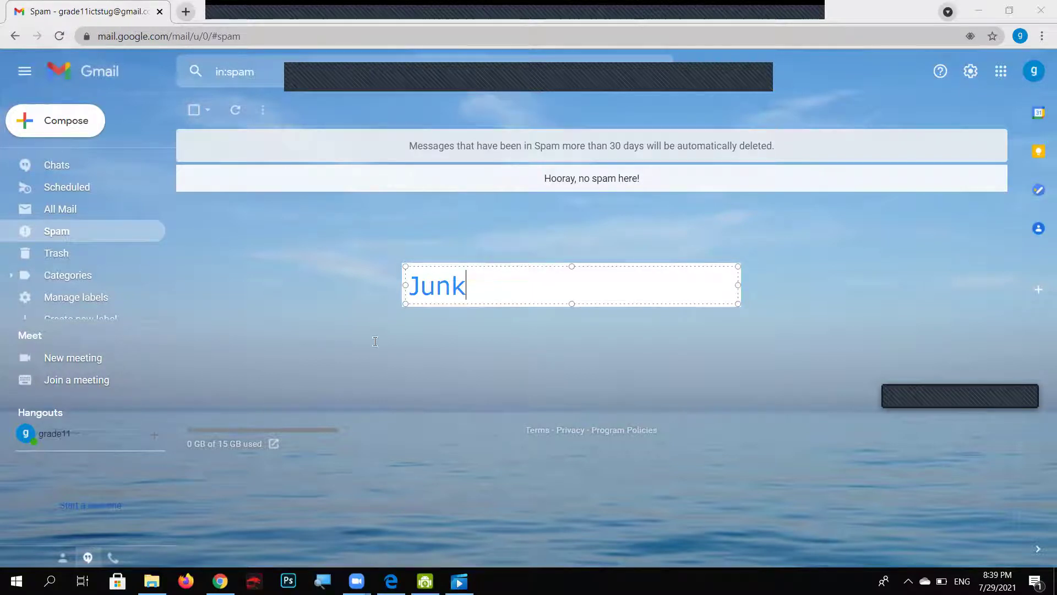
{"action": "left_click", "coordinate": [408, 356]}
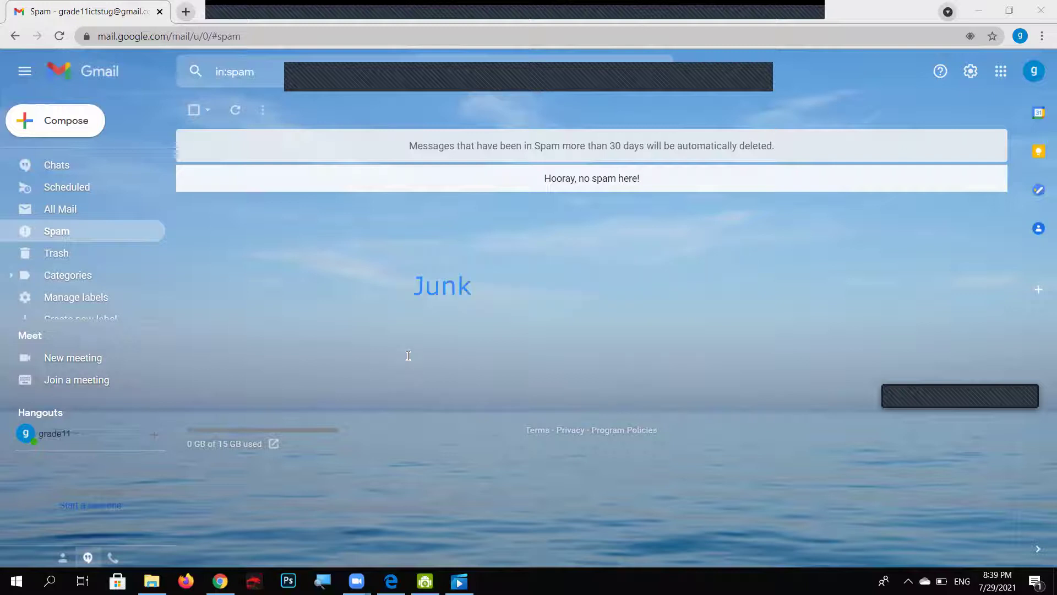
Step: Add a 'Deleted' text annotation below Junk, then close the Zoom Chat window
{"action": "left_click", "coordinate": [408, 356]}
{"action": "type", "text": "Deleted"}
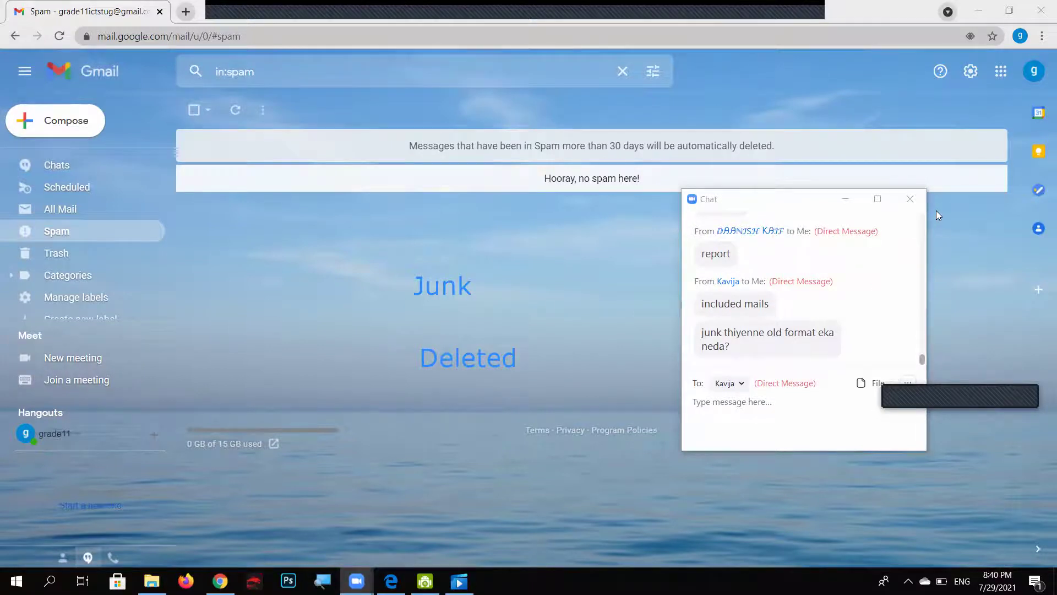
{"action": "left_click", "coordinate": [907, 201]}
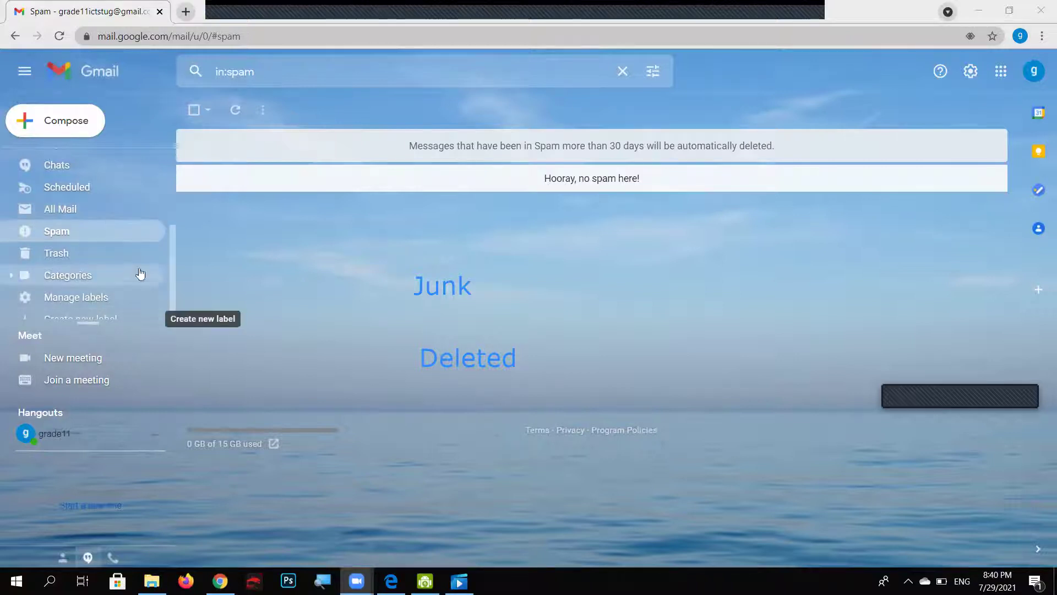
Step: Browse Inbox, then the empty Sent folder, ending on the empty Drafts folder
{"action": "left_click_drag", "start_coordinate": [171, 256], "coordinate": [170, 165]}
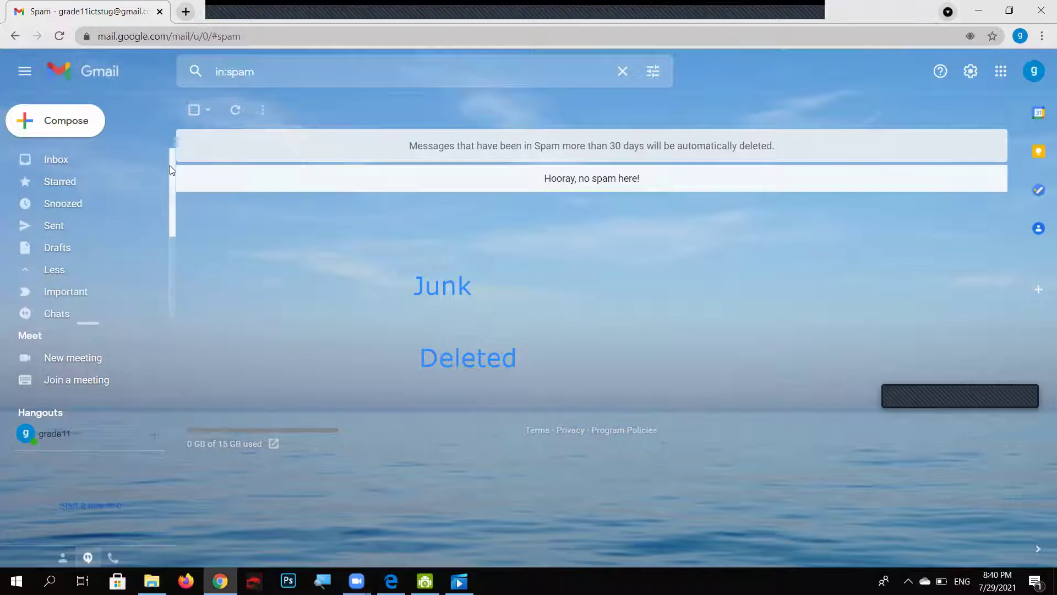
{"action": "left_click", "coordinate": [71, 161]}
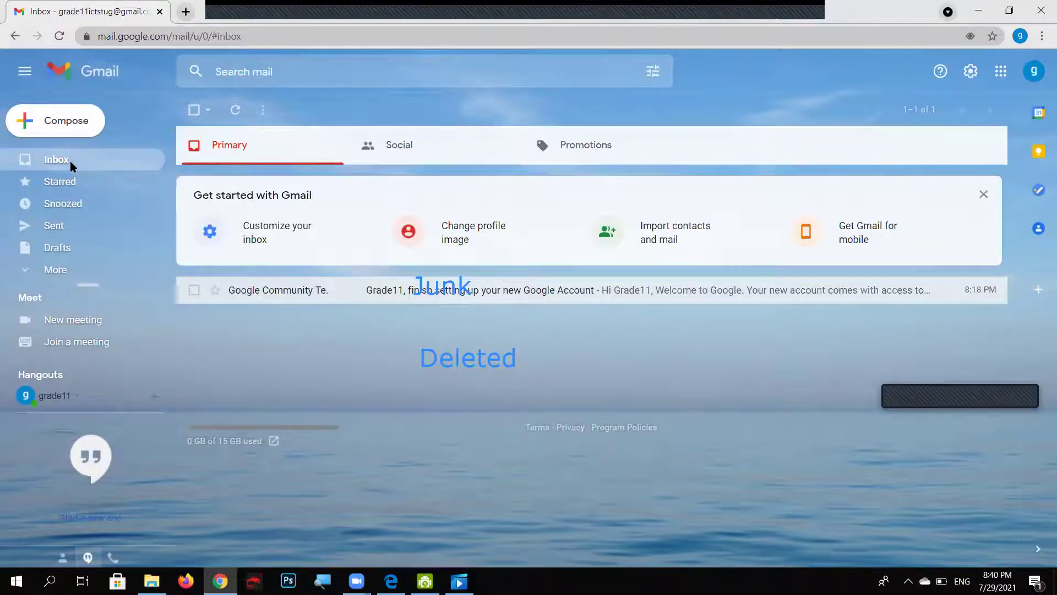
{"action": "left_click", "coordinate": [52, 234]}
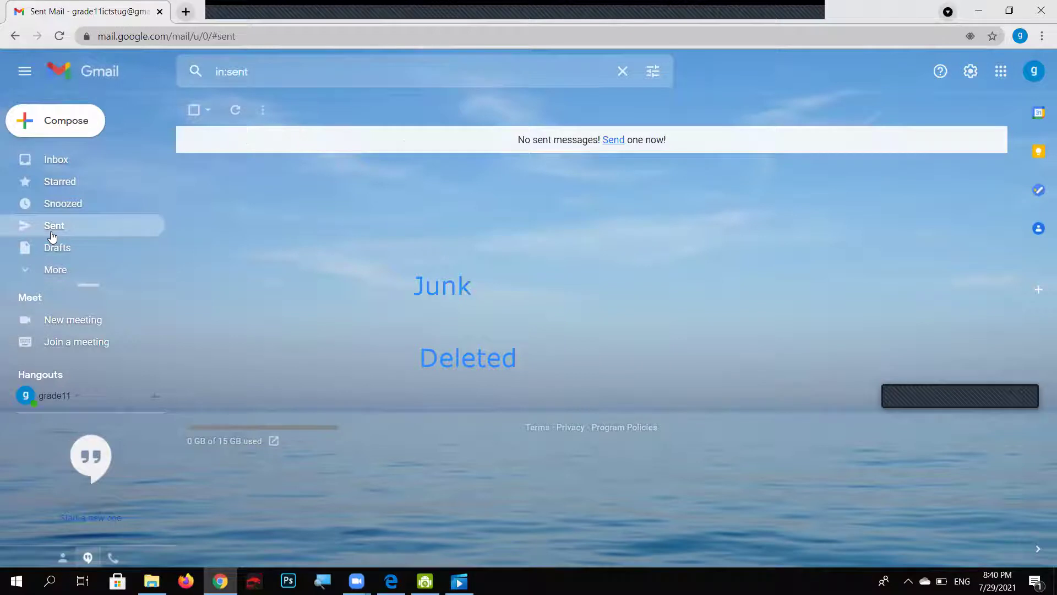
{"action": "left_click", "coordinate": [56, 248]}
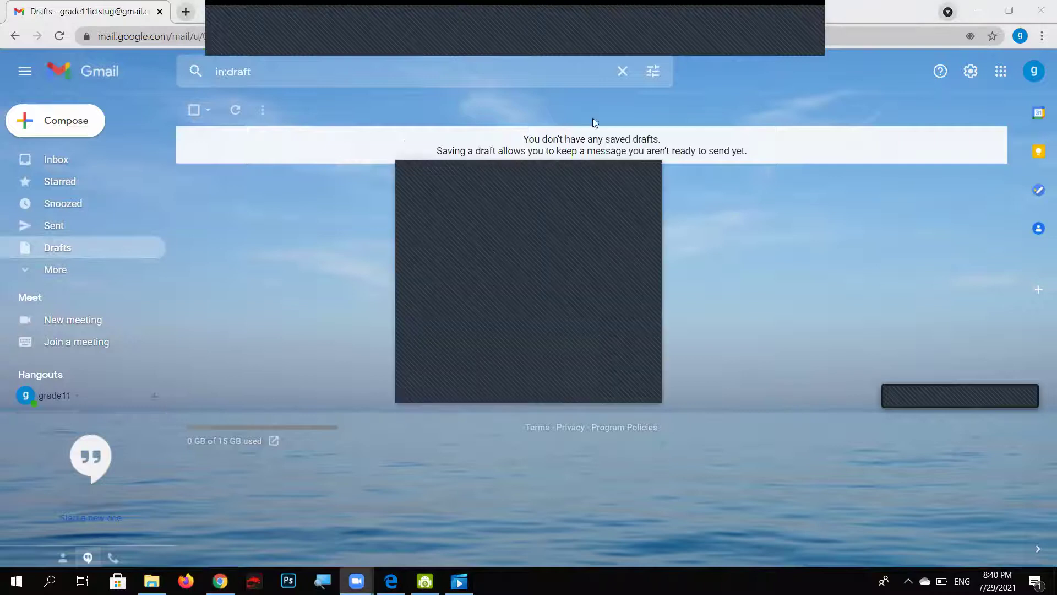
{"action": "double_click", "coordinate": [650, 392]}
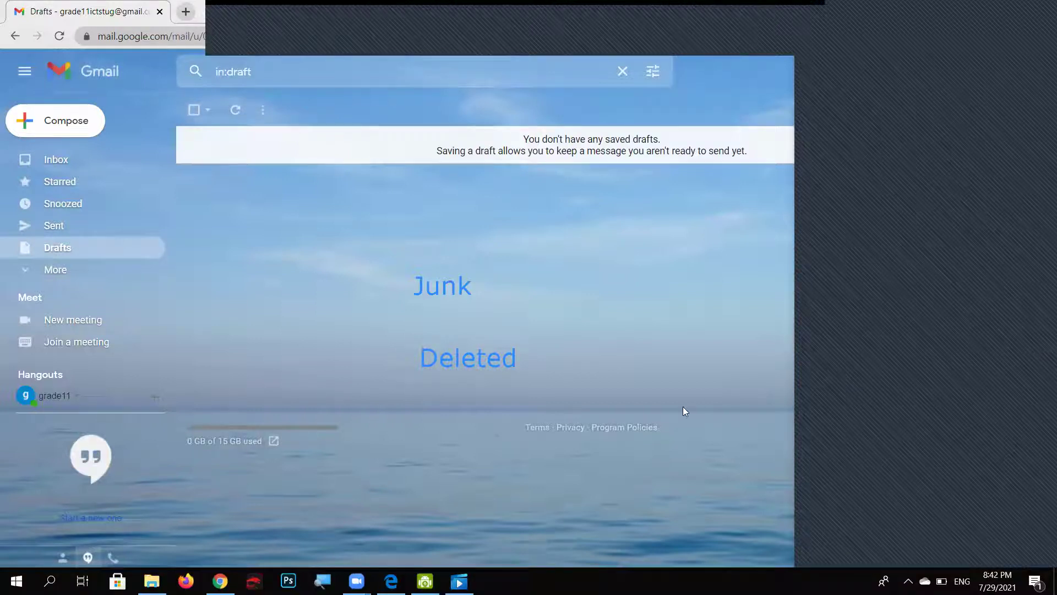
Step: Expand More to show Scheduled, All Mail, Spam and Trash, then select Spam
{"action": "left_click", "coordinate": [26, 271]}
{"action": "left_click_drag", "start_coordinate": [171, 210], "coordinate": [176, 294]}
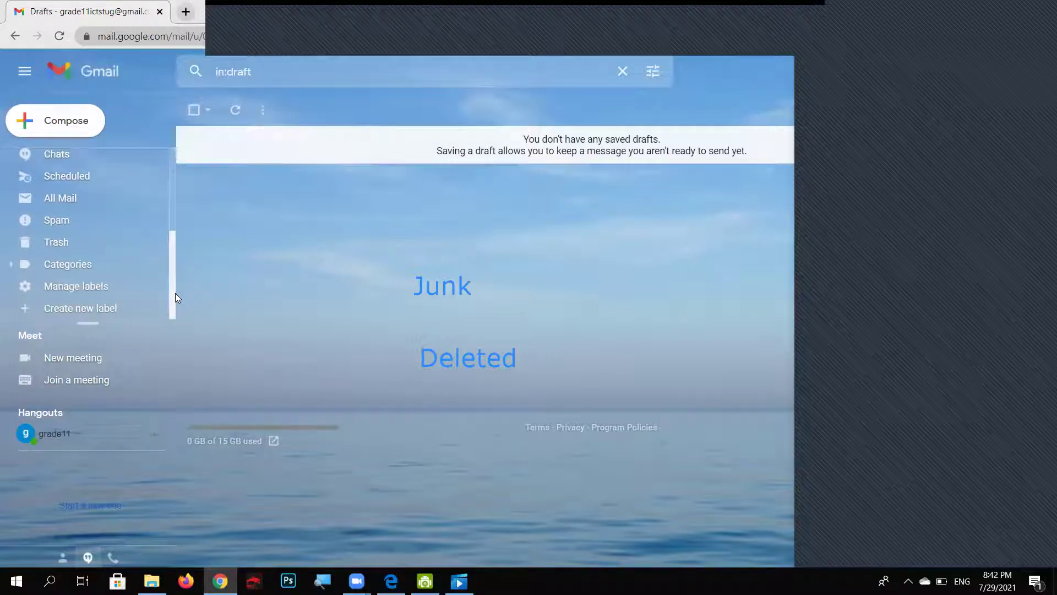
{"action": "left_click", "coordinate": [68, 222]}
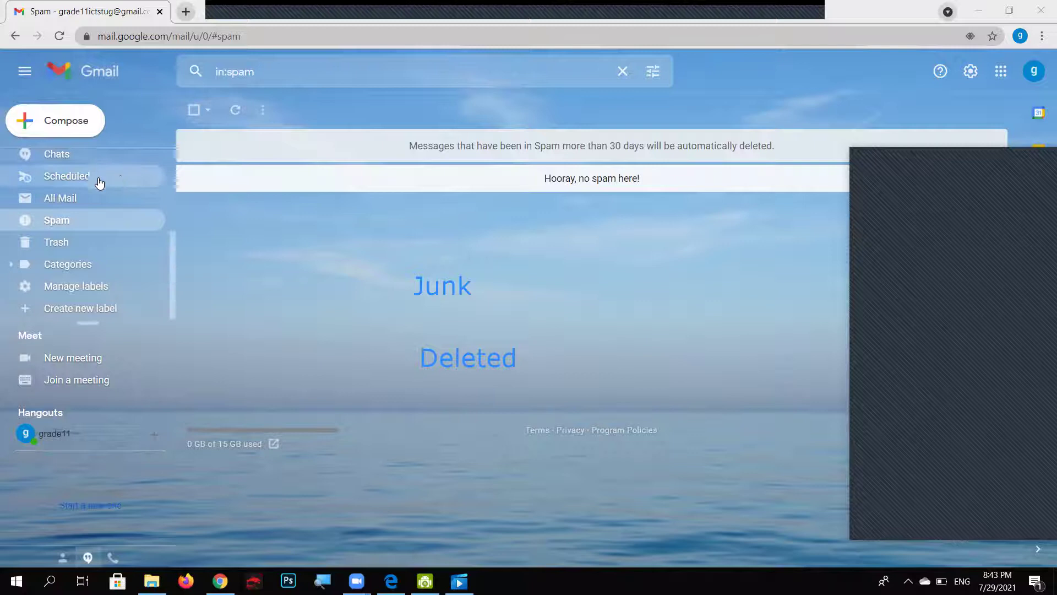
{"action": "left_click", "coordinate": [74, 182]}
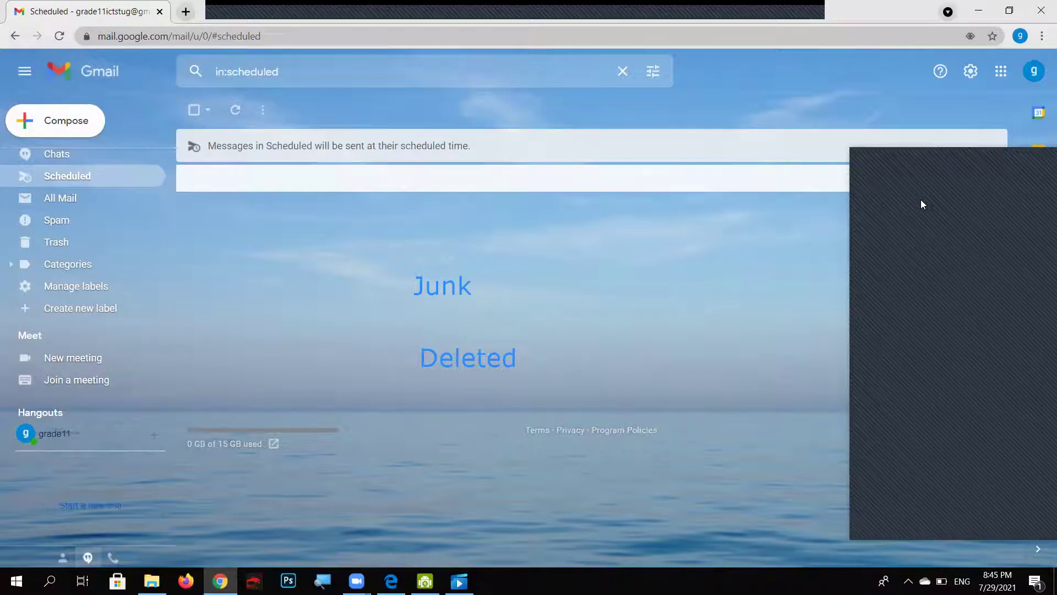
{"action": "left_click", "coordinate": [993, 165]}
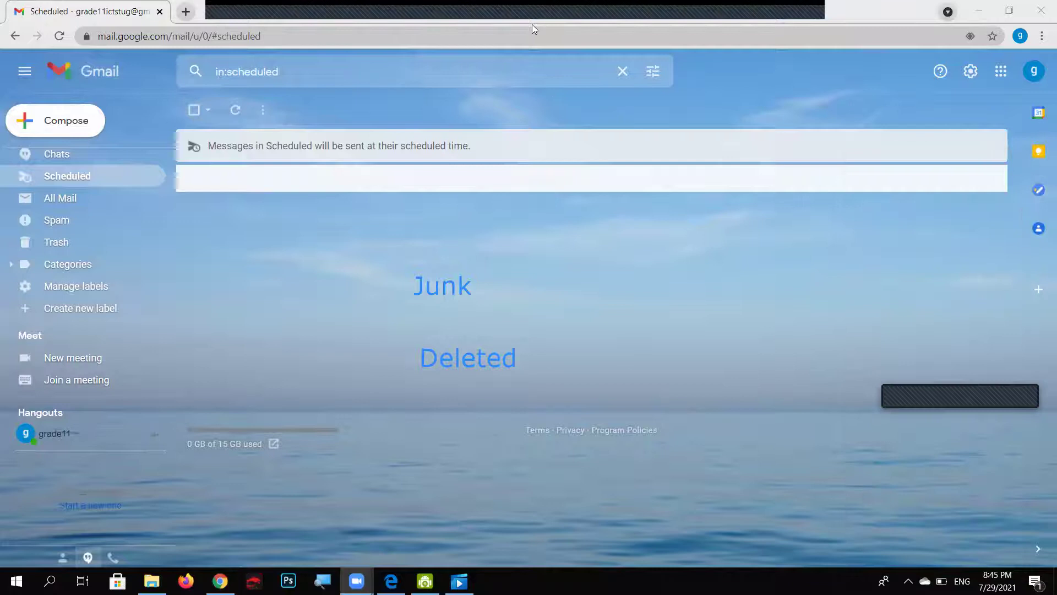
{"action": "mouse_move", "coordinate": [603, 29]}
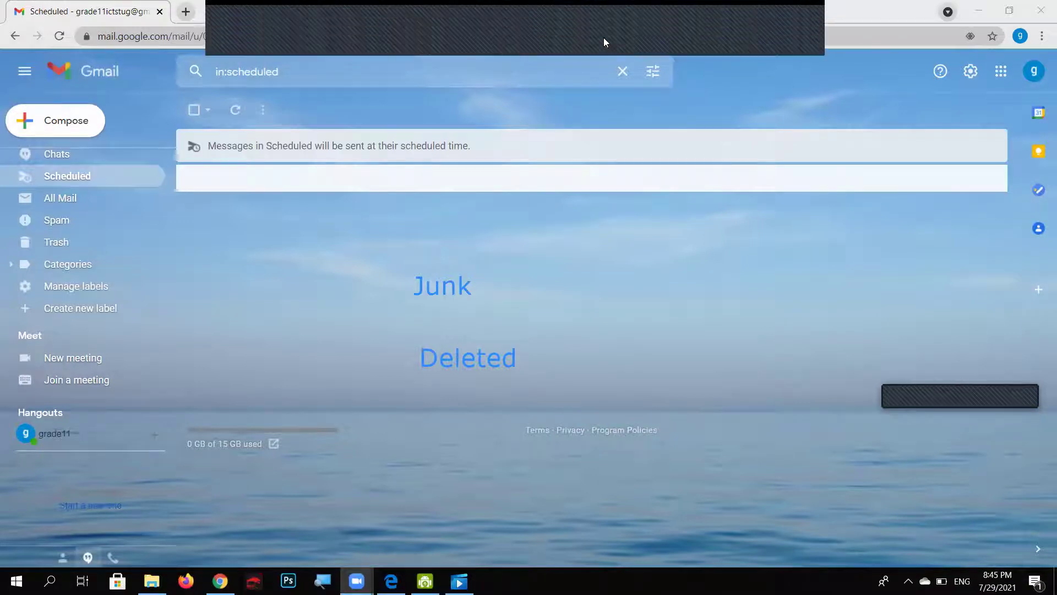
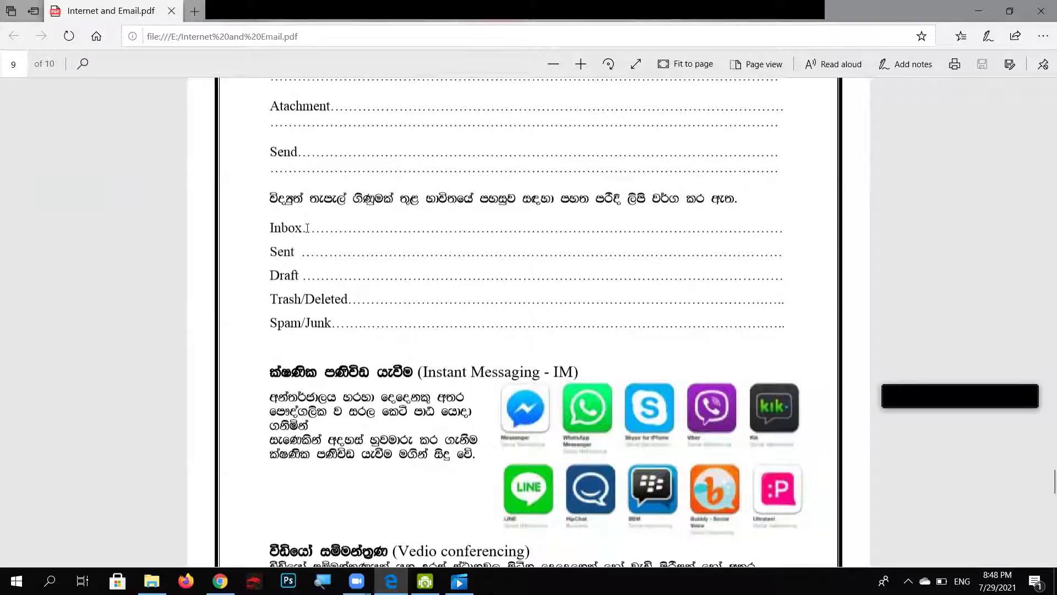
{"action": "scroll", "coordinate": [307, 228], "scroll_direction": "up", "scroll_amount": 10}
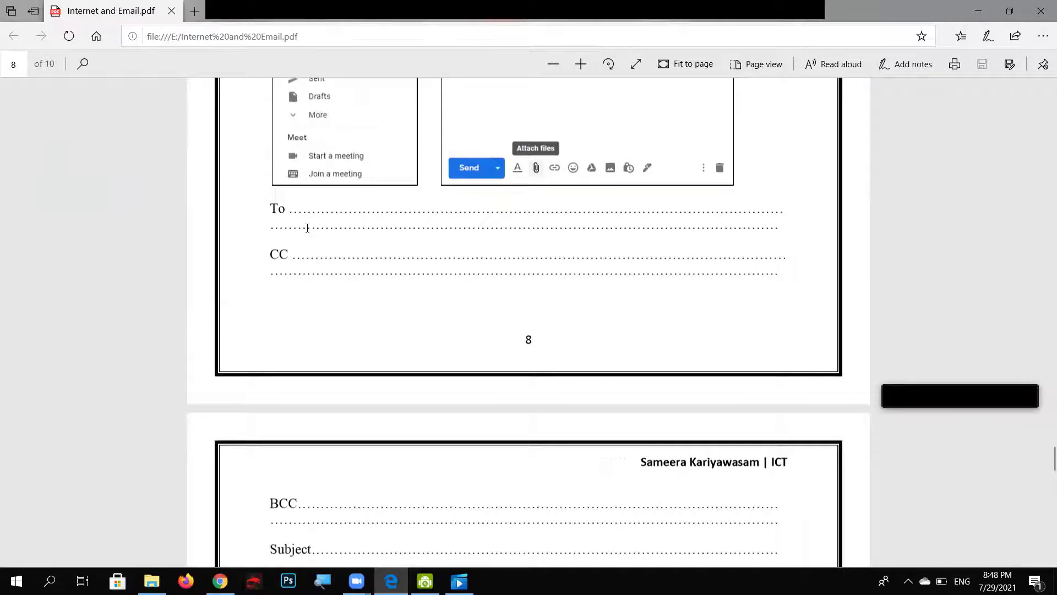
{"action": "scroll", "coordinate": [307, 227], "scroll_direction": "down", "scroll_amount": 10}
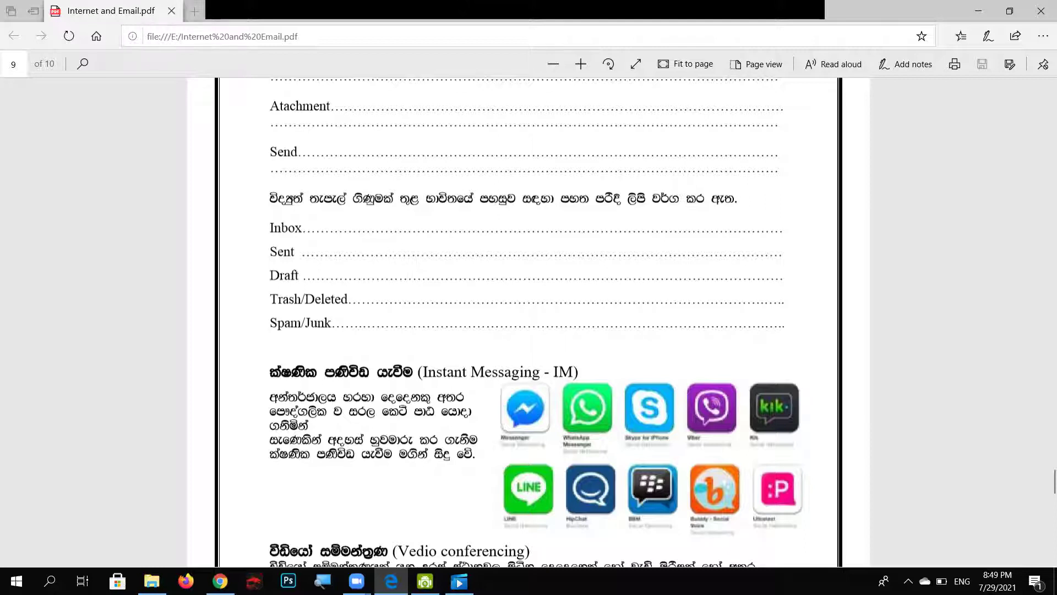
Step: Show page 9 of the Internet and Email PDF in Edge, with the mail folder list and Instant Messaging icons
{"action": "mouse_move", "coordinate": [314, 19]}
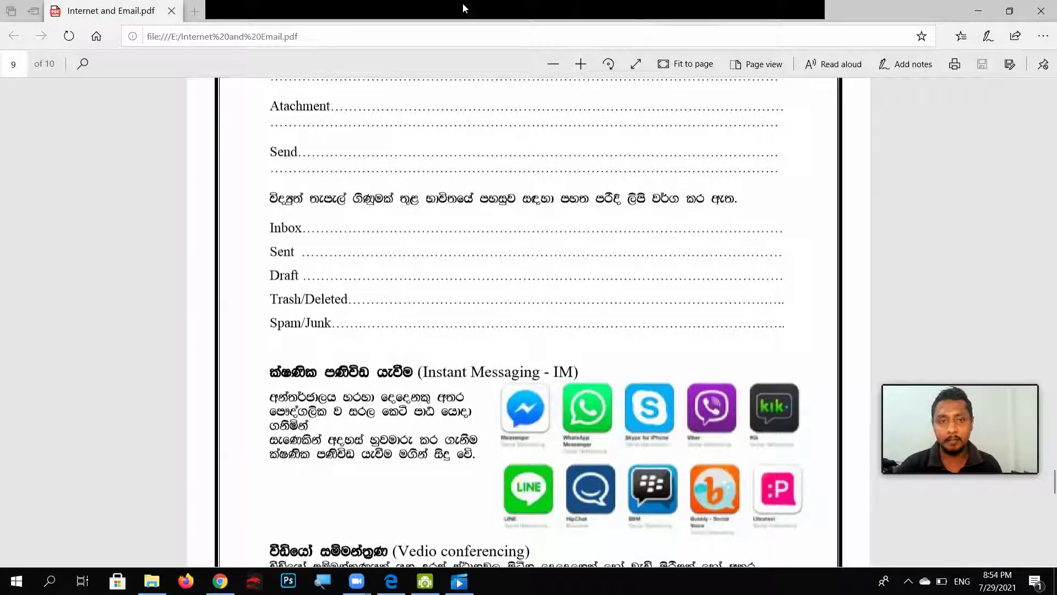
{"action": "mouse_move", "coordinate": [461, 56]}
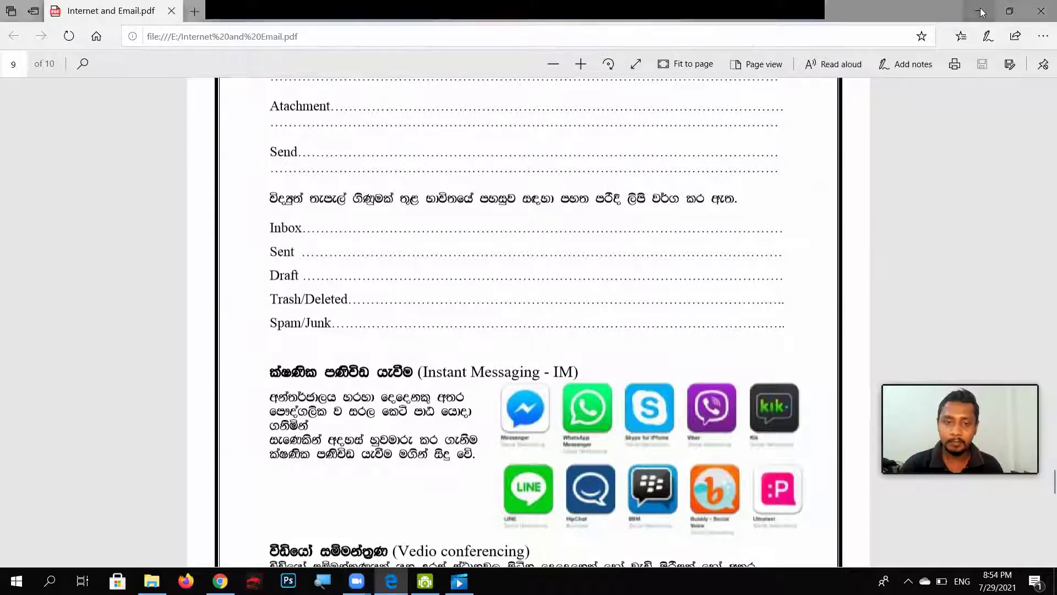
Step: Close the PDF, discard the unfinished Gmail draft and start a blank new message
{"action": "left_click", "coordinate": [1041, 12]}
{"action": "left_click", "coordinate": [219, 581]}
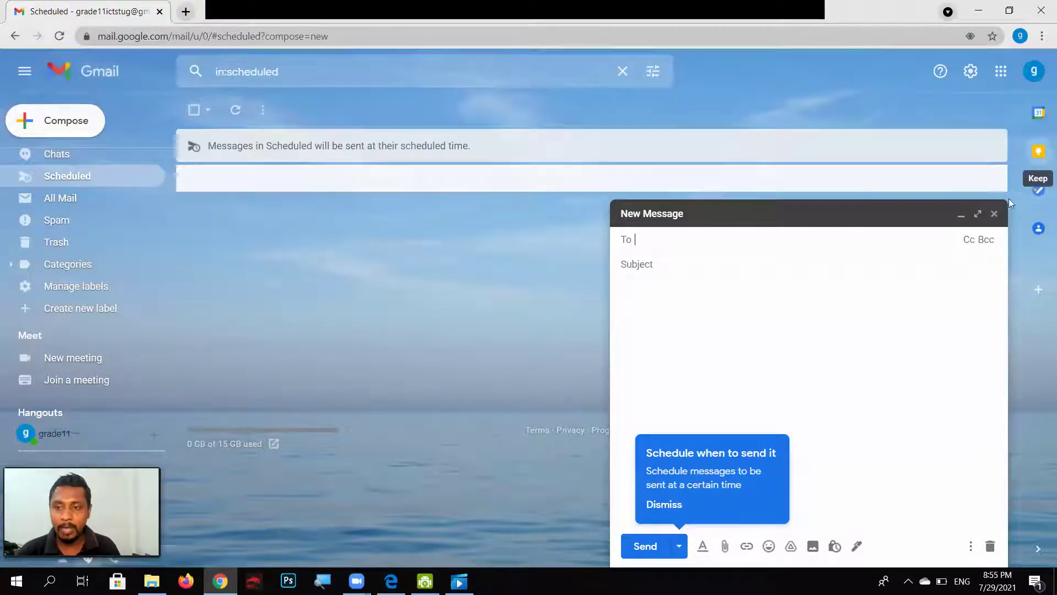
{"action": "left_click", "coordinate": [994, 214]}
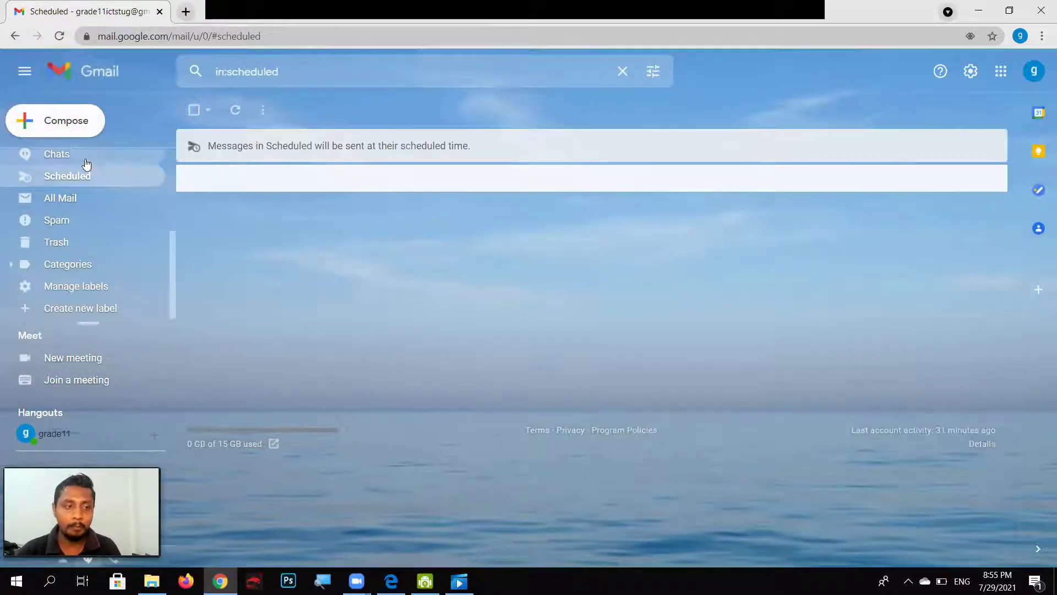
{"action": "left_click", "coordinate": [63, 130]}
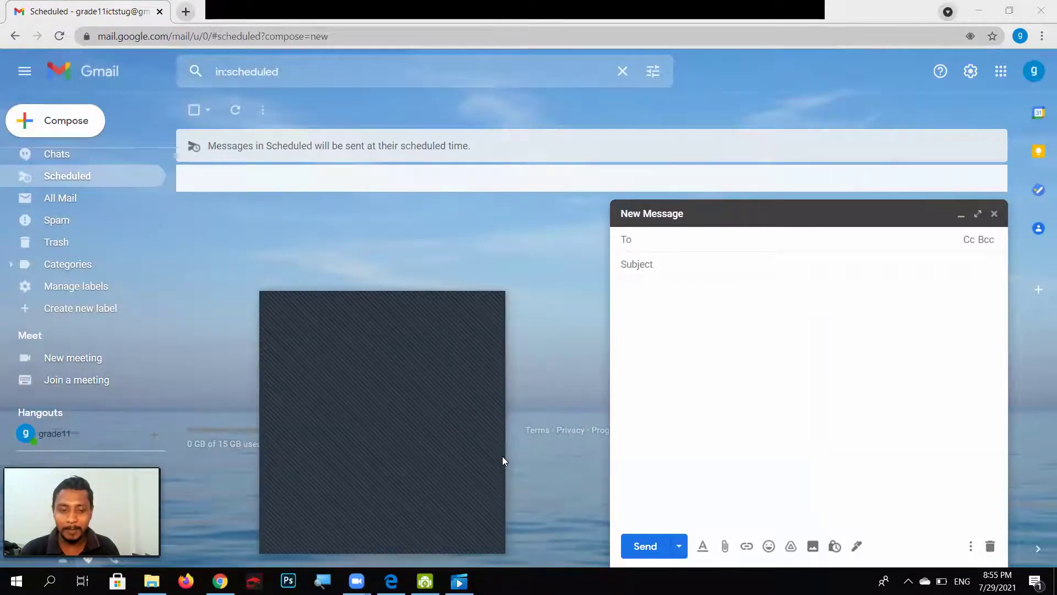
Step: Enter the first recipient's Gmail address as a To recipient chip
{"action": "left_click", "coordinate": [665, 240]}
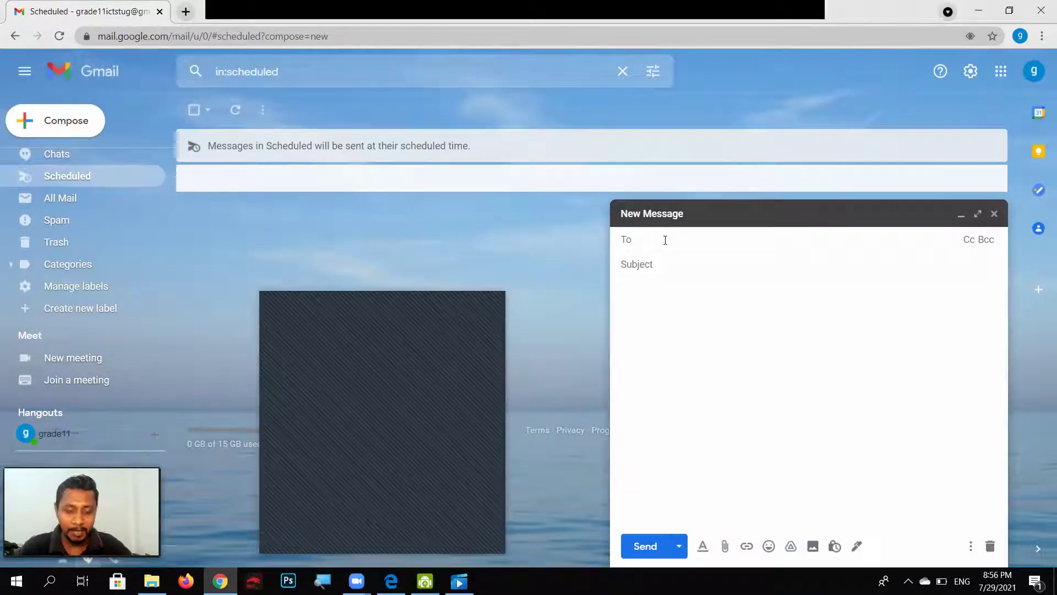
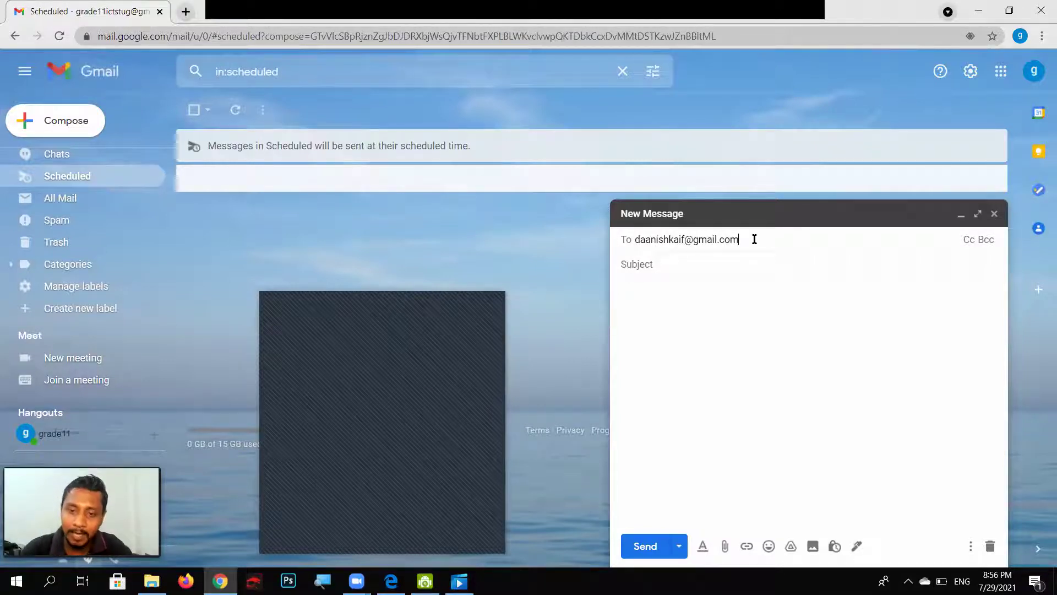
{"action": "key", "text": "Return"}
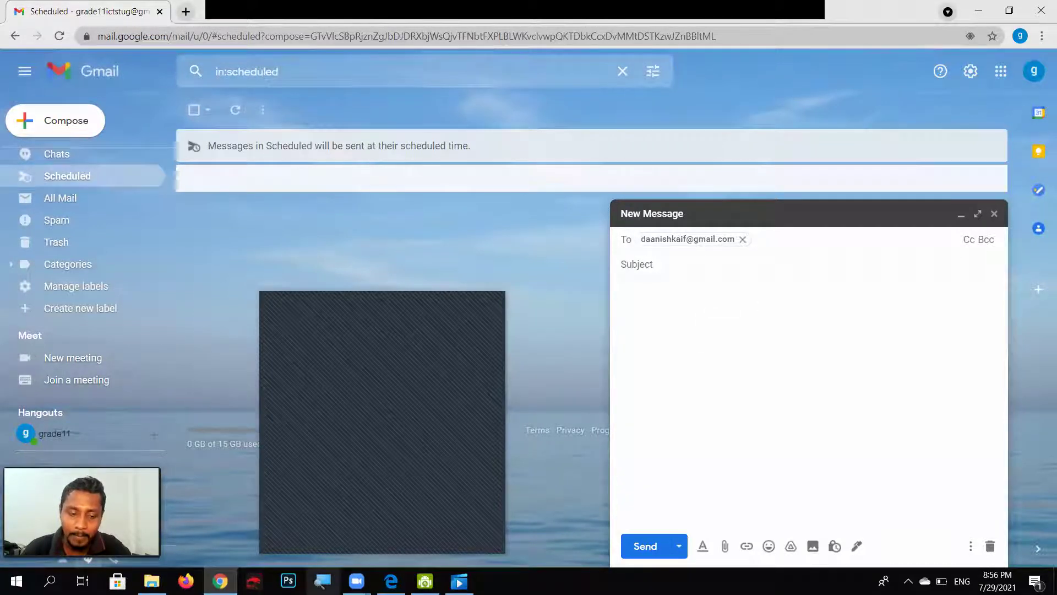
{"action": "left_click", "coordinate": [322, 581]}
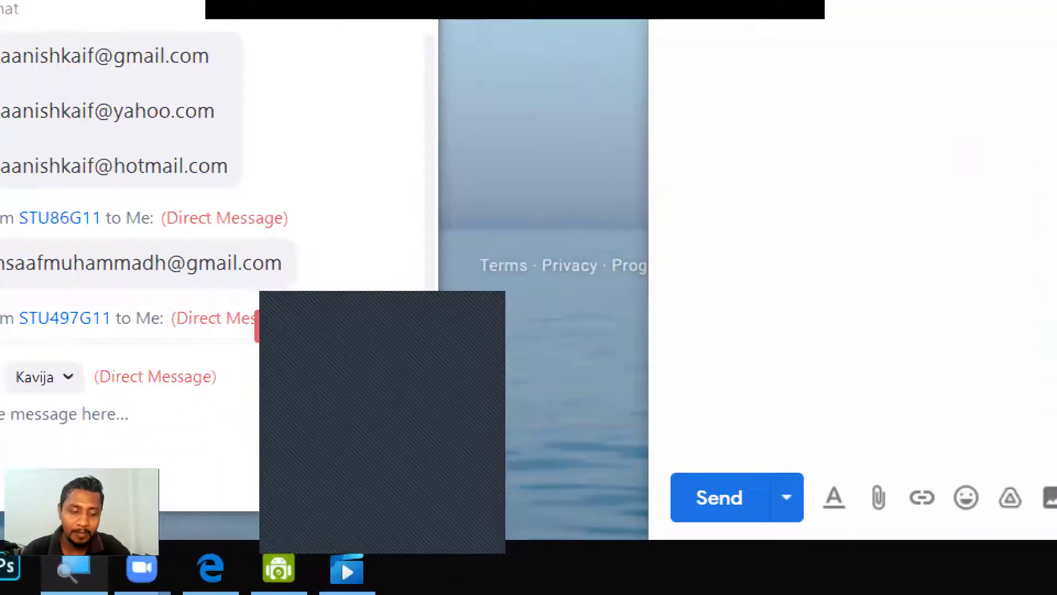
{"action": "left_click", "coordinate": [73, 569]}
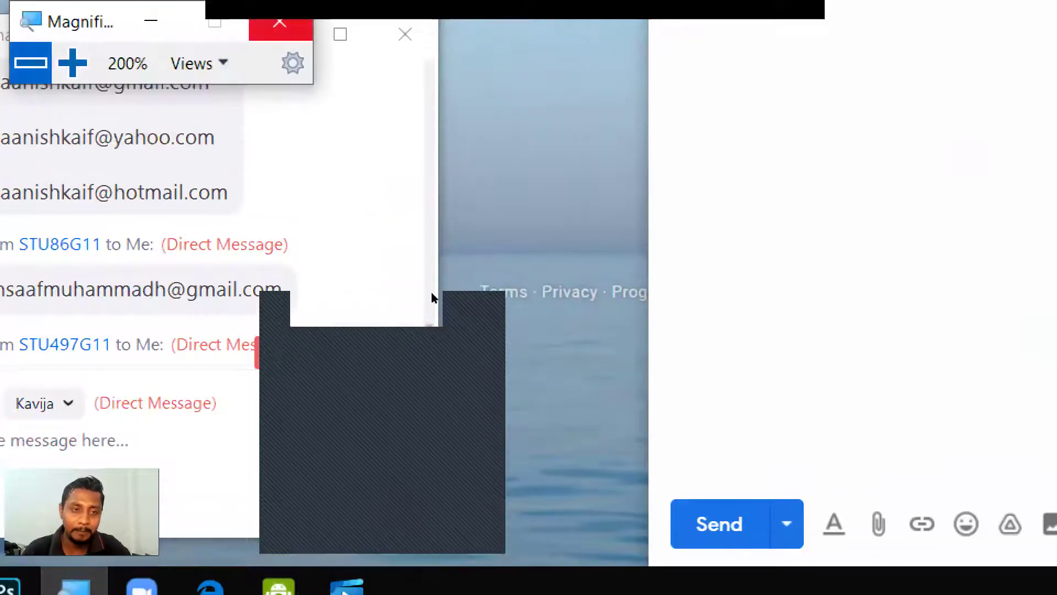
{"action": "key", "text": "super+Escape"}
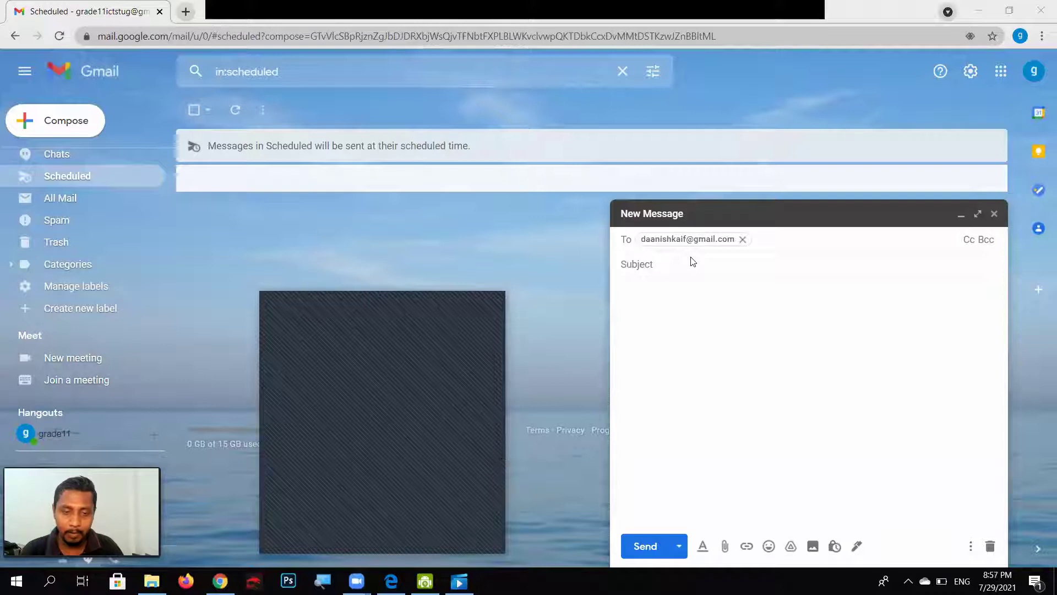
{"action": "left_click", "coordinate": [759, 237]}
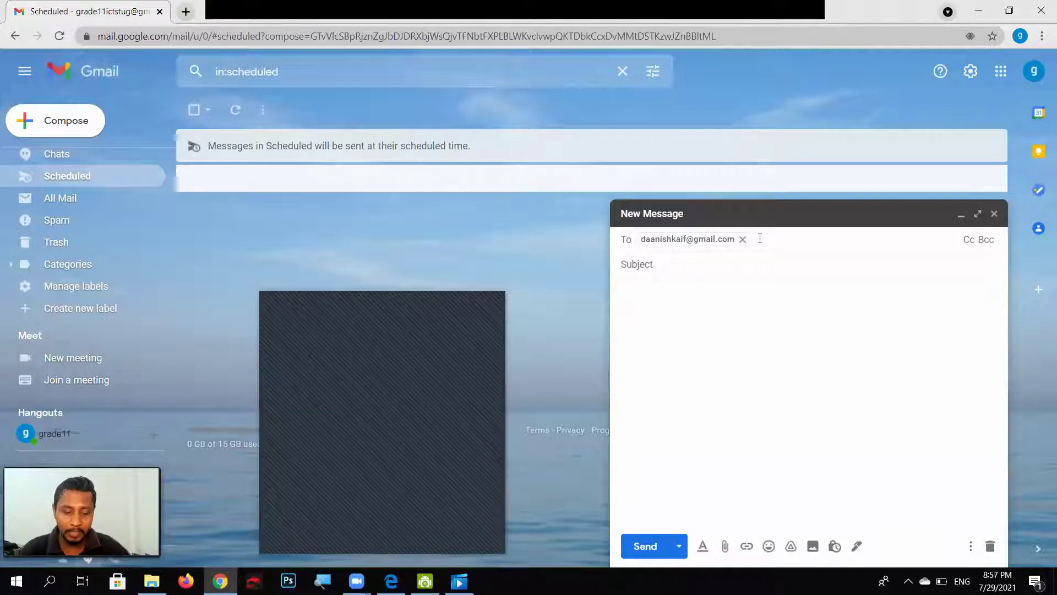
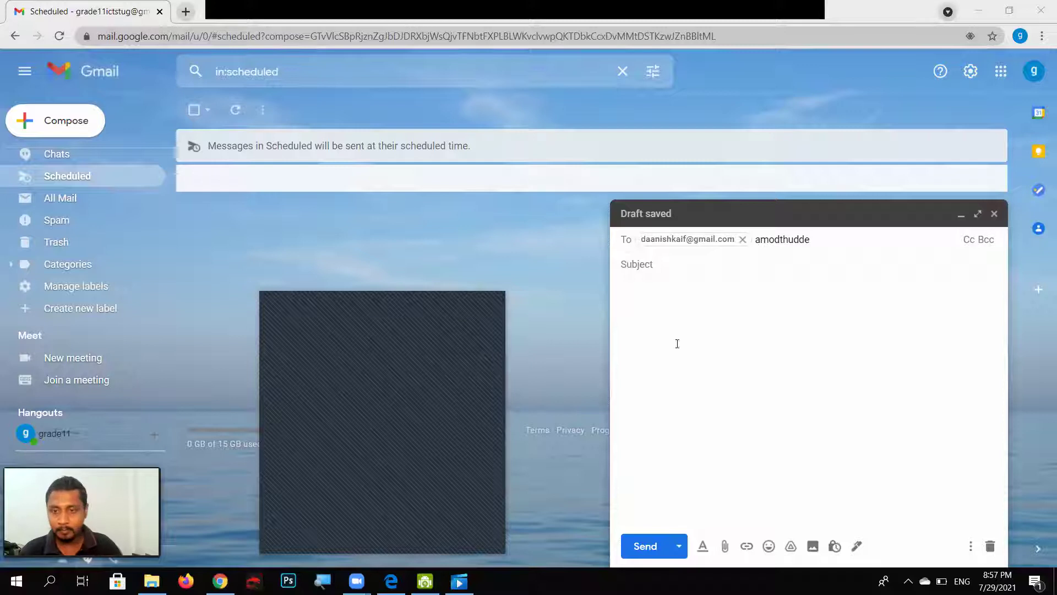
{"action": "left_click", "coordinate": [813, 243]}
{"action": "key", "text": "BackSpace"}
{"action": "key", "text": "BackSpace"}
{"action": "key", "text": "BackSpace"}
{"action": "key", "text": "BackSpace"}
{"action": "key", "text": "BackSpace"}
{"action": "key", "text": "BackSpace"}
{"action": "key", "text": "BackSpace"}
{"action": "key", "text": "BackSpace"}
{"action": "key", "text": "BackSpace"}
{"action": "key", "text": "BackSpace"}
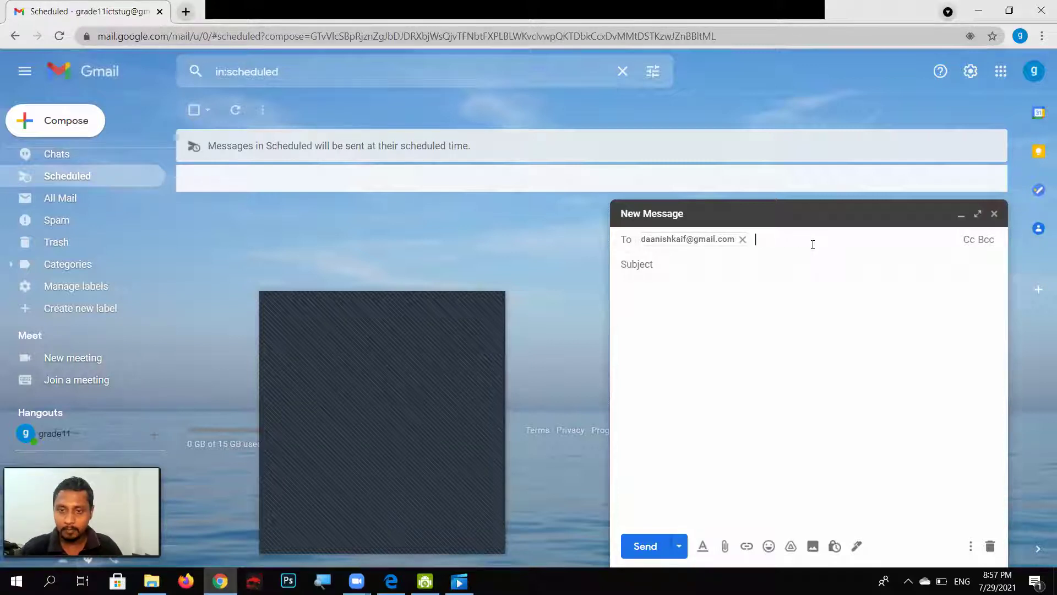
Step: Paste into the To field, then delete the stray passcode, Meeting ID and Mumbai time entries
{"action": "key", "text": "ctrl+v"}
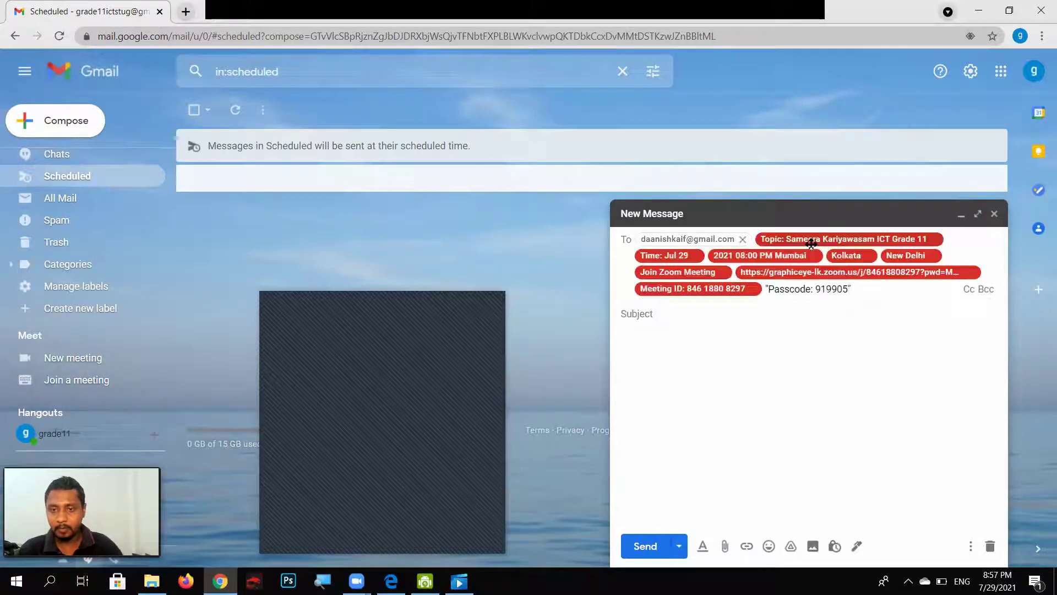
{"action": "key", "text": "BackSpace"}
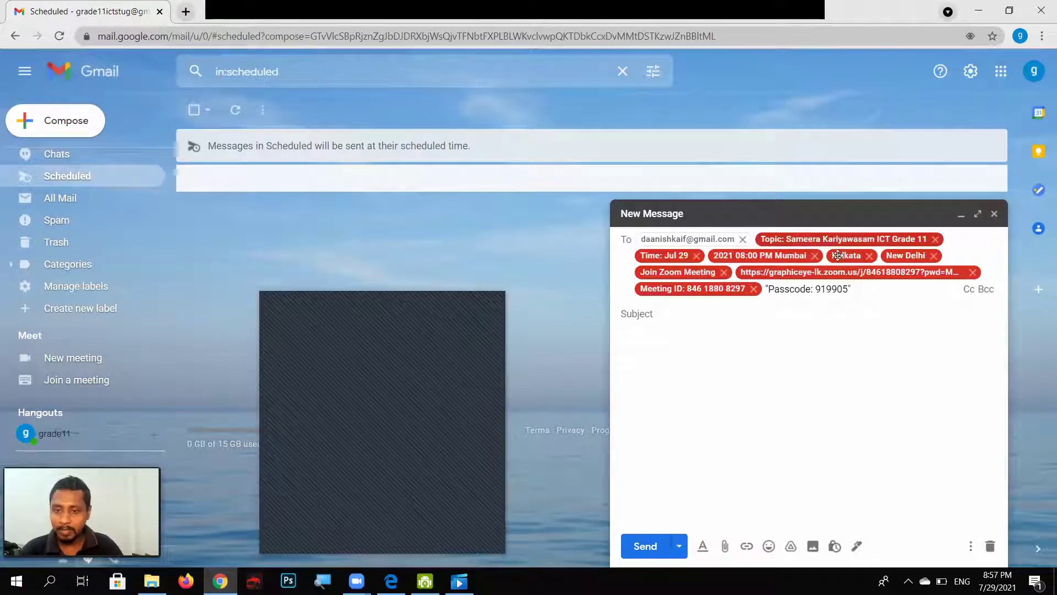
{"action": "key", "text": "BackSpace"}
{"action": "key", "text": "BackSpace"}
{"action": "key", "text": "BackSpace"}
{"action": "key", "text": "BackSpace"}
{"action": "key", "text": "BackSpace"}
{"action": "key", "text": "BackSpace"}
{"action": "key", "text": "BackSpace"}
{"action": "key", "text": "BackSpace"}
{"action": "key", "text": "BackSpace"}
{"action": "key", "text": "BackSpace"}
{"action": "key", "text": "BackSpace"}
{"action": "key", "text": "BackSpace"}
{"action": "key", "text": "BackSpace"}
{"action": "key", "text": "BackSpace"}
{"action": "key", "text": "BackSpace"}
{"action": "key", "text": "BackSpace"}
{"action": "key", "text": "BackSpace"}
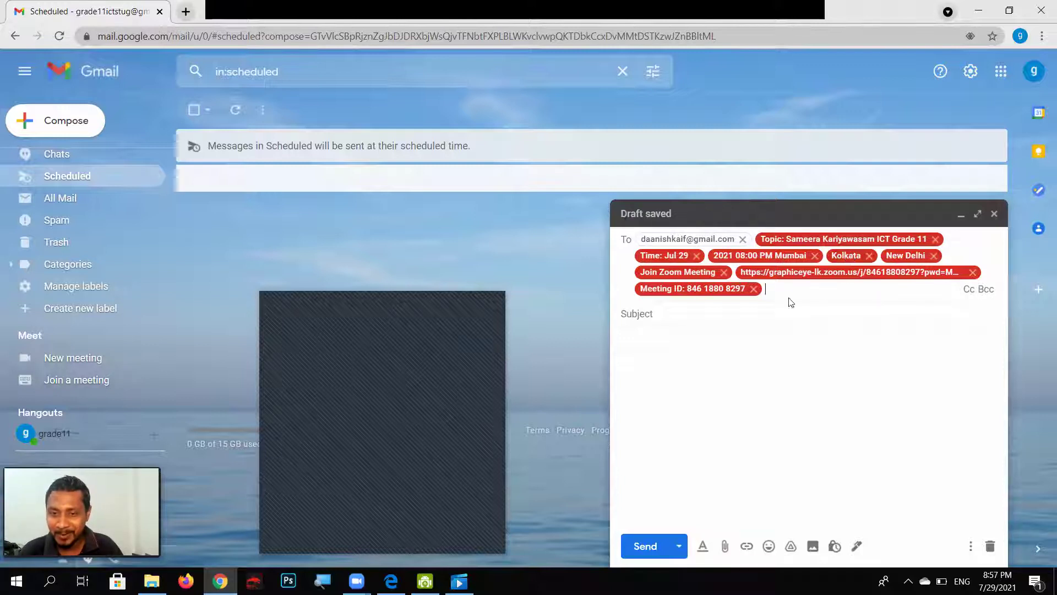
{"action": "left_click", "coordinate": [753, 289]}
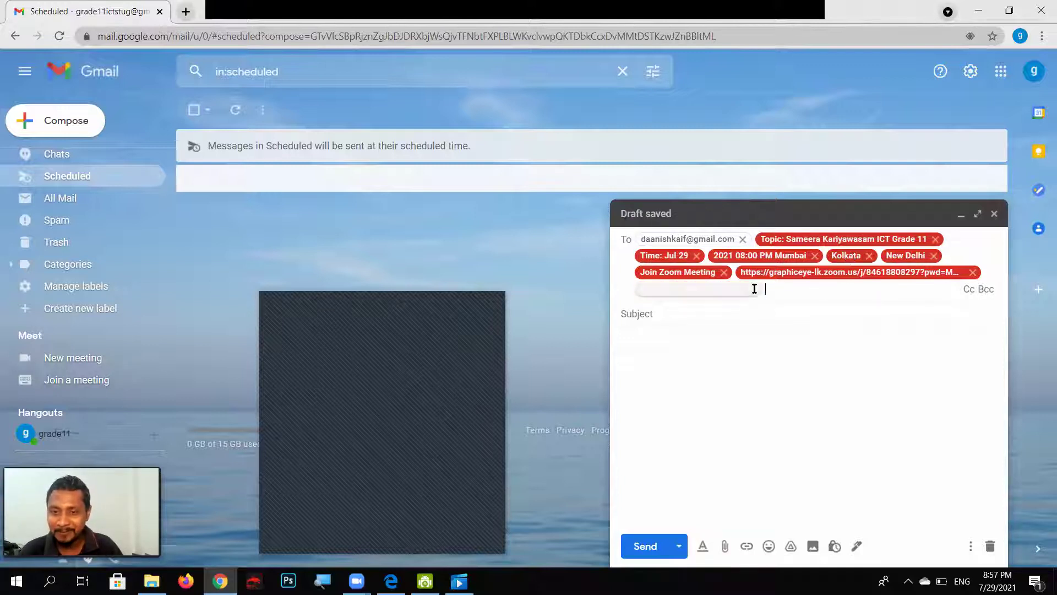
{"action": "left_click", "coordinate": [814, 256]}
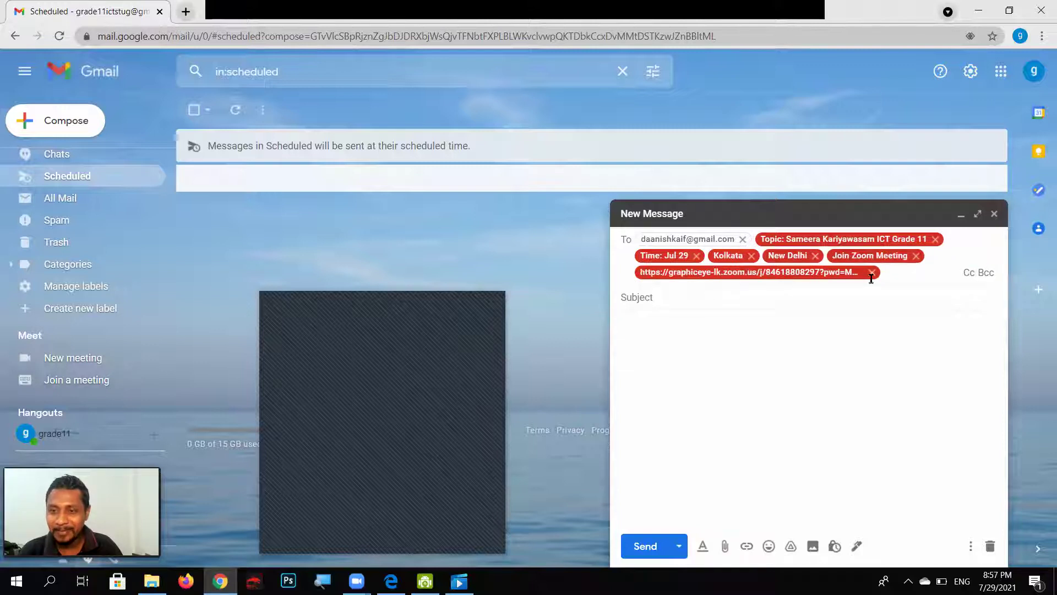
{"action": "double_click", "coordinate": [868, 274]}
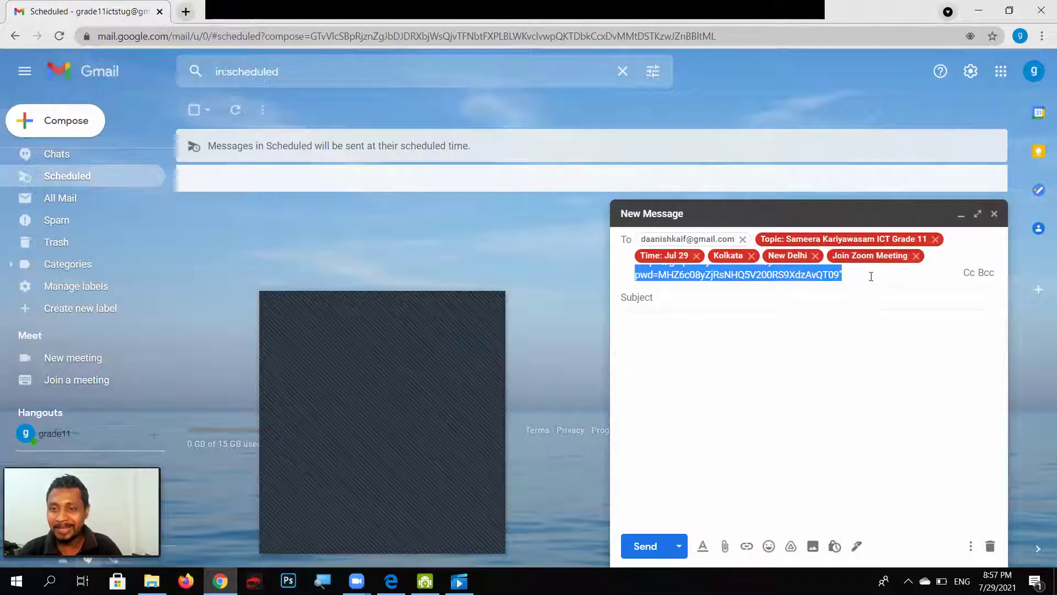
Step: Remove the Join Zoom Meeting, Topic, Time, Kolkata and New Delhi chips and leftover link text
{"action": "left_click", "coordinate": [916, 256]}
{"action": "left_click", "coordinate": [936, 240]}
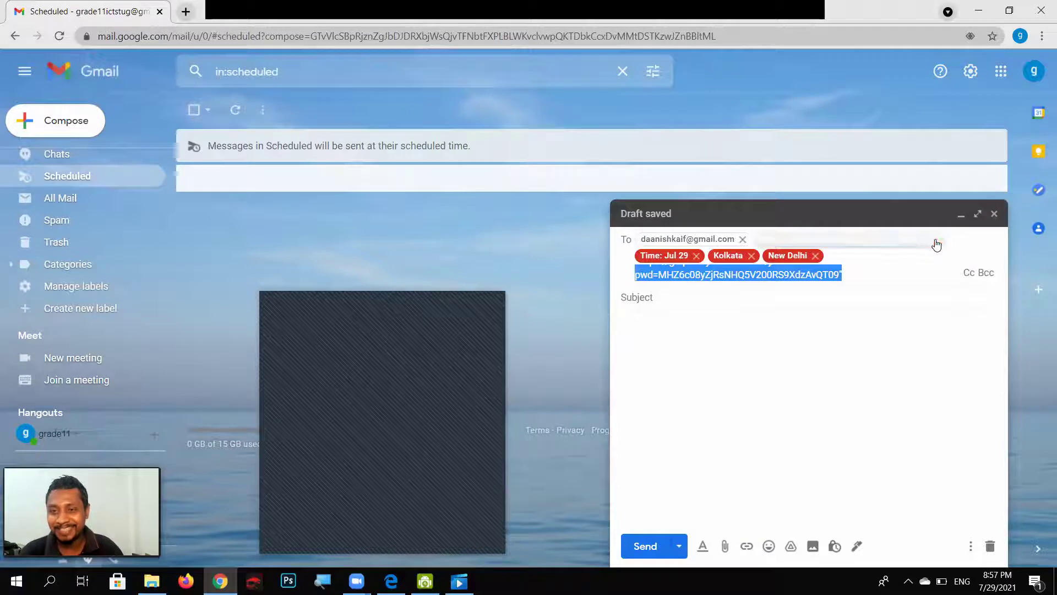
{"action": "left_click", "coordinate": [817, 241]}
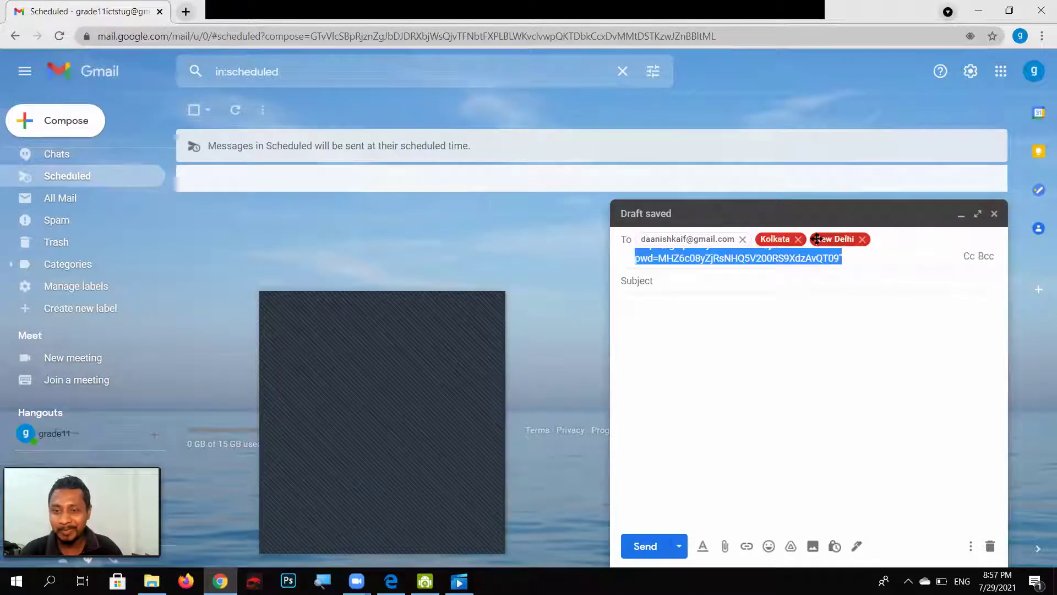
{"action": "left_click", "coordinate": [798, 240]}
{"action": "left_click", "coordinate": [805, 240]}
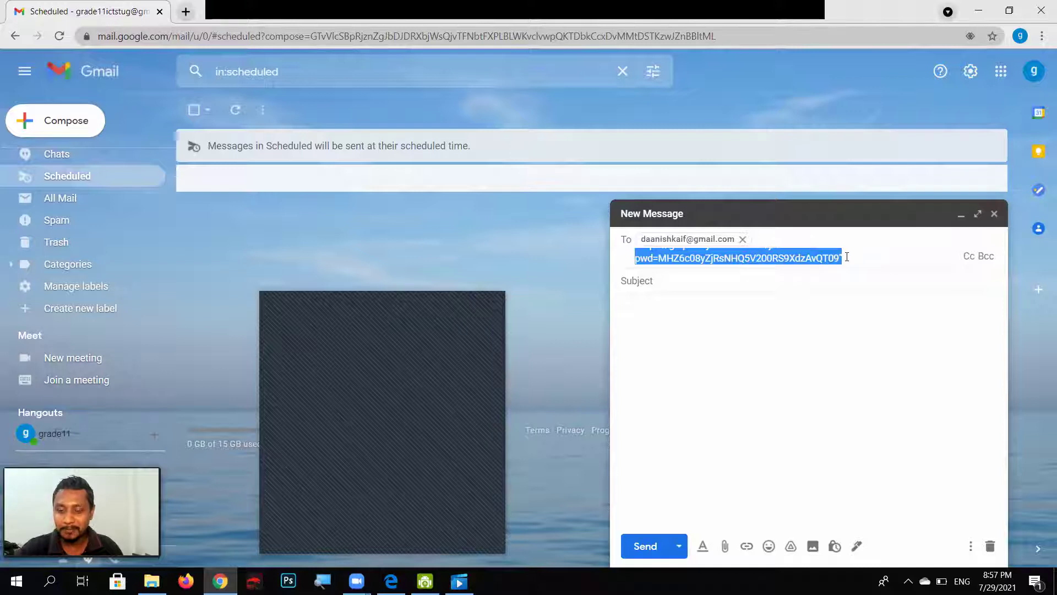
{"action": "key", "text": "BackSpace"}
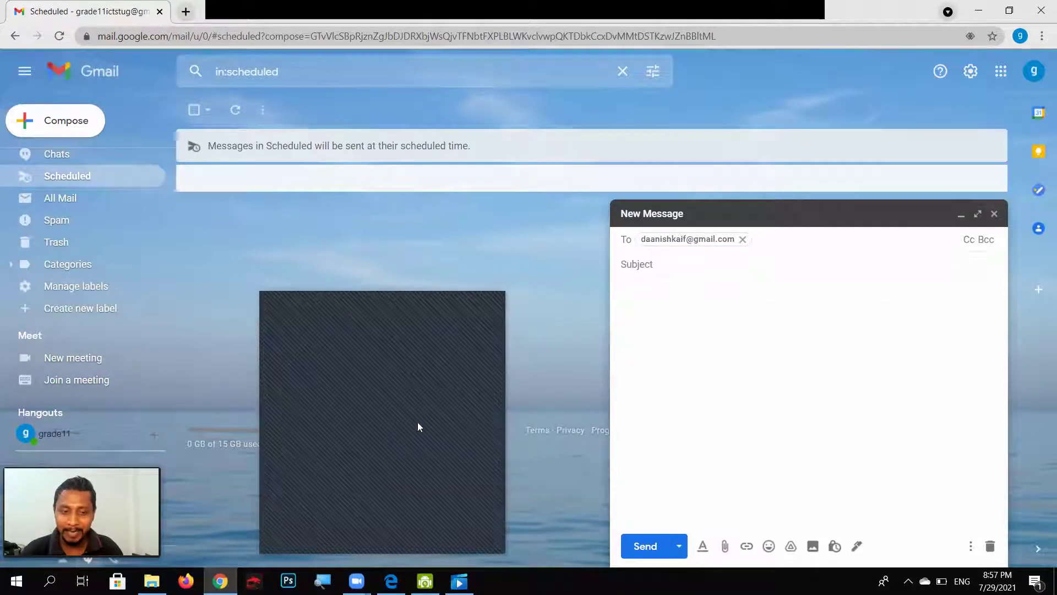
{"action": "left_click", "coordinate": [372, 428]}
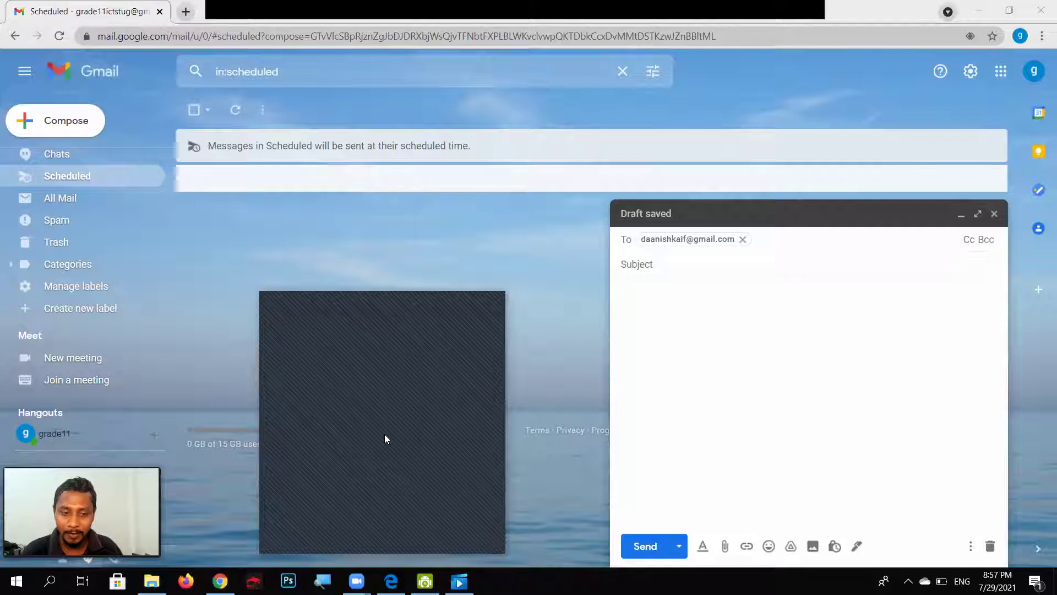
{"action": "right_click", "coordinate": [765, 237]}
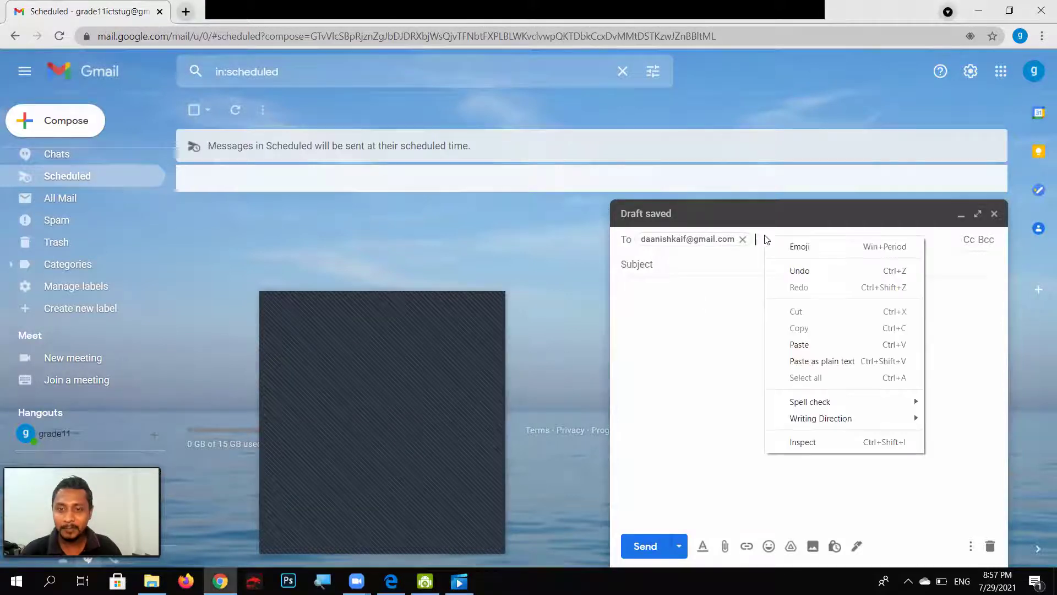
Step: Paste the second student's address and type the third student's Gmail address into To
{"action": "left_click", "coordinate": [798, 344]}
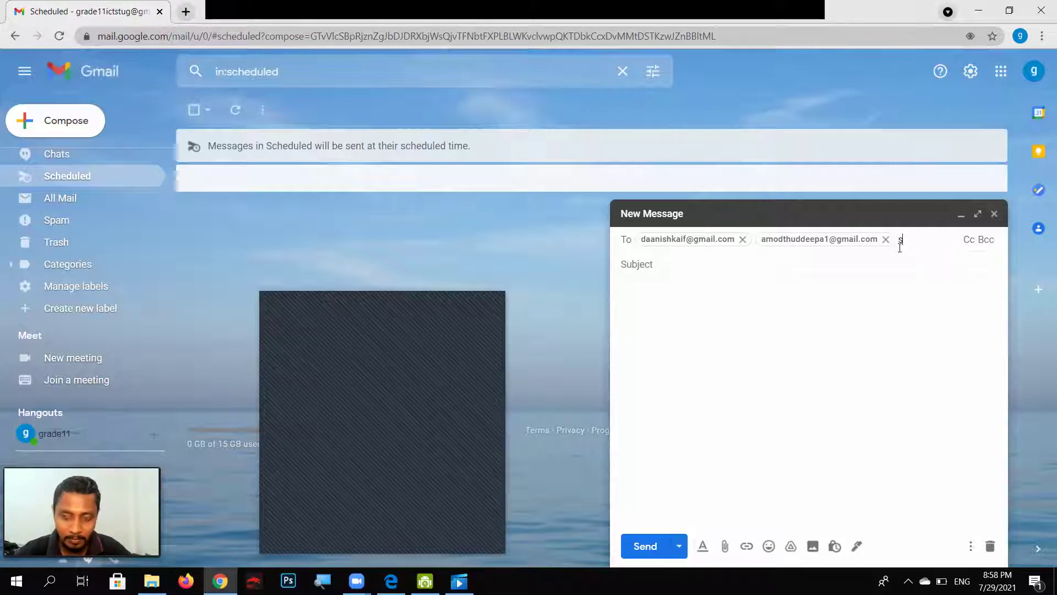
{"action": "key", "text": "BackSpace"}
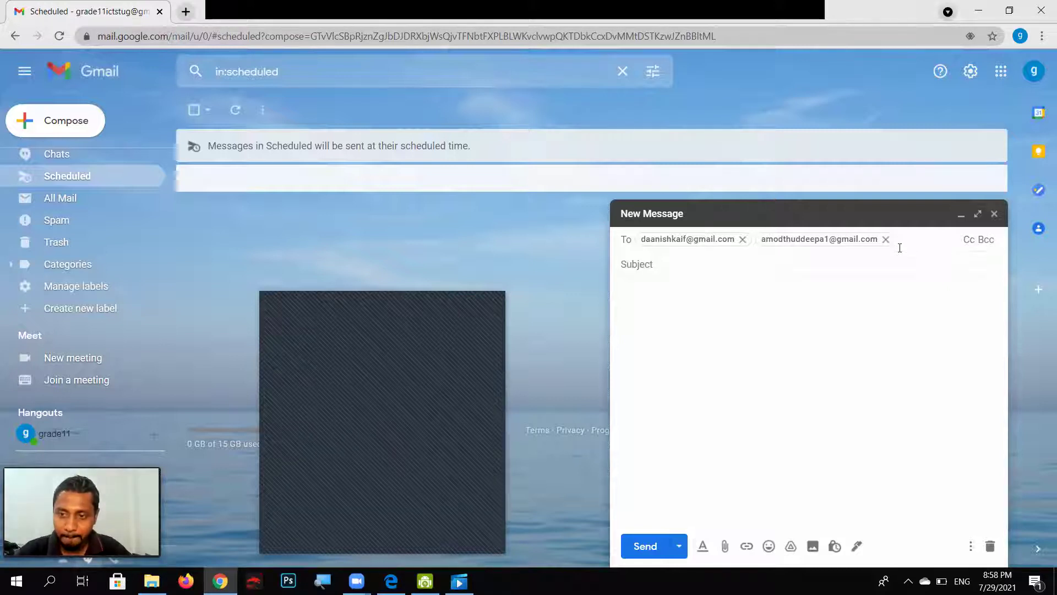
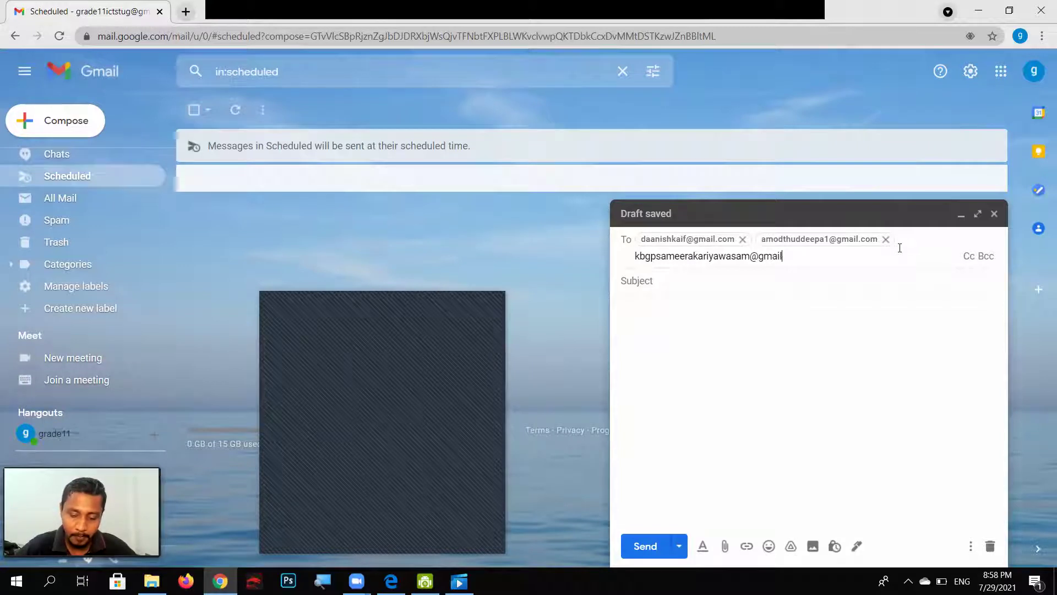
{"action": "left_click", "coordinate": [852, 338]}
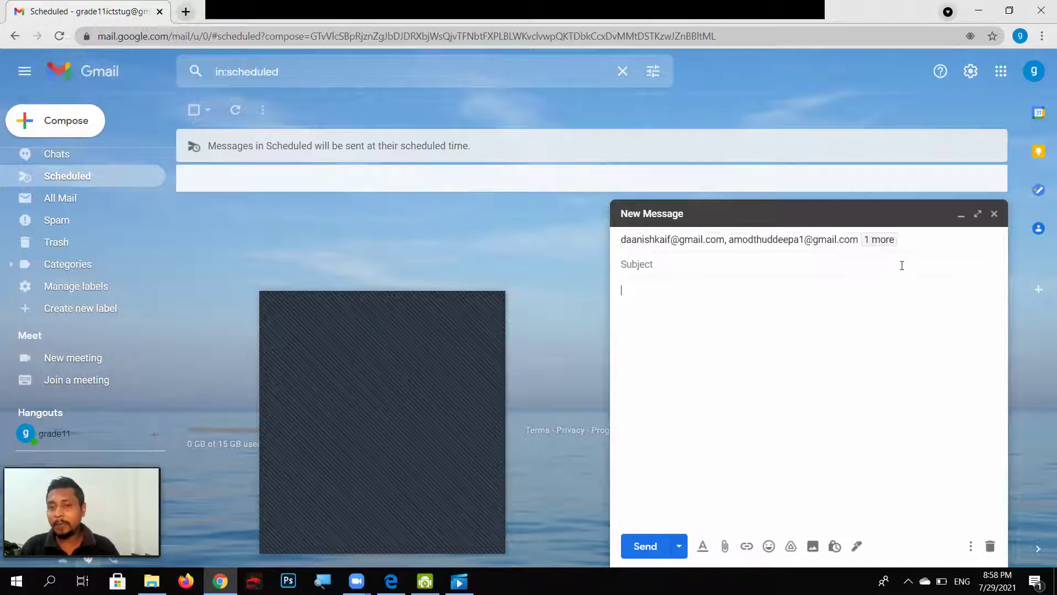
Step: Expand the collapsed recipients line to show all three To addresses
{"action": "left_click", "coordinate": [918, 237]}
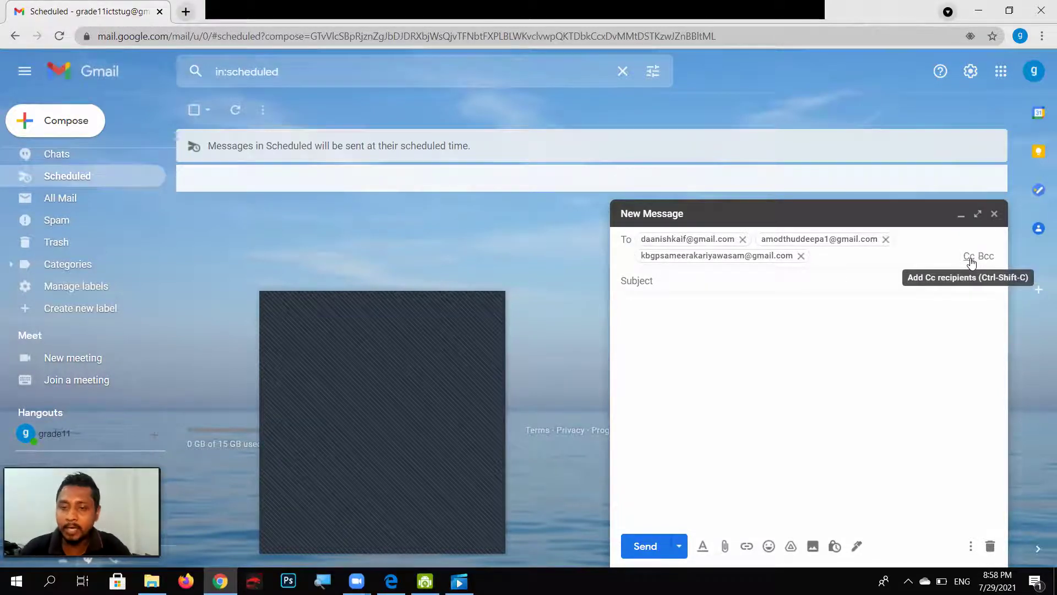
Step: Add a Cc line and paste the Cc recipient's address into it
{"action": "left_click", "coordinate": [970, 256]}
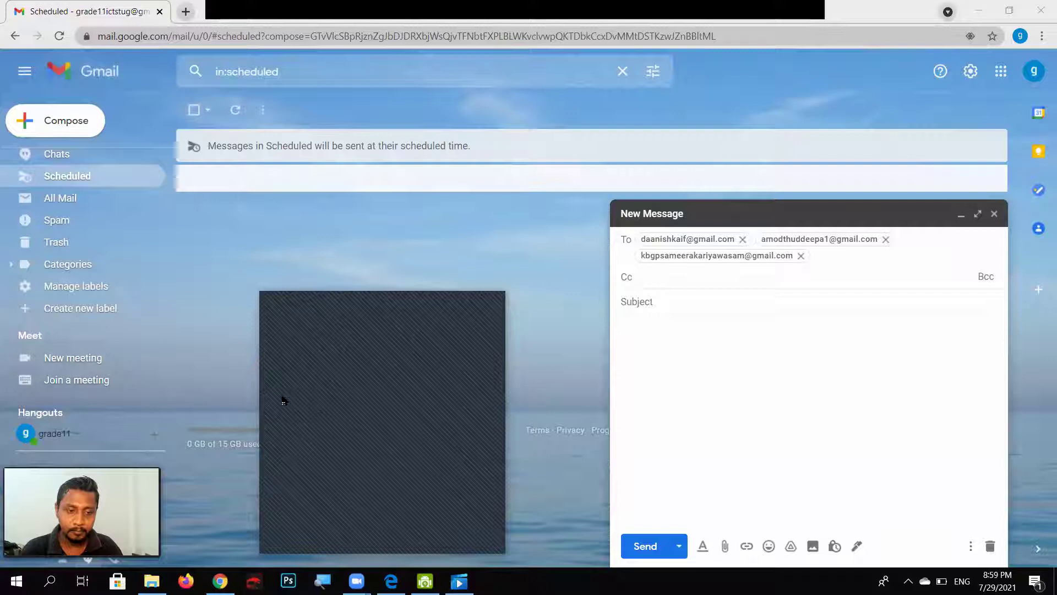
{"action": "right_click", "coordinate": [656, 280]}
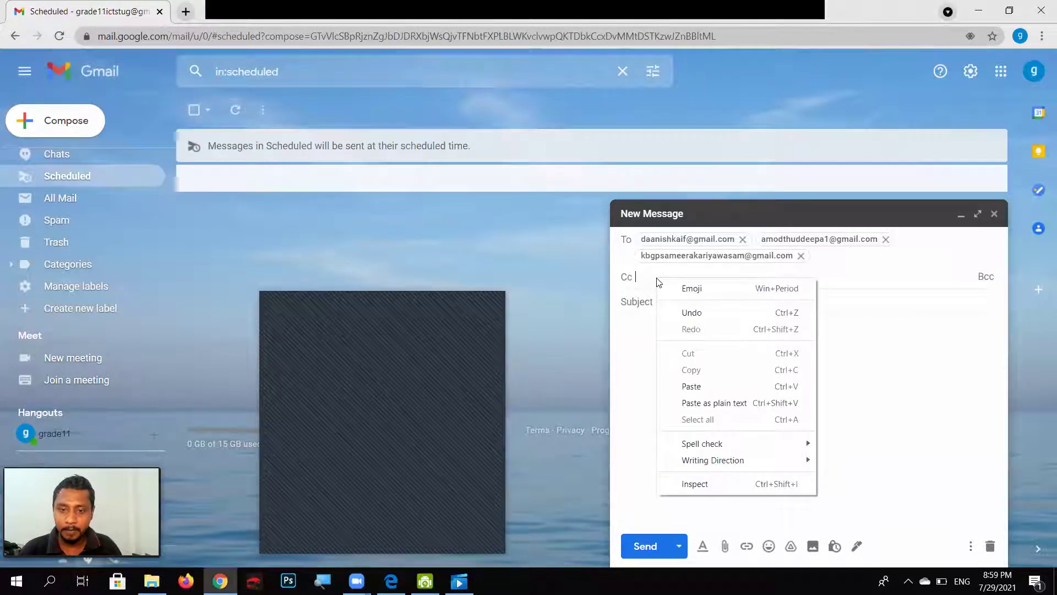
{"action": "left_click", "coordinate": [690, 387]}
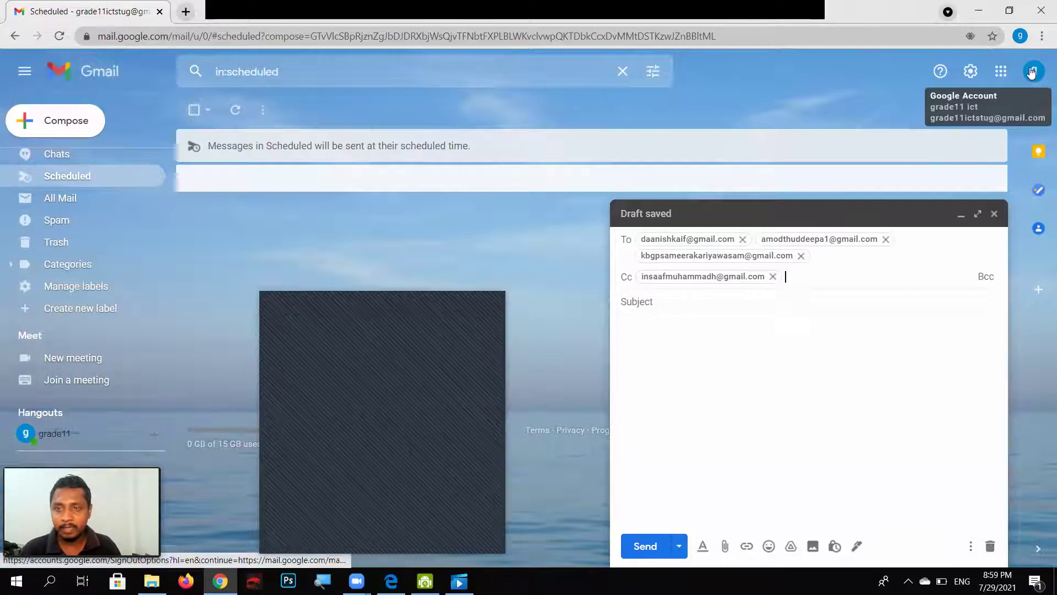
{"action": "left_click", "coordinate": [186, 12]}
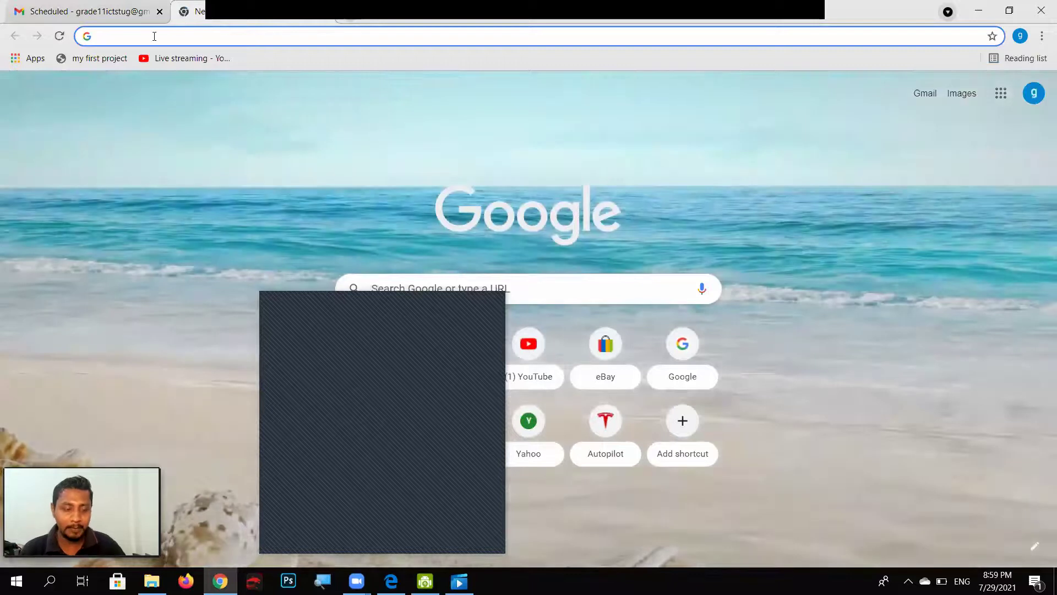
{"action": "type", "text": "www.g"}
{"action": "key", "text": "Return"}
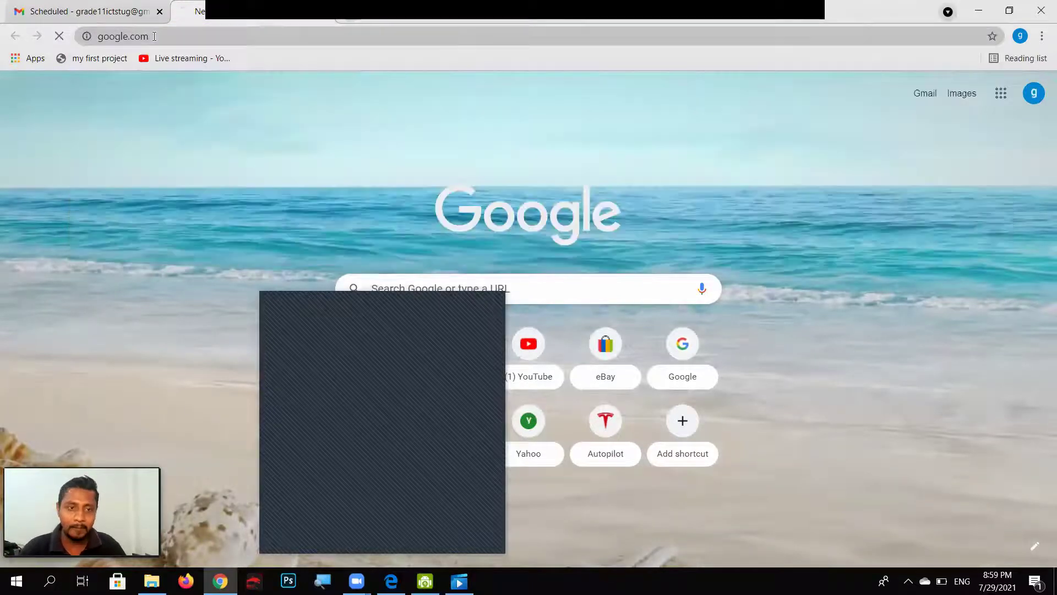
{"action": "left_click", "coordinate": [923, 71]}
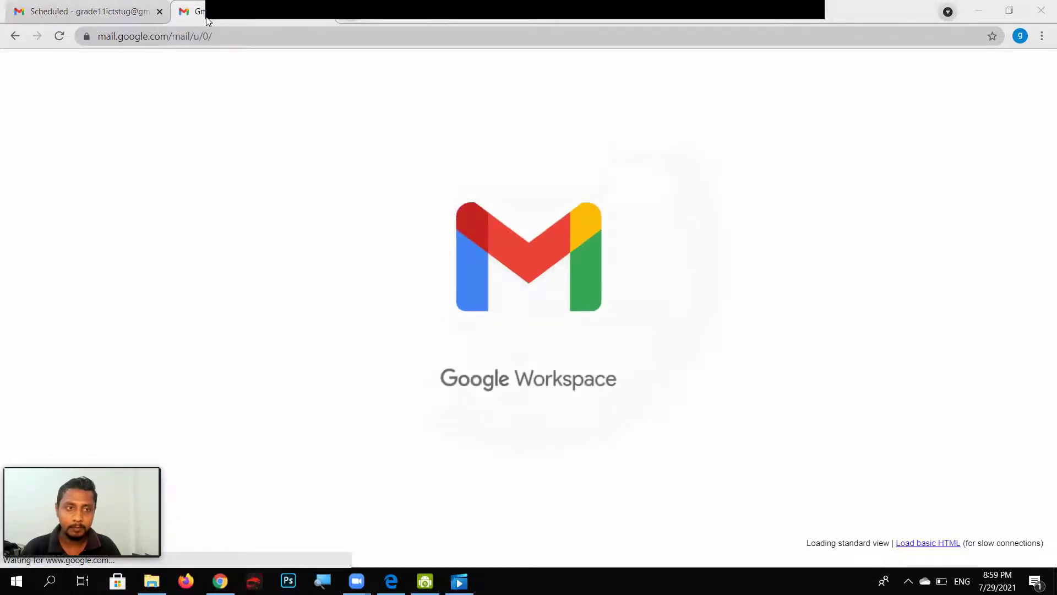
{"action": "key", "text": "ctrl+shift+Tab"}
{"action": "left_click", "coordinate": [327, 12]}
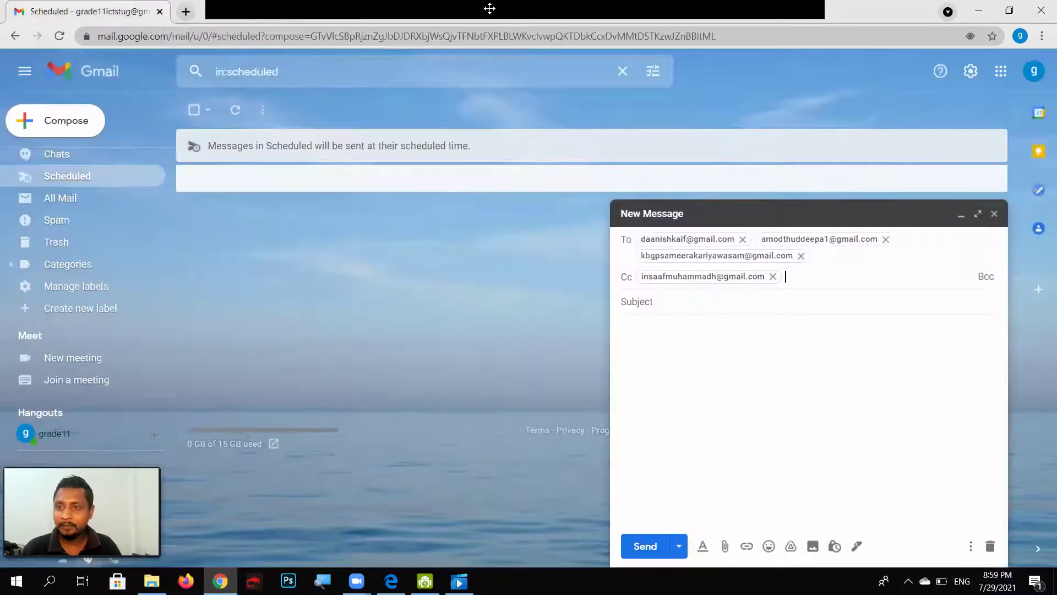
Step: Start signing in with another Google account and select the school address in the email field
{"action": "left_click", "coordinate": [1035, 71]}
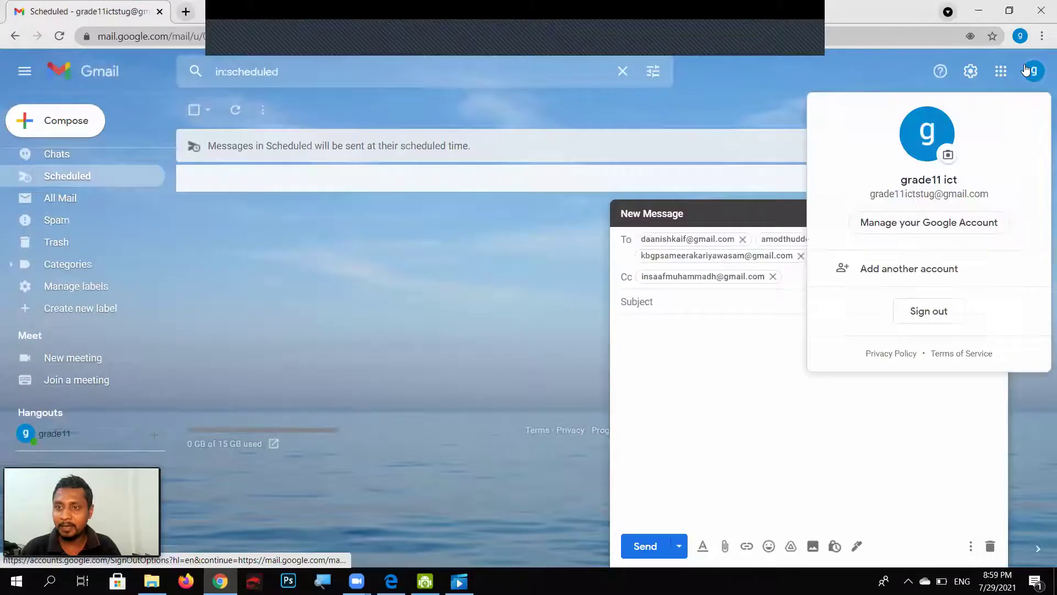
{"action": "left_click", "coordinate": [890, 268]}
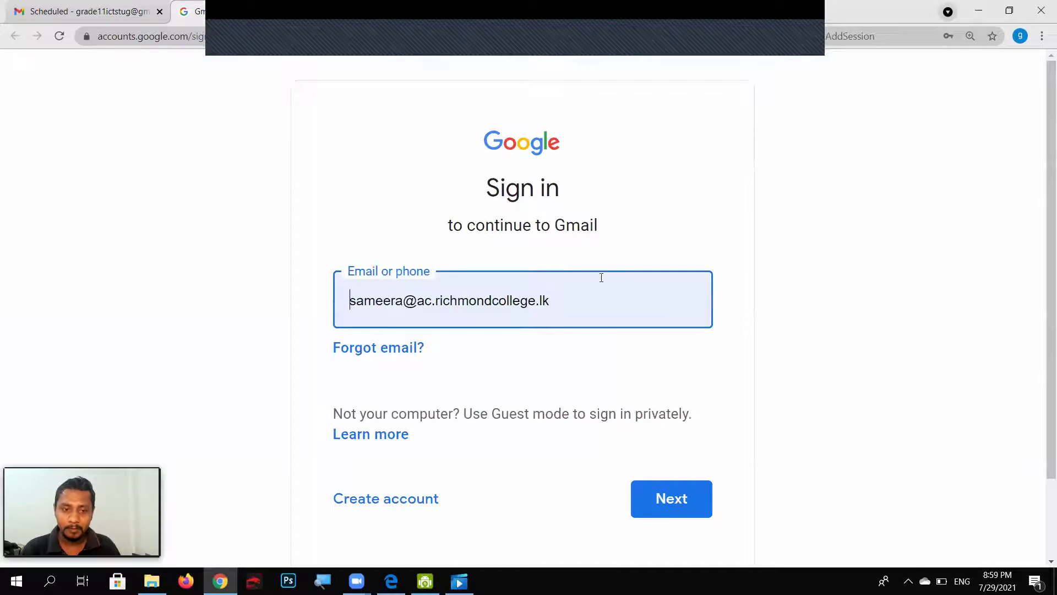
{"action": "left_click_drag", "start_coordinate": [567, 306], "coordinate": [351, 324]}
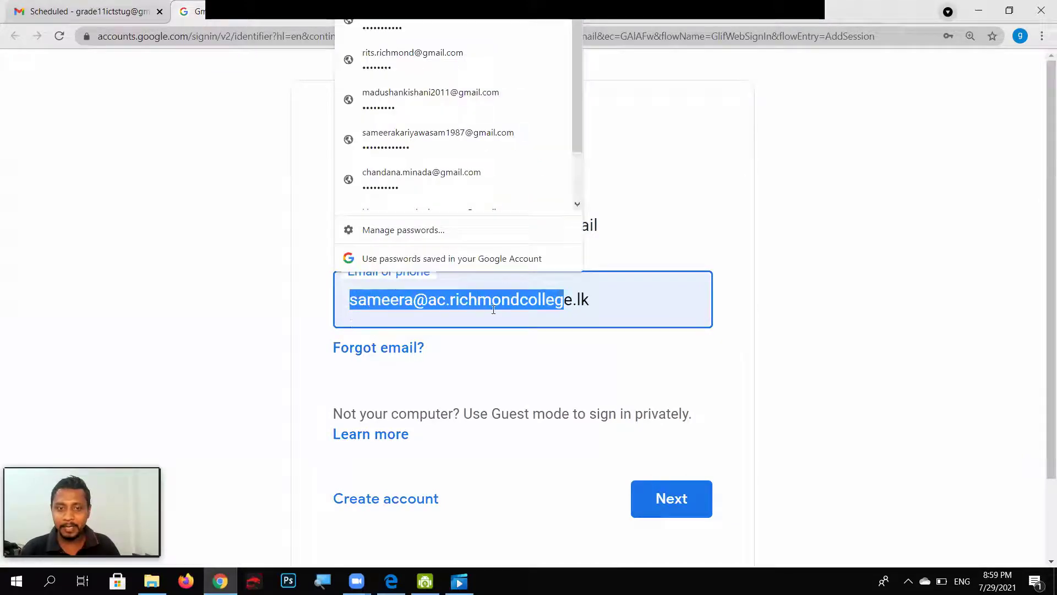
{"action": "left_click", "coordinate": [589, 299]}
{"action": "left_click_drag", "start_coordinate": [589, 300], "coordinate": [346, 310]}
{"action": "left_click", "coordinate": [347, 309]}
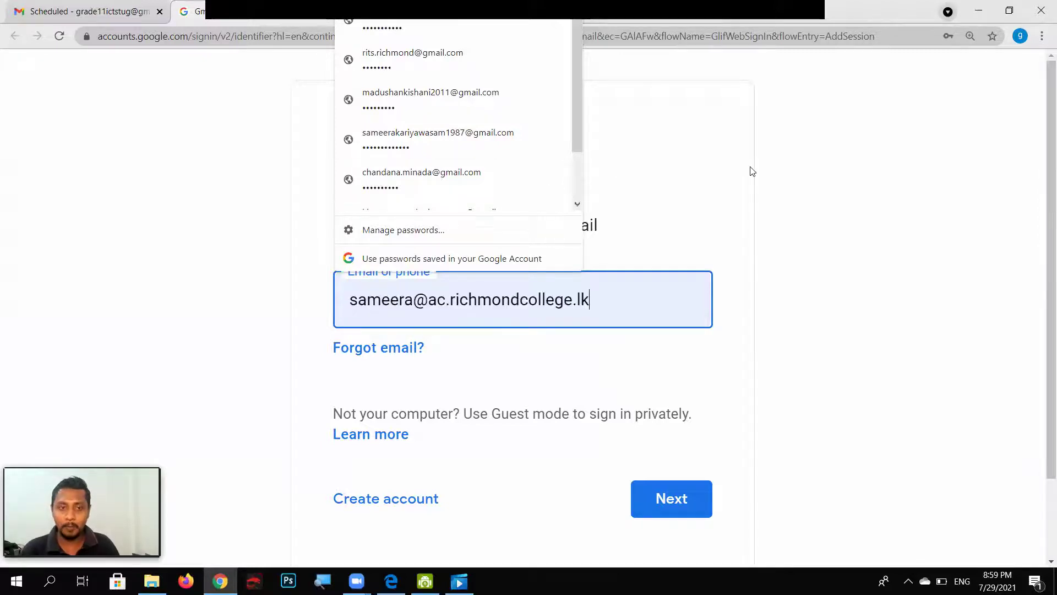
{"action": "left_click", "coordinate": [891, 203]}
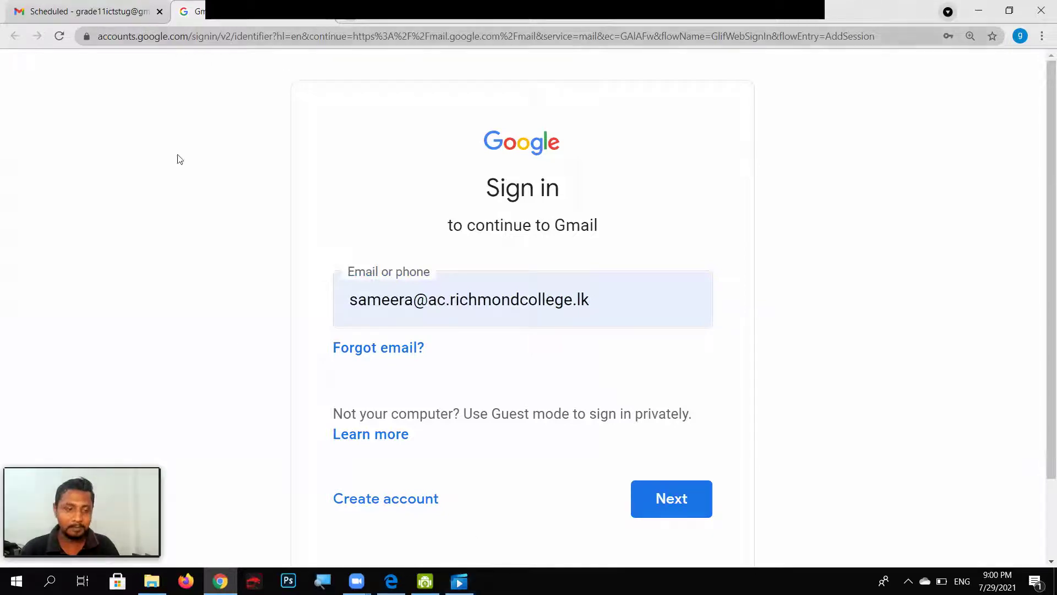
Step: Return to the Gmail tab holding the draft
{"action": "mouse_move", "coordinate": [391, 581]}
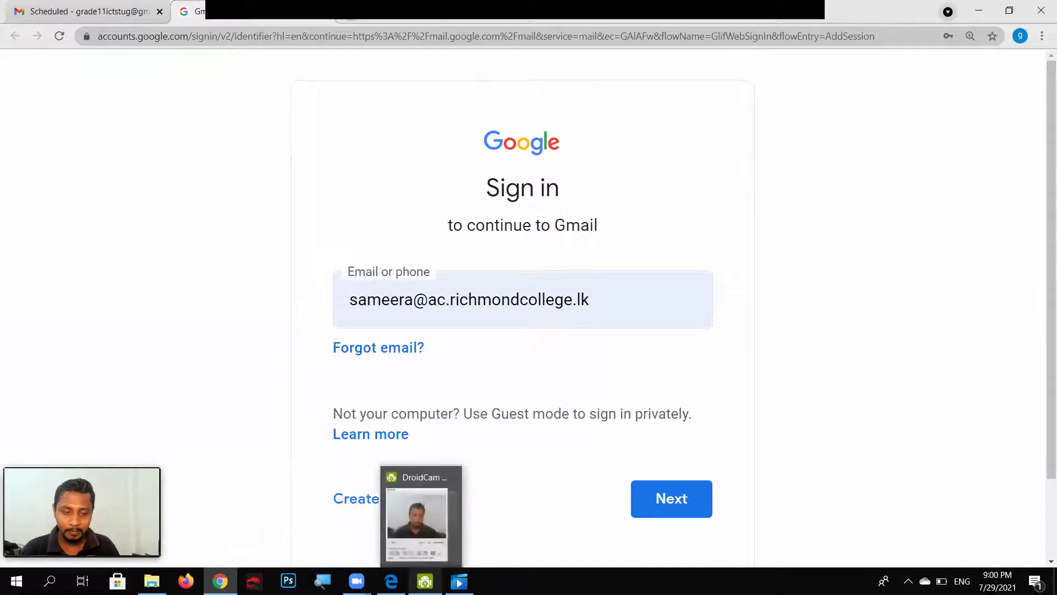
{"action": "left_click", "coordinate": [220, 581]}
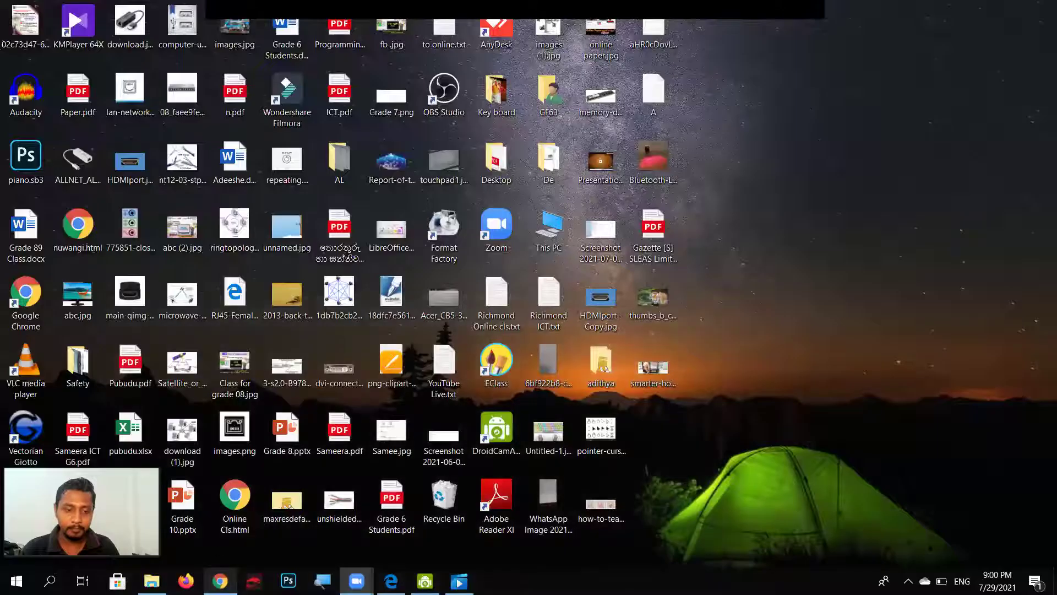
{"action": "left_click", "coordinate": [220, 581]}
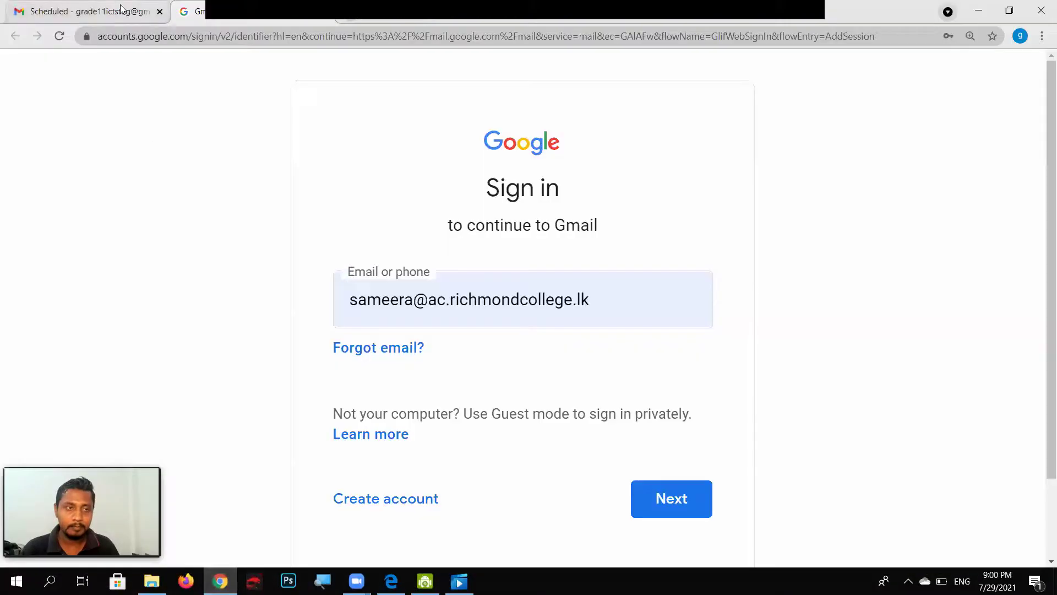
{"action": "left_click", "coordinate": [122, 10]}
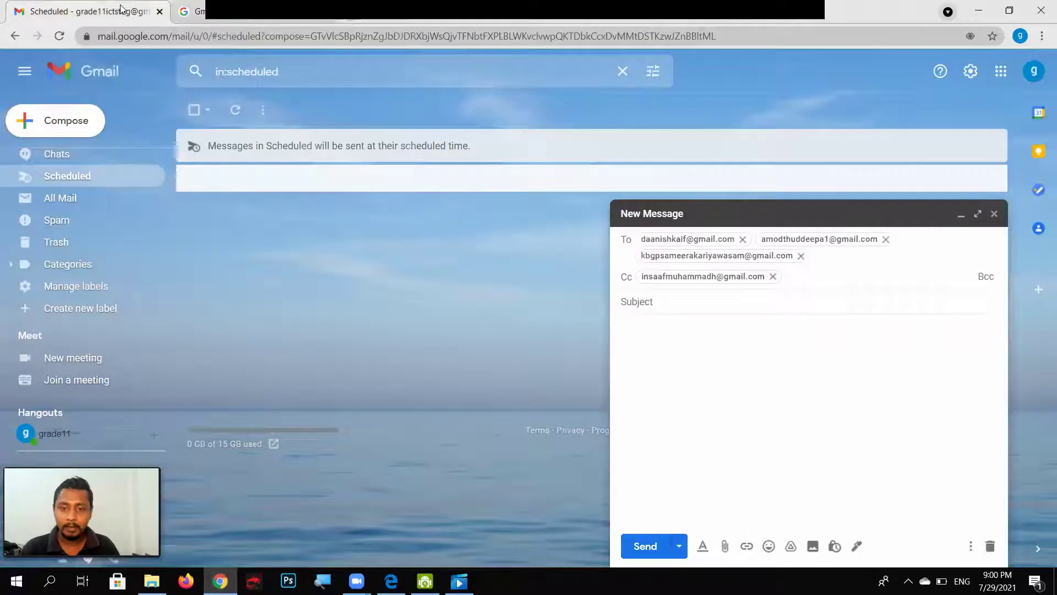
Step: Paste the school address as a second Cc recipient and add an empty Bcc line
{"action": "left_click", "coordinate": [786, 276]}
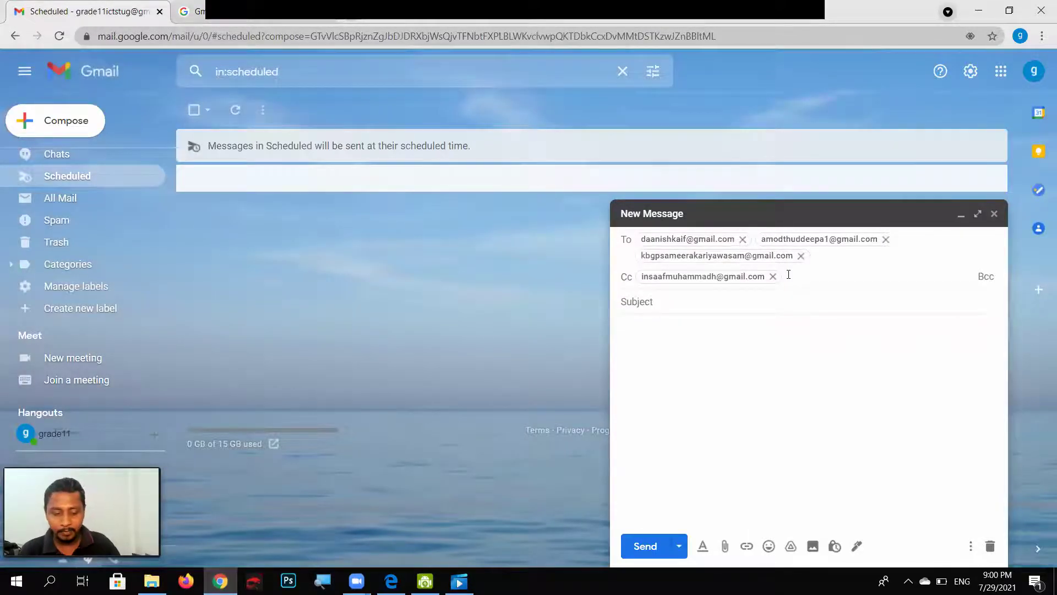
{"action": "key", "text": "ctrl+v"}
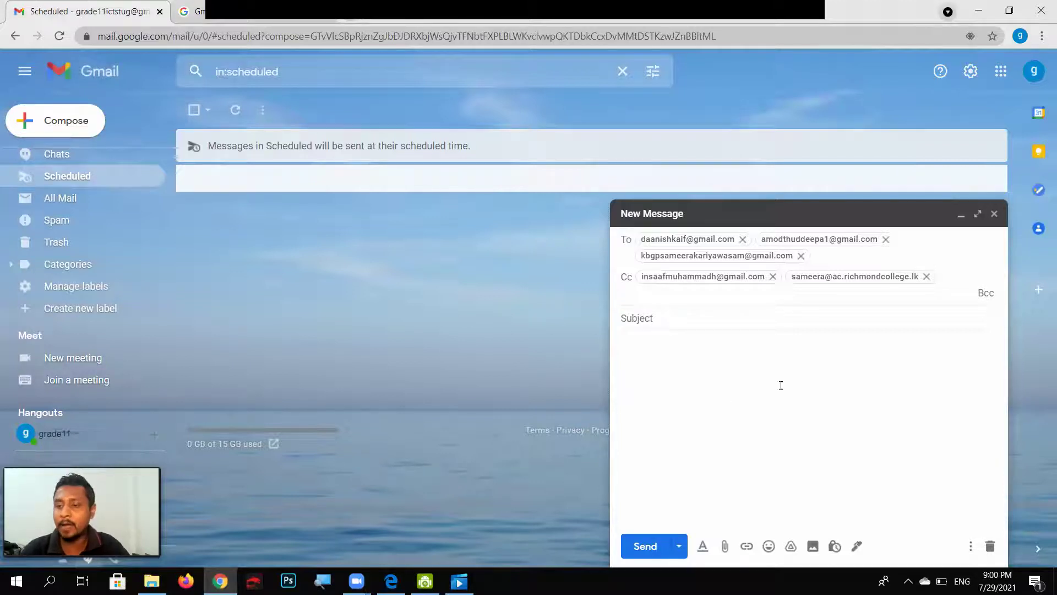
{"action": "left_click", "coordinate": [985, 293]}
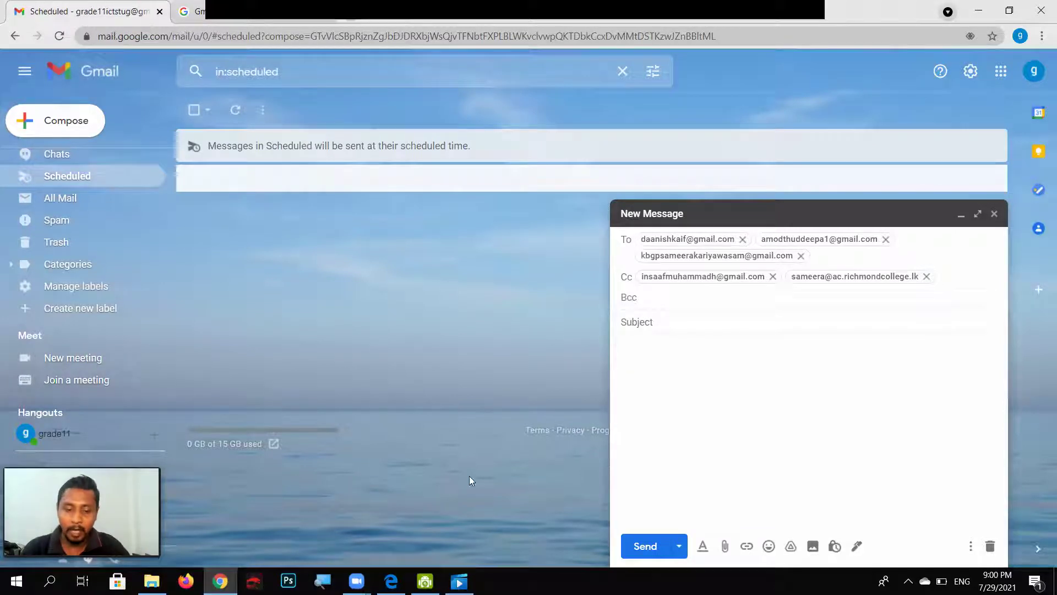
{"action": "key", "text": "super+plus"}
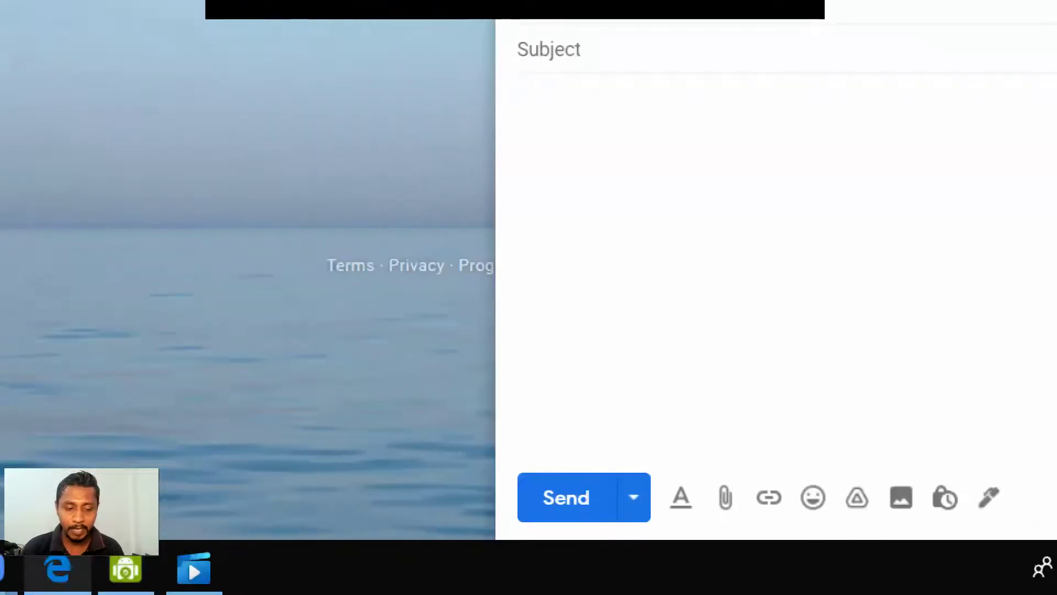
{"action": "mouse_move", "coordinate": [120, 572]}
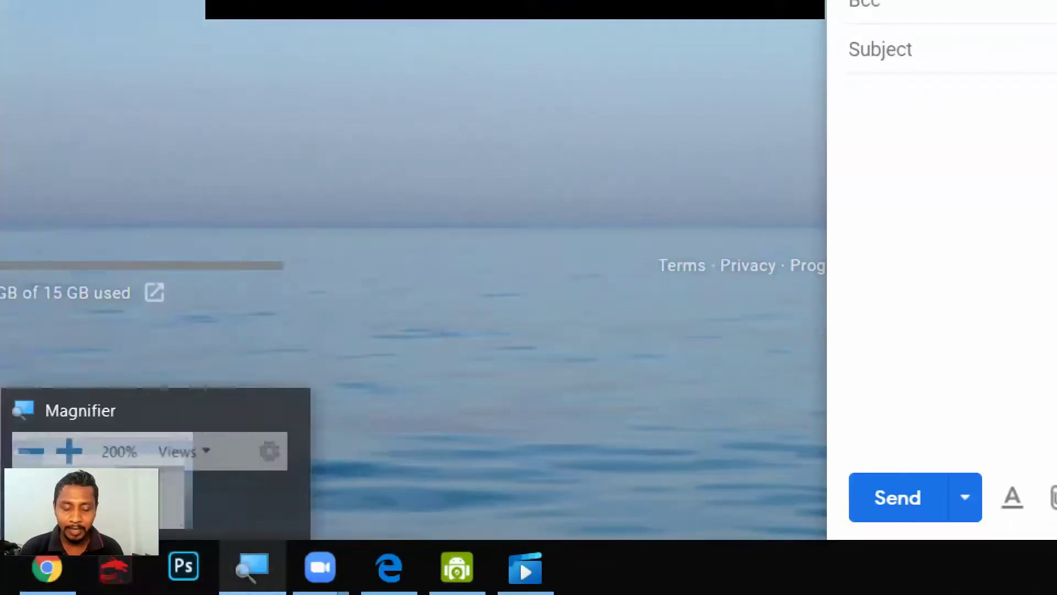
{"action": "left_click", "coordinate": [52, 571]}
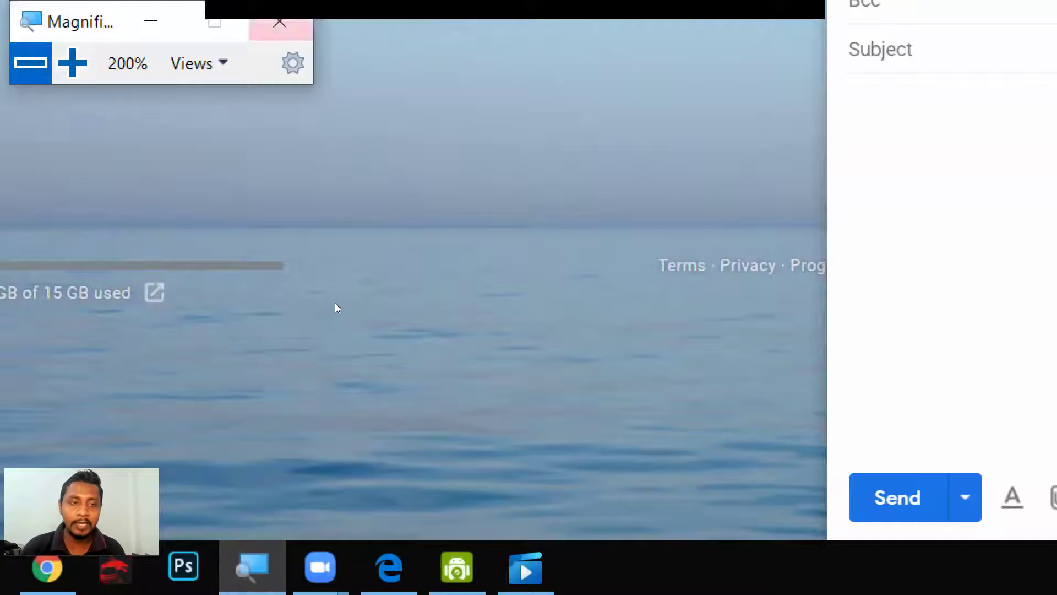
{"action": "key", "text": "super+Escape"}
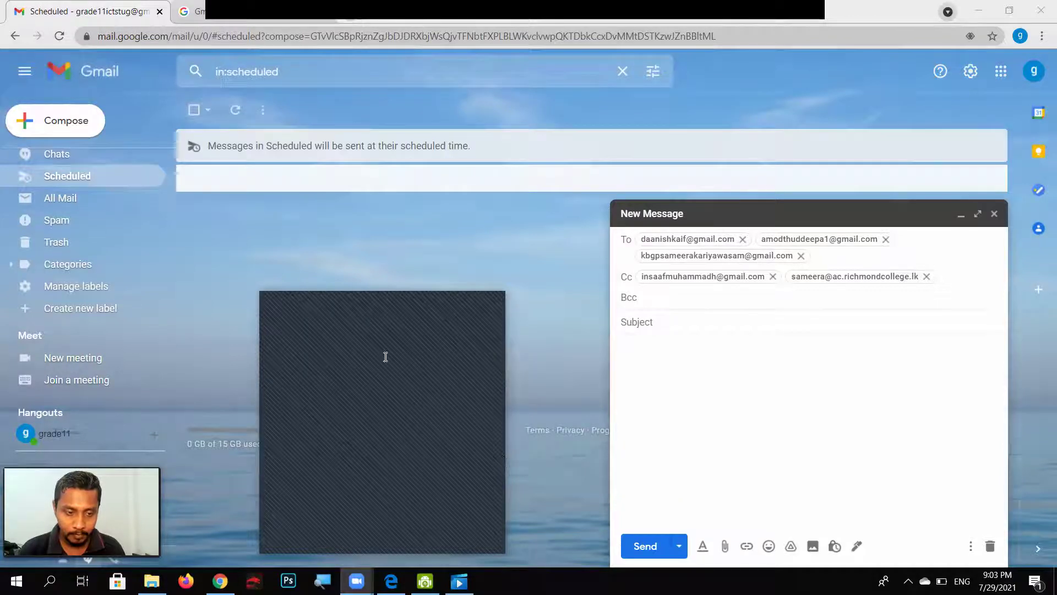
{"action": "left_click", "coordinate": [648, 300]}
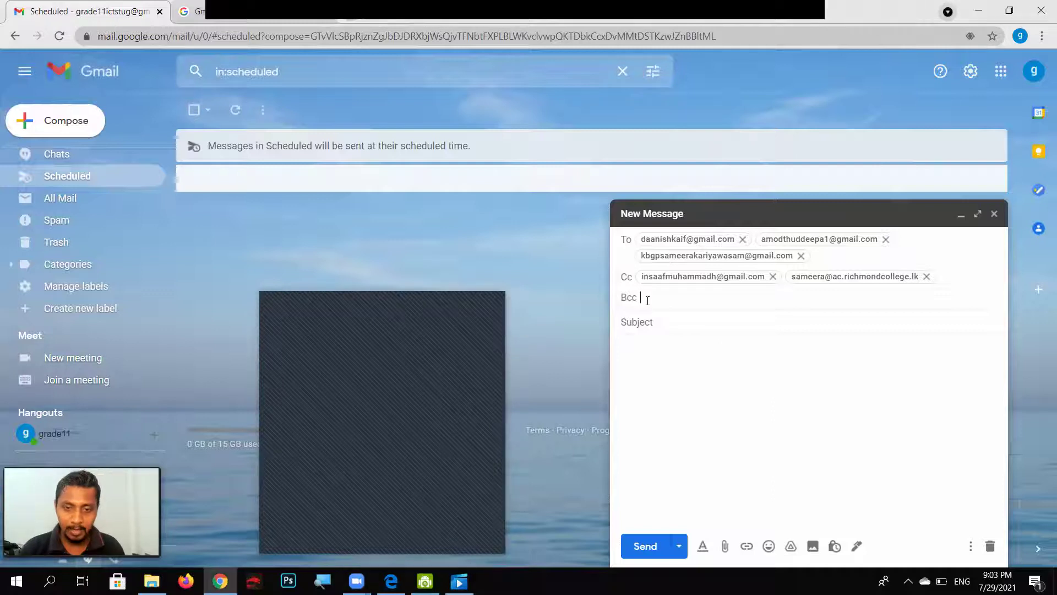
Step: Paste three student addresses, one after another, into the Bcc line
{"action": "left_click", "coordinate": [374, 349]}
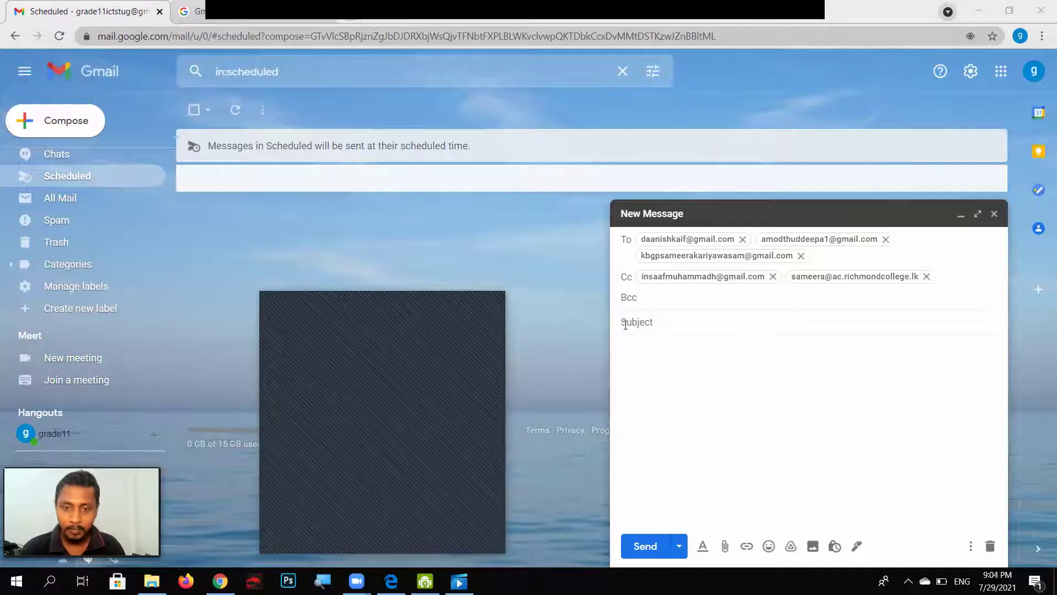
{"action": "left_click", "coordinate": [650, 296]}
{"action": "right_click", "coordinate": [647, 296]}
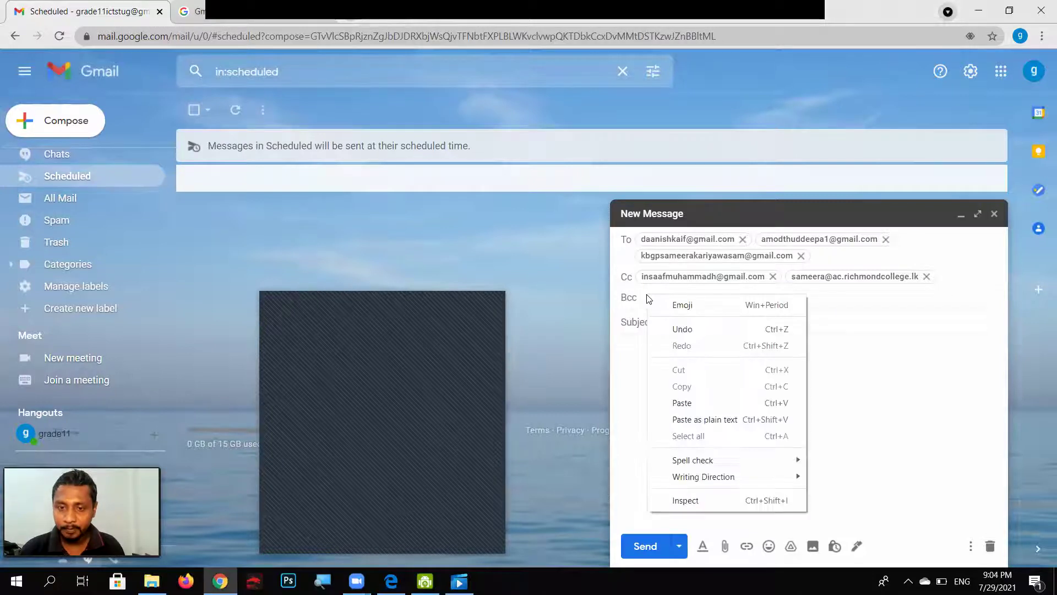
{"action": "left_click", "coordinate": [689, 402]}
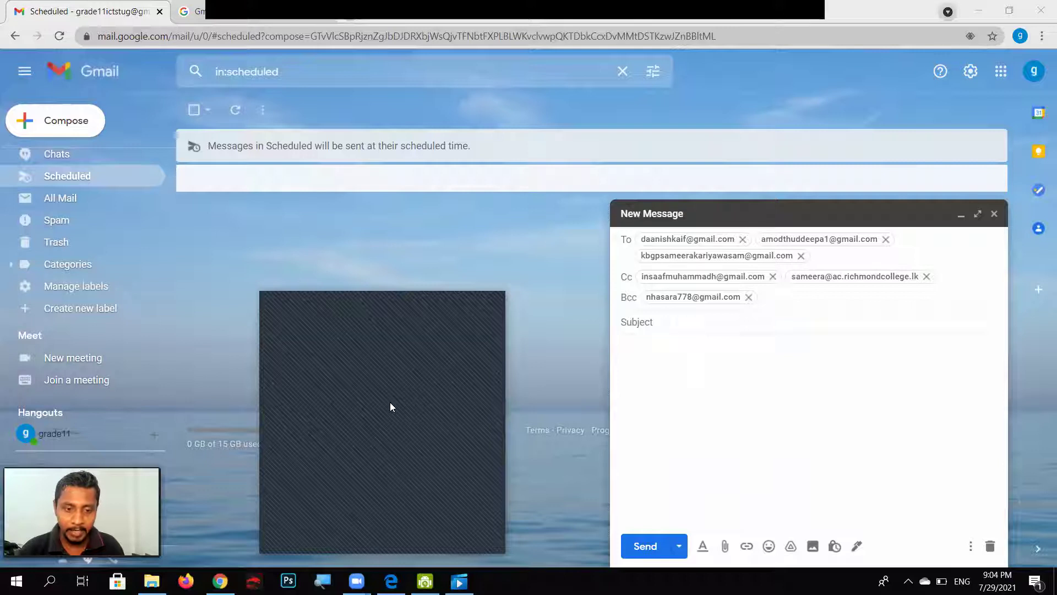
{"action": "left_click", "coordinate": [779, 296]}
{"action": "right_click", "coordinate": [779, 296]}
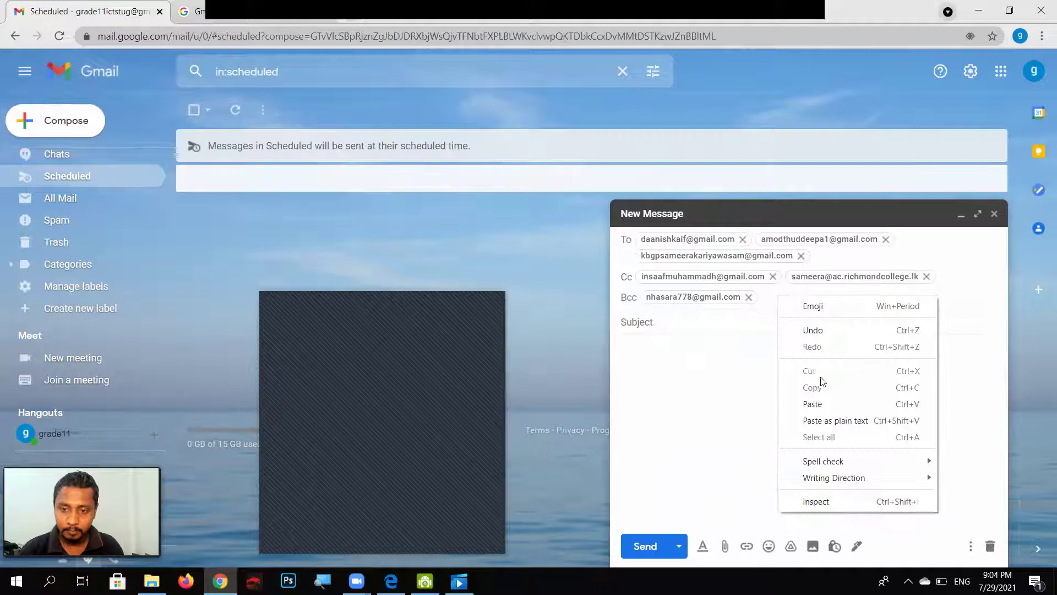
{"action": "left_click", "coordinate": [822, 404]}
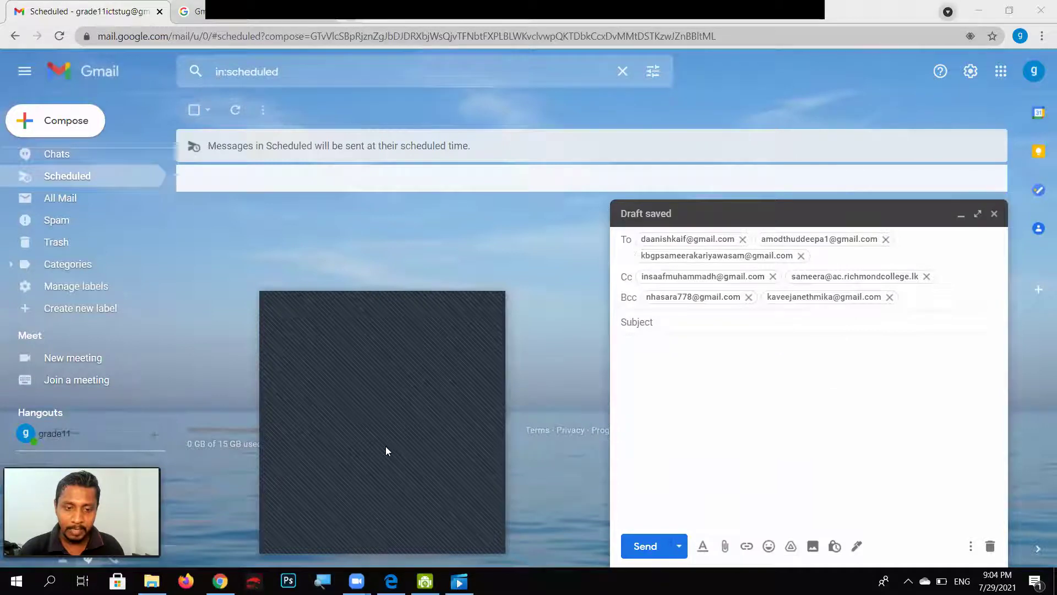
{"action": "left_click", "coordinate": [906, 300]}
{"action": "right_click", "coordinate": [906, 299]}
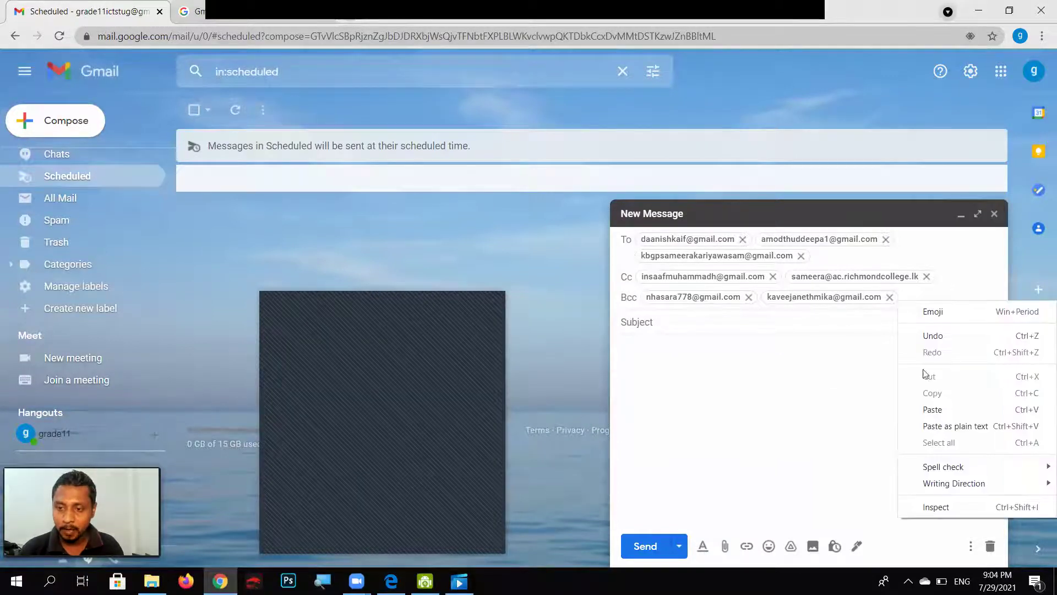
{"action": "left_click", "coordinate": [933, 409]}
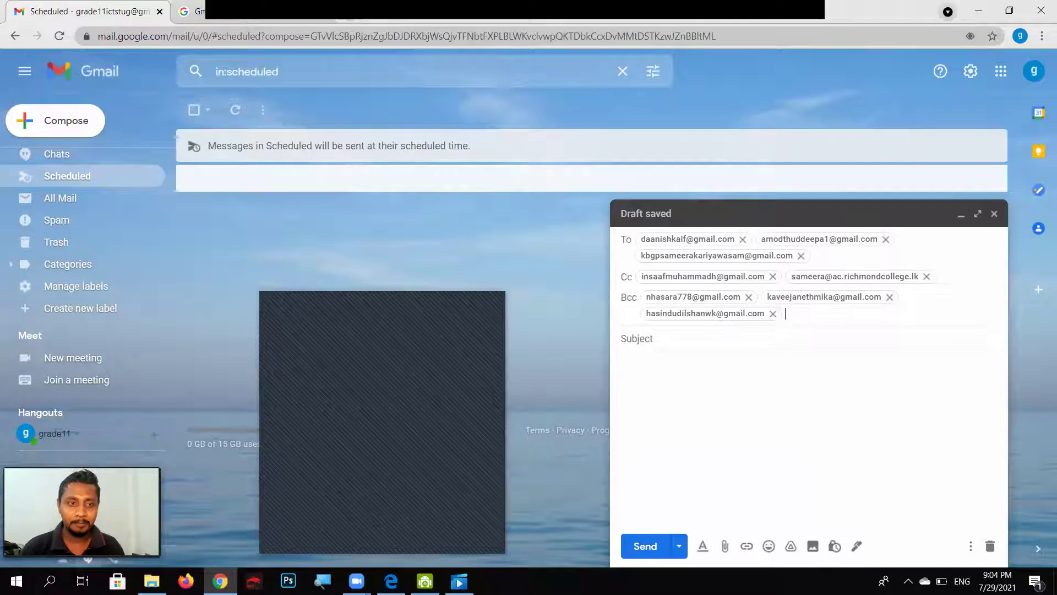
{"action": "left_click", "coordinate": [261, 16]}
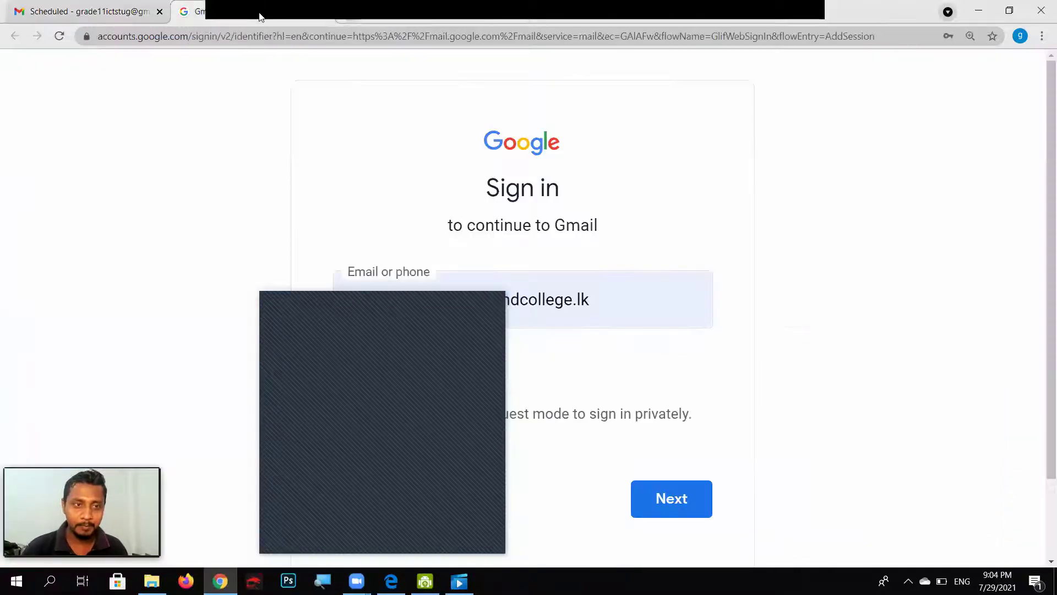
Step: Fill the sign-in Email field with the school admin's saved address, copy it, and return to Gmail
{"action": "left_click", "coordinate": [429, 305]}
{"action": "left_click", "coordinate": [606, 297]}
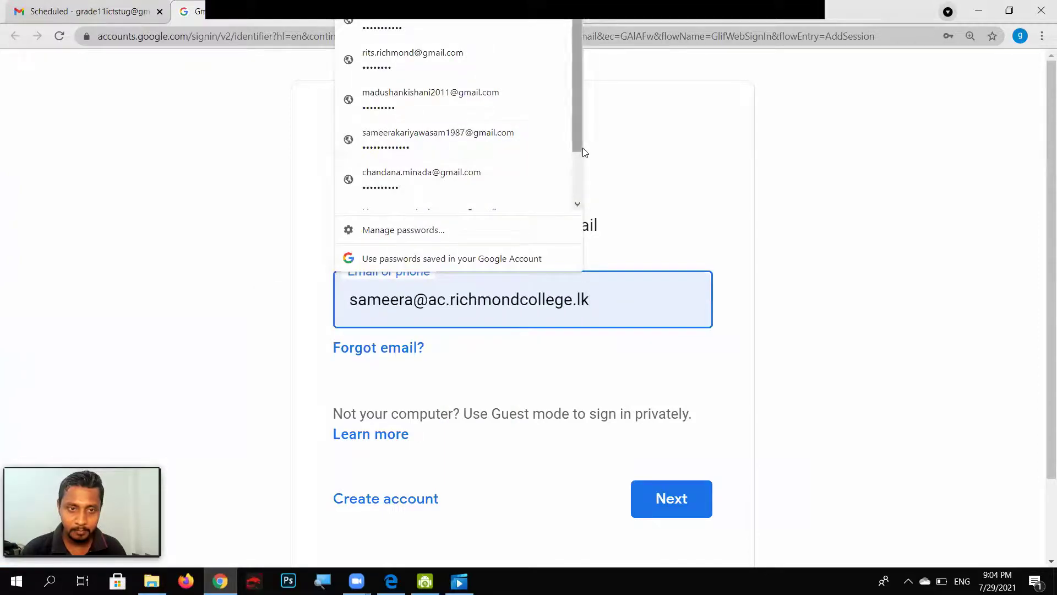
{"action": "left_click_drag", "start_coordinate": [578, 146], "coordinate": [579, 212]}
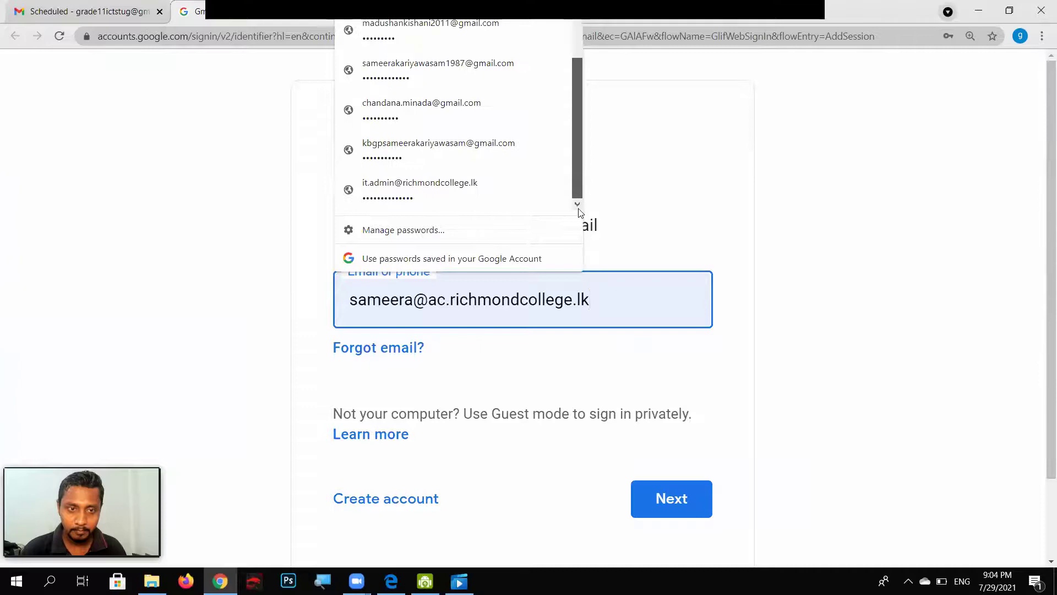
{"action": "left_click", "coordinate": [481, 183]}
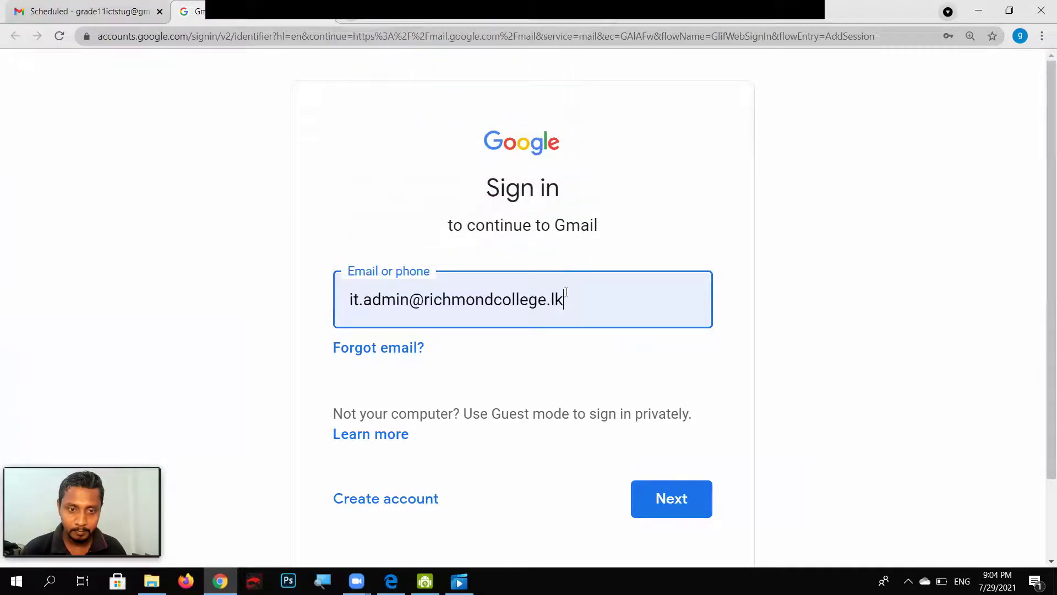
{"action": "left_click_drag", "start_coordinate": [567, 299], "coordinate": [352, 301]}
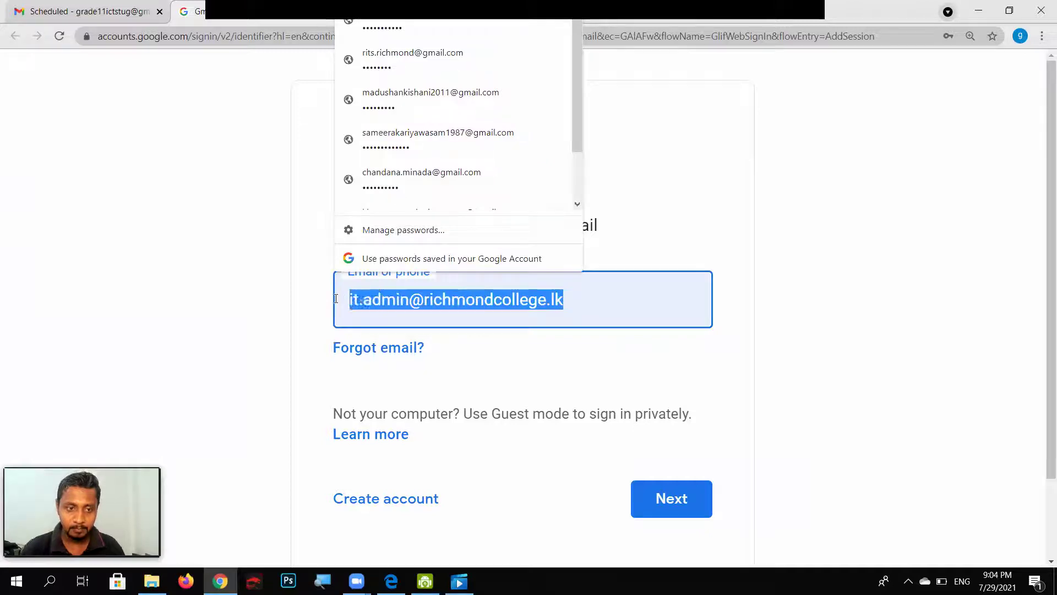
{"action": "right_click", "coordinate": [355, 303]}
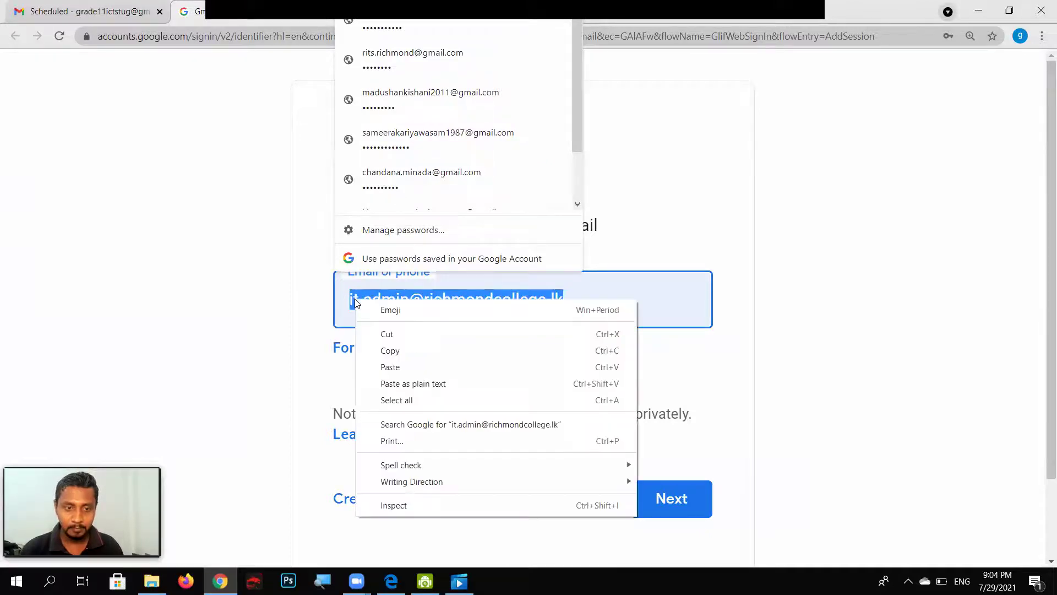
{"action": "left_click", "coordinate": [394, 352]}
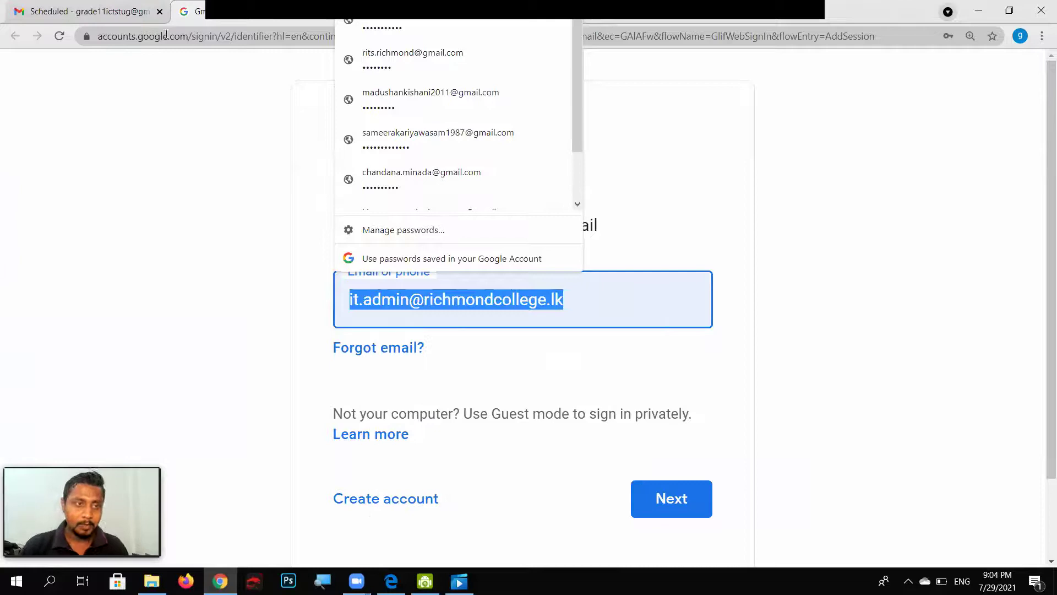
{"action": "left_click", "coordinate": [109, 7]}
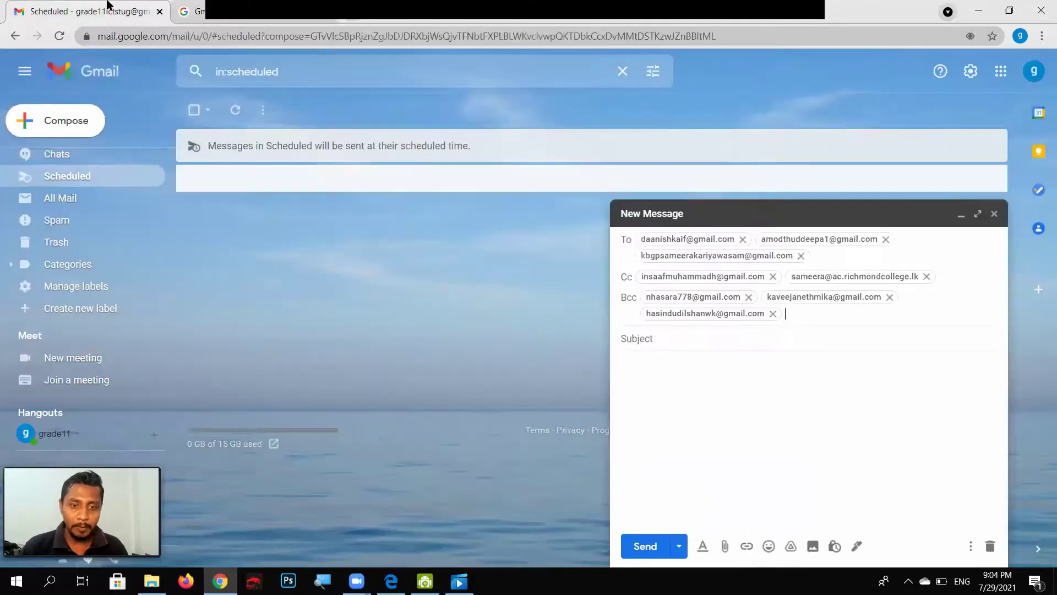
Step: Paste the copied school admin address into the draft as a fourth Bcc recipient
{"action": "right_click", "coordinate": [789, 316]}
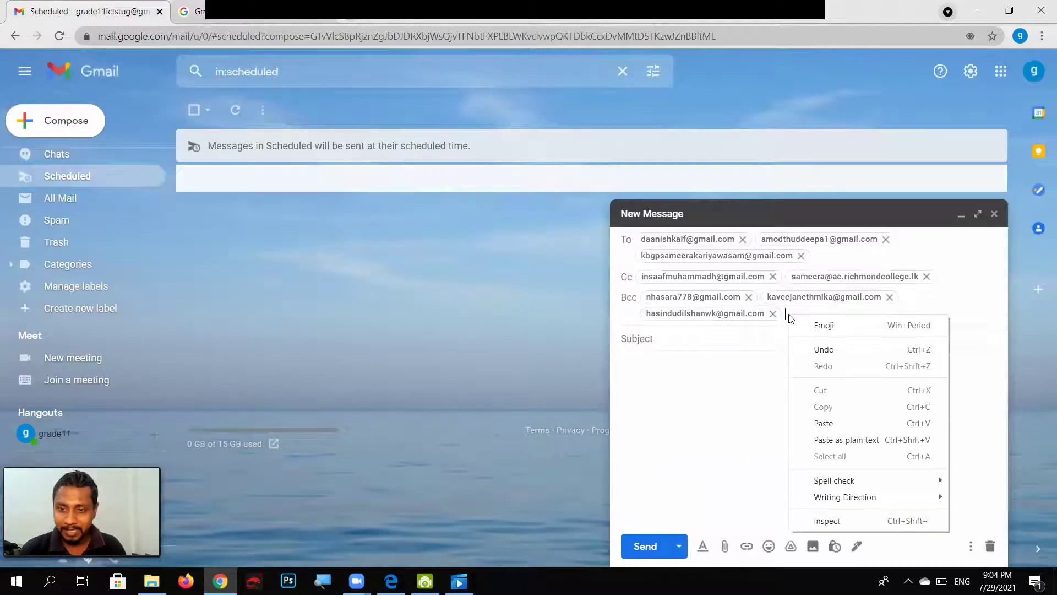
{"action": "left_click", "coordinate": [829, 424]}
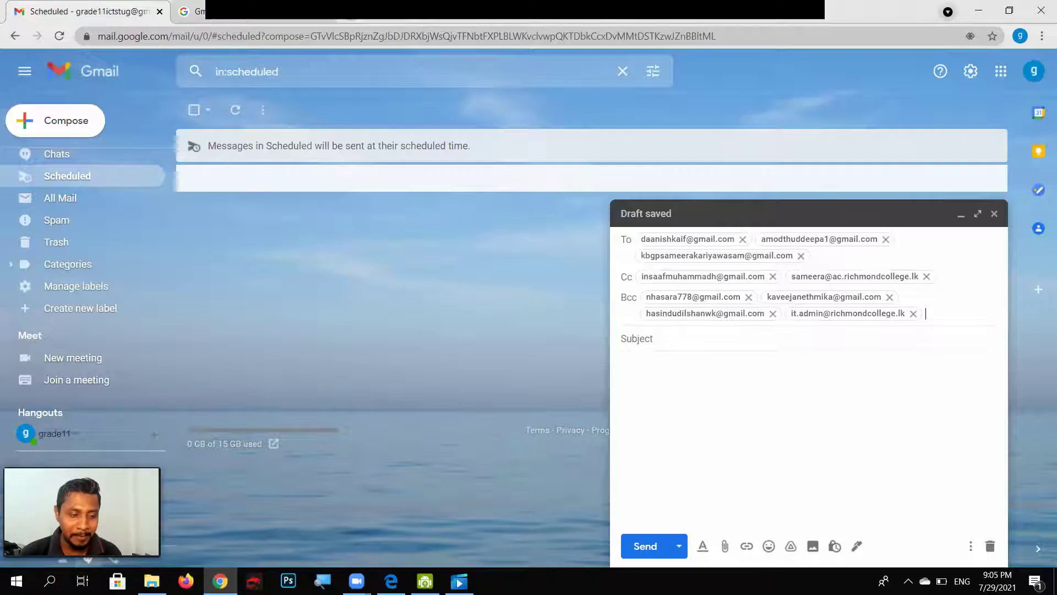
{"action": "key", "text": "super+s"}
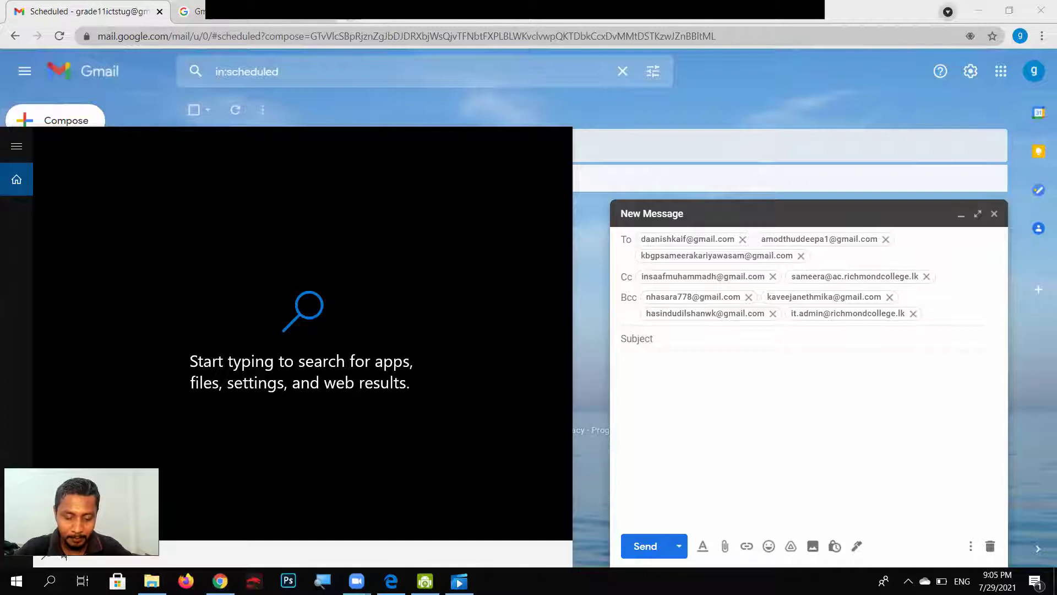
Step: Start a blank Notepad note and list the To recipients by short name
{"action": "type", "text": "no"}
{"action": "left_click", "coordinate": [149, 223]}
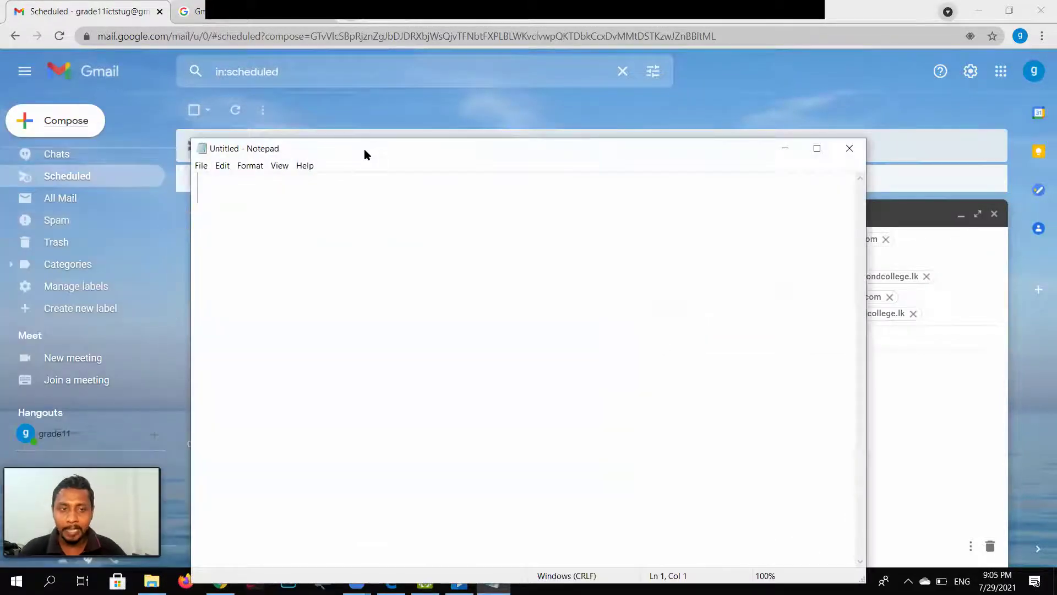
{"action": "left_click_drag", "start_coordinate": [365, 148], "coordinate": [266, 202]}
{"action": "type", "text": "to"}
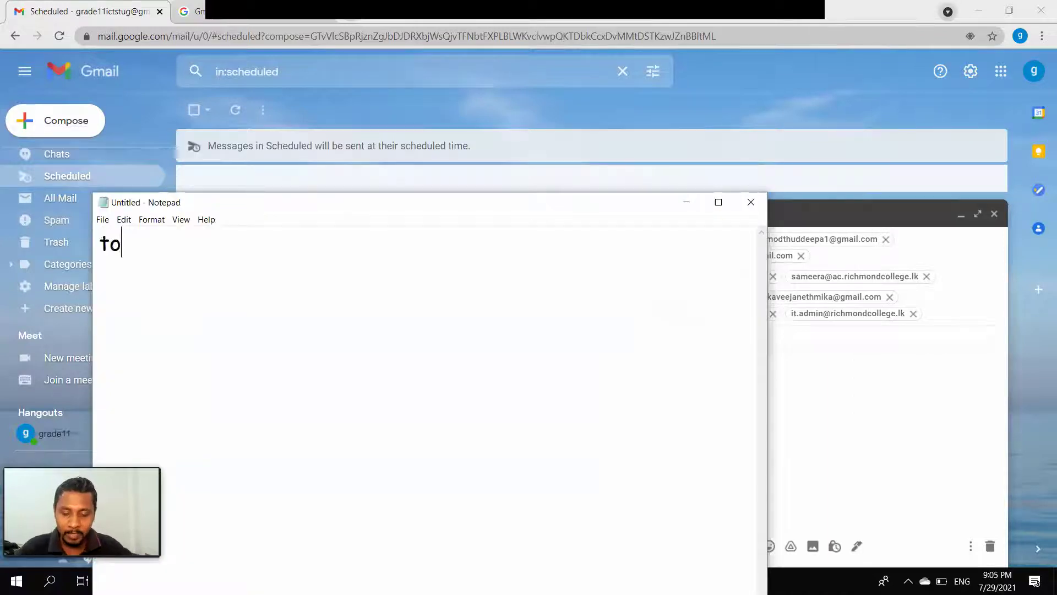
{"action": "type", "text": "- danish , amof"}
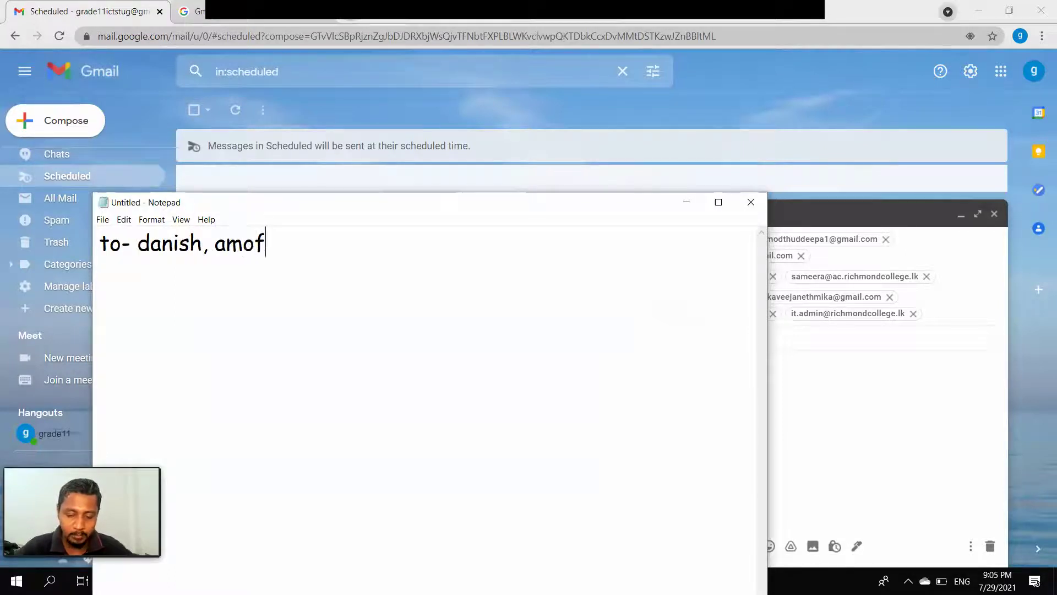
{"action": "key", "text": "BackSpace"}
{"action": "type", "text": "d, sameera"}
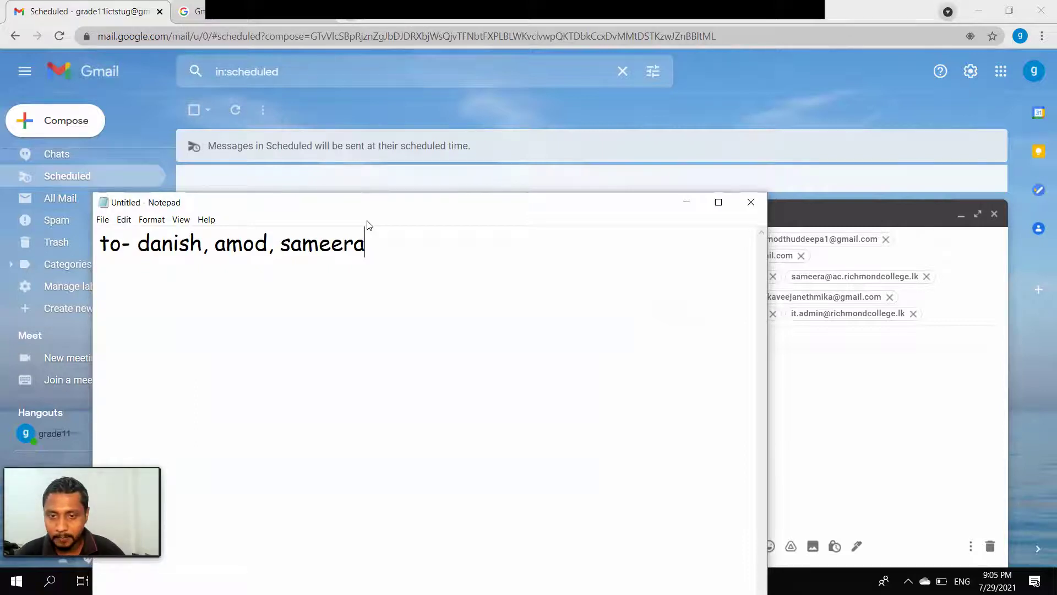
Step: Add the Cc and Bcc recipient lines to the note, then minimize Notepad
{"action": "left_click_drag", "start_coordinate": [361, 200], "coordinate": [392, 328]}
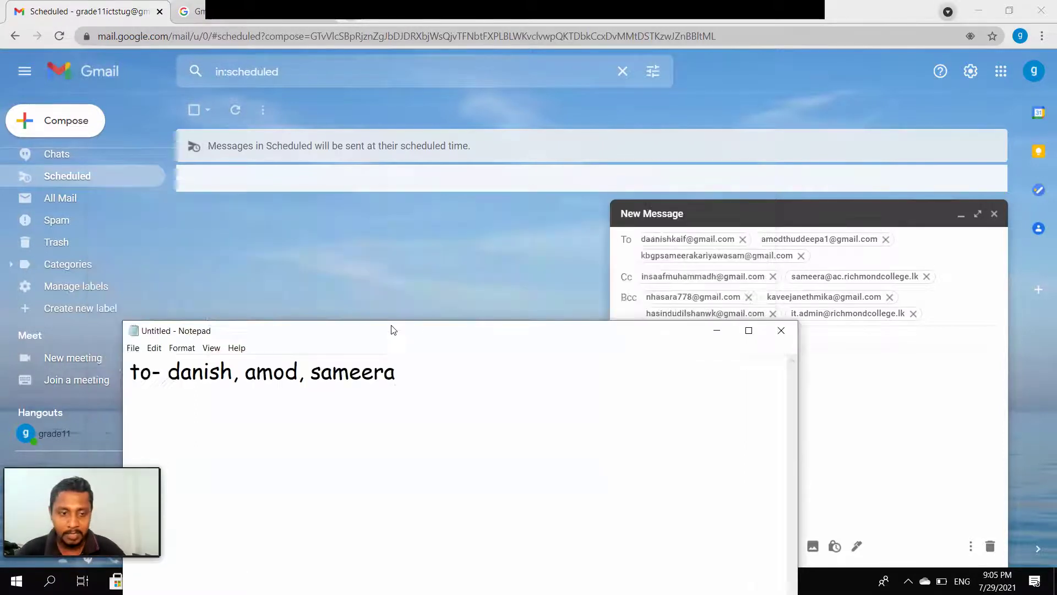
{"action": "key", "text": "Return"}
{"action": "key", "text": "Return"}
{"action": "type", "text": "c"}
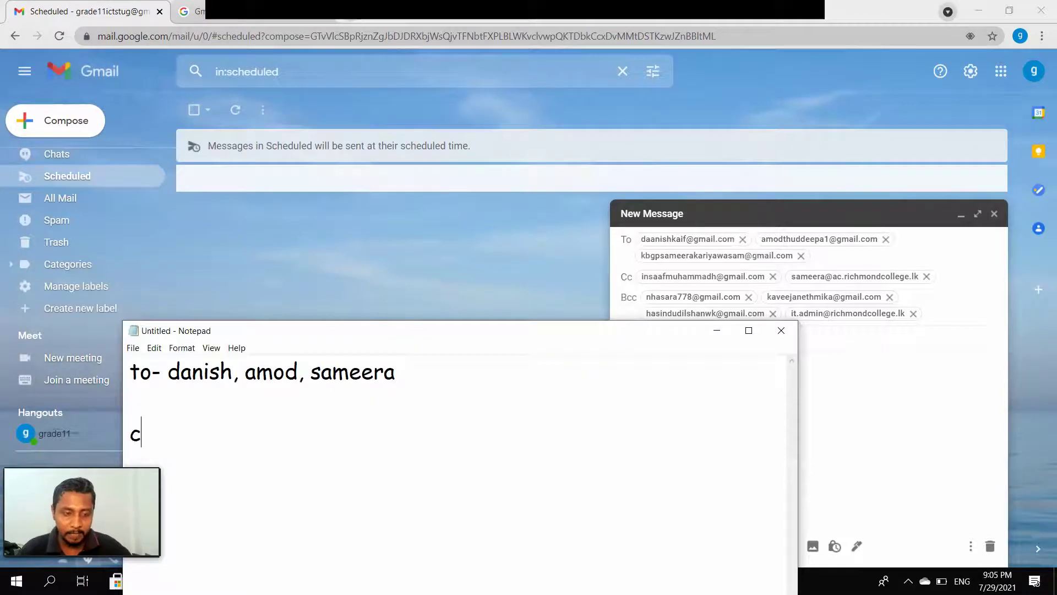
{"action": "type", "text": "c- "}
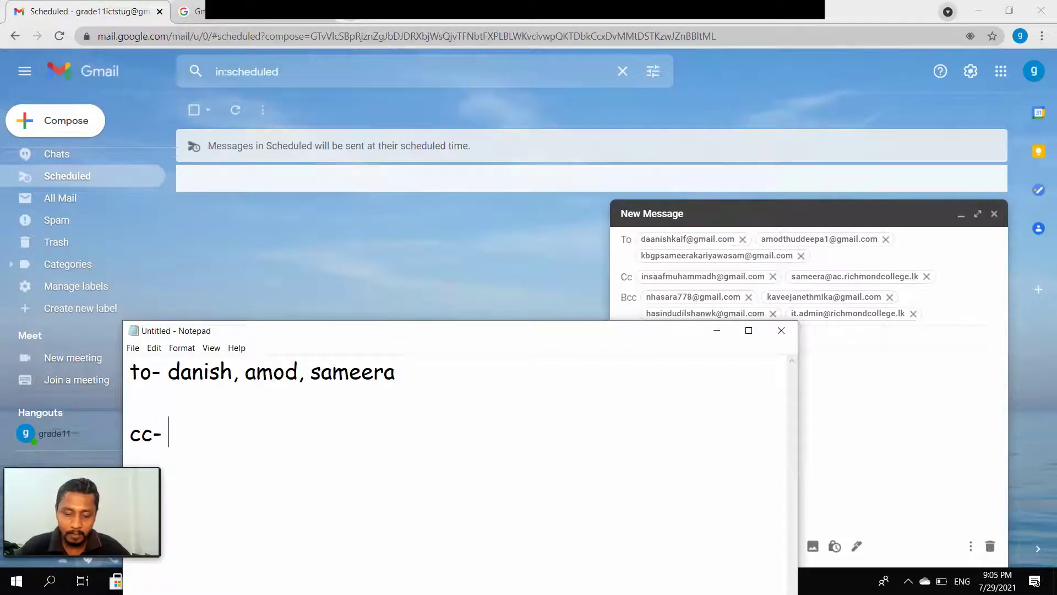
{"action": "type", "text": "insa"}
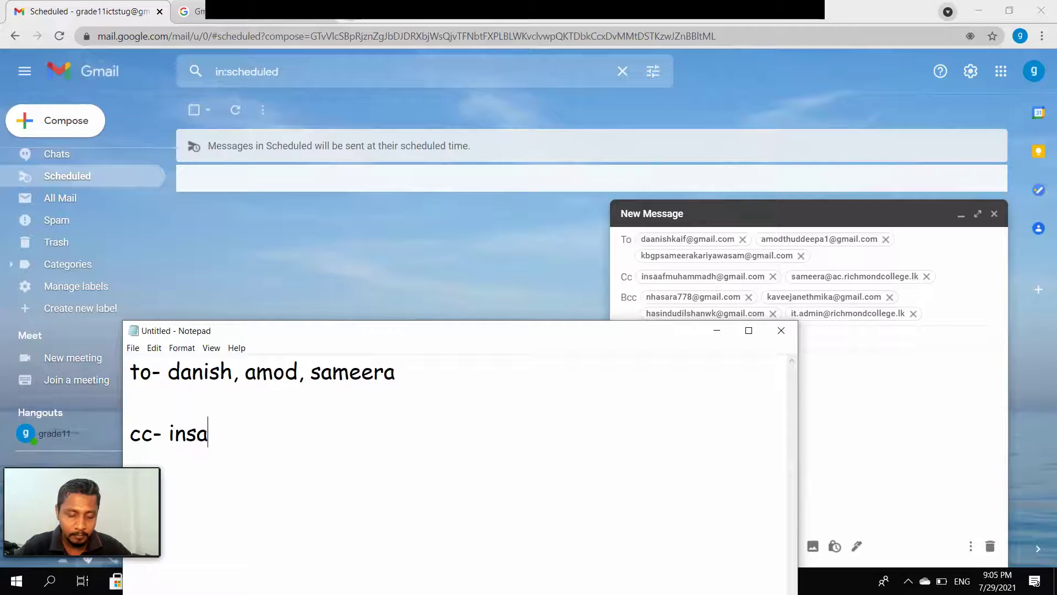
{"action": "type", "text": "af,"}
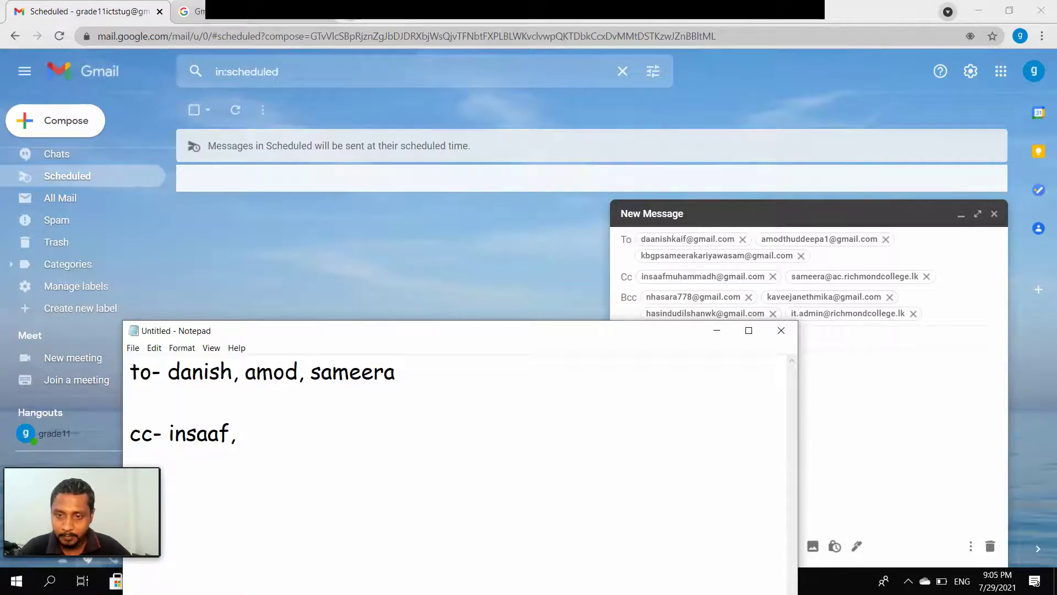
{"action": "type", "text": " sam"}
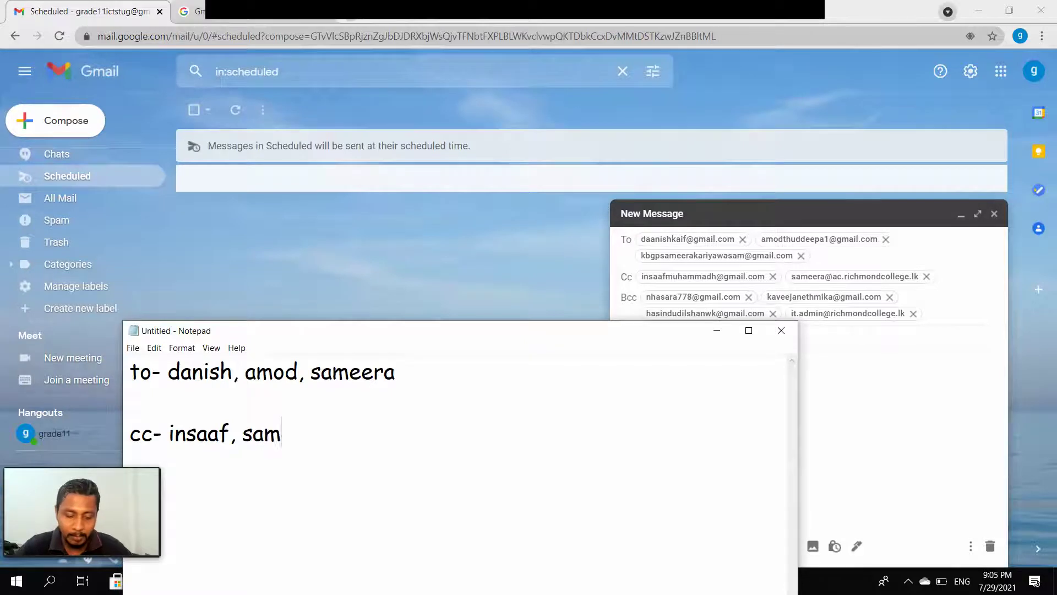
{"action": "type", "text": "eera ac"}
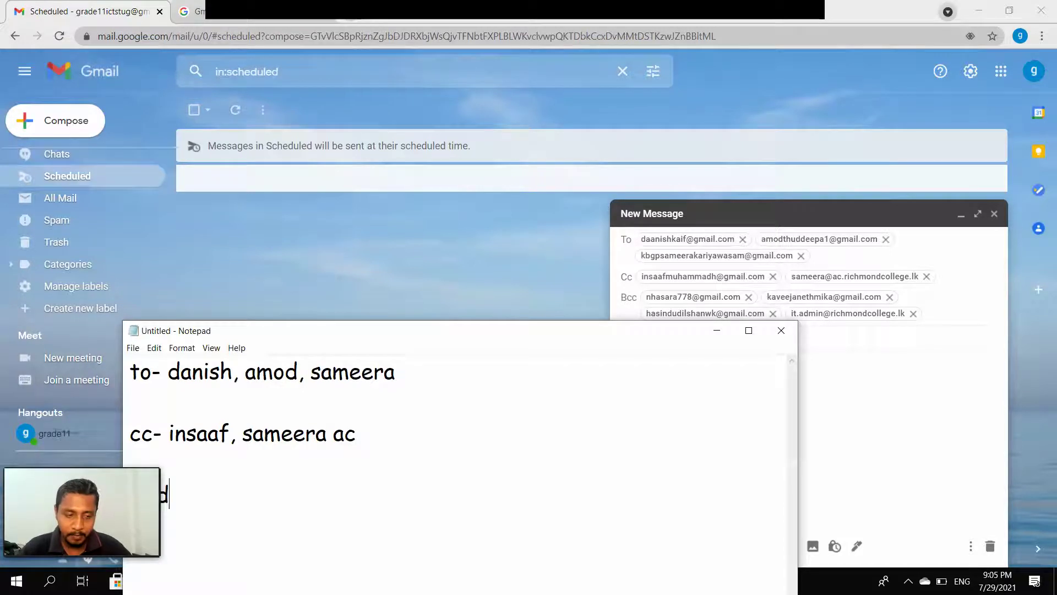
{"action": "type", "text": "bcc"}
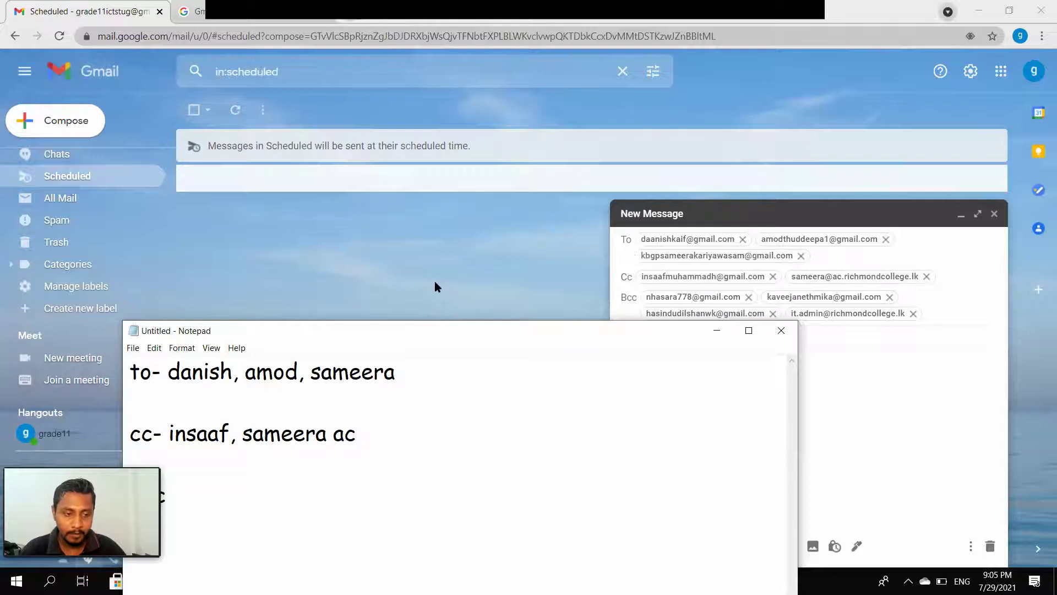
{"action": "left_click_drag", "start_coordinate": [437, 334], "coordinate": [492, 379]}
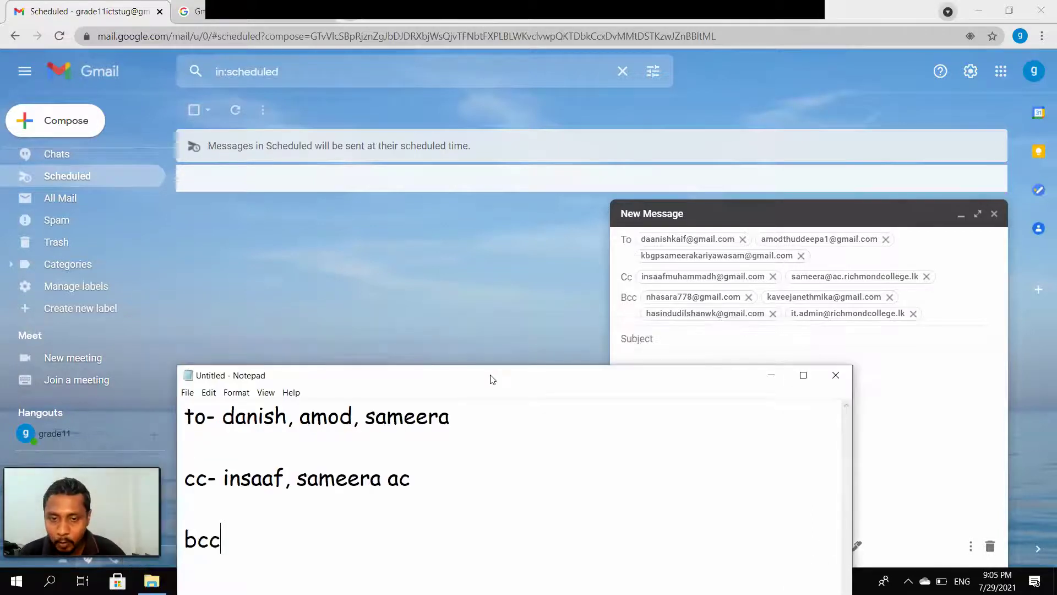
{"action": "type", "text": ", "}
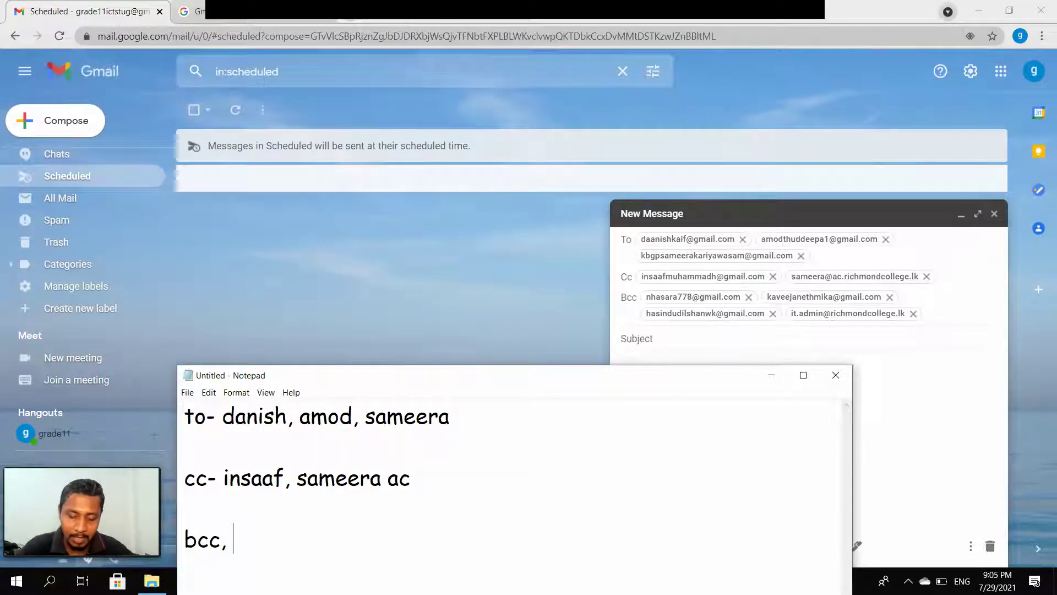
{"action": "type", "text": "hasara, kavee"}
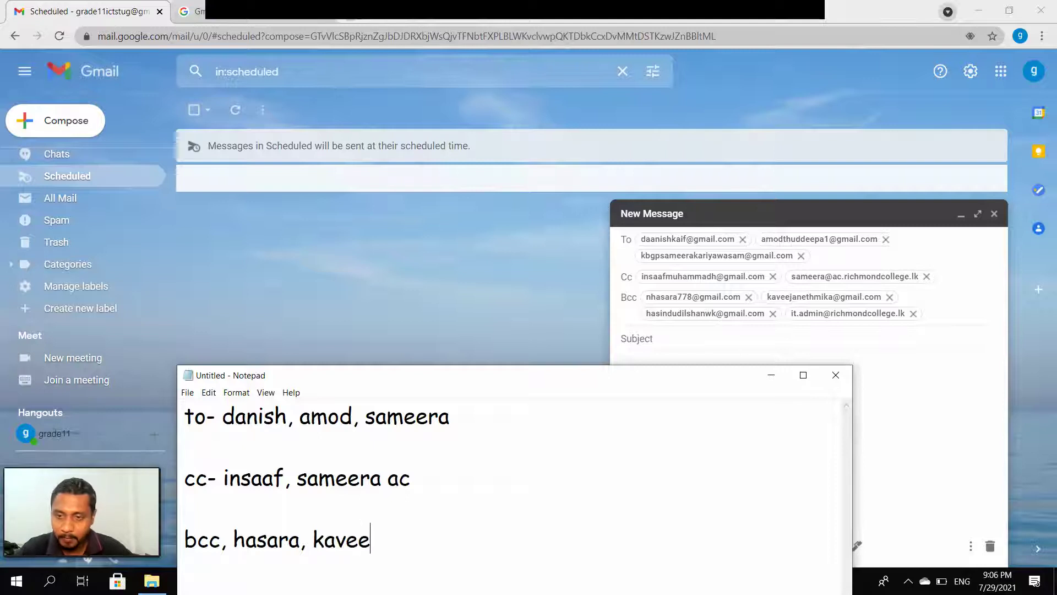
{"action": "type", "text": "ja, hasin"}
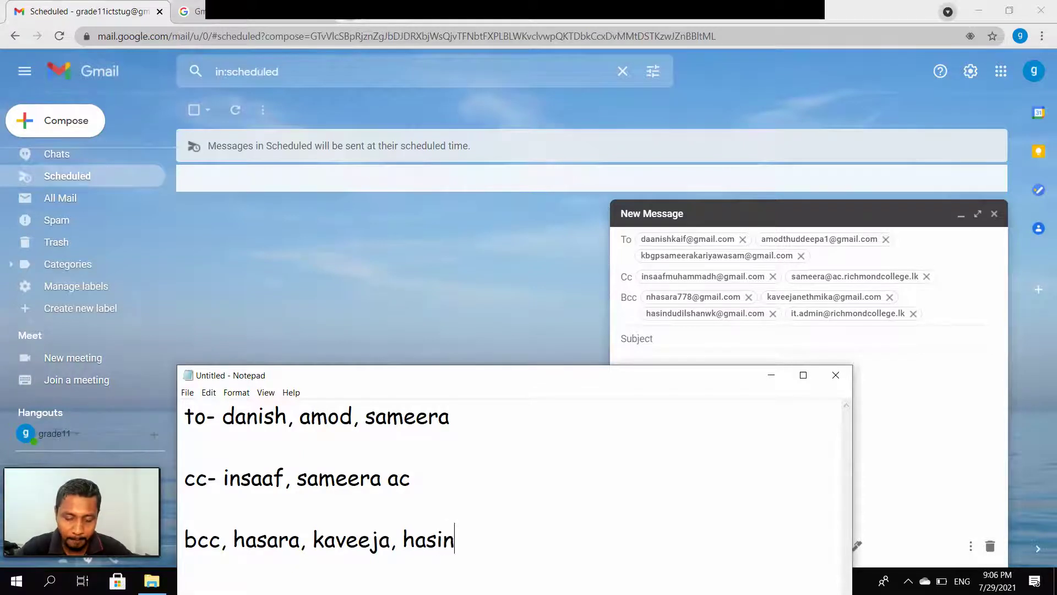
{"action": "type", "text": "du, it"}
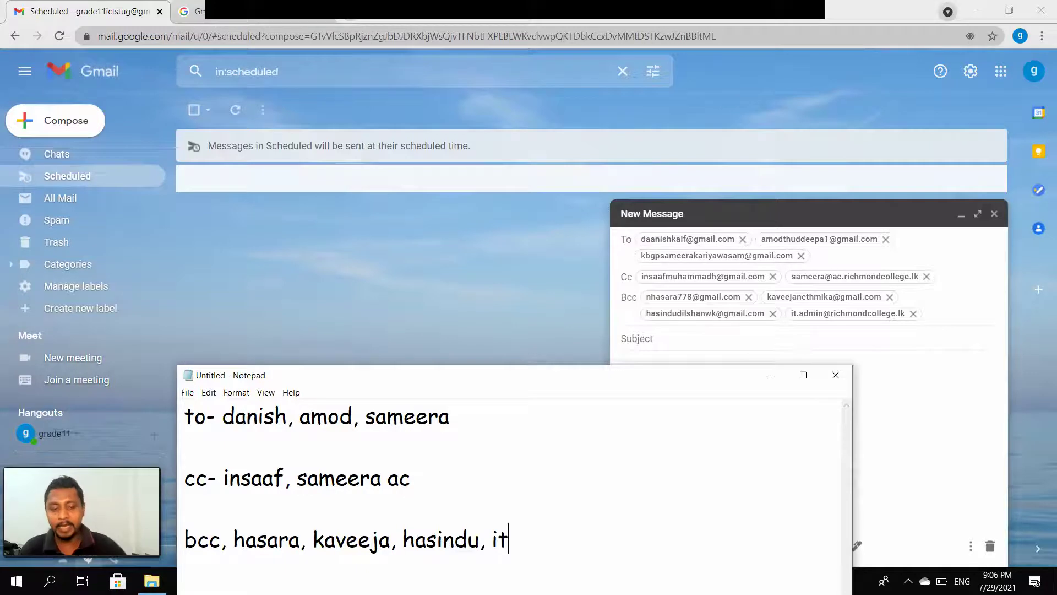
{"action": "left_click", "coordinate": [777, 380]}
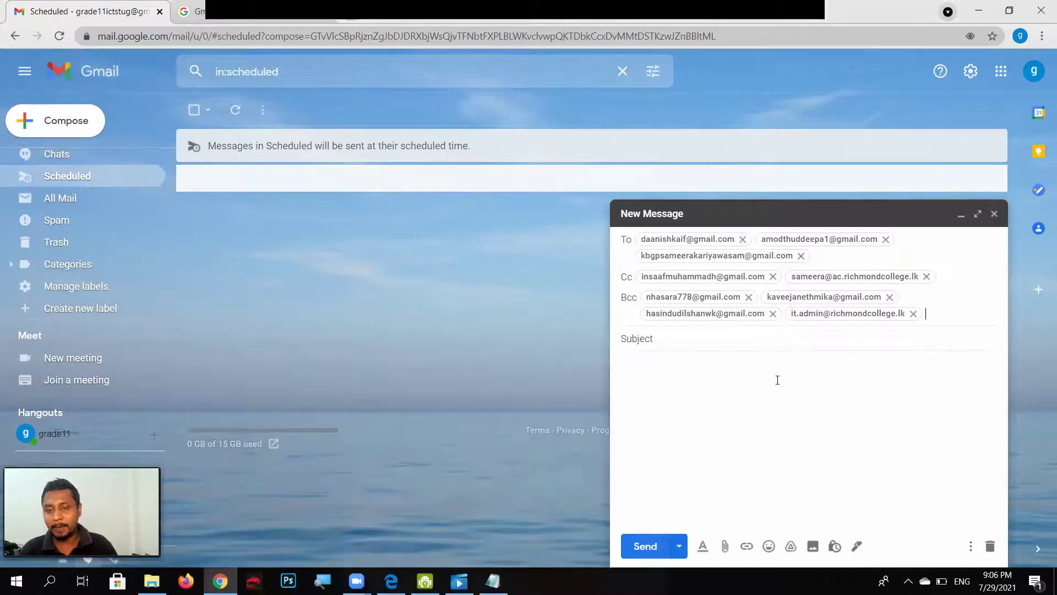
Step: Give the draft the subject 'ICT PAPER' and the body 'Grade 11'
{"action": "left_click", "coordinate": [660, 341]}
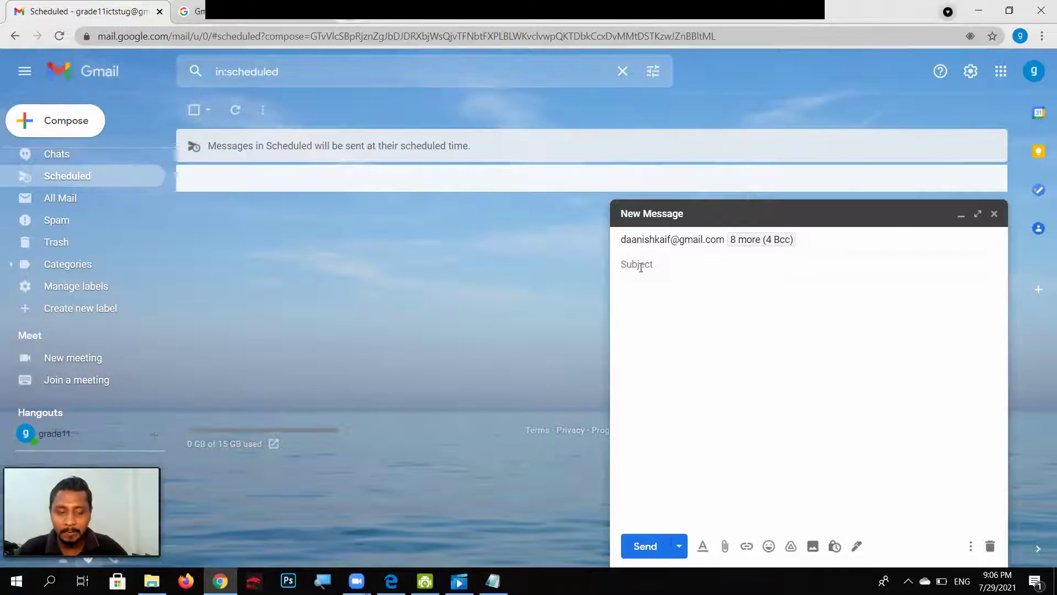
{"action": "type", "text": "ICT "}
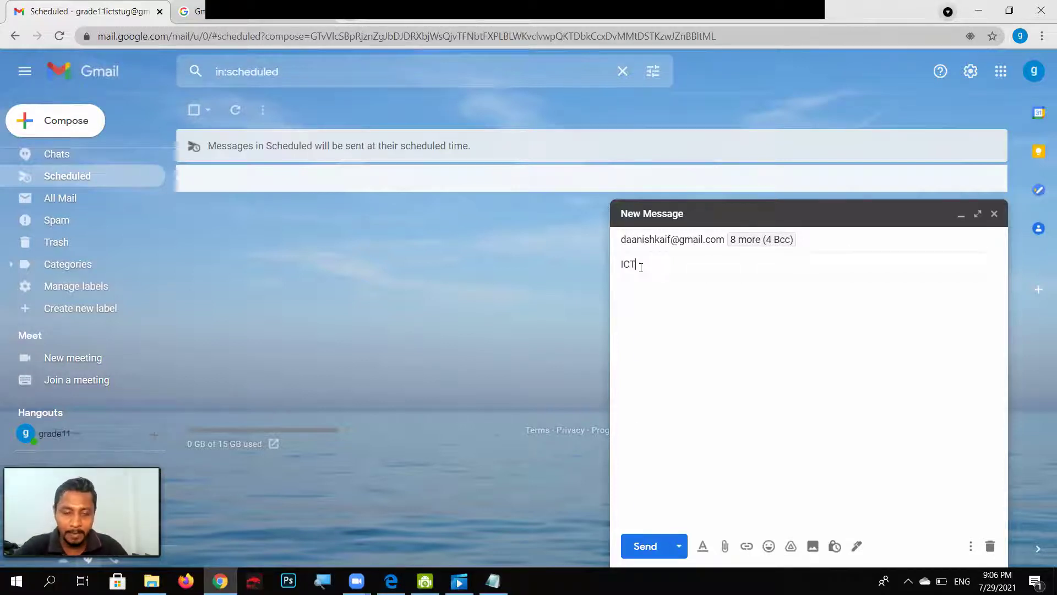
{"action": "type", "text": "PA"}
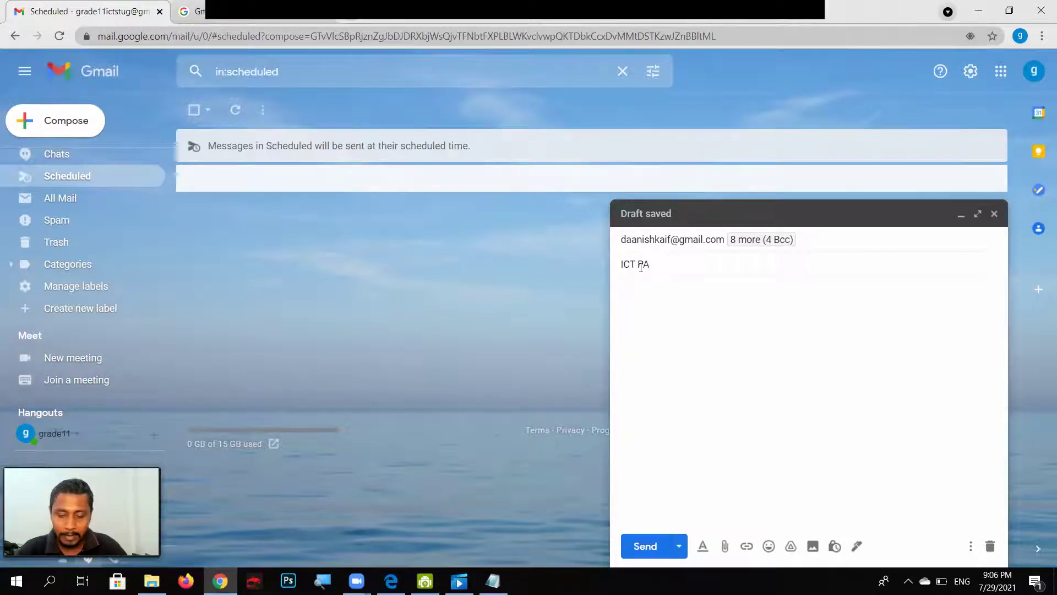
{"action": "type", "text": "PER"}
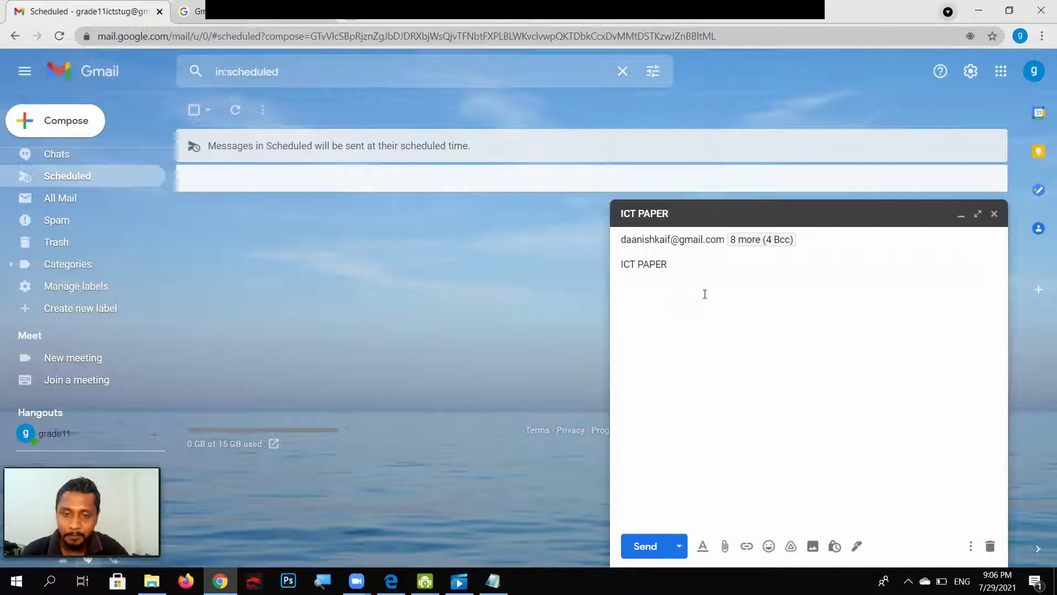
{"action": "type", "text": "rade 11"}
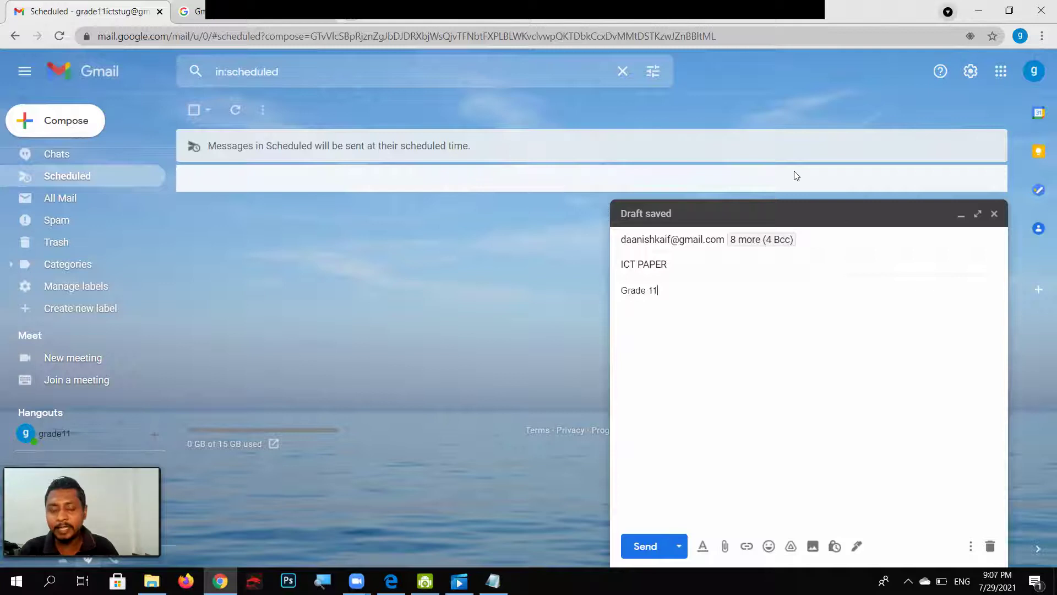
{"action": "left_click", "coordinate": [726, 547]}
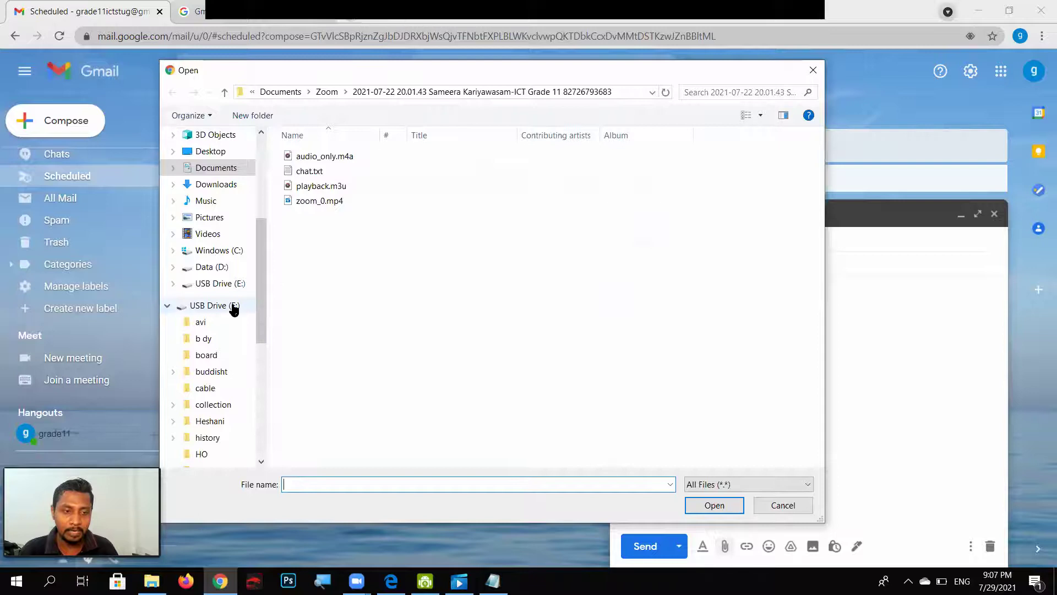
Step: Attach Internet and Email.pdf from USB Drive (E:) to the ICT PAPER draft
{"action": "left_click", "coordinate": [232, 306]}
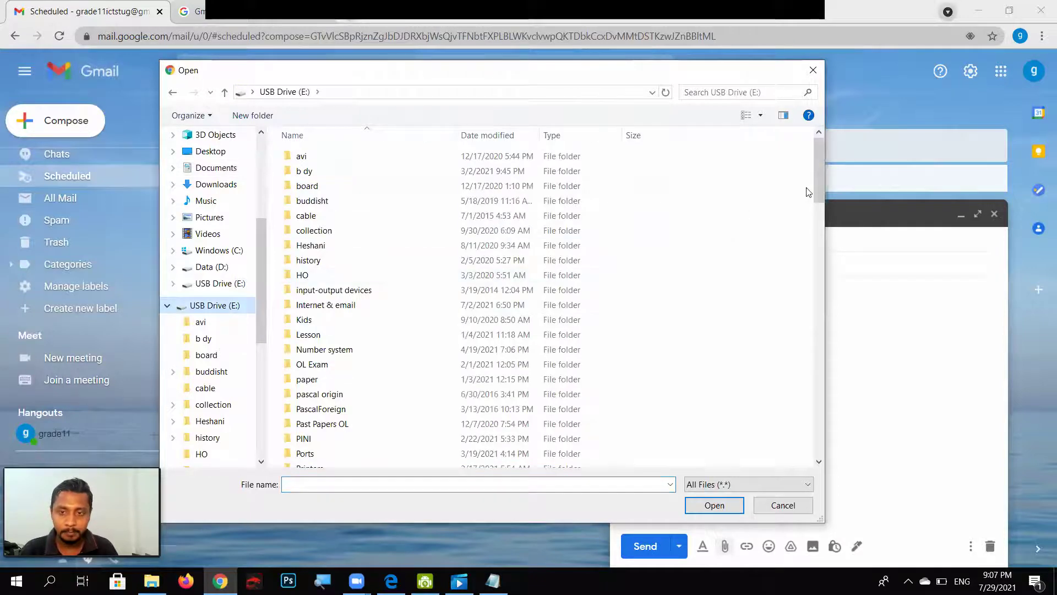
{"action": "left_click_drag", "start_coordinate": [821, 187], "coordinate": [830, 415]}
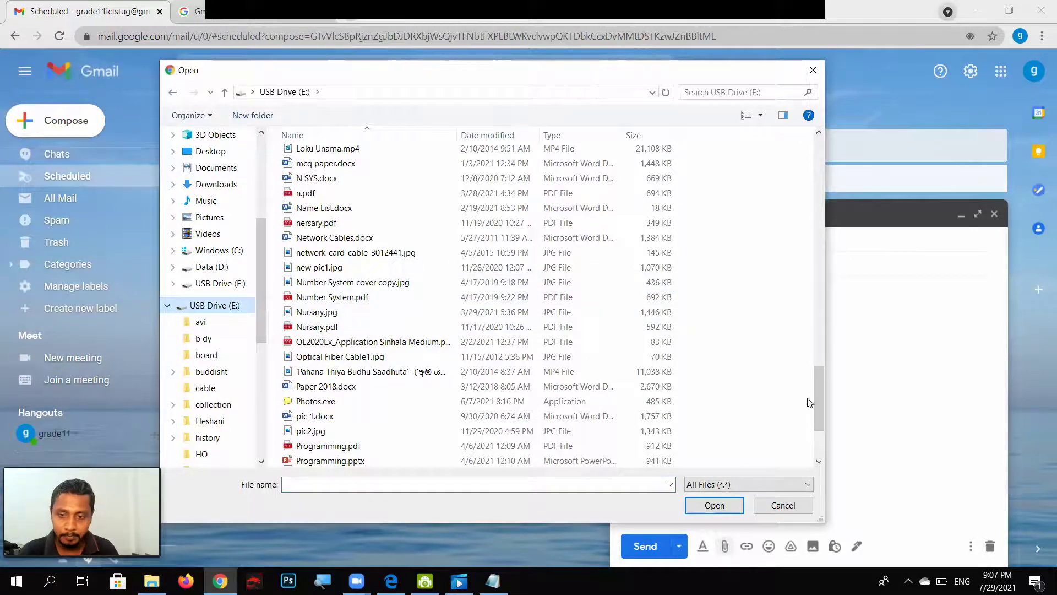
{"action": "left_click_drag", "start_coordinate": [821, 403], "coordinate": [810, 255]}
{"action": "left_click", "coordinate": [358, 351]}
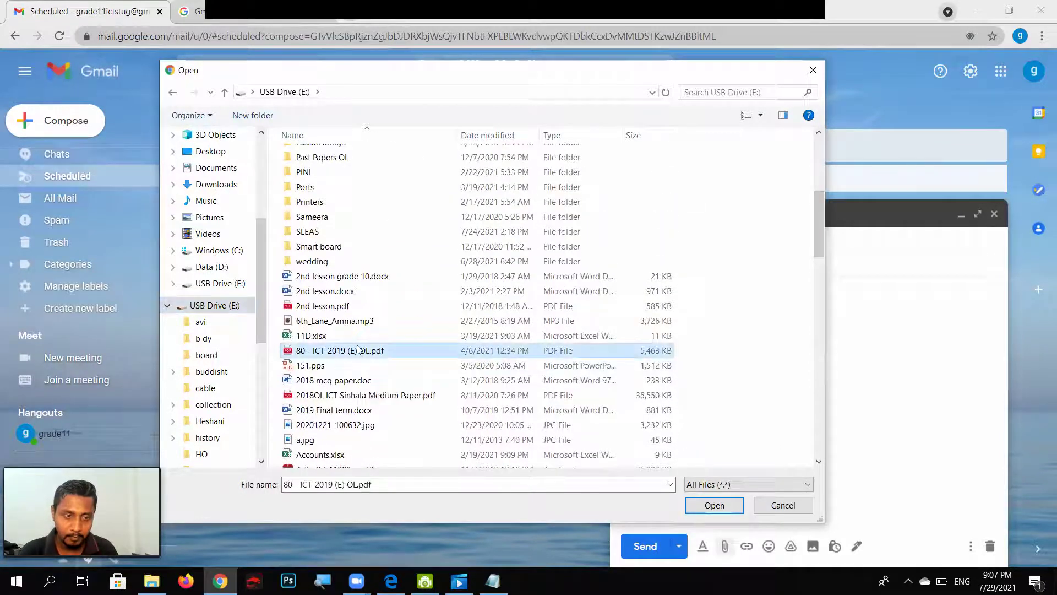
{"action": "type", "text": "int"}
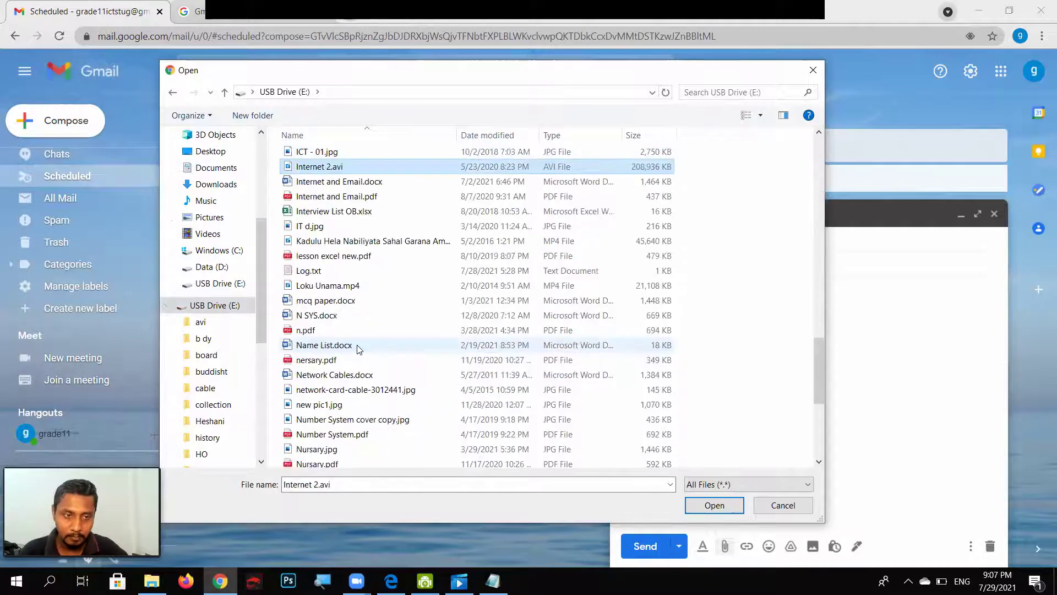
{"action": "right_click", "coordinate": [353, 200]}
{"action": "left_click", "coordinate": [390, 446]}
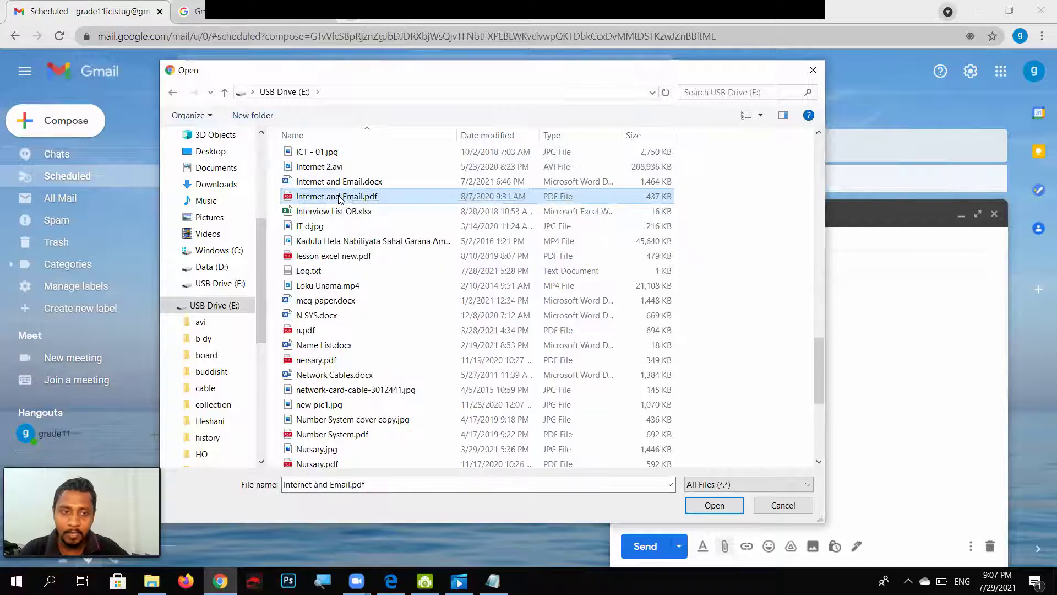
{"action": "left_click", "coordinate": [717, 510]}
{"action": "left_click", "coordinate": [717, 510]}
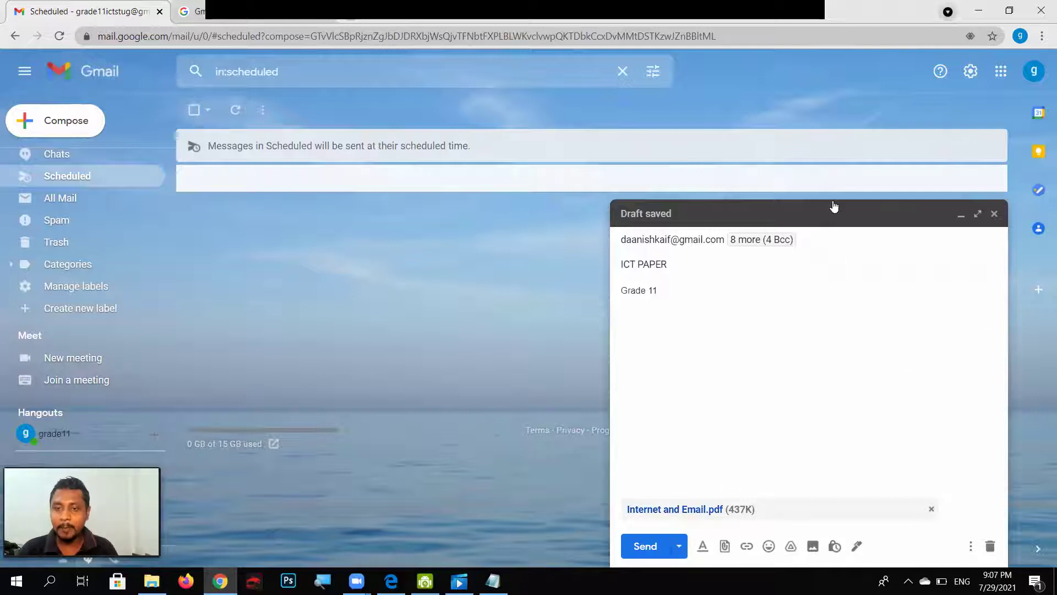
{"action": "left_click", "coordinate": [323, 581]}
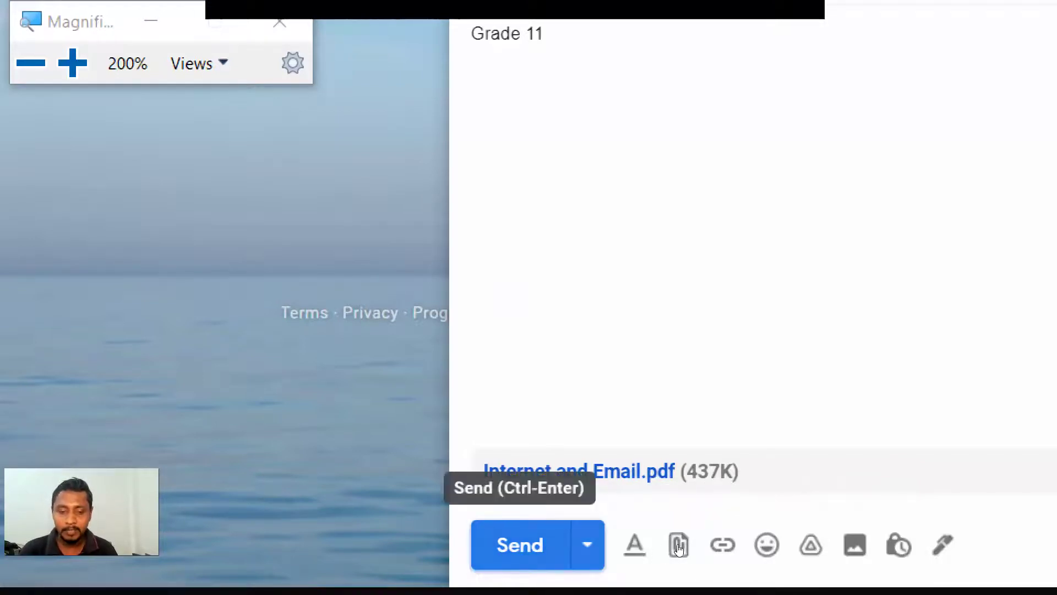
Step: Cancel a custom Schedule send, then expand '8 more (4 Bcc)' to show all recipients
{"action": "left_click", "coordinate": [587, 545]}
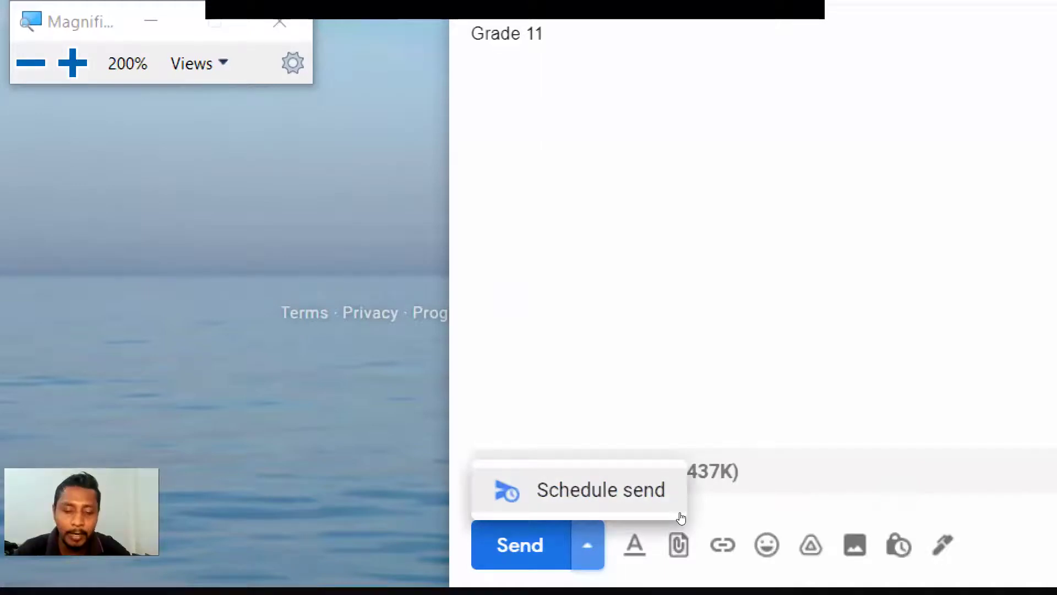
{"action": "left_click", "coordinate": [679, 512]}
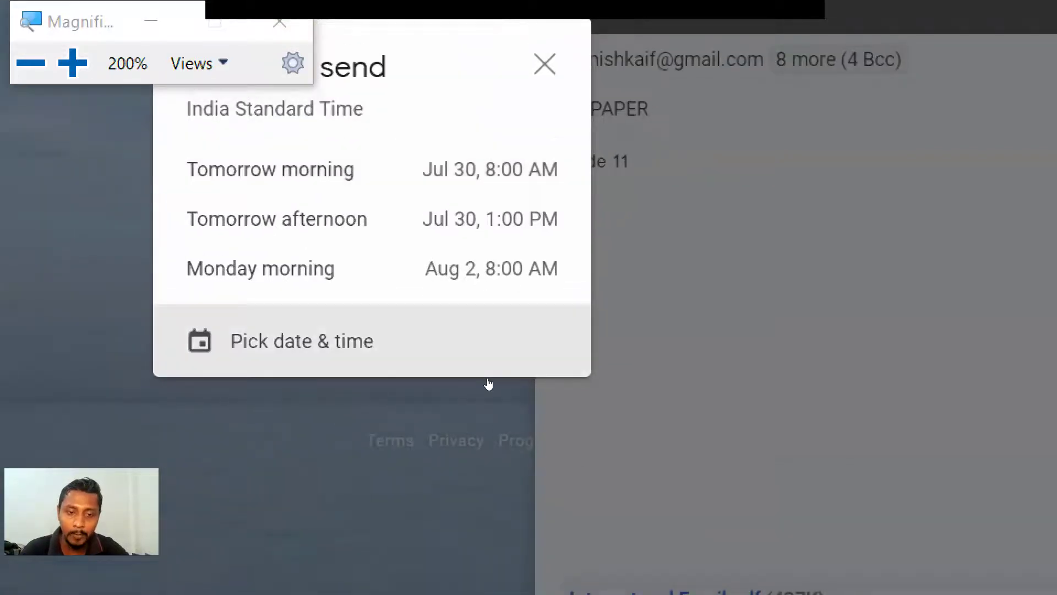
{"action": "left_click", "coordinate": [488, 370]}
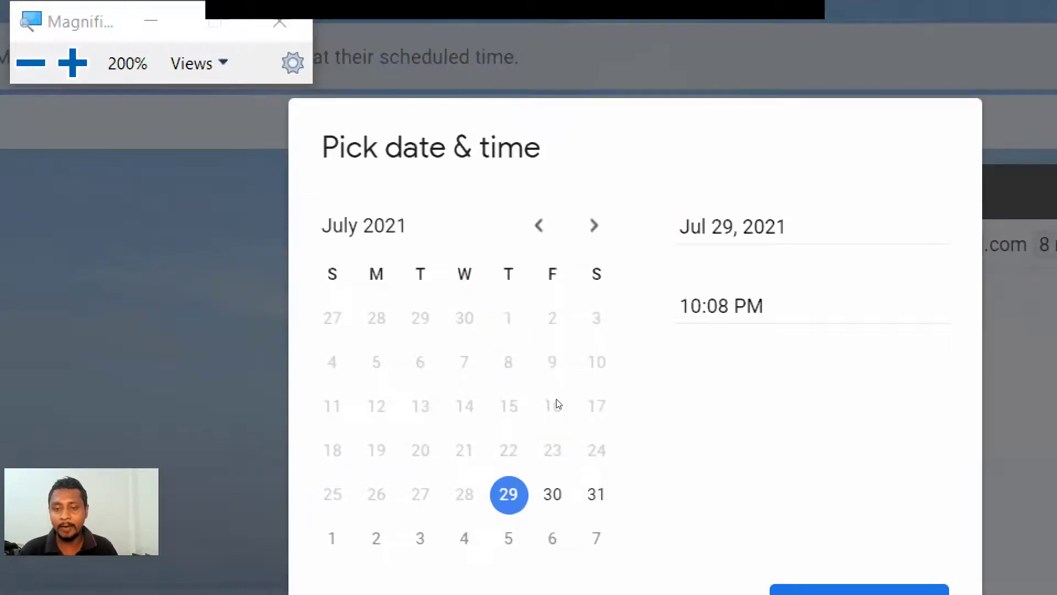
{"action": "key", "text": "Tab"}
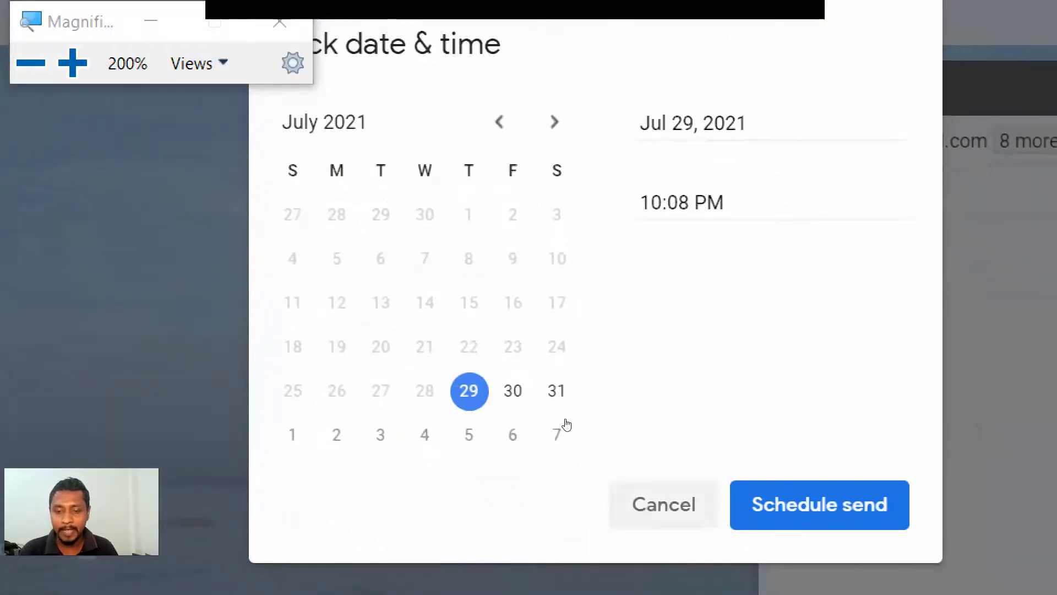
{"action": "key", "text": "Return"}
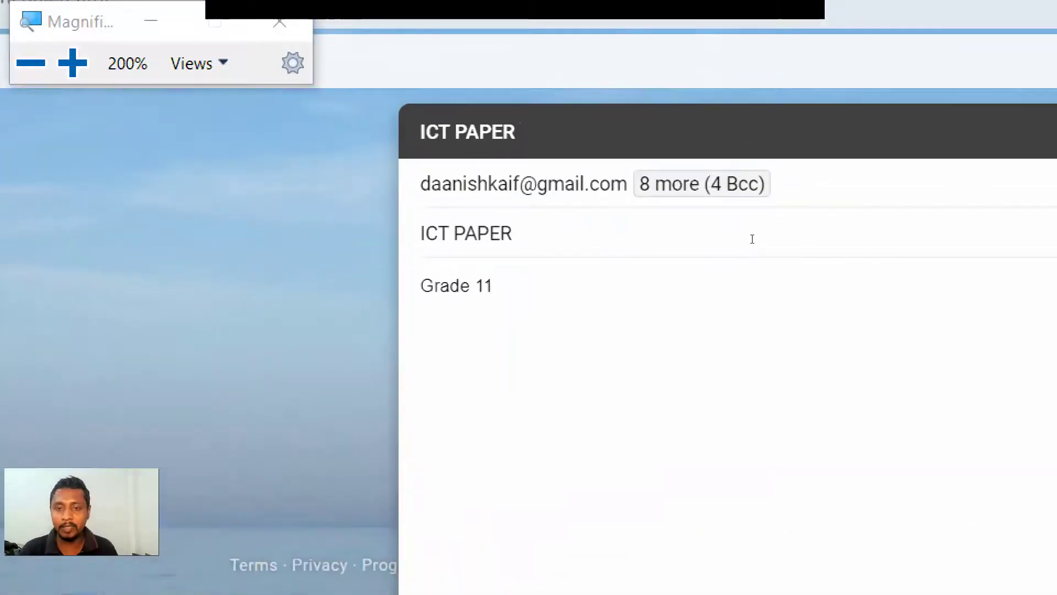
{"action": "left_click", "coordinate": [752, 238]}
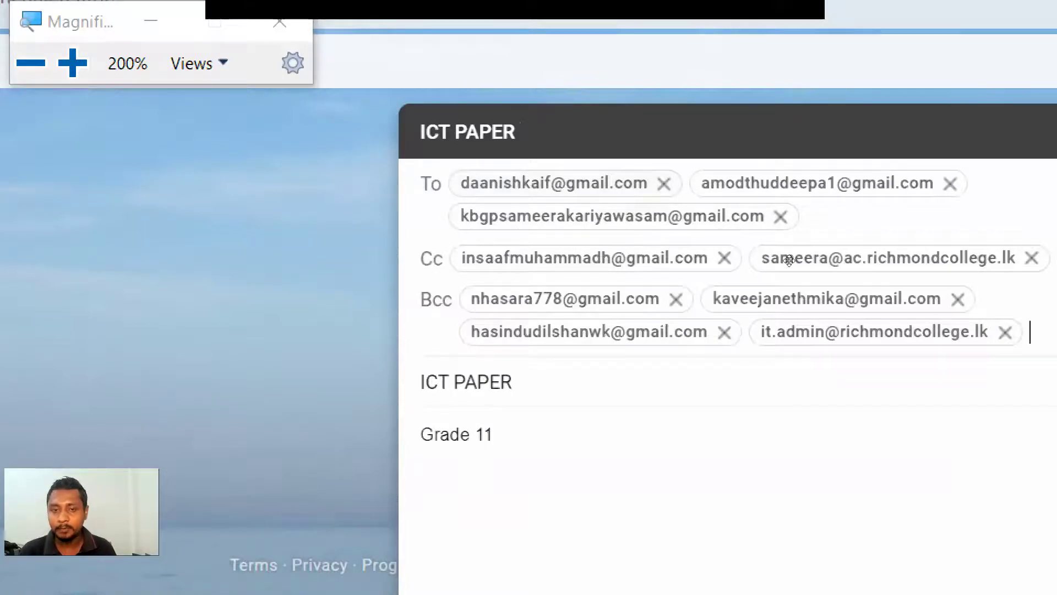
{"action": "mouse_move", "coordinate": [789, 261]}
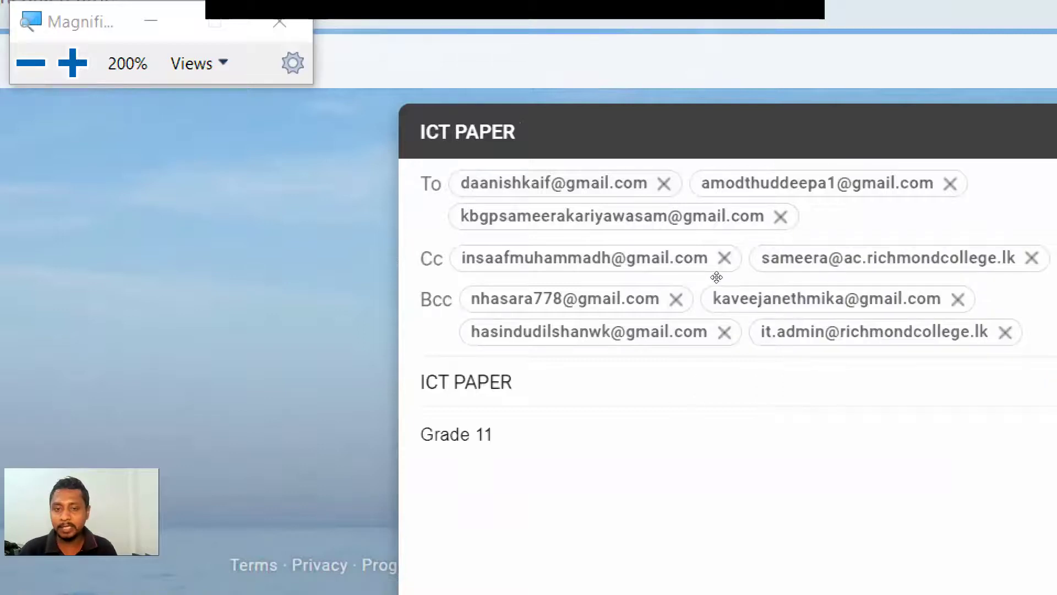
{"action": "mouse_move", "coordinate": [831, 273]}
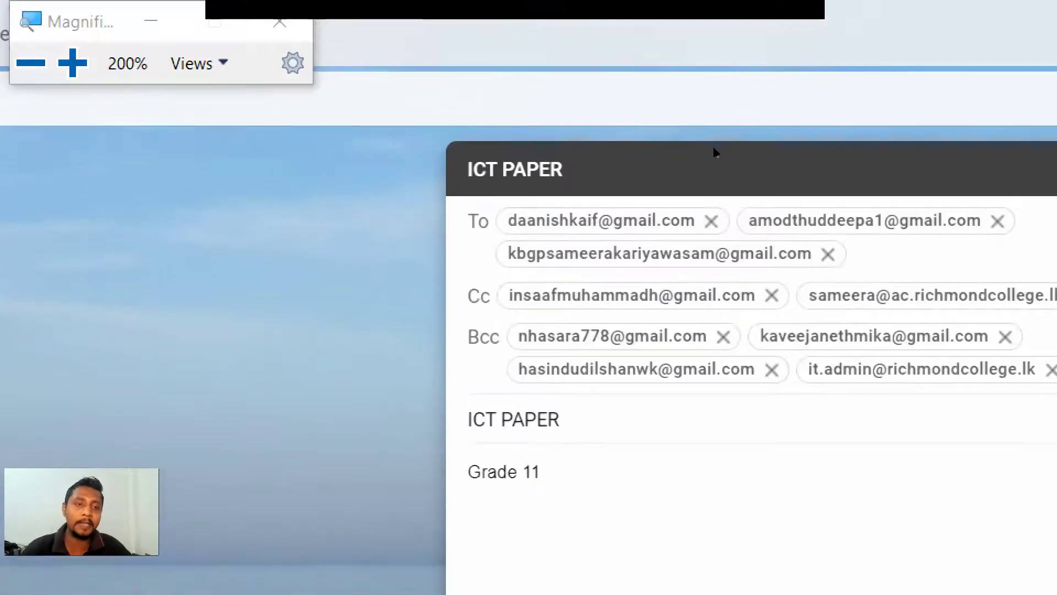
{"action": "left_click", "coordinate": [279, 22]}
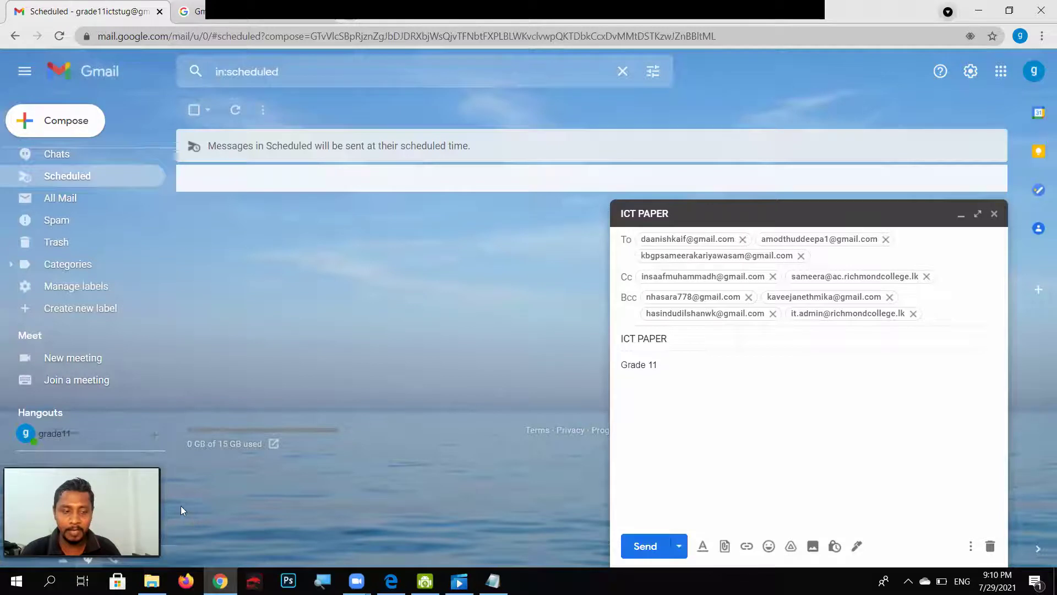
Step: Send the ICT PAPER email and open it from the Sent folder
{"action": "left_click", "coordinate": [645, 546]}
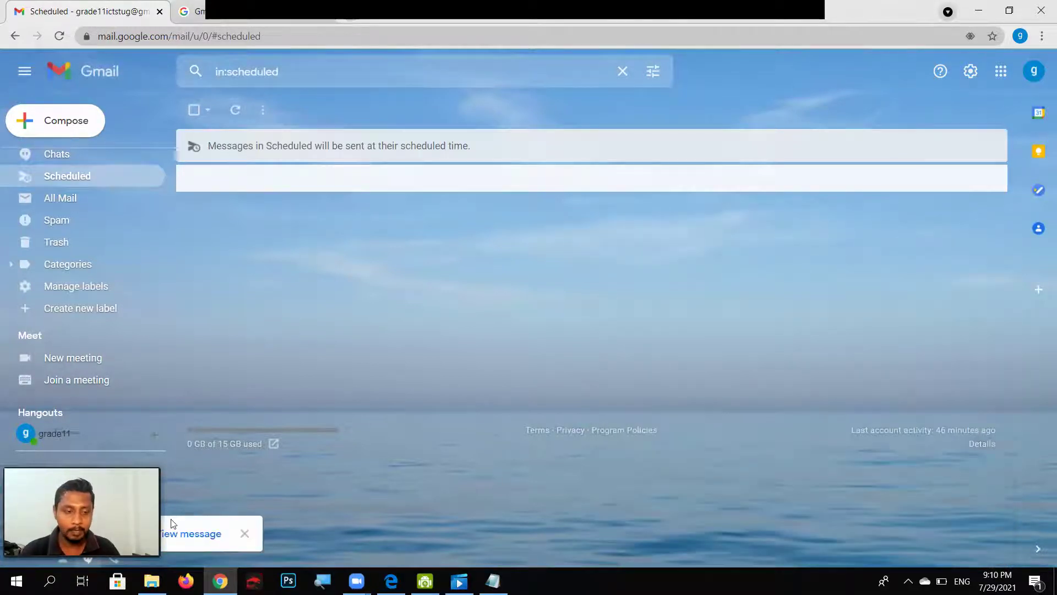
{"action": "mouse_move", "coordinate": [12, 464]}
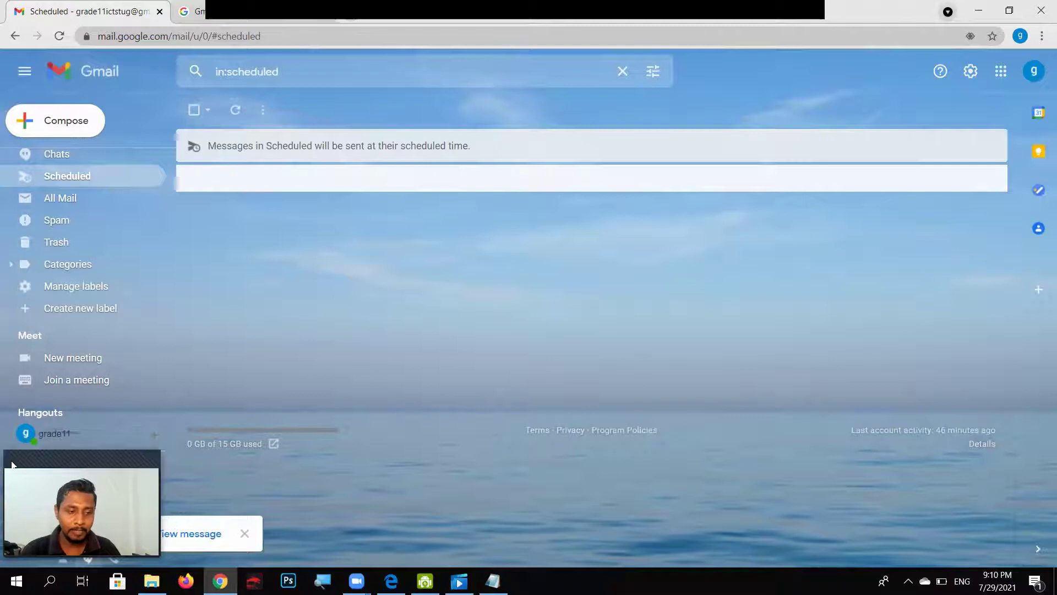
{"action": "left_click", "coordinate": [77, 524]}
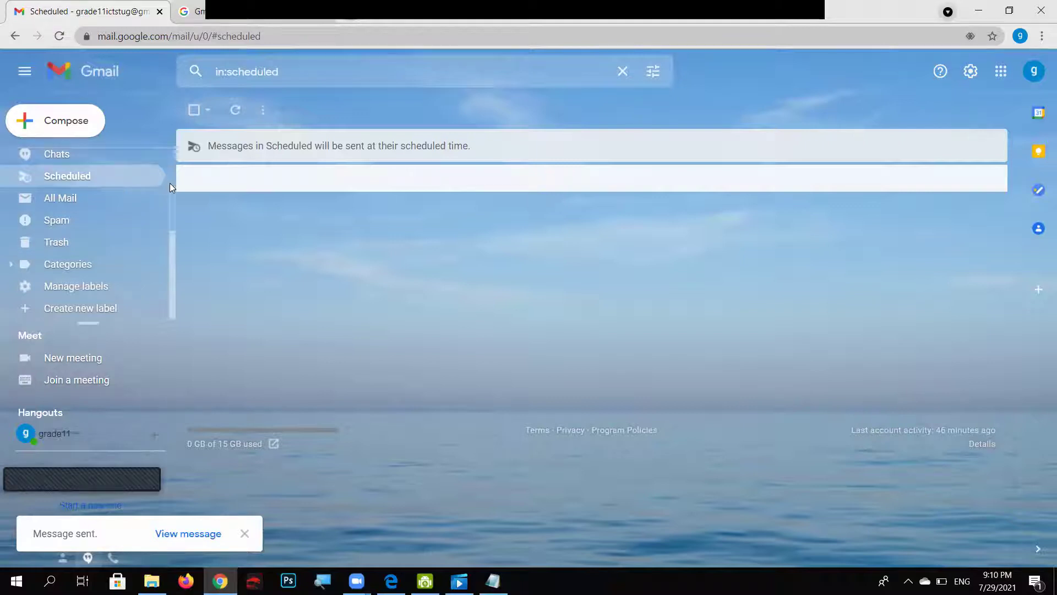
{"action": "scroll", "coordinate": [172, 183], "scroll_direction": "up", "scroll_amount": 3}
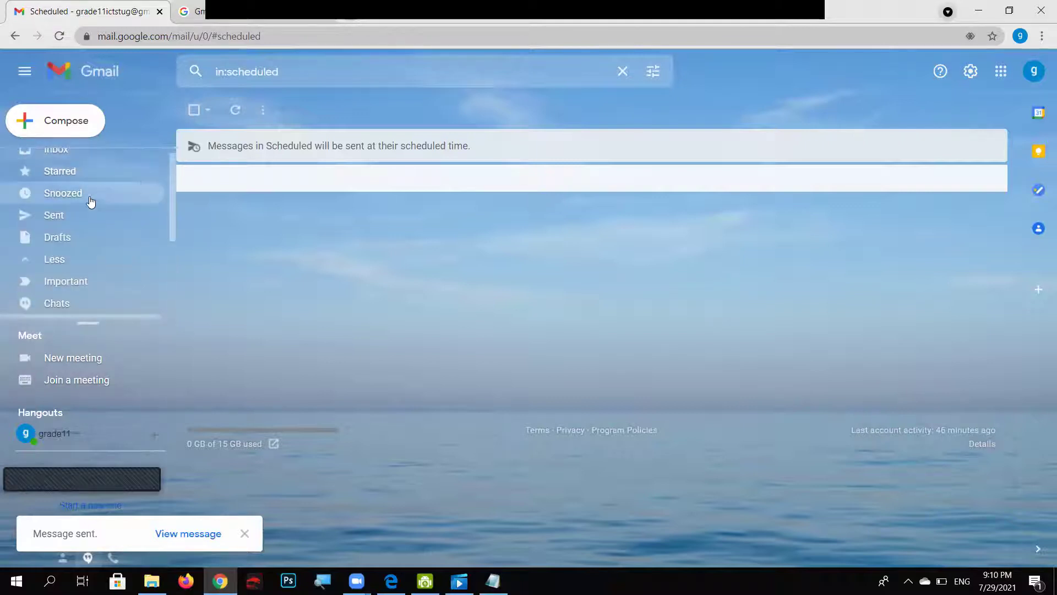
{"action": "left_click", "coordinate": [60, 215]}
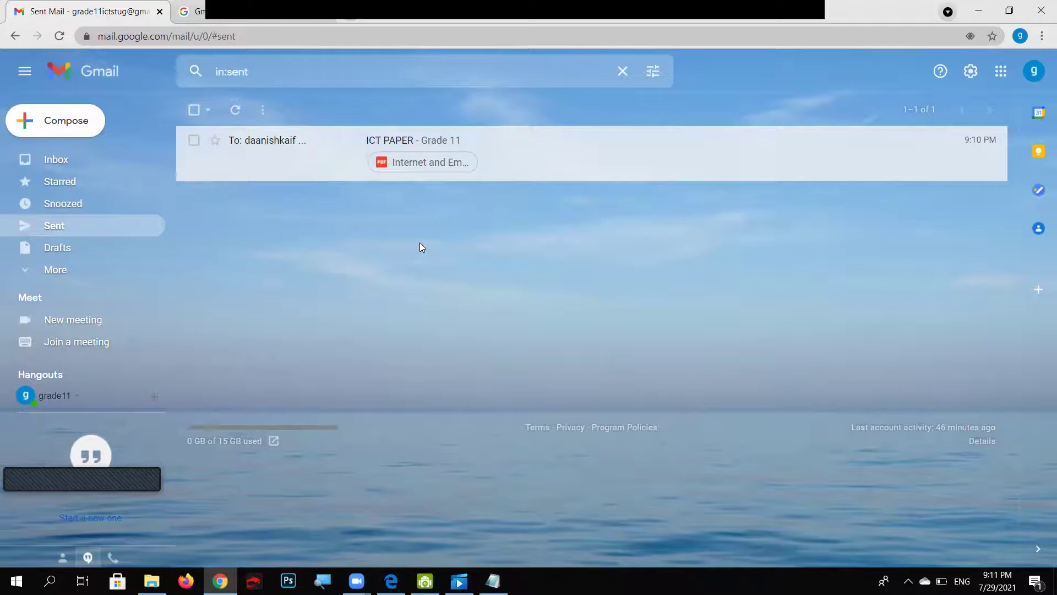
{"action": "left_click", "coordinate": [403, 138]}
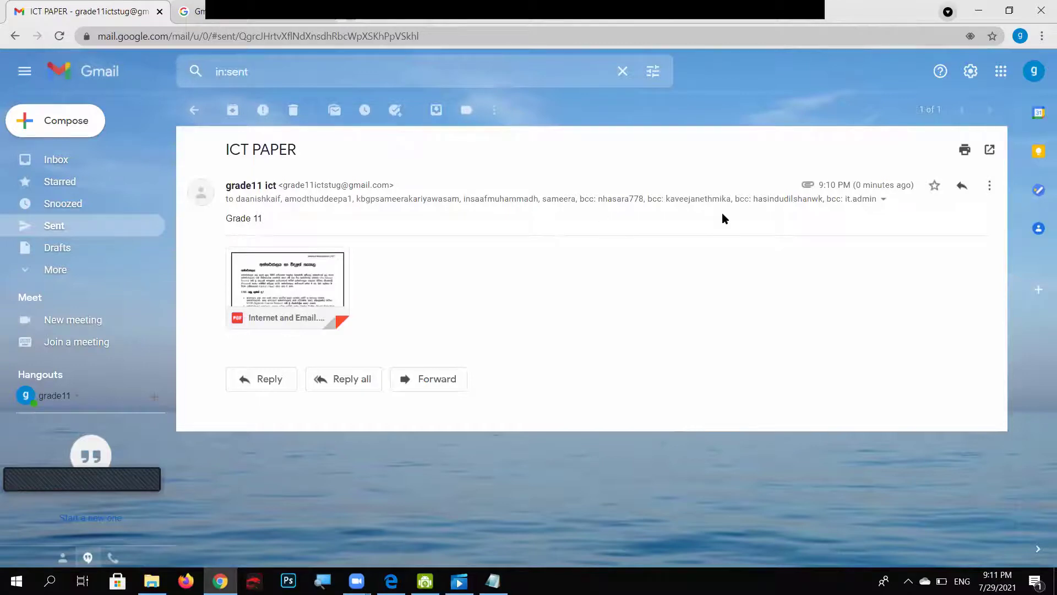
{"action": "left_click", "coordinate": [322, 581]}
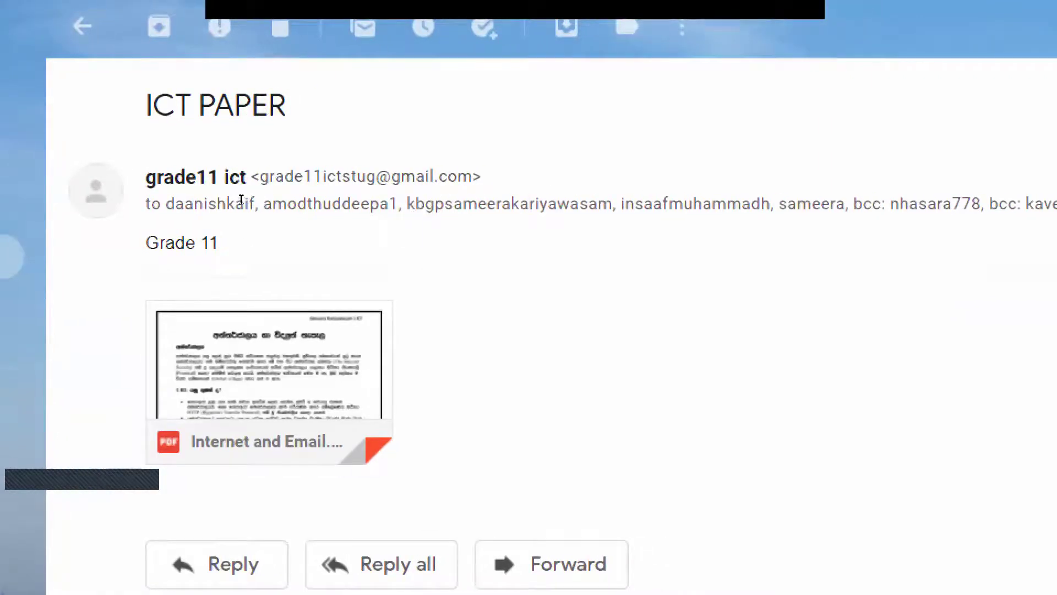
{"action": "mouse_move", "coordinate": [363, 200]}
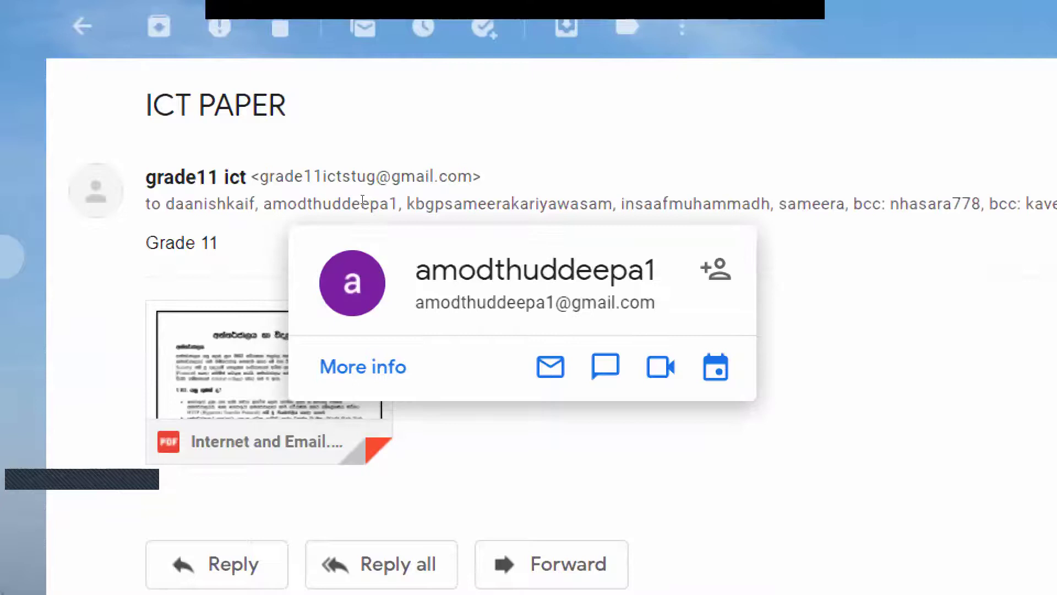
{"action": "mouse_move", "coordinate": [399, 200]}
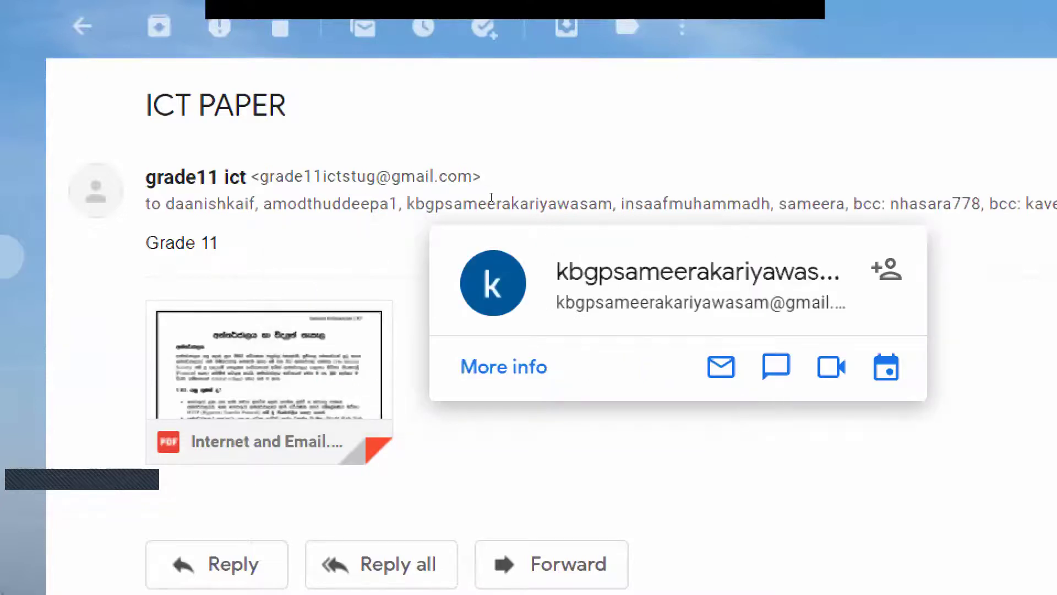
{"action": "mouse_move", "coordinate": [695, 204]}
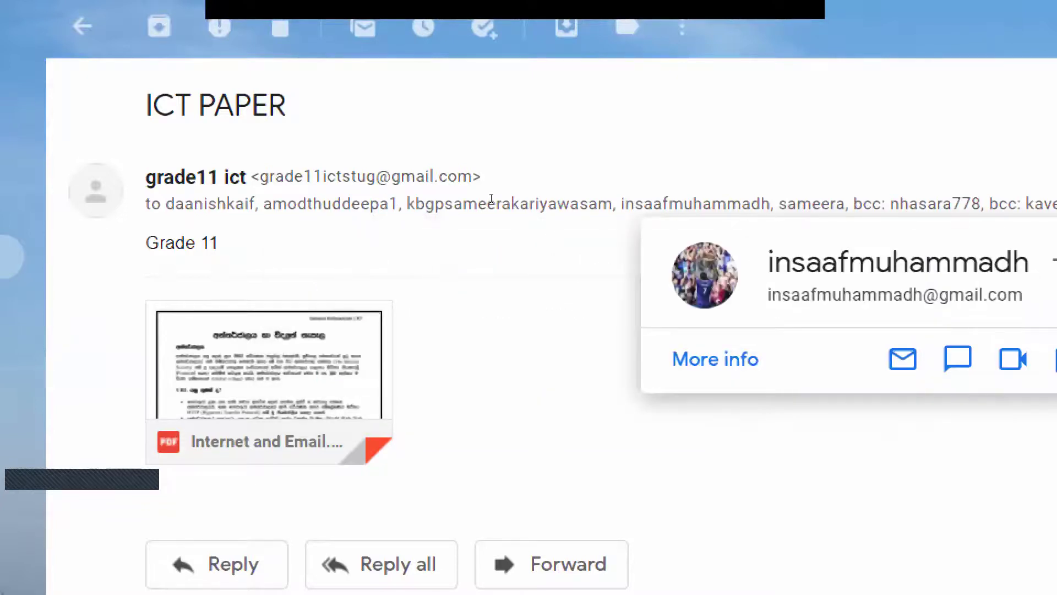
{"action": "mouse_move", "coordinate": [812, 204]}
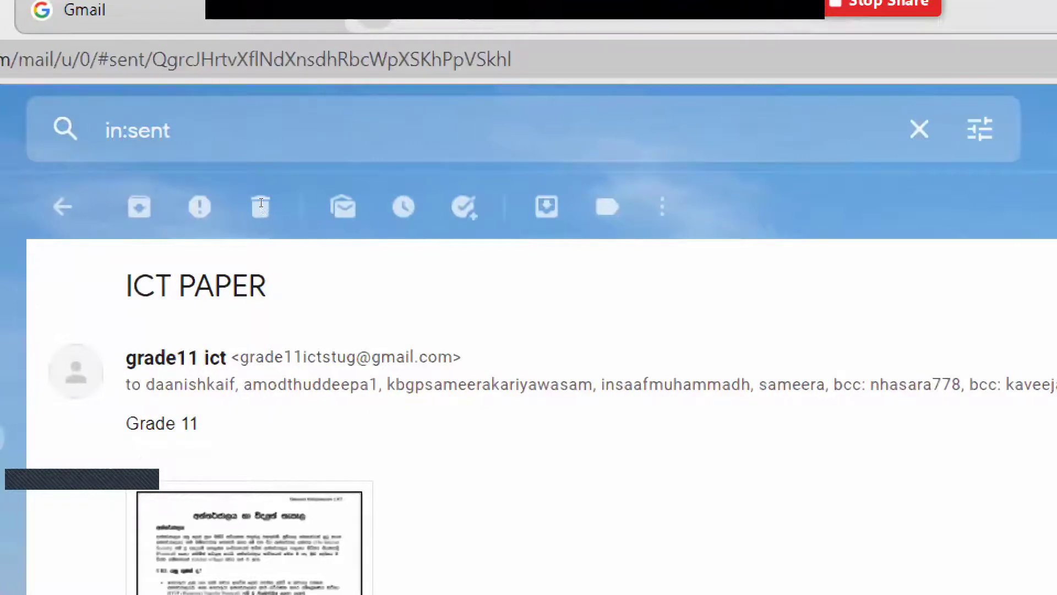
{"action": "mouse_move", "coordinate": [396, 198]}
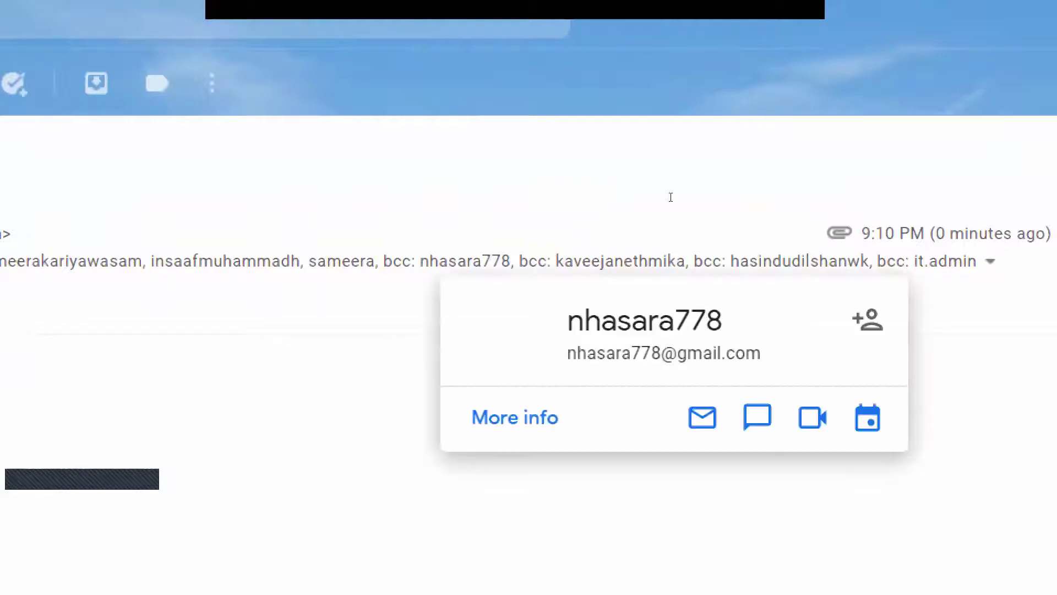
{"action": "mouse_move", "coordinate": [694, 196]}
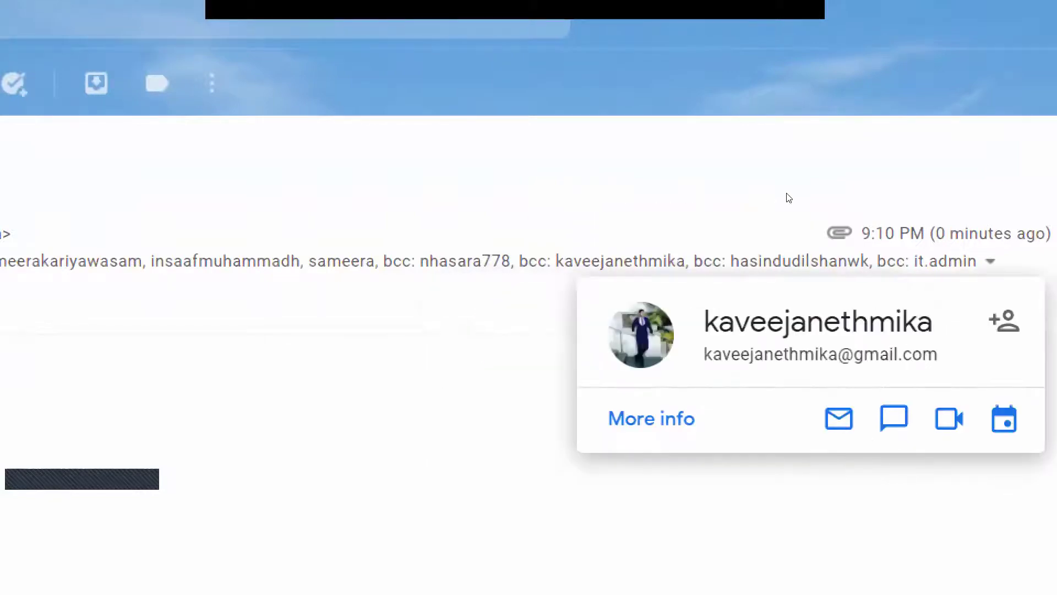
{"action": "mouse_move", "coordinate": [791, 196]}
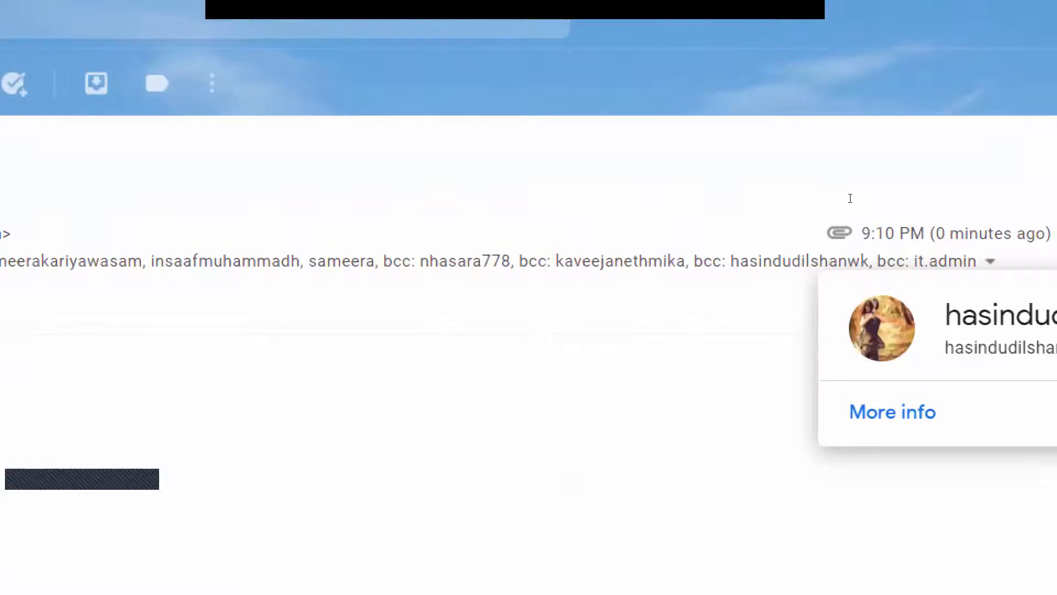
{"action": "mouse_move", "coordinate": [865, 199]}
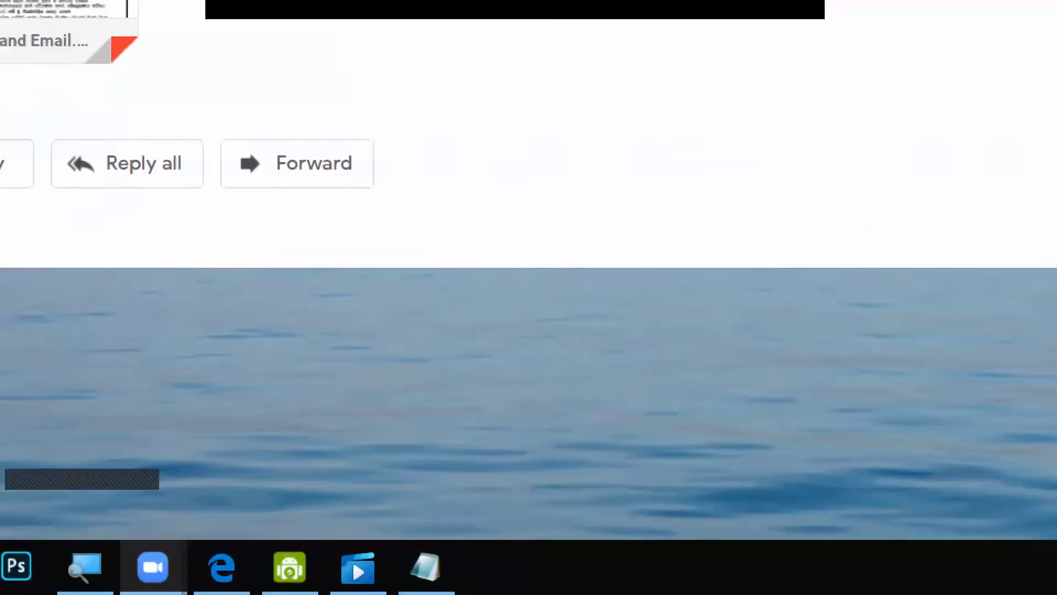
{"action": "left_click", "coordinate": [86, 567]}
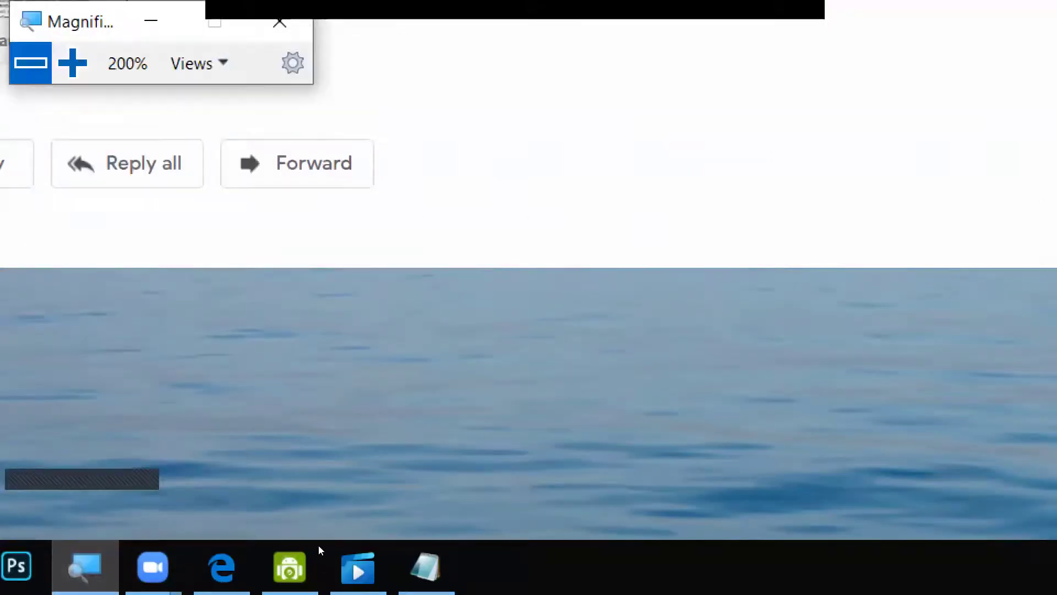
{"action": "left_click", "coordinate": [280, 22]}
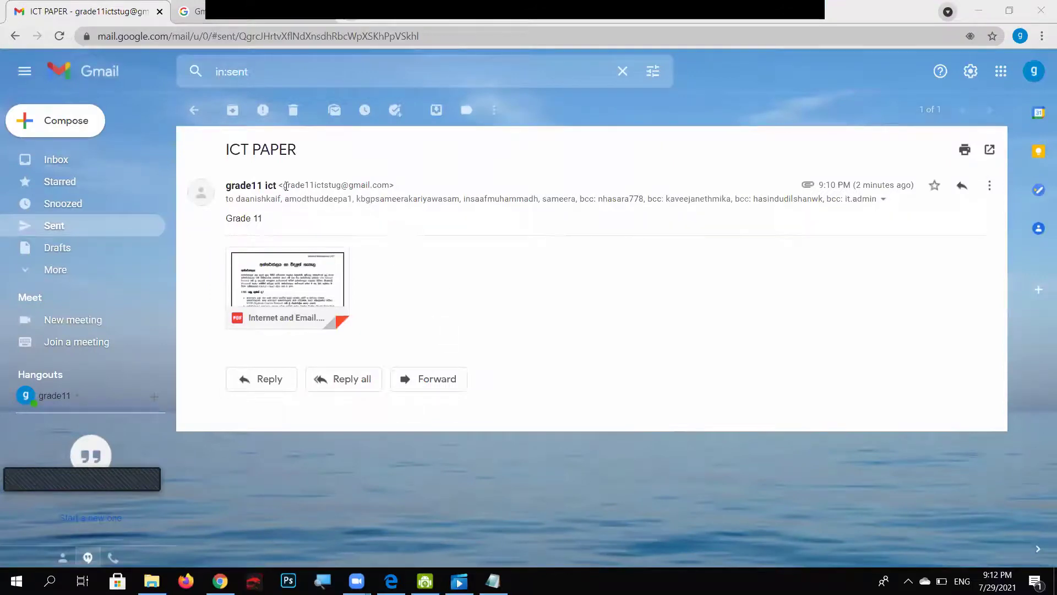
{"action": "mouse_move", "coordinate": [249, 186]}
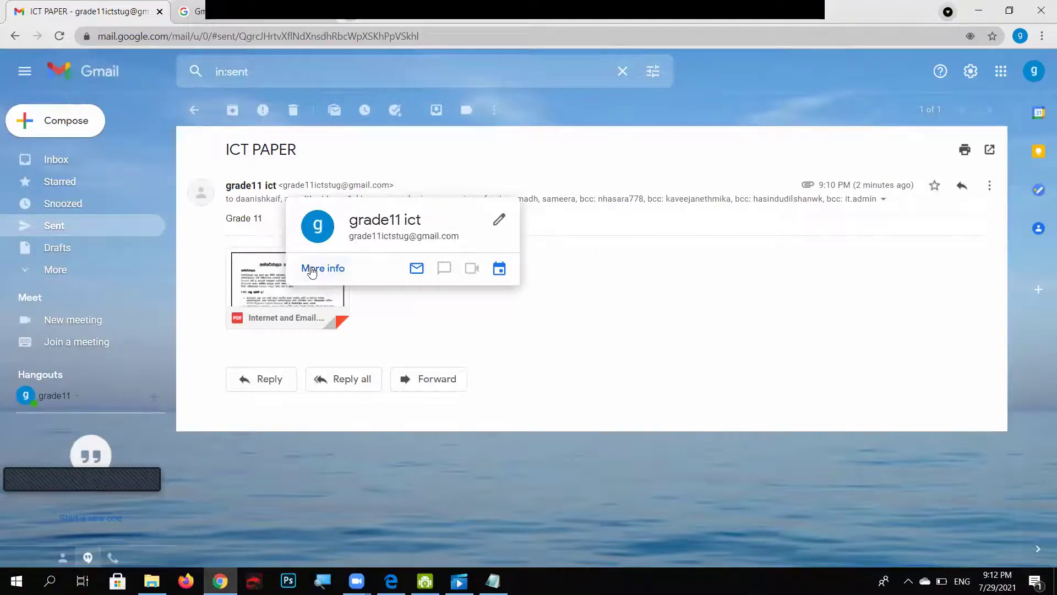
{"action": "left_click", "coordinate": [312, 270]}
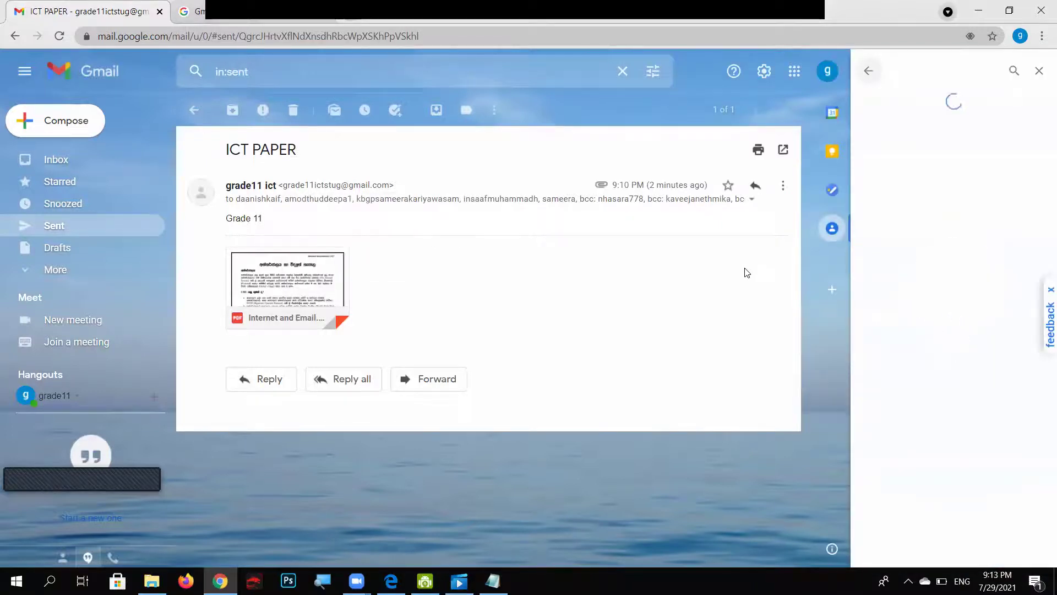
{"action": "left_click", "coordinate": [1040, 72]}
{"action": "mouse_move", "coordinate": [310, 286]}
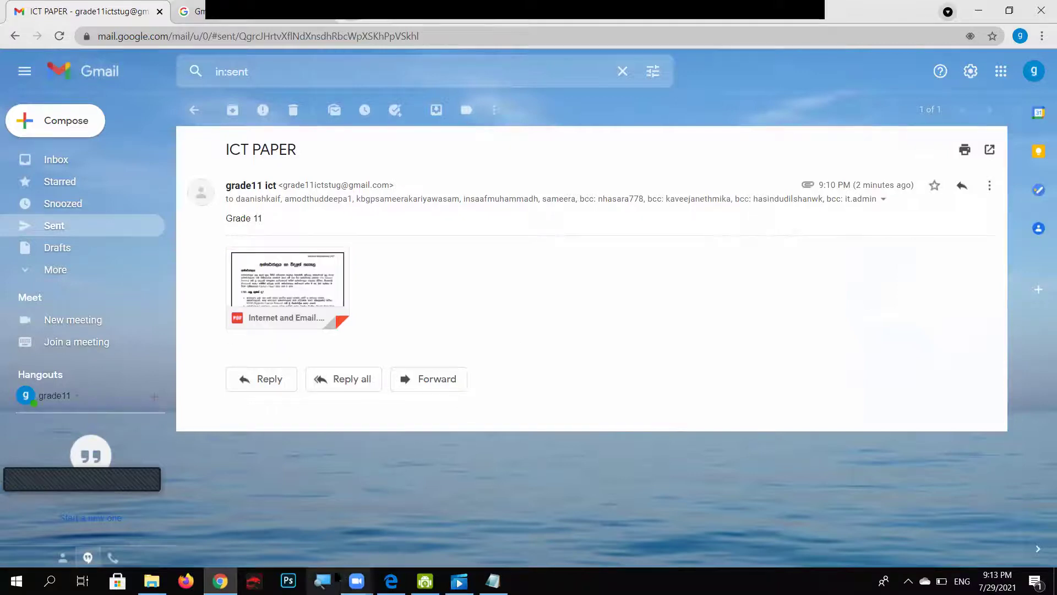
{"action": "key", "text": "super+plus"}
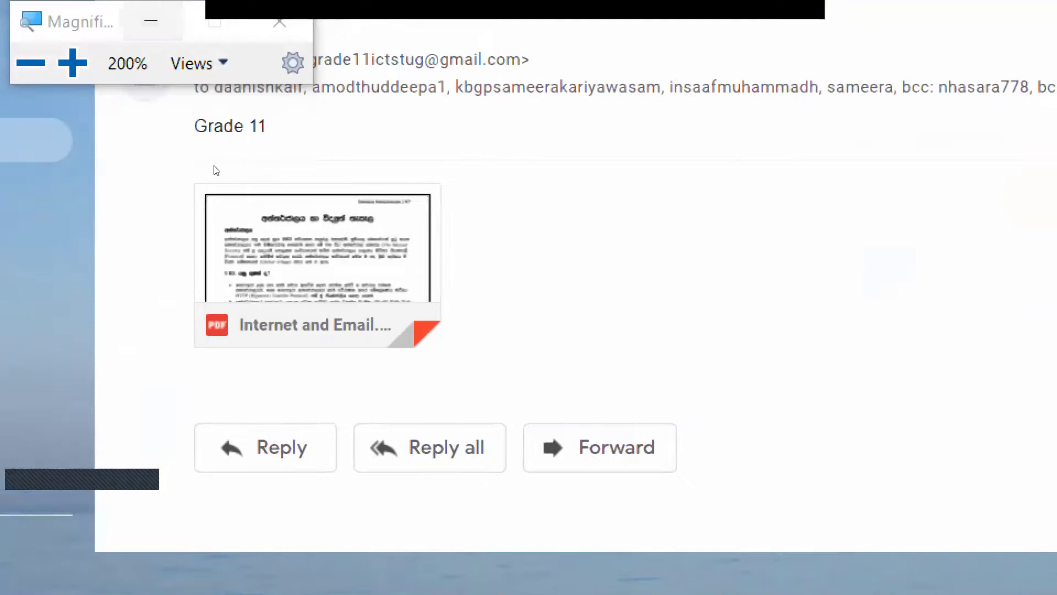
{"action": "mouse_move", "coordinate": [324, 330]}
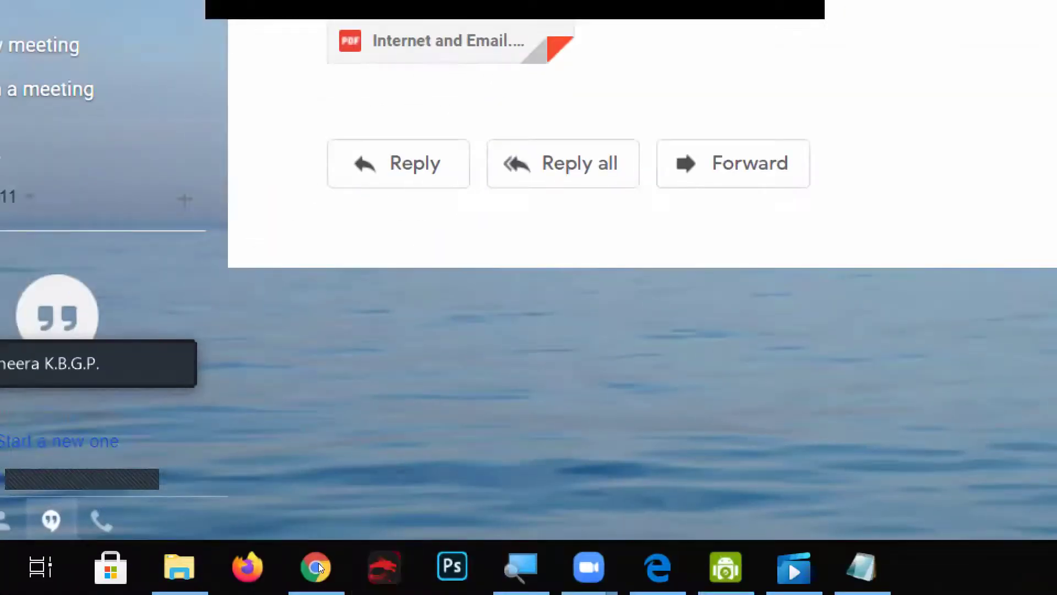
{"action": "right_click", "coordinate": [520, 567]}
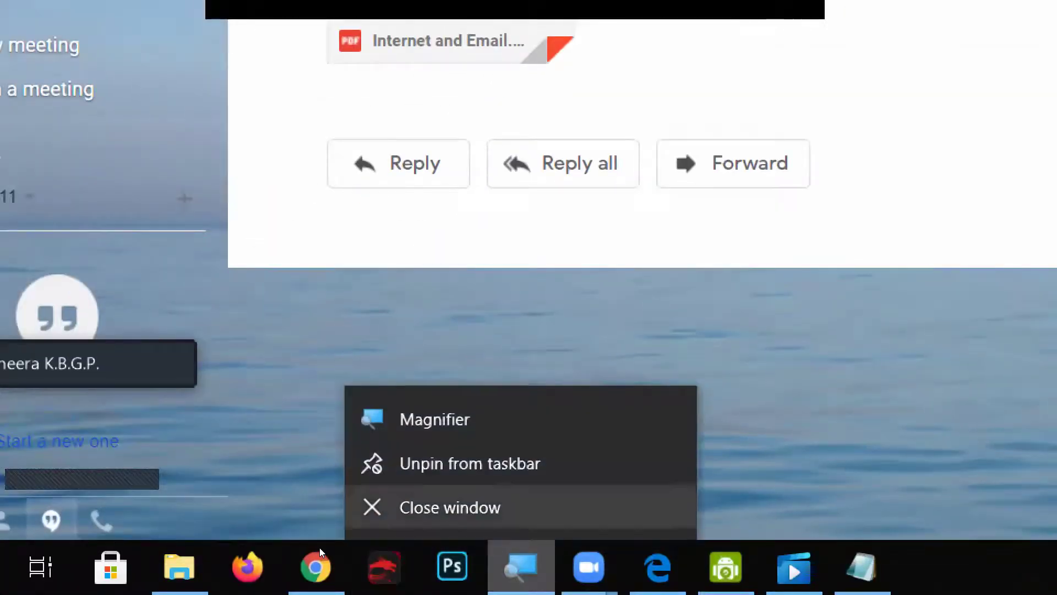
{"action": "left_click", "coordinate": [517, 505]}
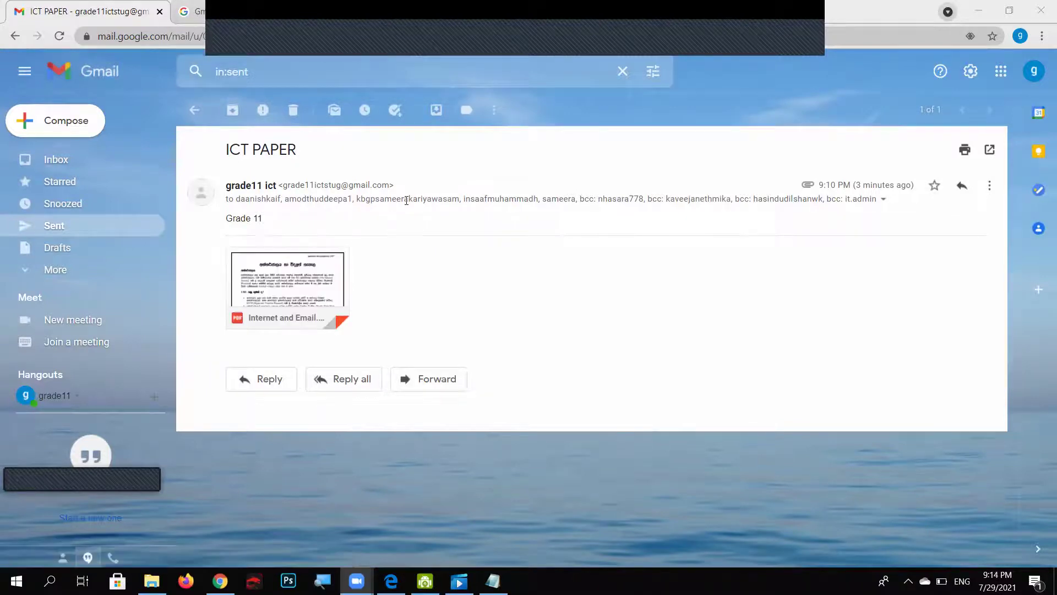
Step: Replace the pre-filled sign-in address with a recipient's saved account and continue to the next step
{"action": "left_click", "coordinate": [206, 19]}
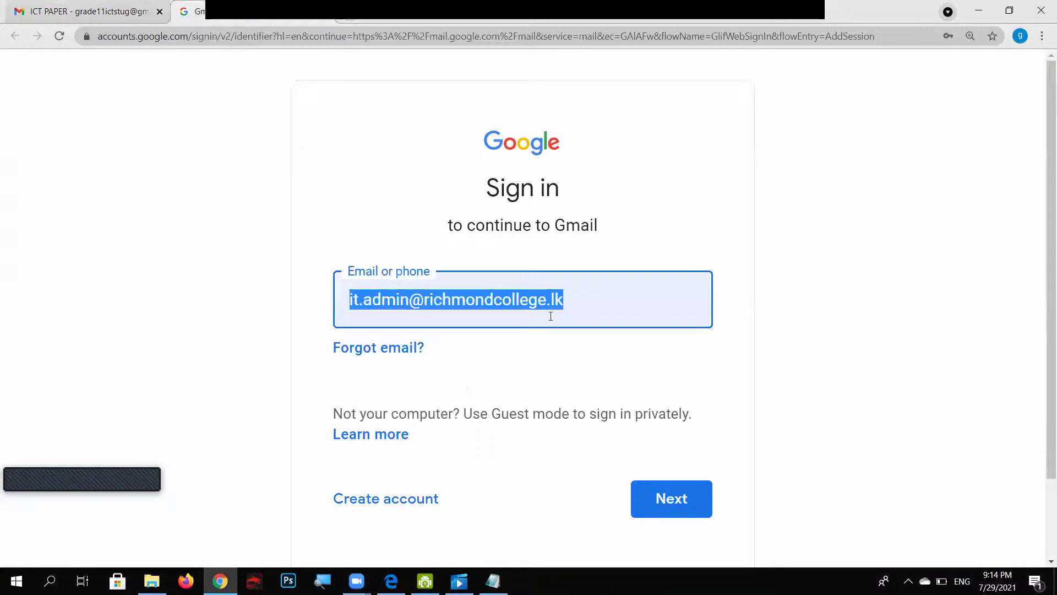
{"action": "key", "text": "BackSpace"}
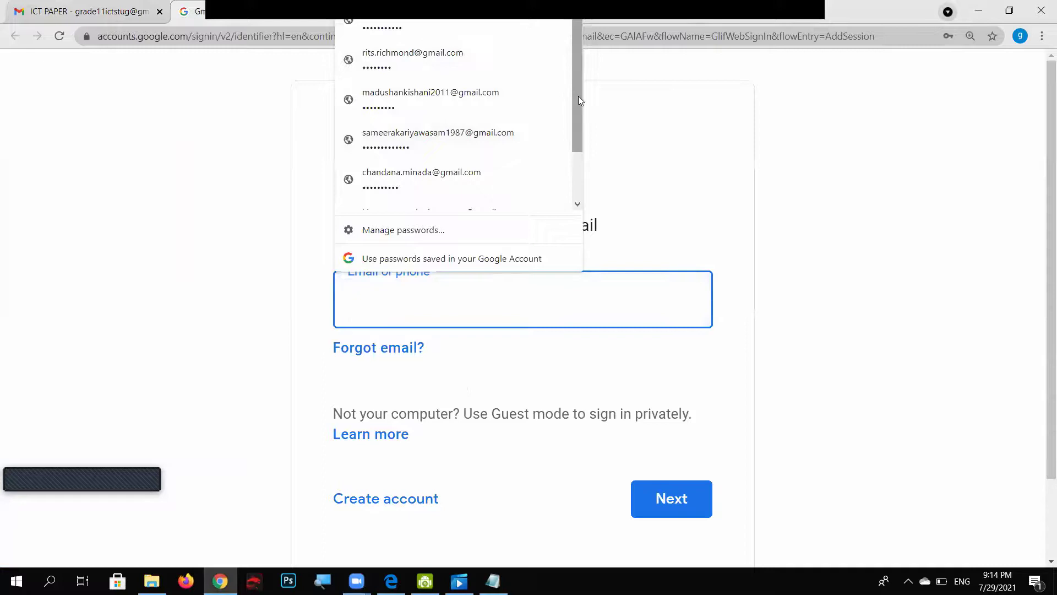
{"action": "scroll", "coordinate": [579, 97], "scroll_direction": "down", "scroll_amount": 2}
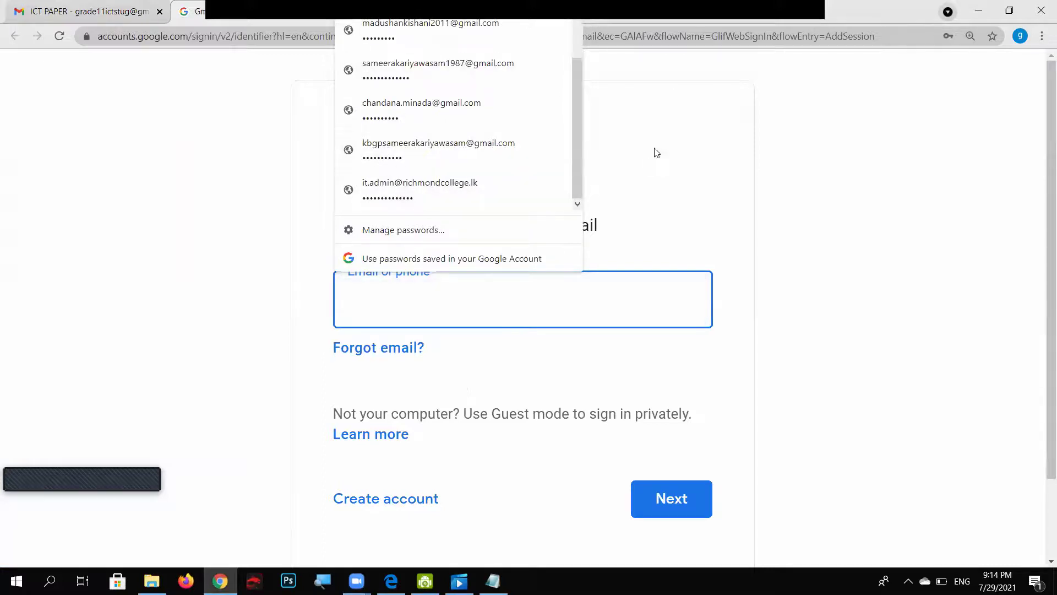
{"action": "left_click", "coordinate": [531, 151]}
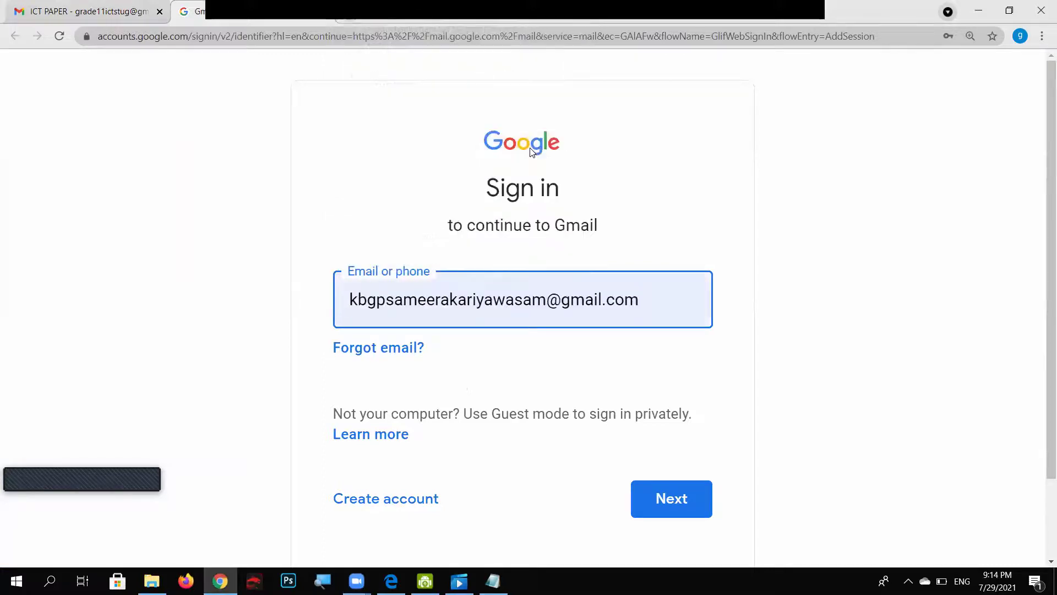
{"action": "left_click", "coordinate": [670, 496]}
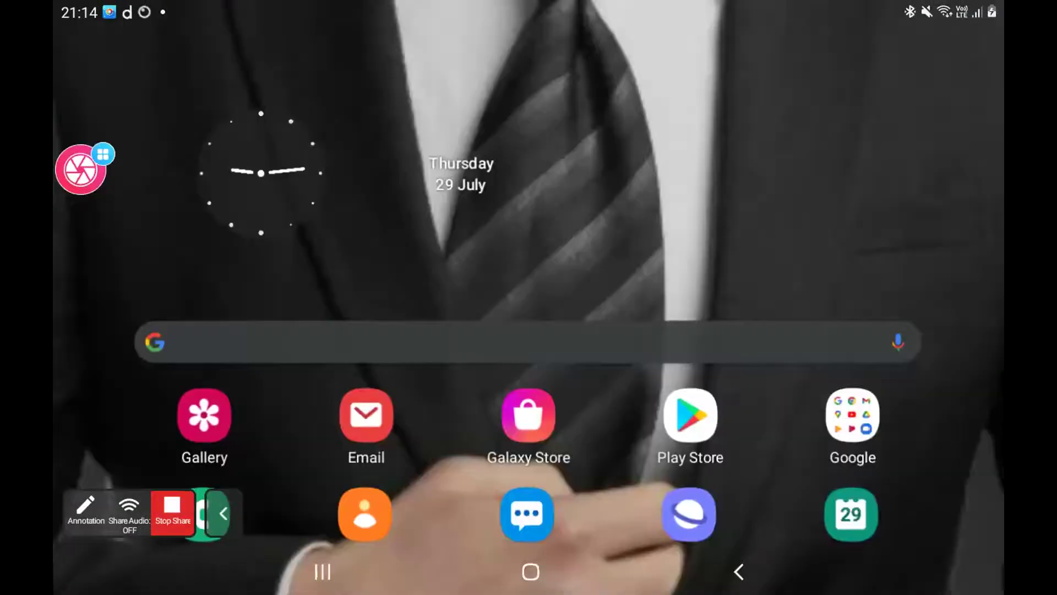
Step: On the tablet, open the received ICT PAPER email in Gmail and expand its recipient details
{"action": "left_click", "coordinate": [852, 414]}
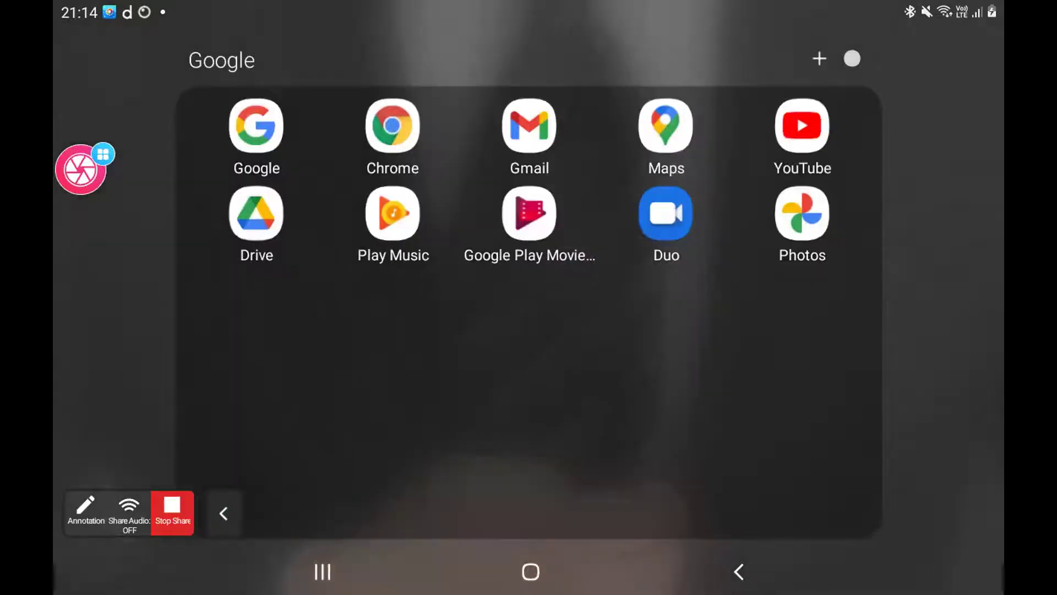
{"action": "left_click", "coordinate": [529, 125]}
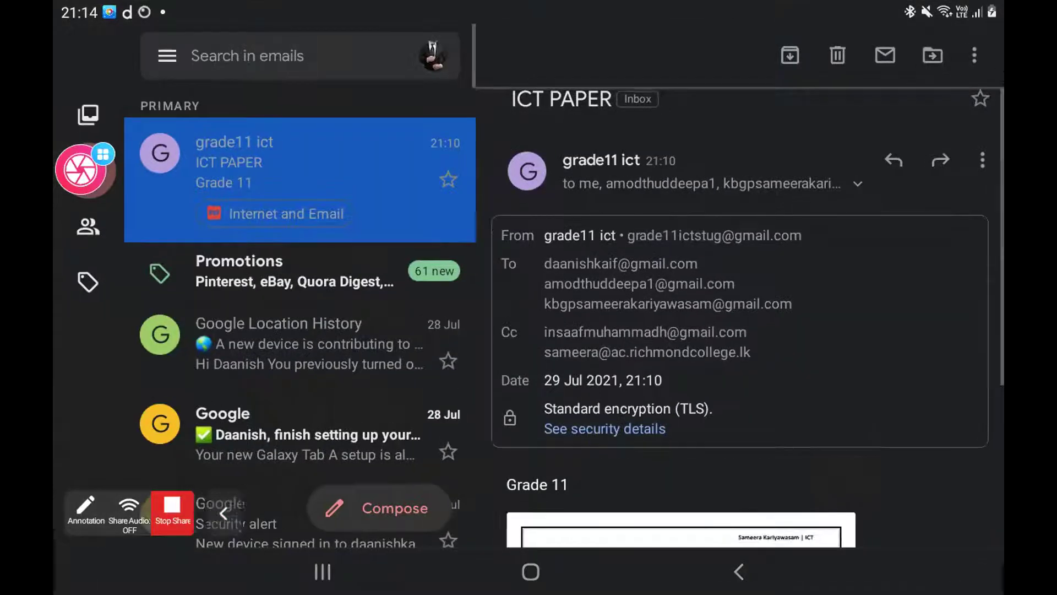
{"action": "left_click", "coordinate": [857, 202]}
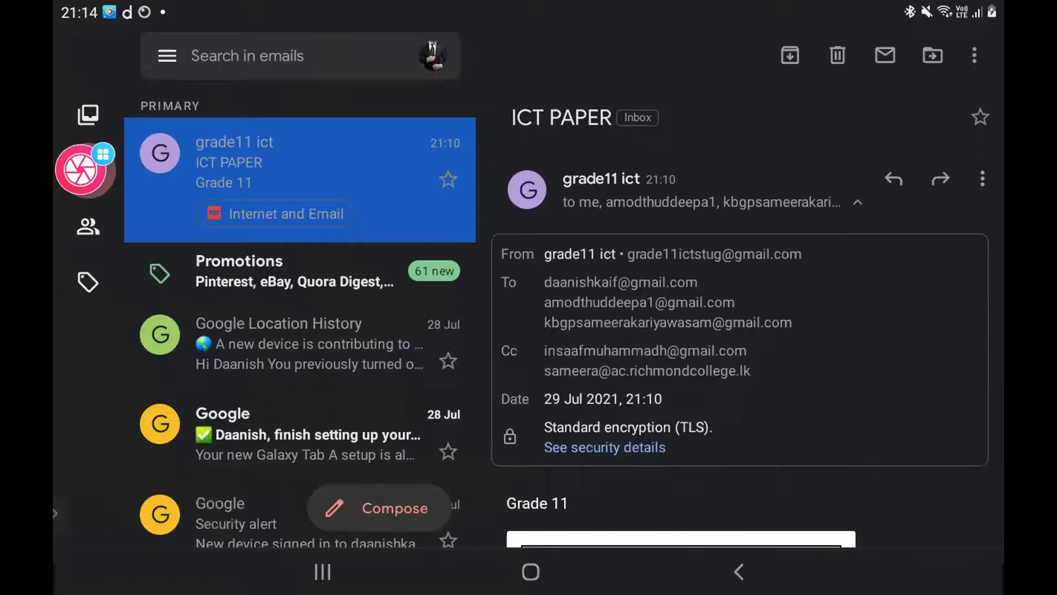
{"action": "scroll", "coordinate": [740, 314], "scroll_direction": "down", "scroll_amount": 1}
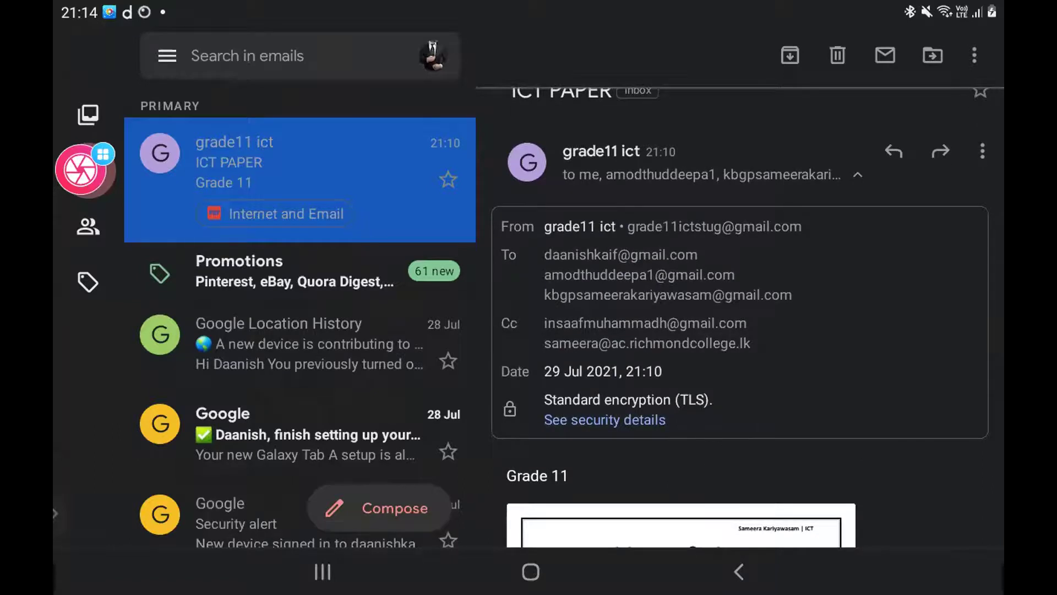
{"action": "left_click", "coordinate": [55, 513]}
{"action": "left_click", "coordinate": [55, 512]}
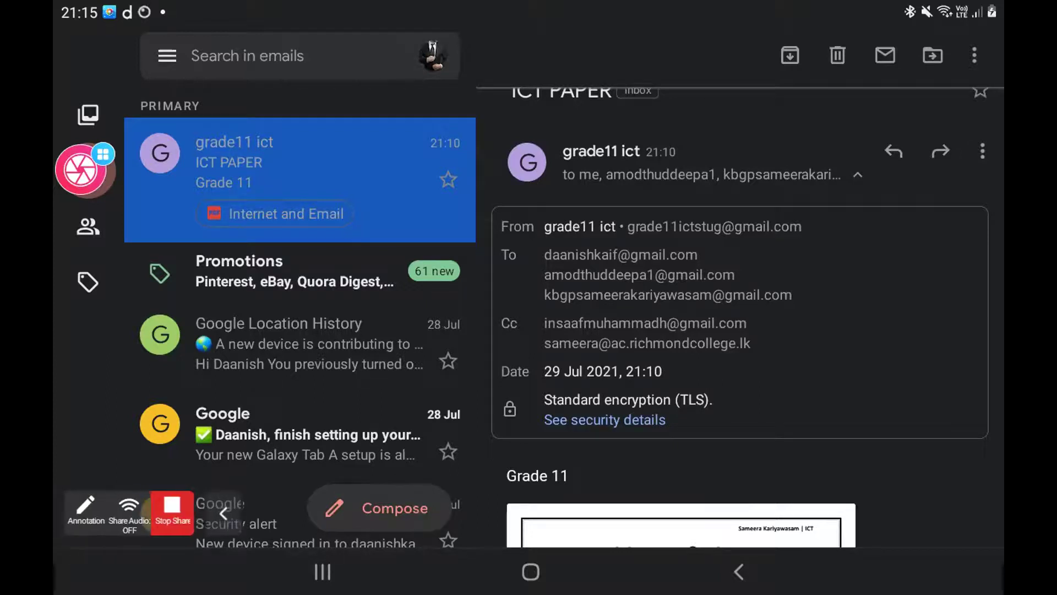
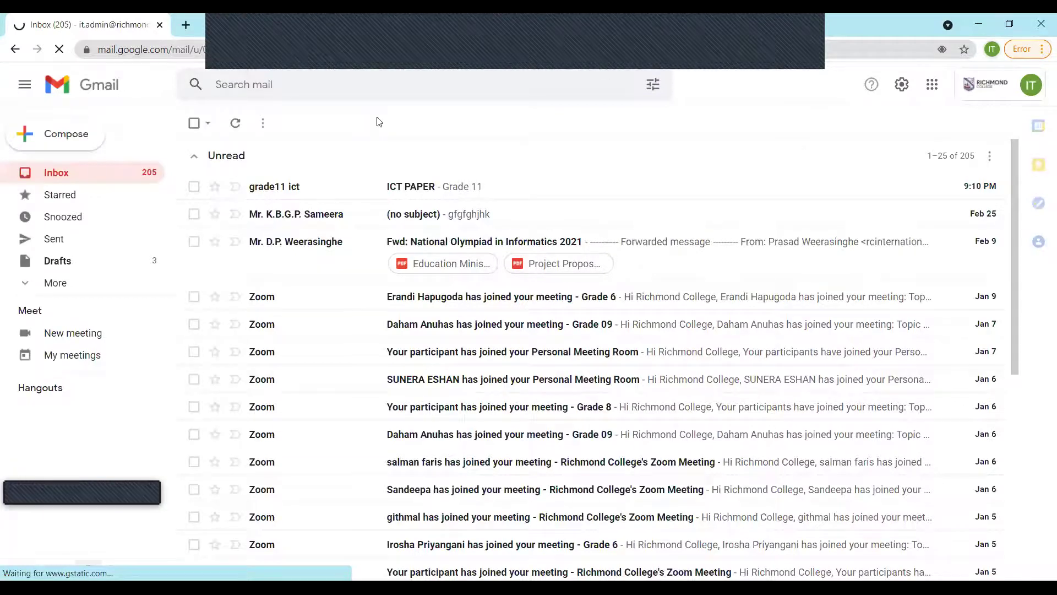
Step: Open the ICT PAPER email and show its from, to, cc, bcc and date details
{"action": "left_click", "coordinate": [400, 189]}
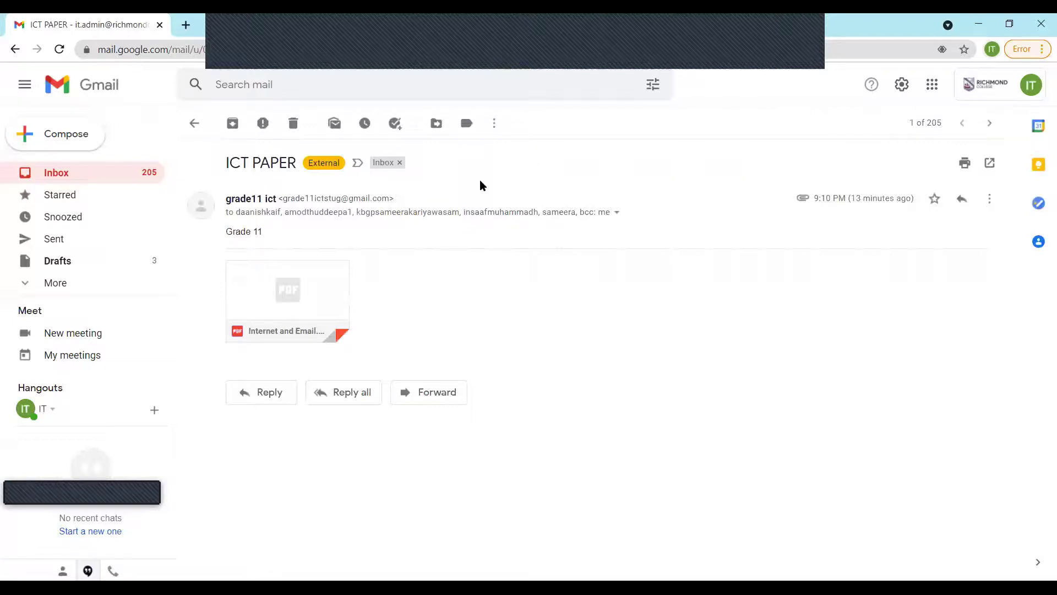
{"action": "left_click", "coordinate": [617, 213]}
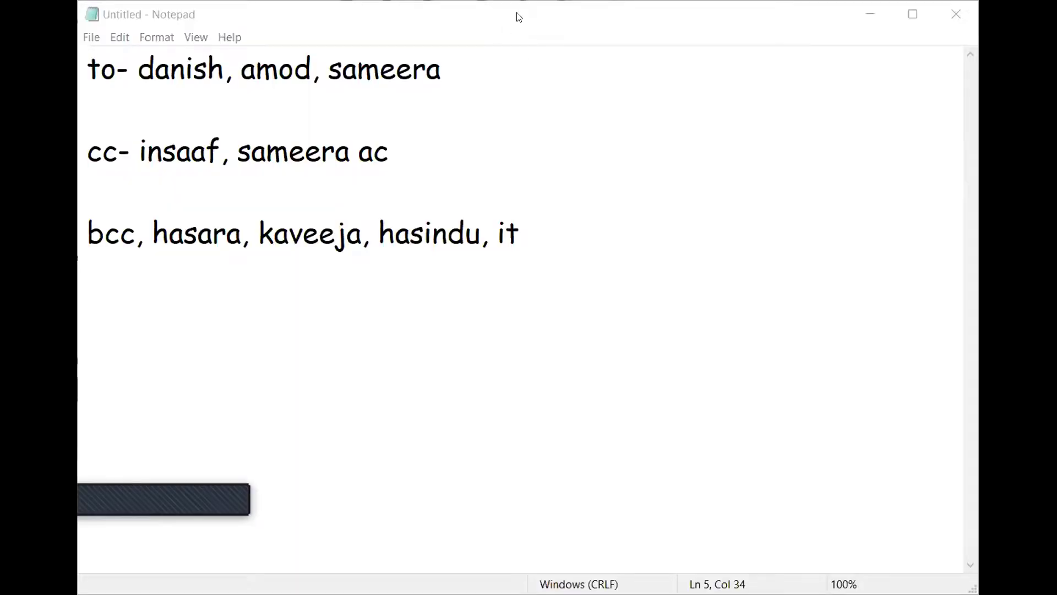
Step: Close the untitled Notepad note listing the to, cc and bcc recipients
{"action": "left_click", "coordinate": [519, 16]}
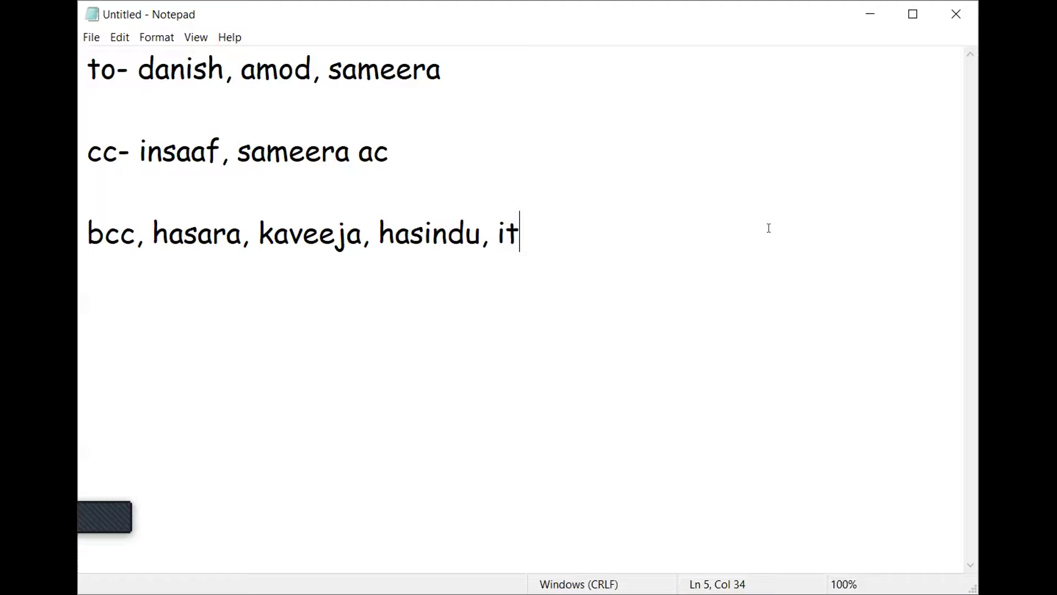
{"action": "left_click", "coordinate": [947, 13]}
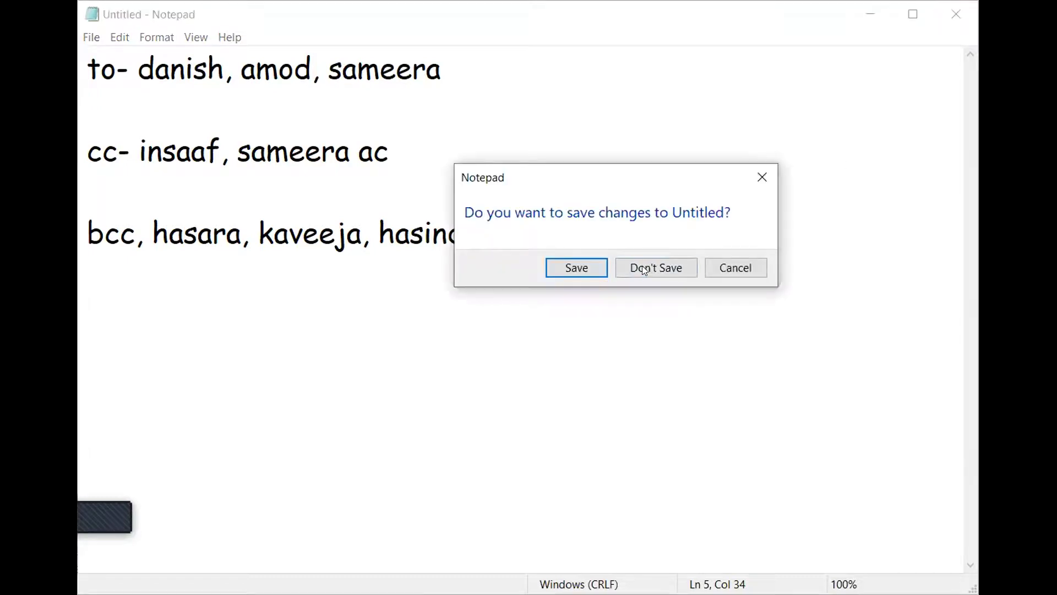